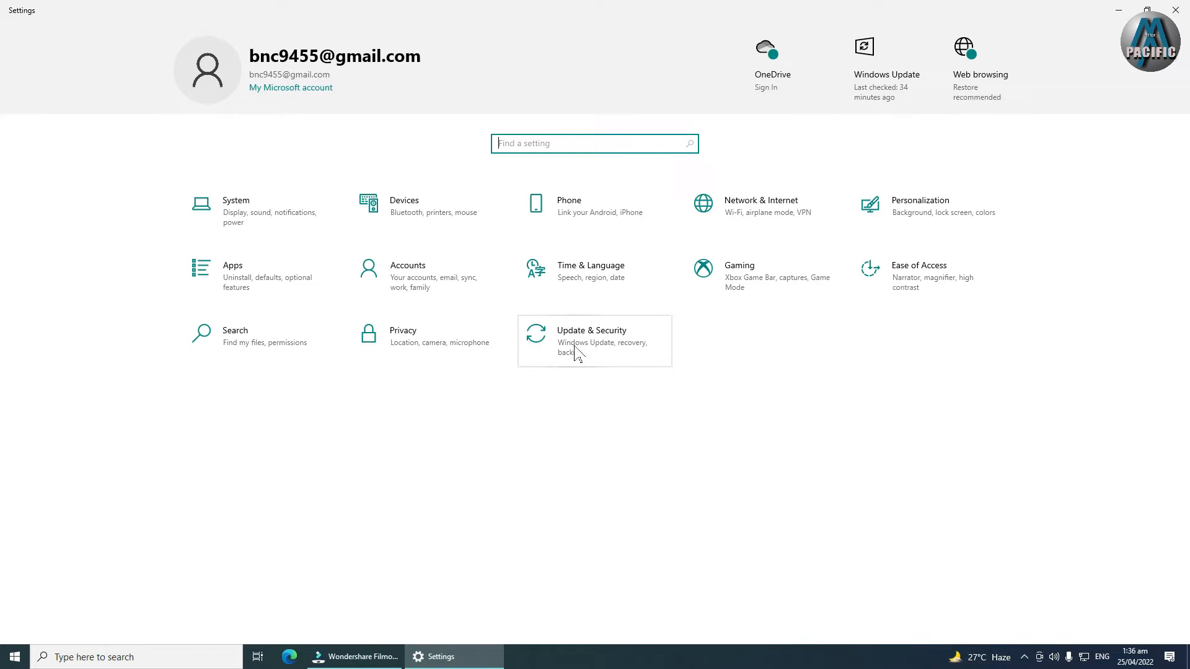
Step: Close the Settings window, show the Start menu's shortcuts, and return to the empty desktop
left_click(1174, 11)
left_click(15, 656)
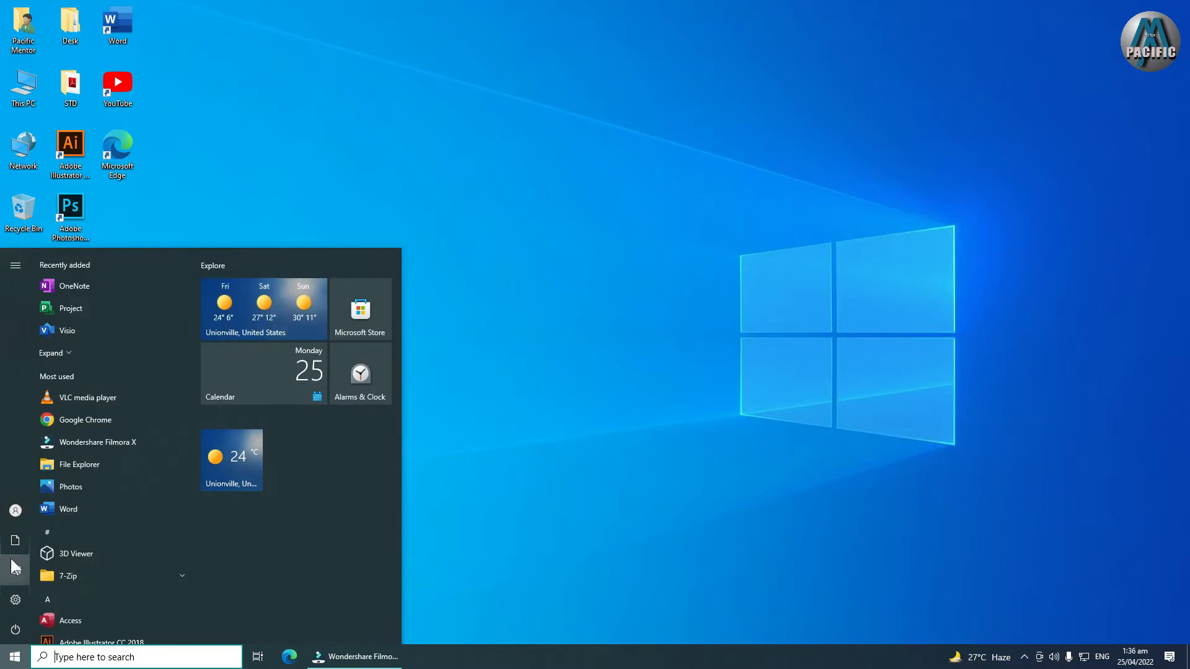
mouse_move(17, 516)
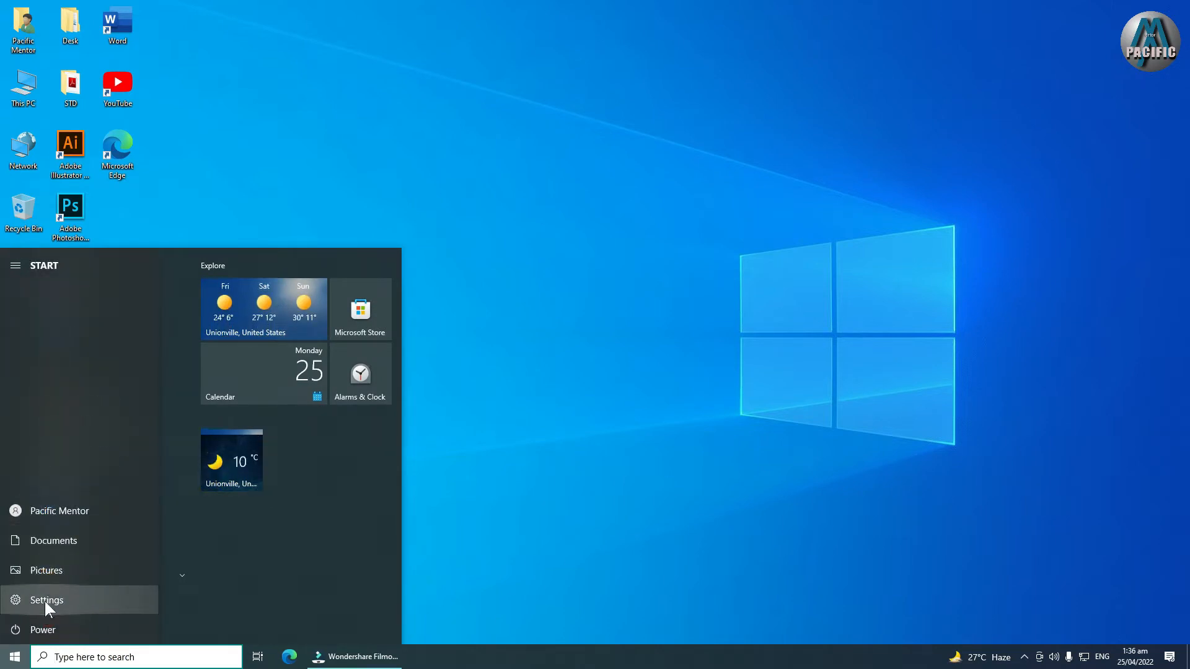
left_click(584, 445)
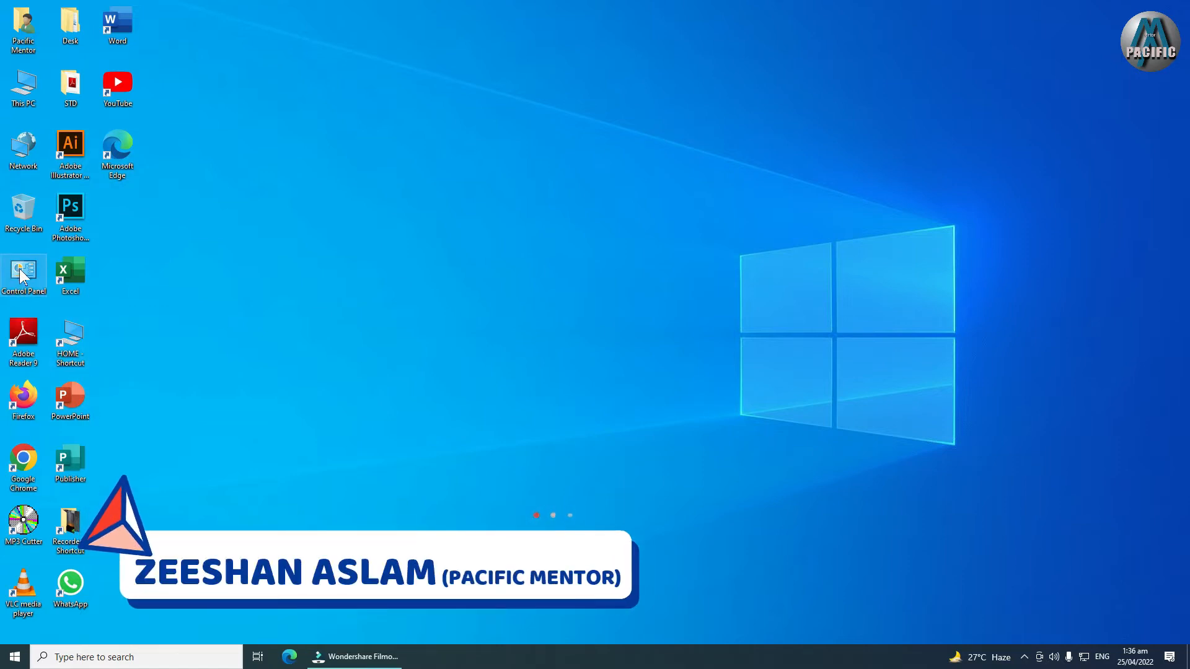
Step: Search Windows for "co" and open Control Panel from the results
left_click(154, 659)
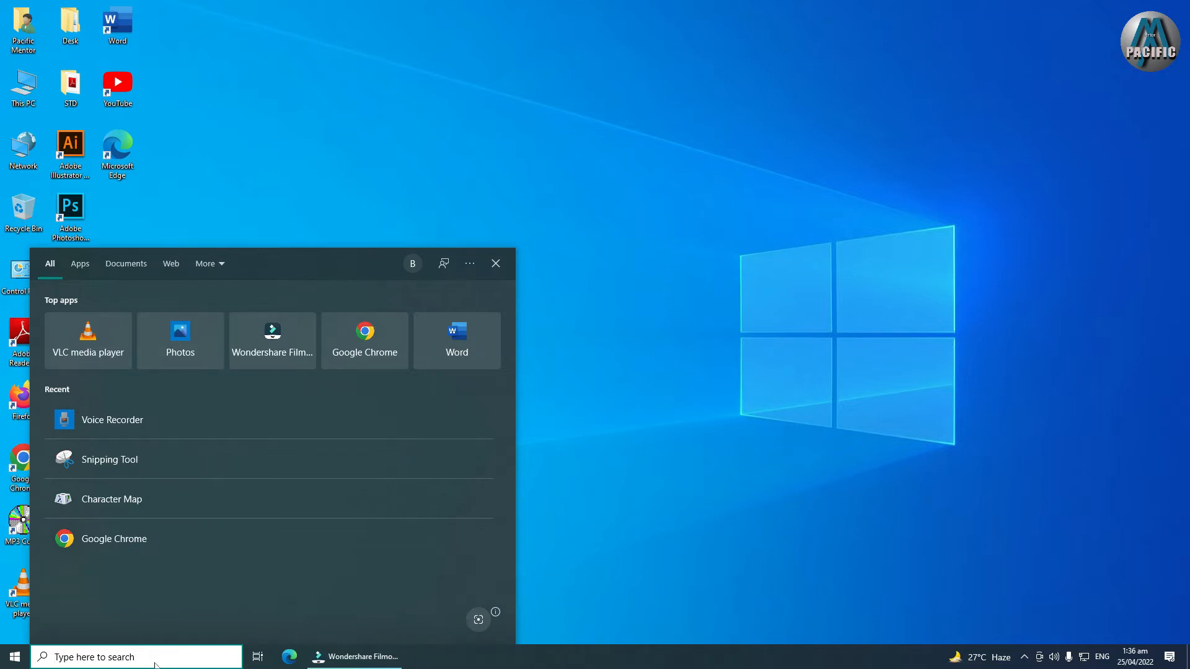
type("co")
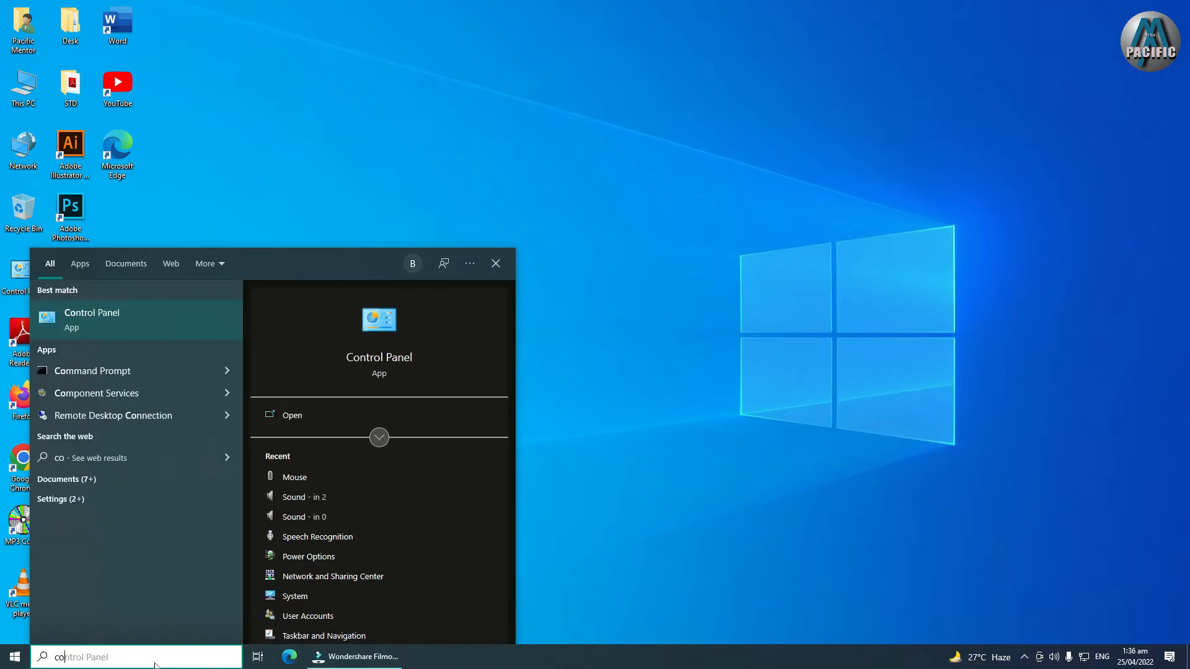
left_click(91, 318)
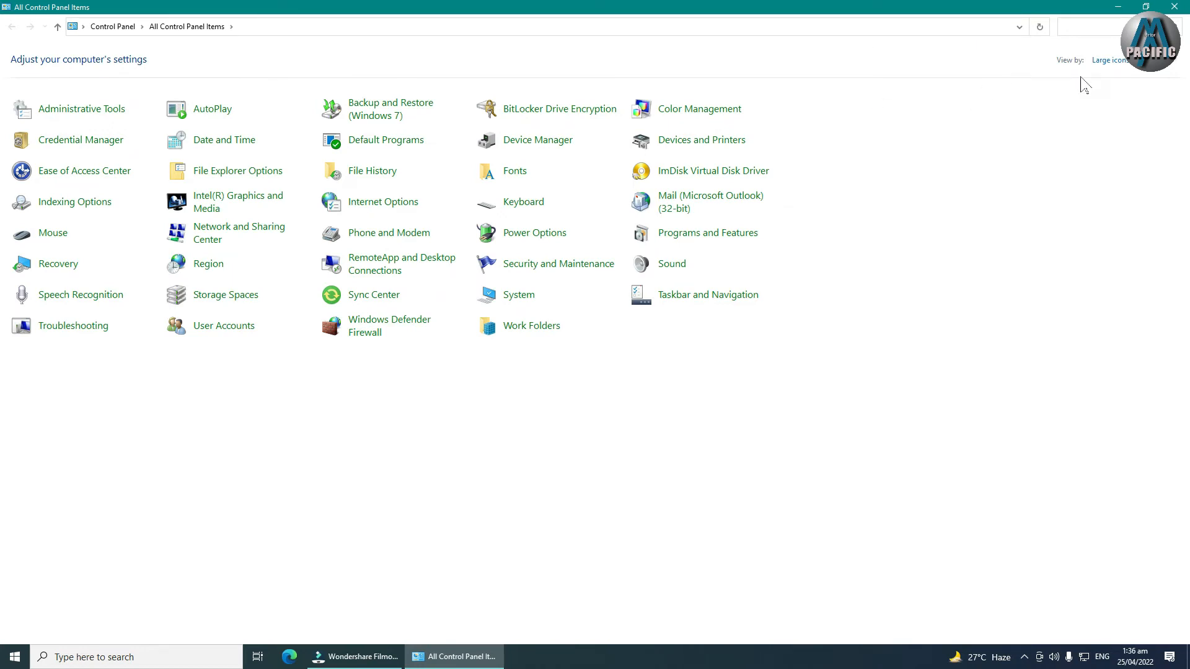
Step: Switch the Control Panel items to the Category view
left_click(1115, 62)
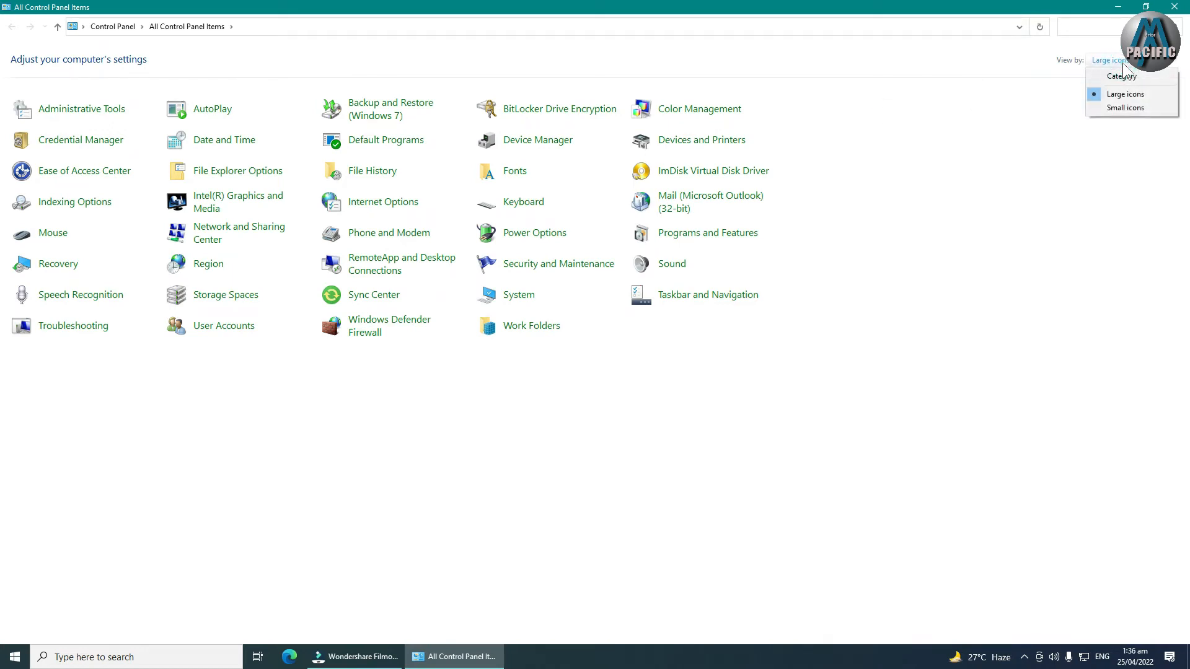
left_click(1122, 77)
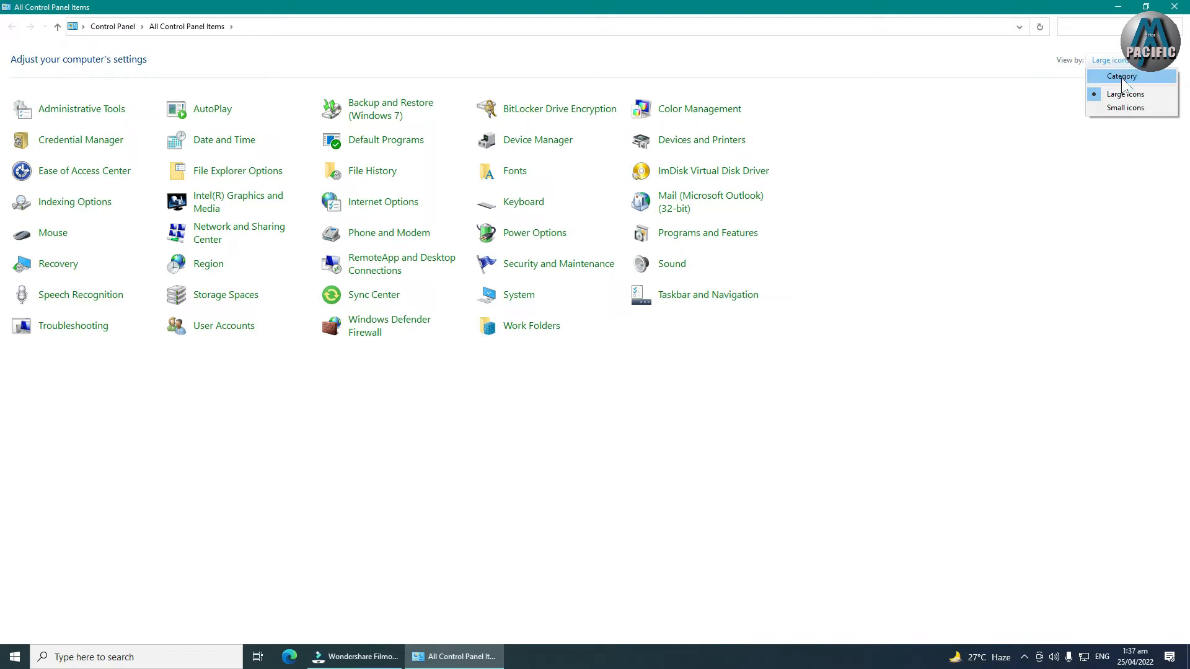
left_click(1071, 76)
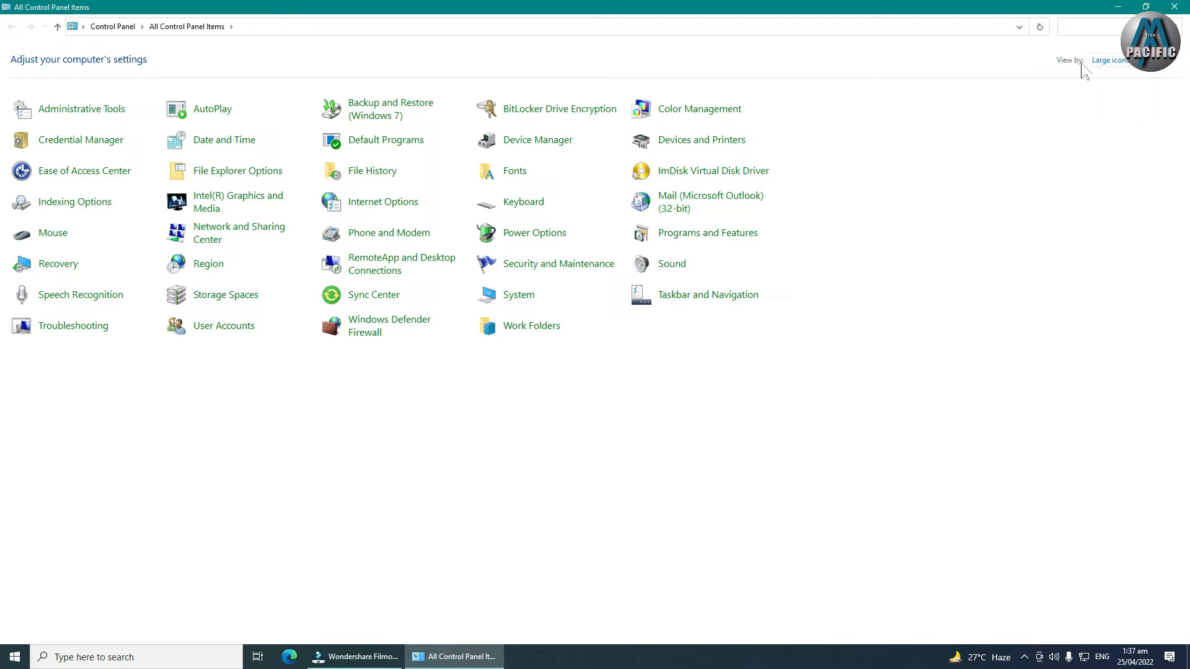
left_click(1113, 61)
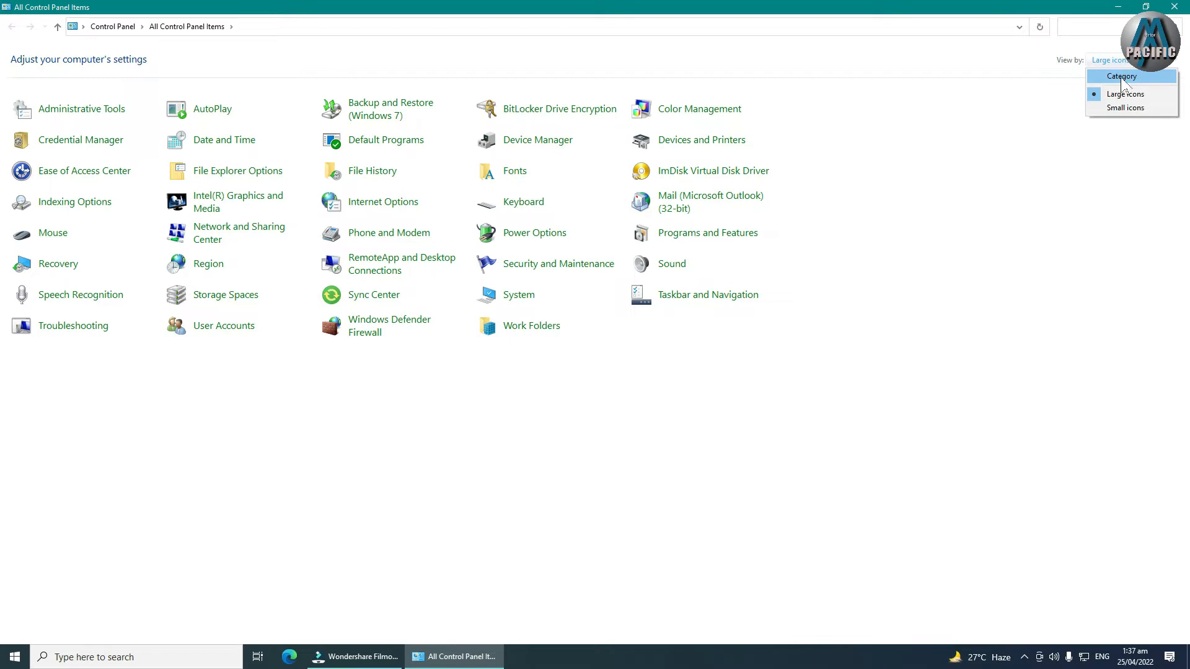
left_click(1122, 77)
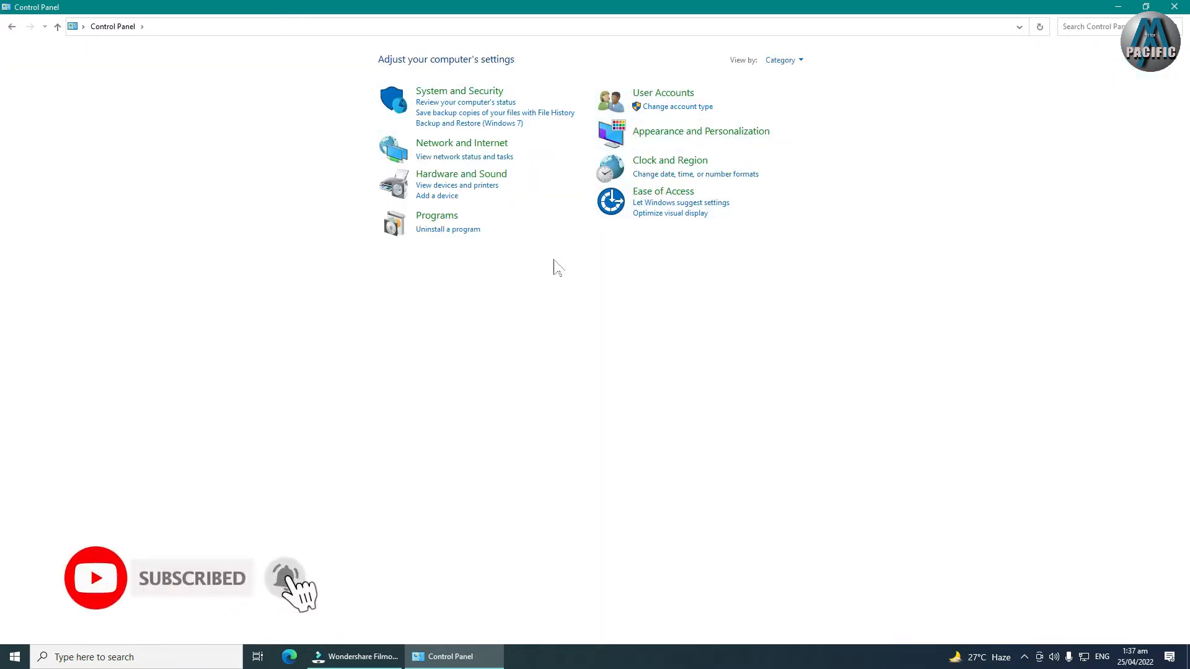
Step: Set the Control Panel view to Large icons, preview the Small icons view, and restore Large icons
left_click(791, 62)
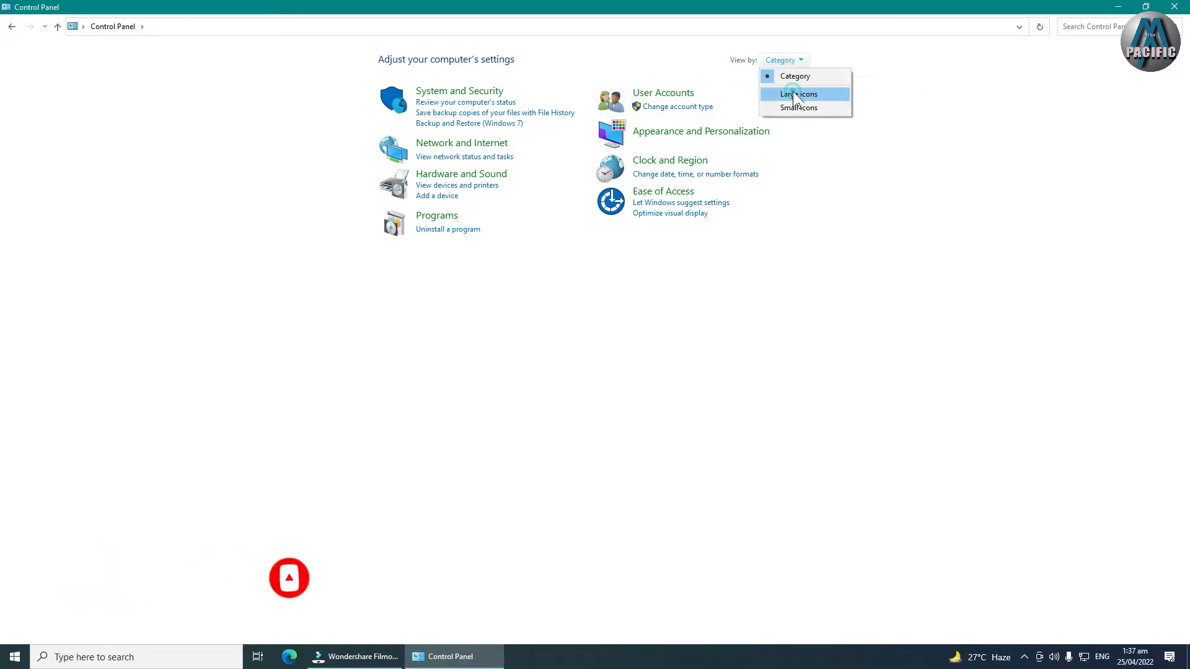
left_click(795, 95)
left_click(1106, 60)
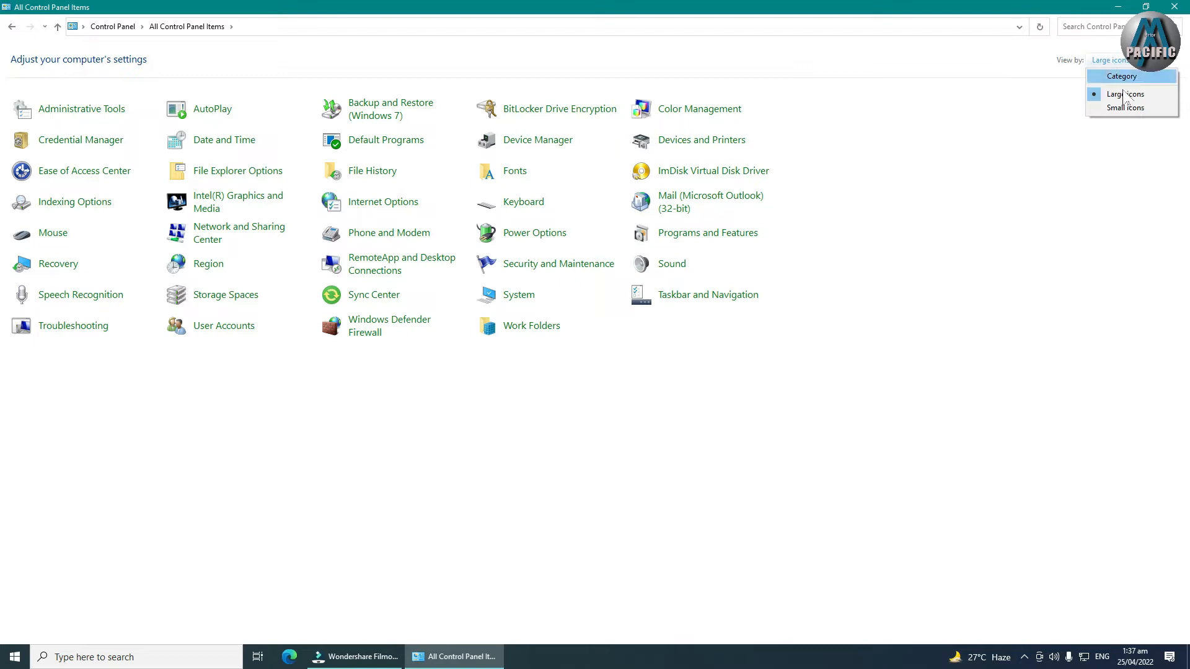
left_click(1124, 108)
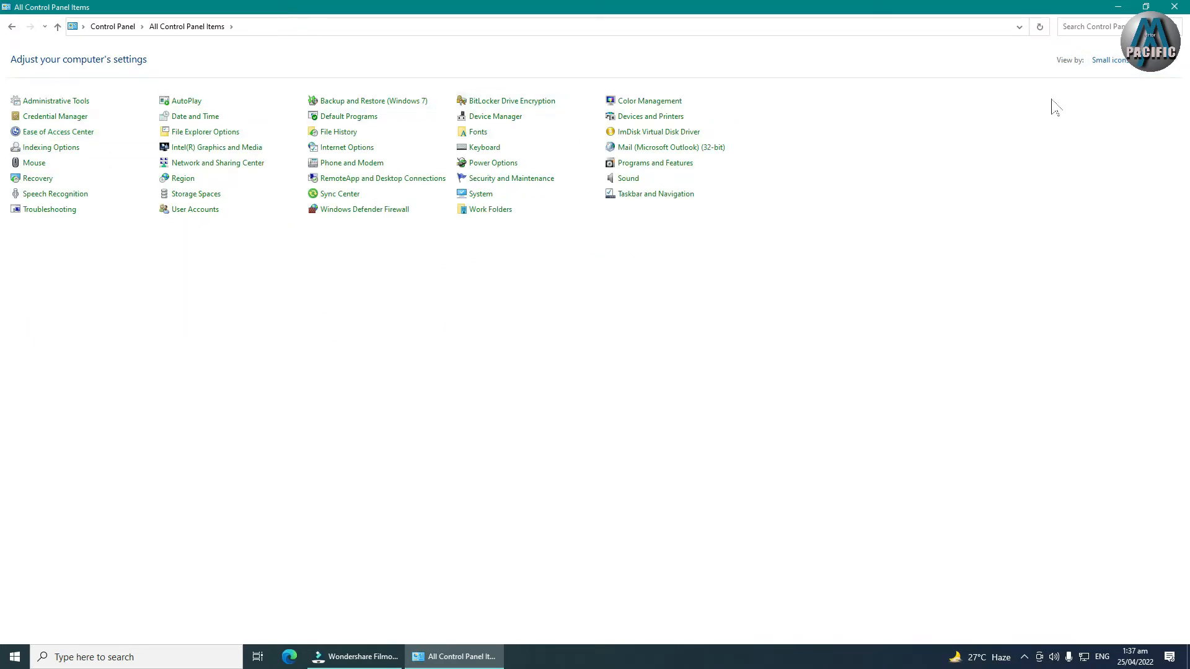
left_click(1111, 60)
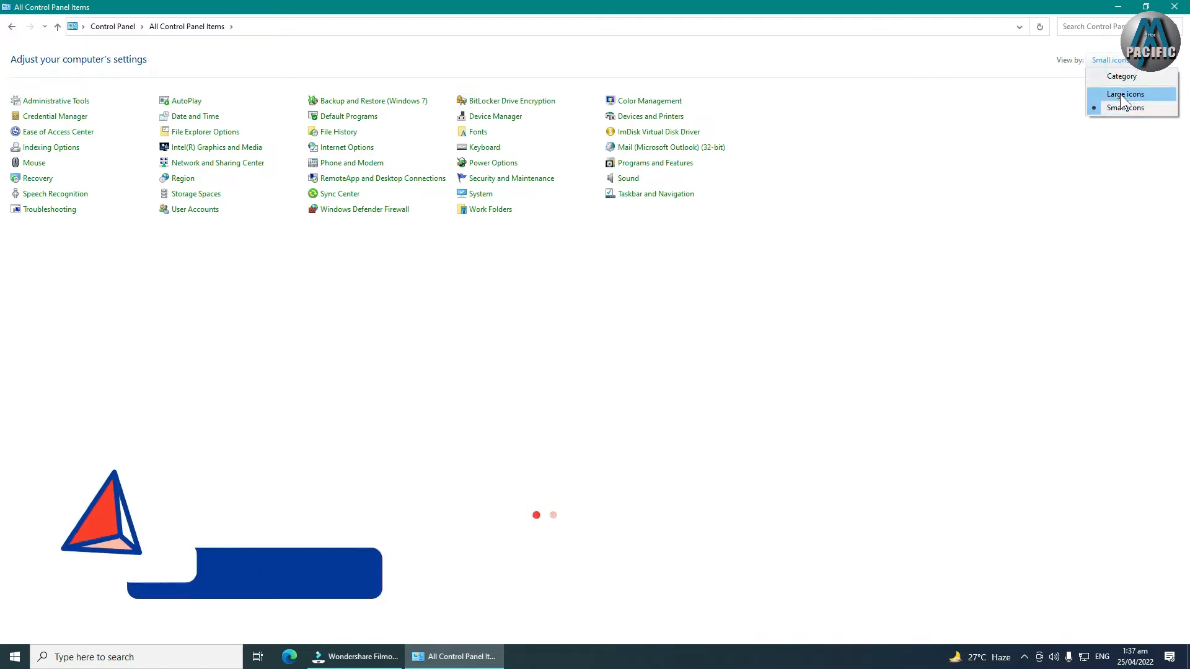
left_click(1121, 95)
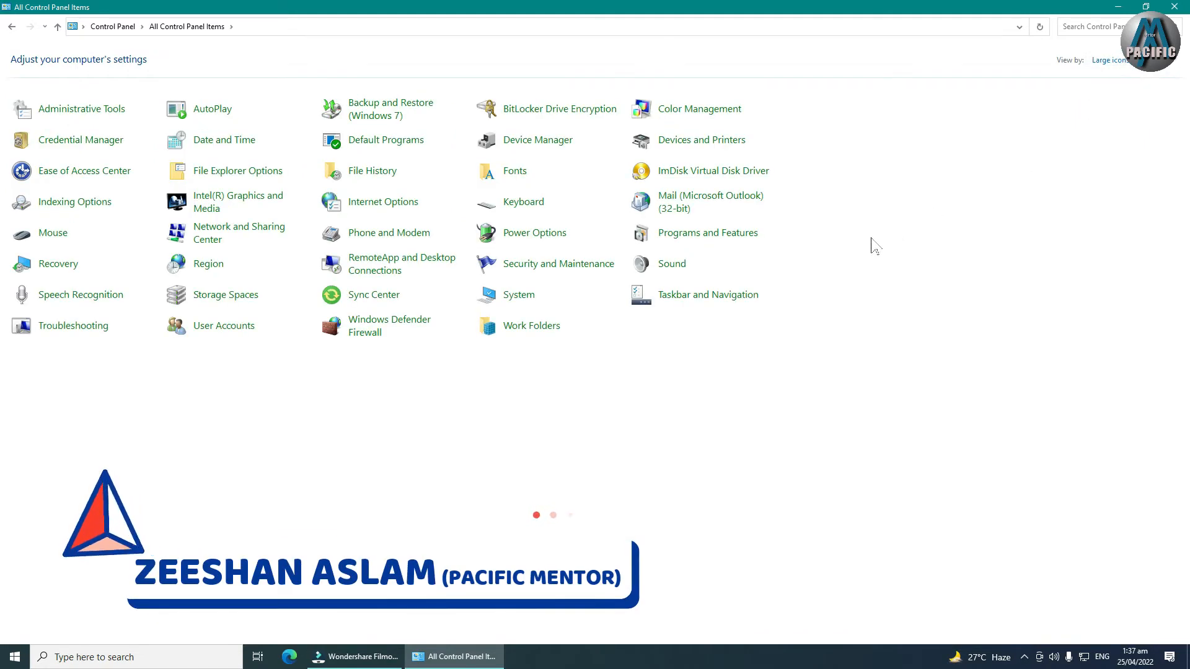
Step: Open Administrative Tools to view its list of shortcuts, and return to all Control Panel items
left_click(69, 109)
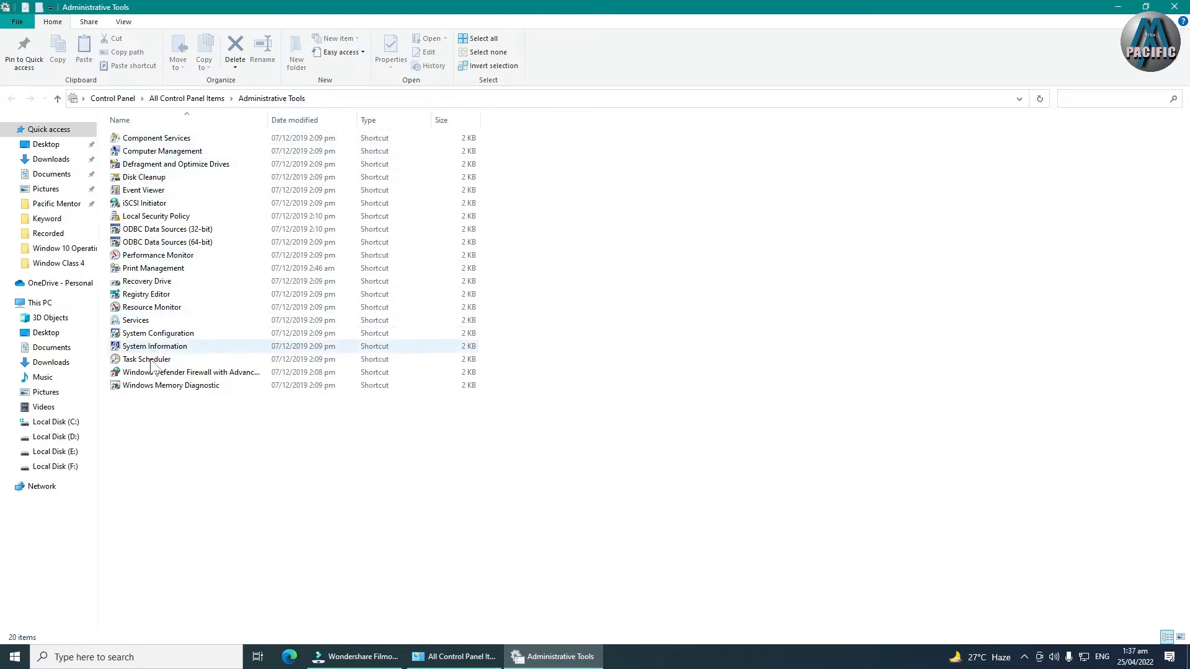
left_click(57, 98)
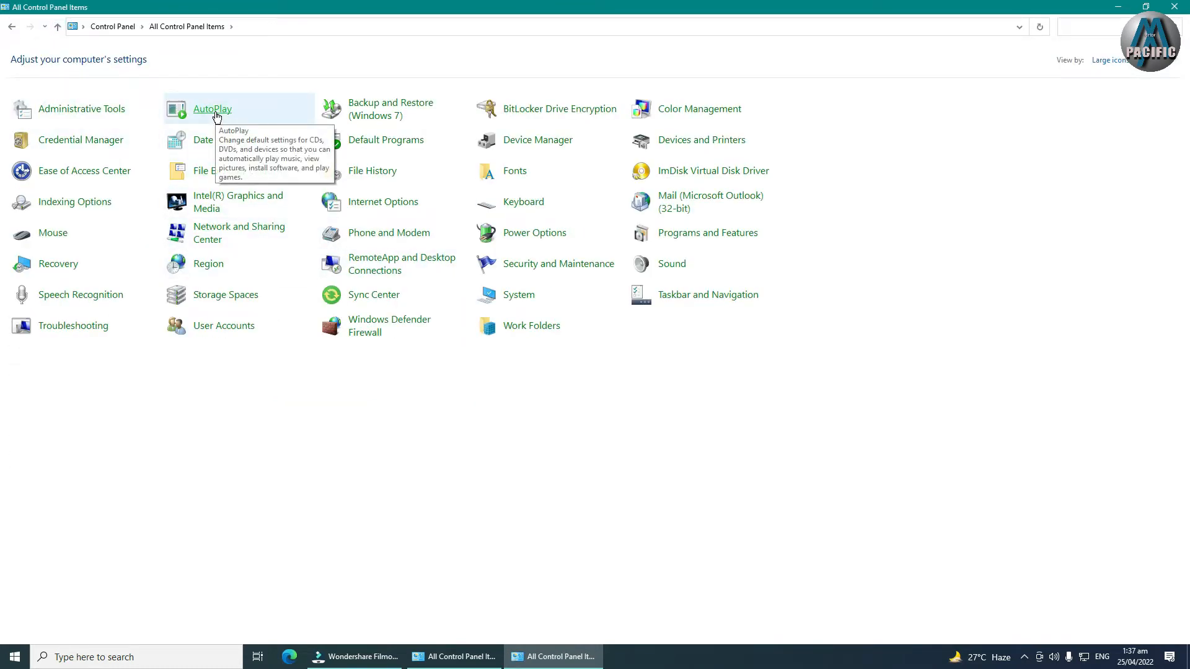
Step: Open AutoPlay, review its default actions for each media and device type, and return to all Control Panel items
left_click(212, 110)
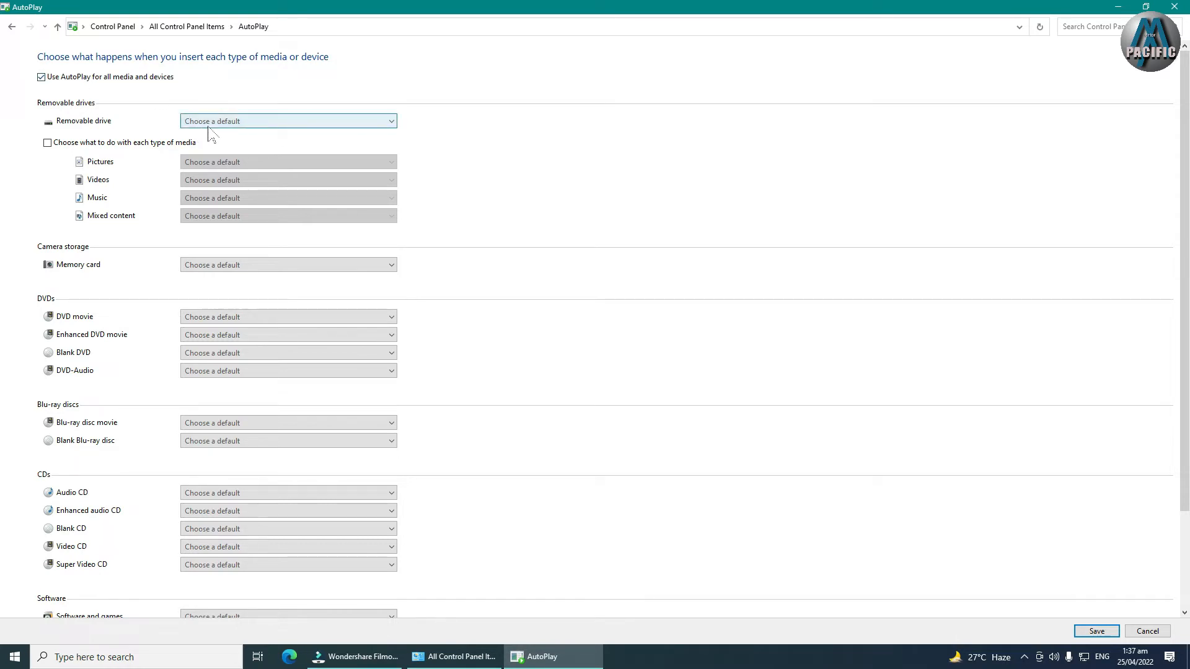
scroll(225, 133, "down", 1)
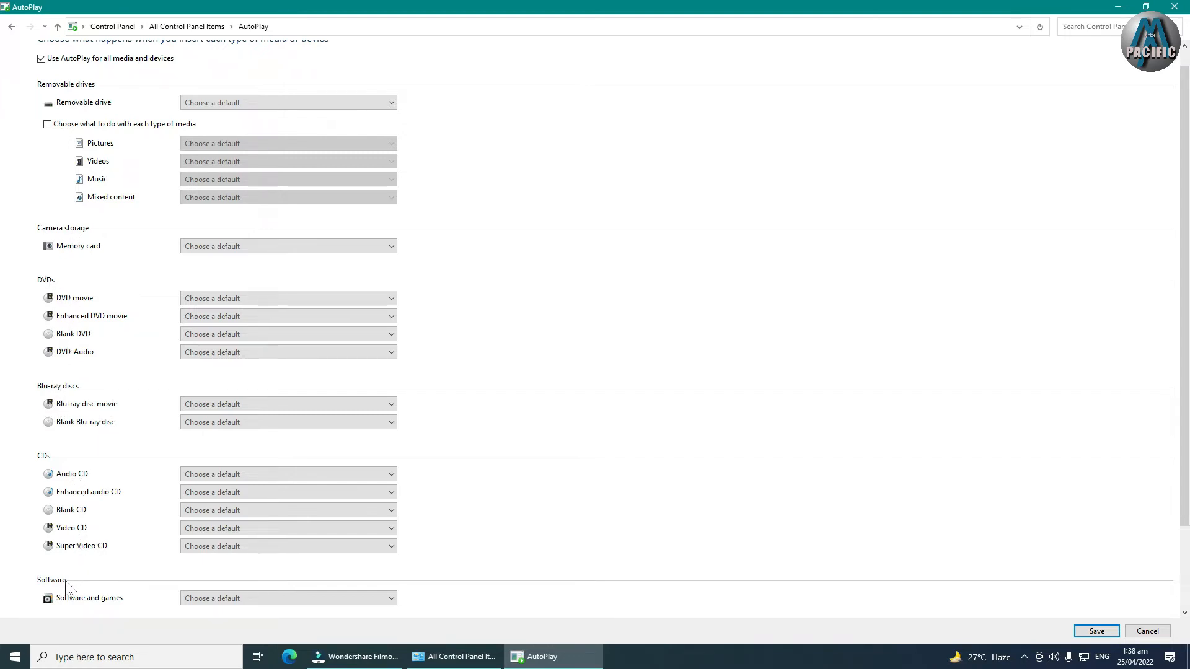
scroll(68, 583, "down", 3)
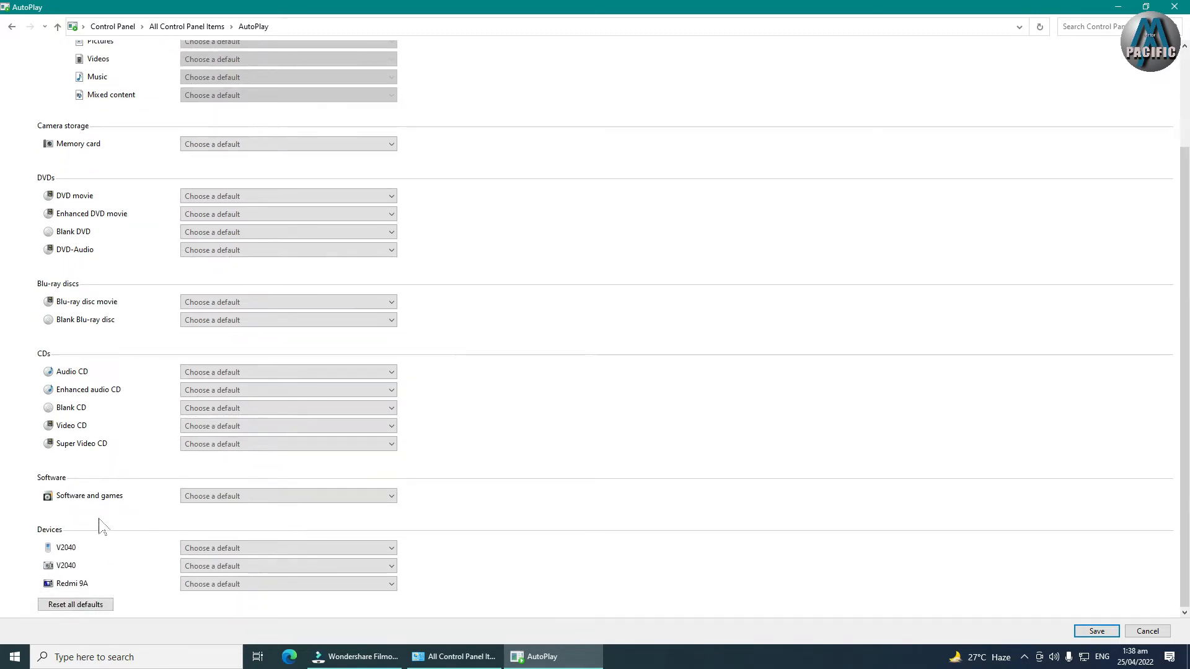
scroll(101, 527, "up", 2)
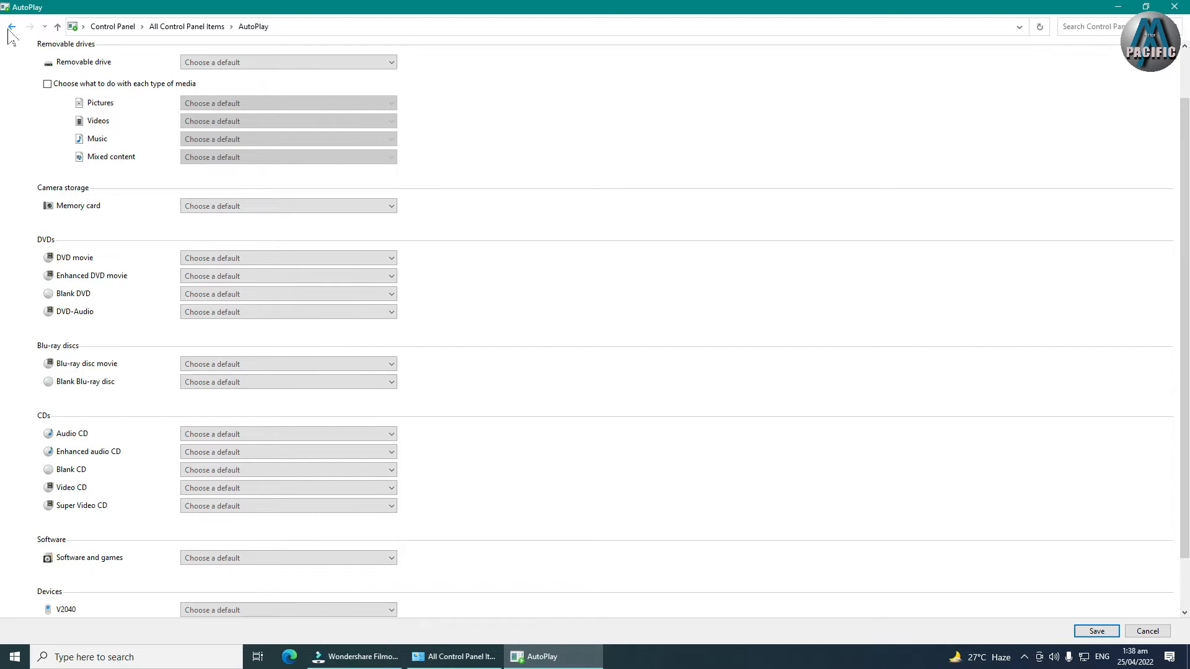
left_click(11, 27)
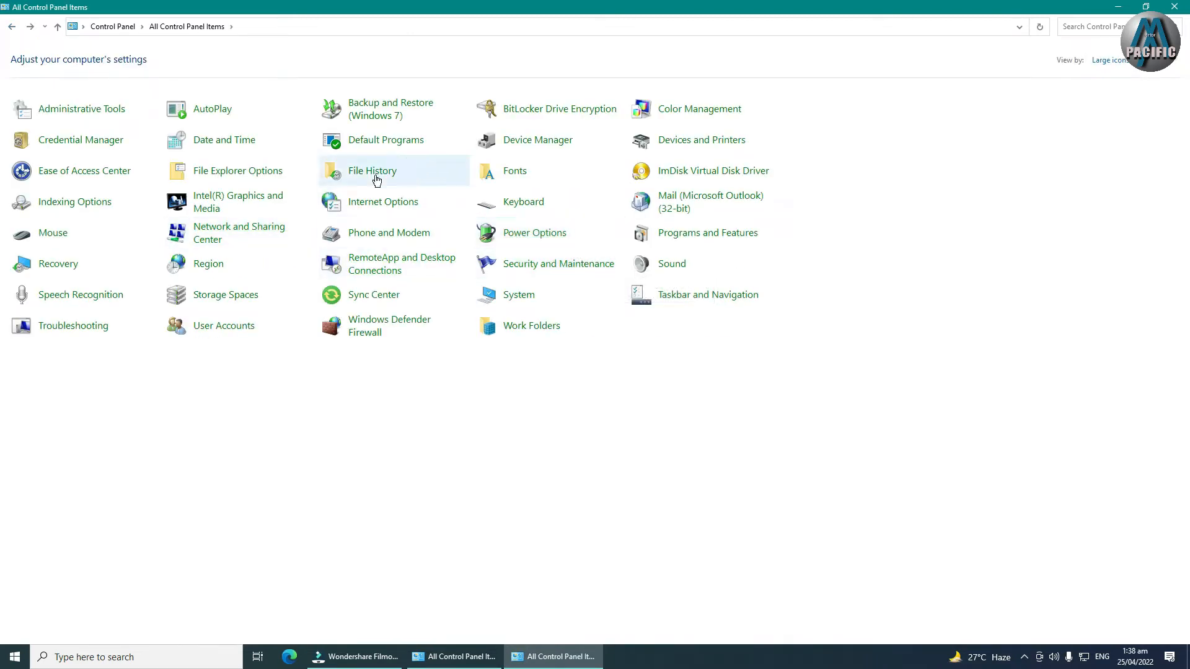
Step: Open Backup and Restore (Windows 7), view the backup destinations in the backup setup, cancel it, and return to all Control Panel items
left_click(375, 110)
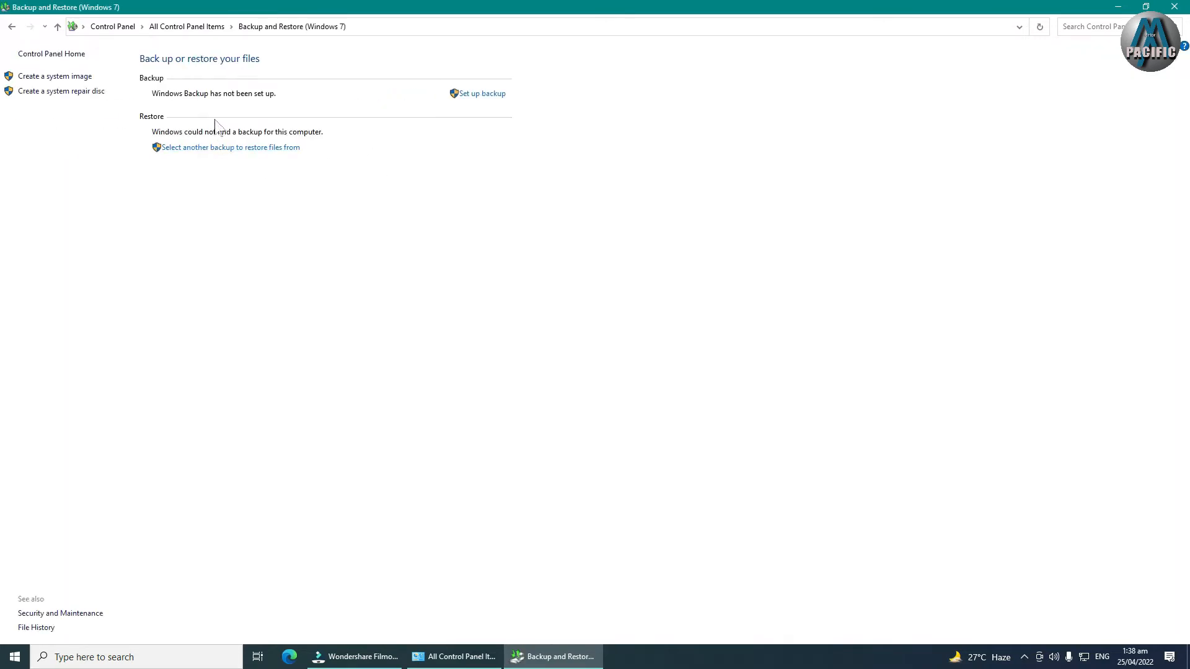
left_click(477, 98)
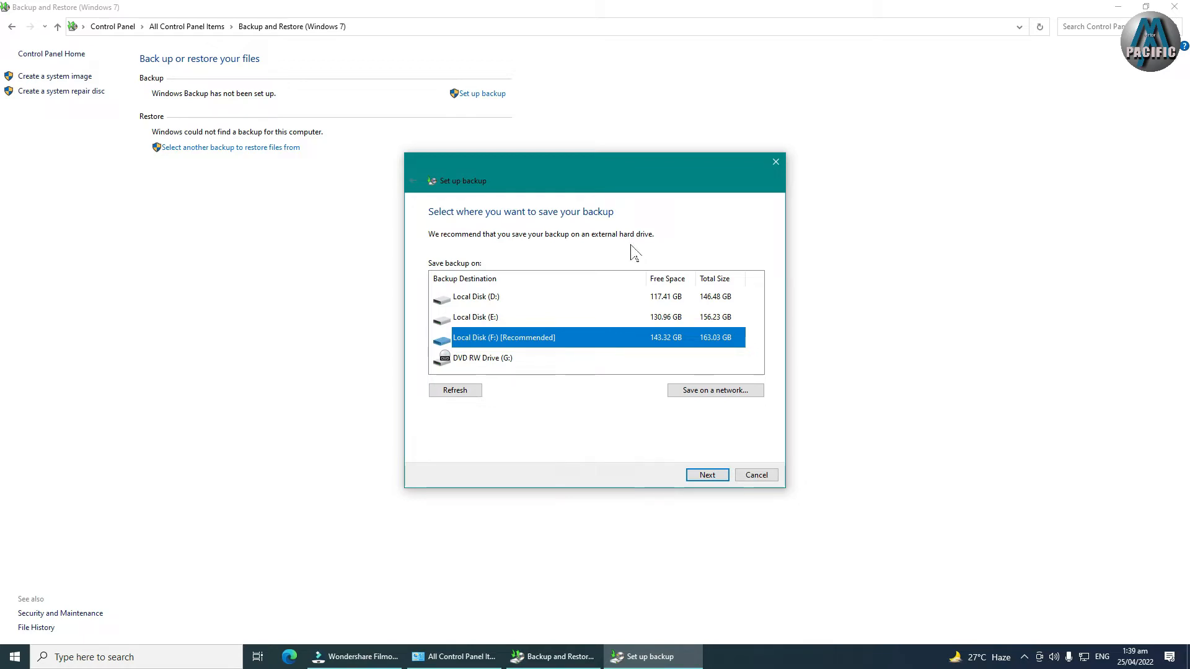
left_click(754, 477)
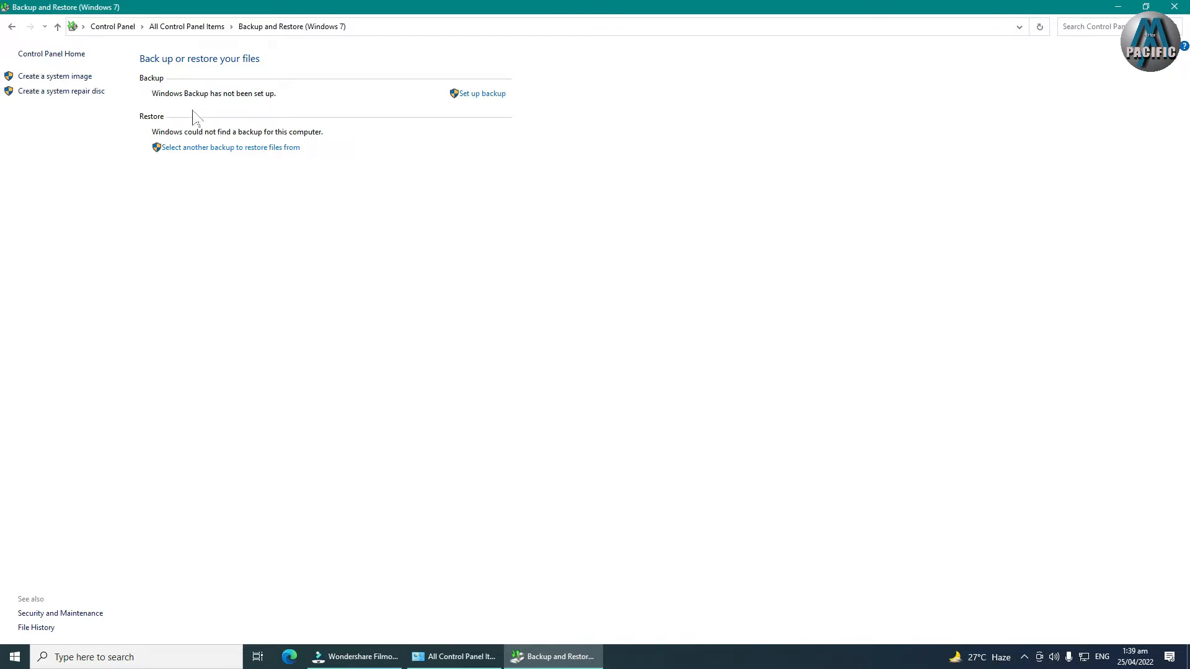
left_click(11, 27)
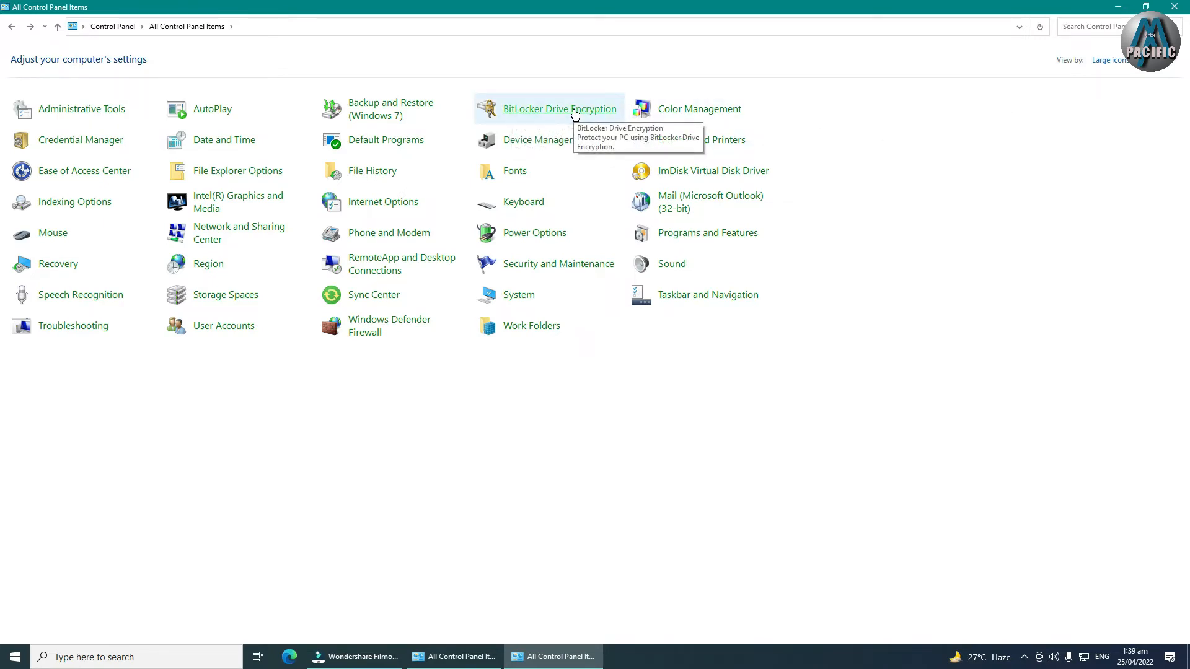
Step: Examine BitLocker setup for drive D: with the password unlock option enabled, cancel the setup, and return to all Control Panel items
left_click(514, 110)
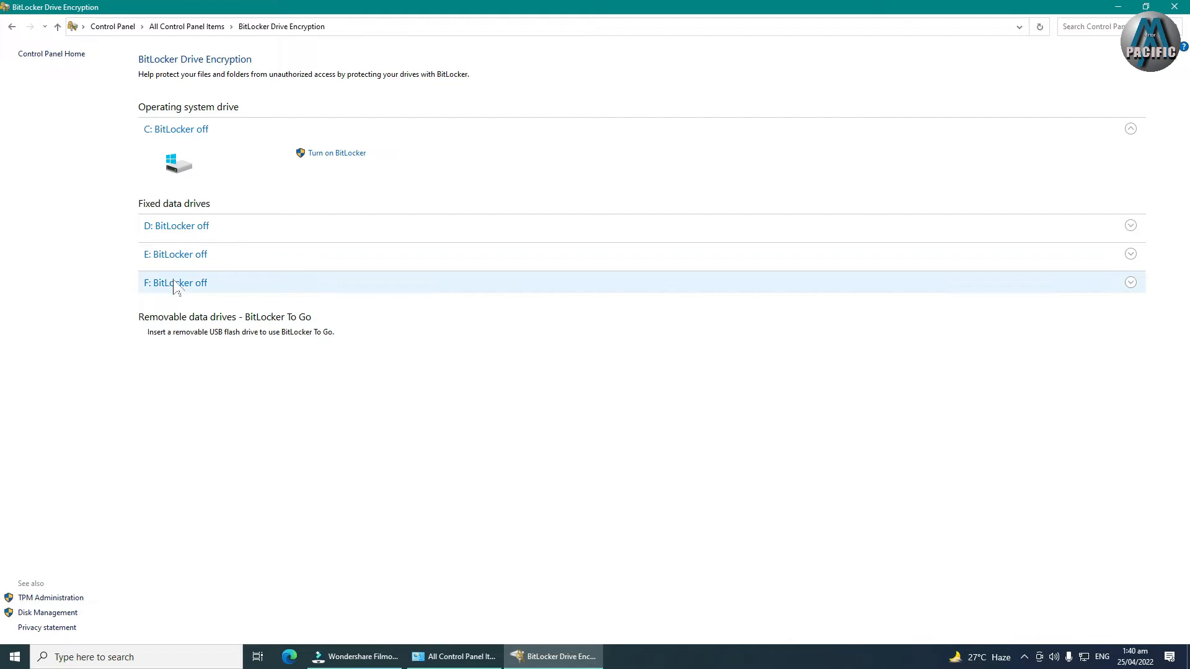
left_click(175, 230)
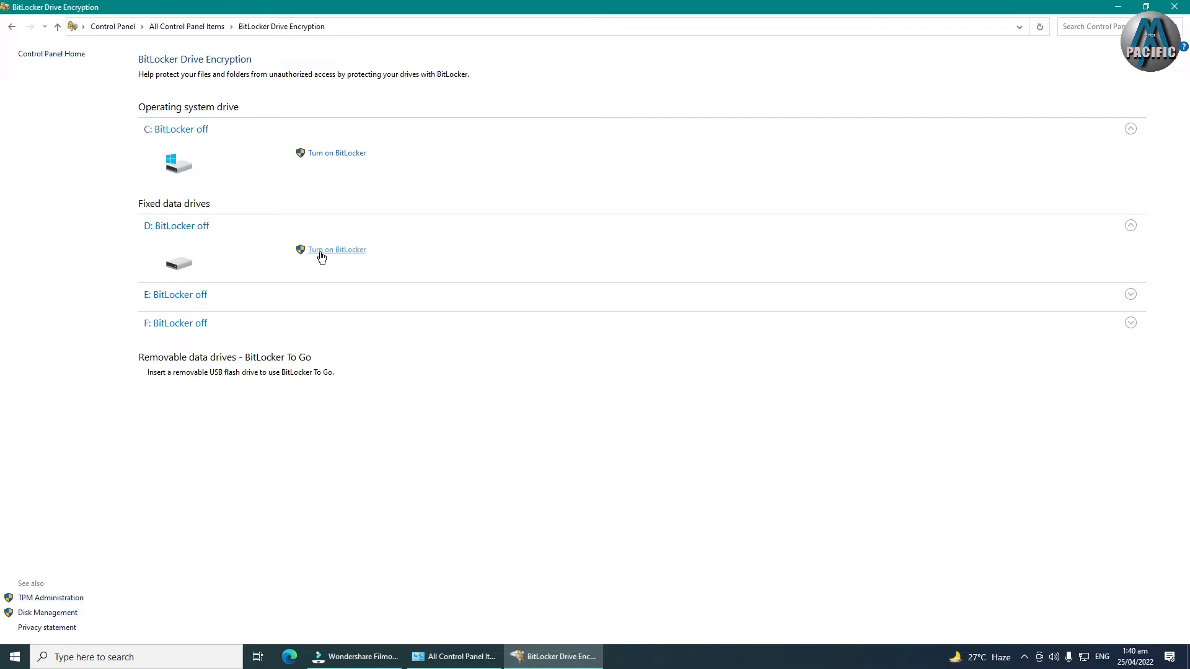
left_click(321, 253)
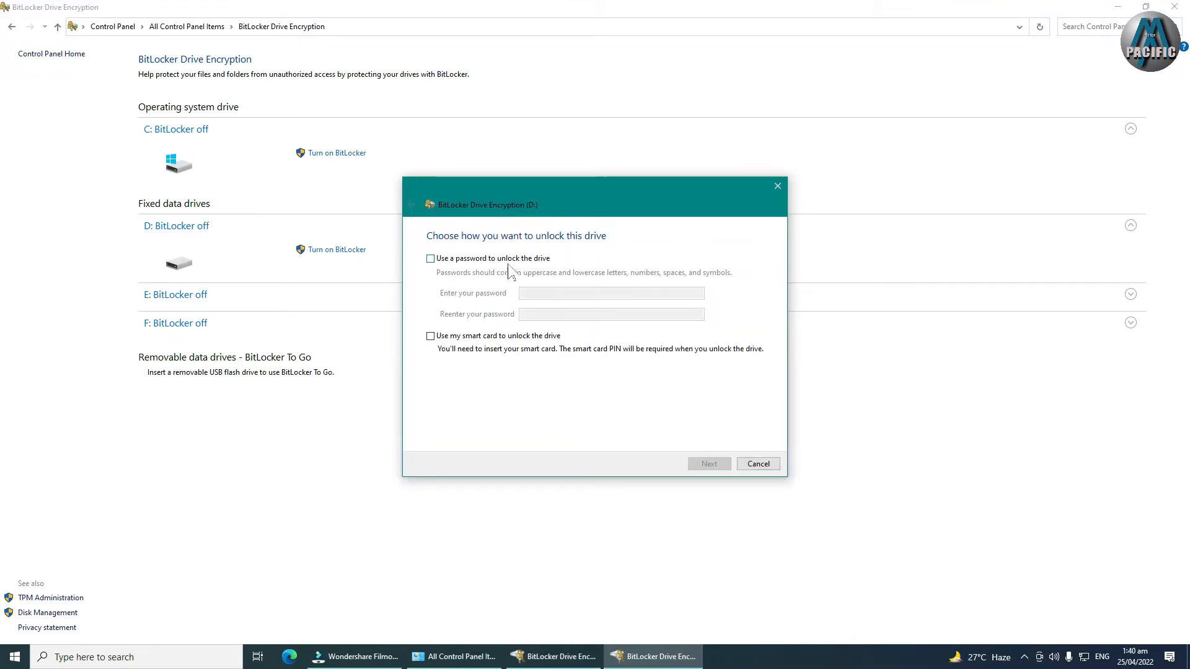
left_click(430, 258)
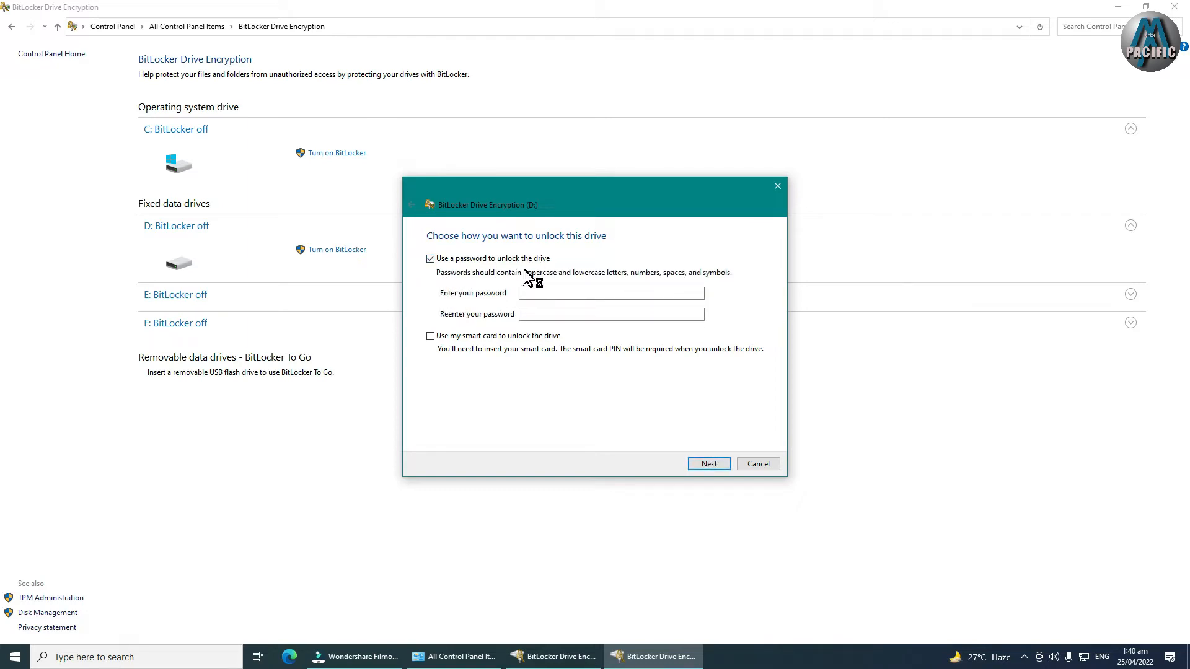
left_click(532, 295)
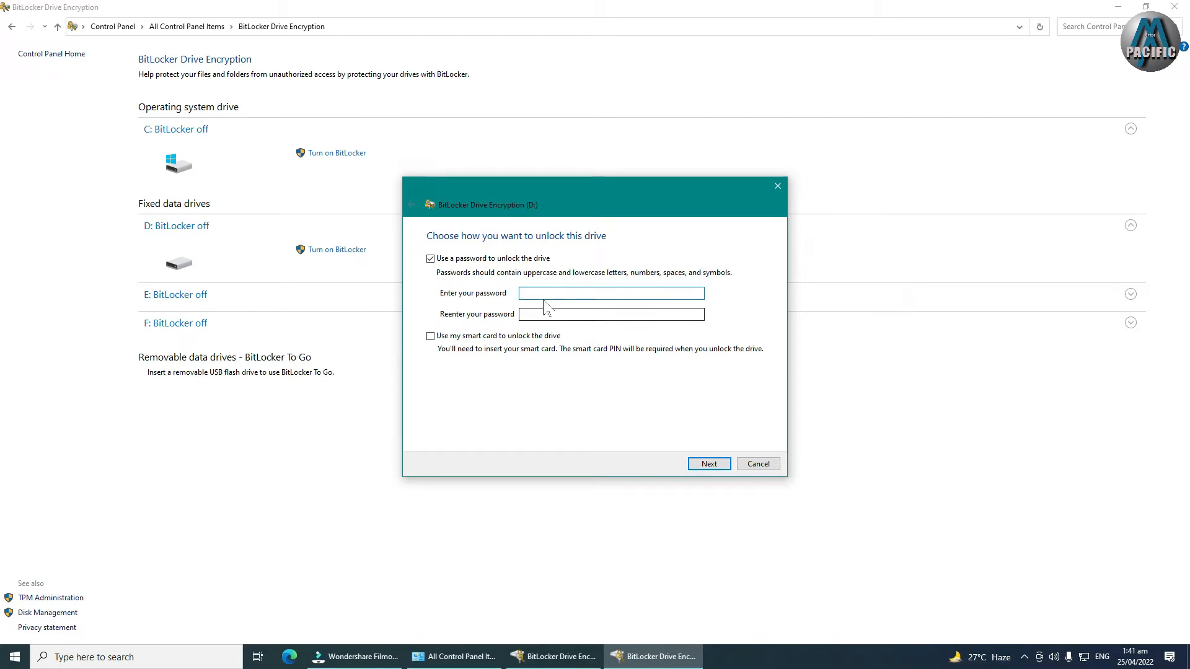
left_click(747, 468)
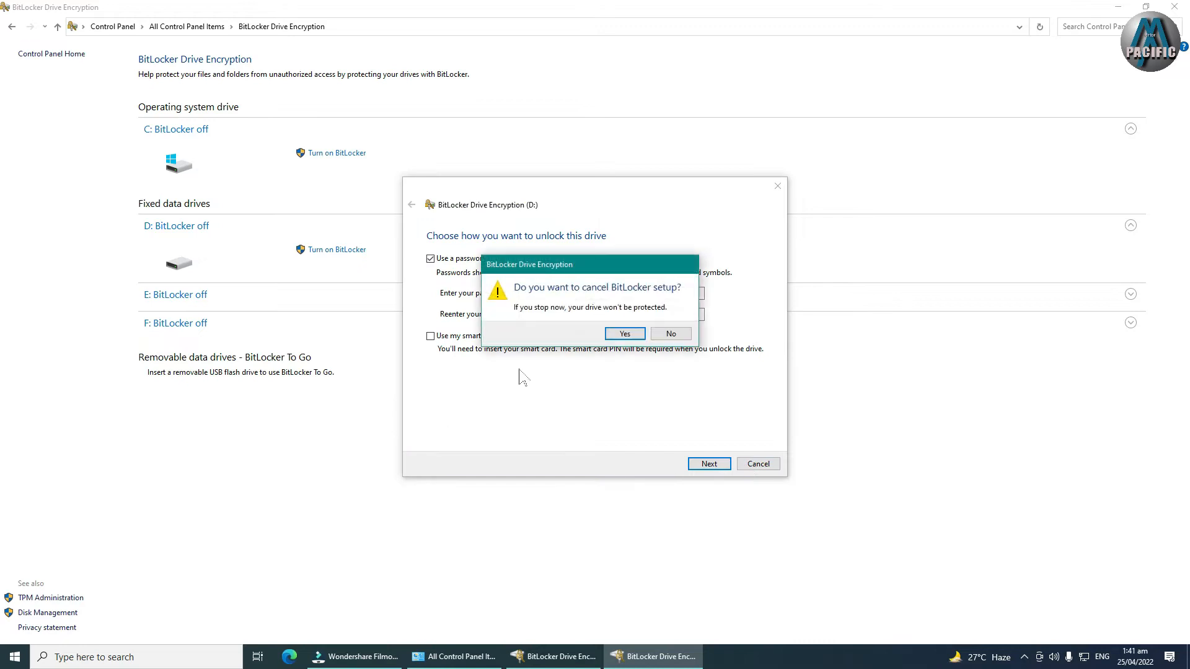
left_click(623, 334)
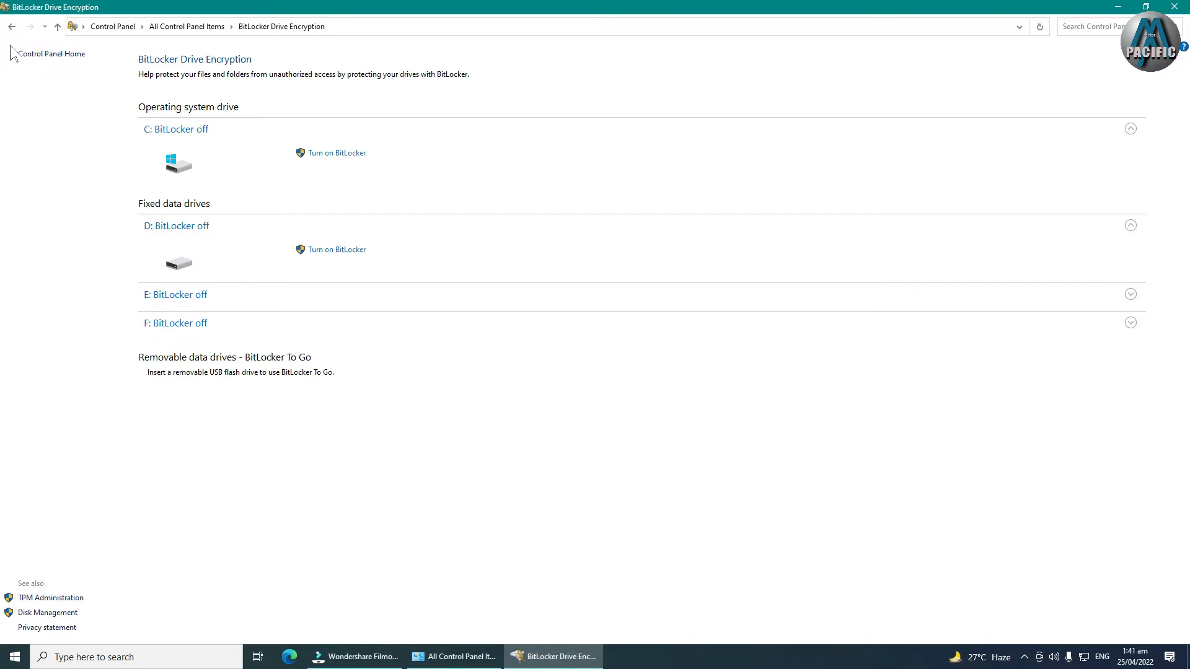
left_click(12, 26)
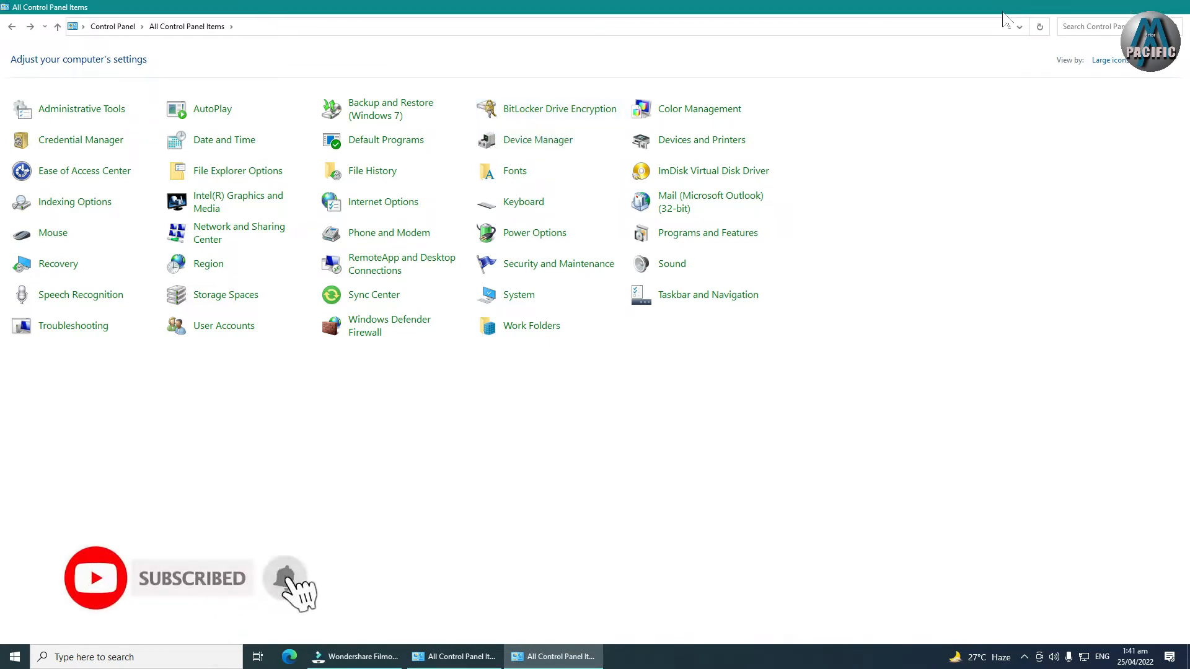
Step: Close the extra Control Panel window and the This PC window, and bring back the remaining All Control Panel Items window
left_click(1117, 7)
left_click(1114, 10)
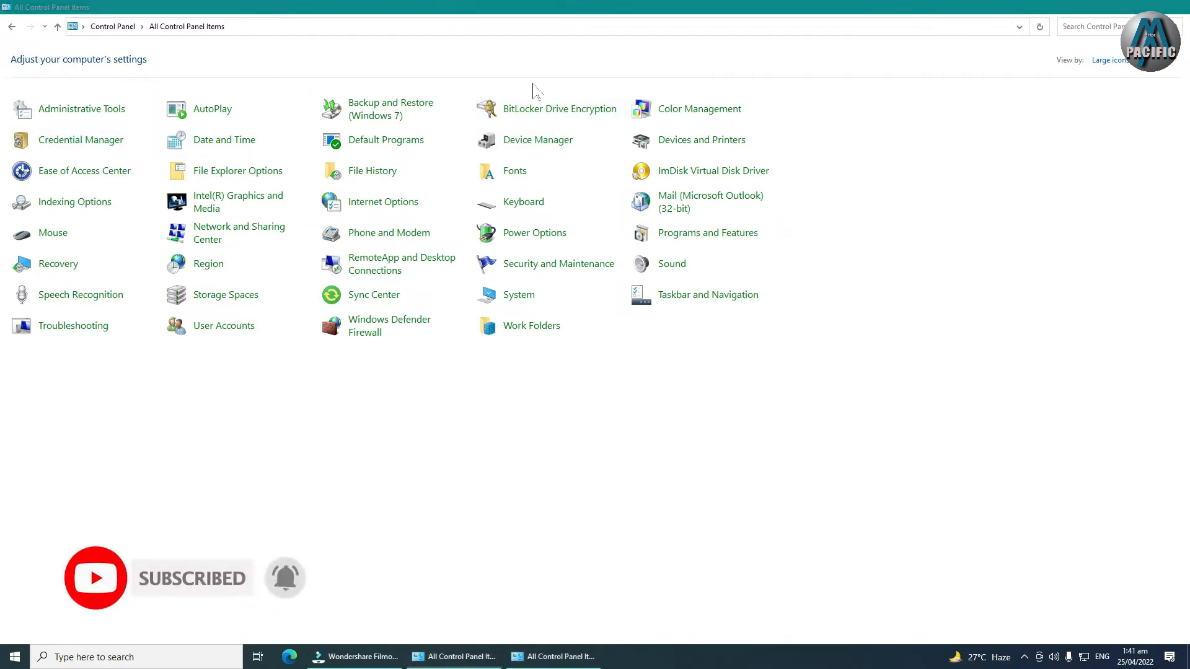
right_click(459, 657)
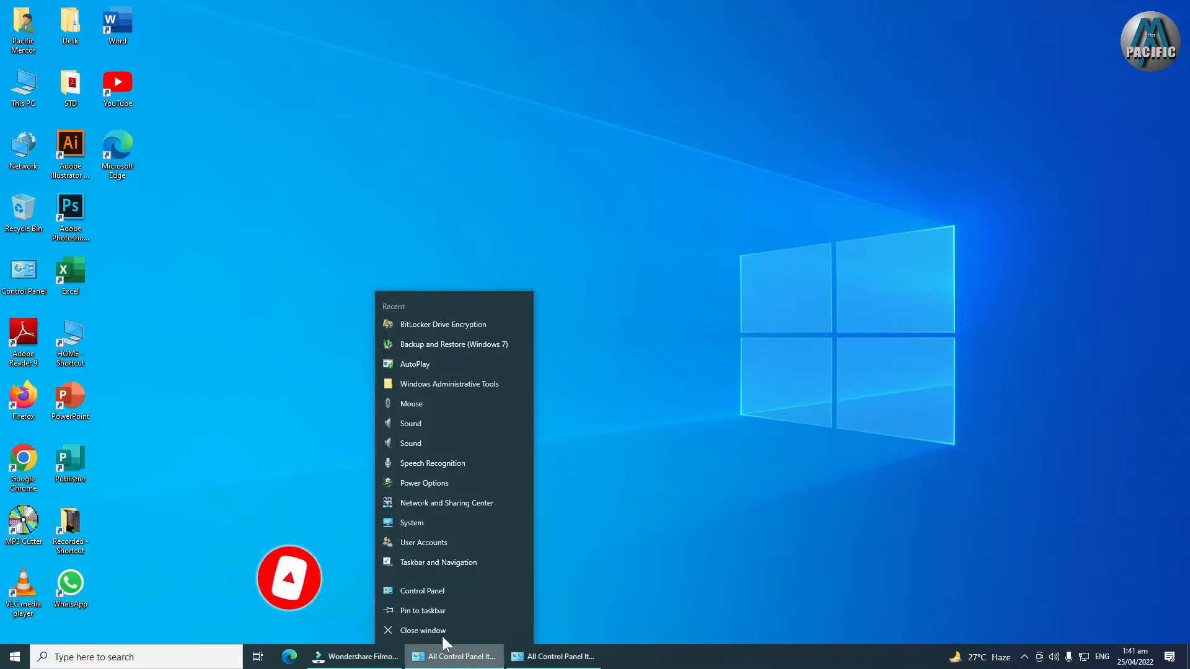
left_click(442, 634)
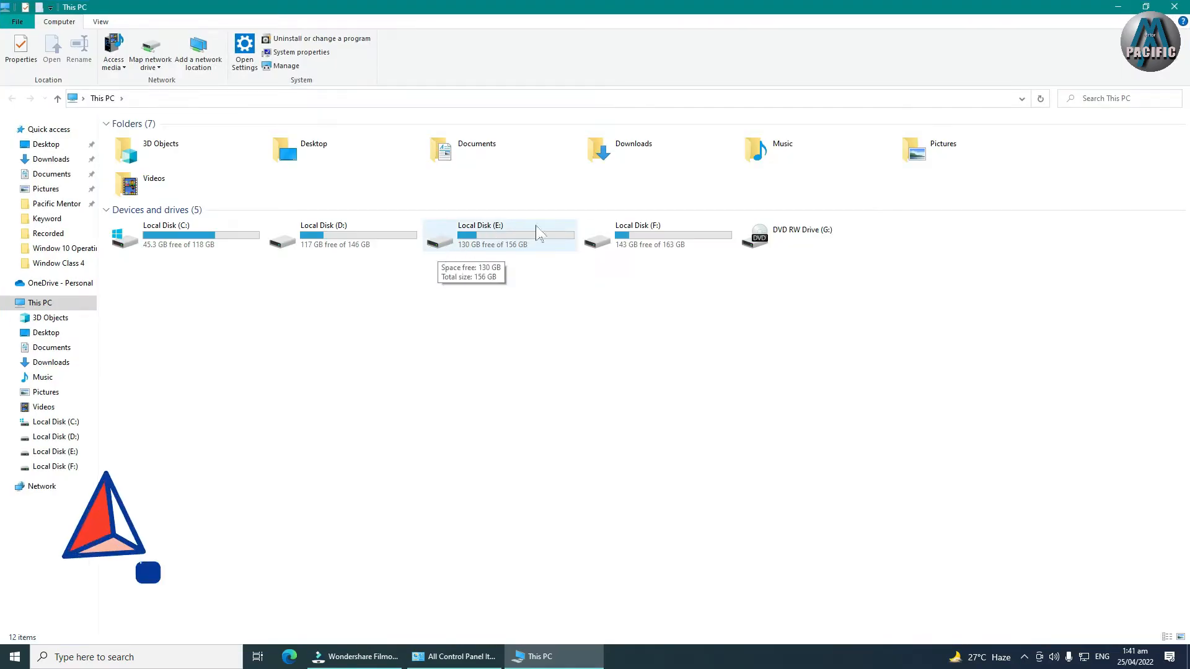
key("alt+F4")
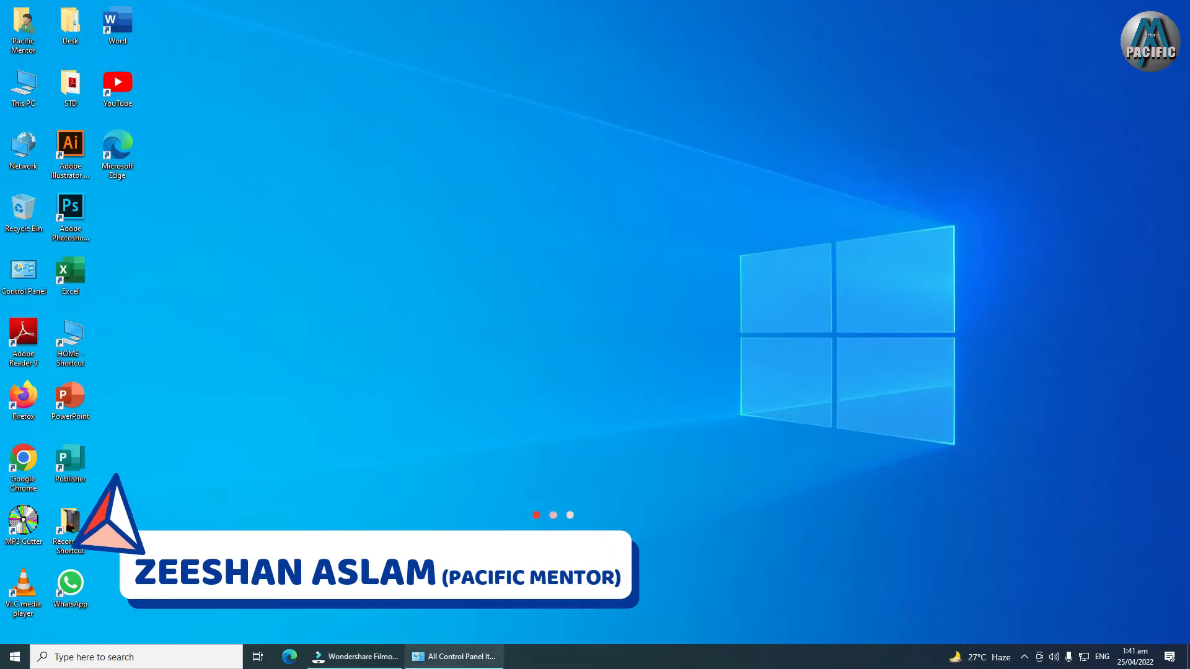
left_click(482, 656)
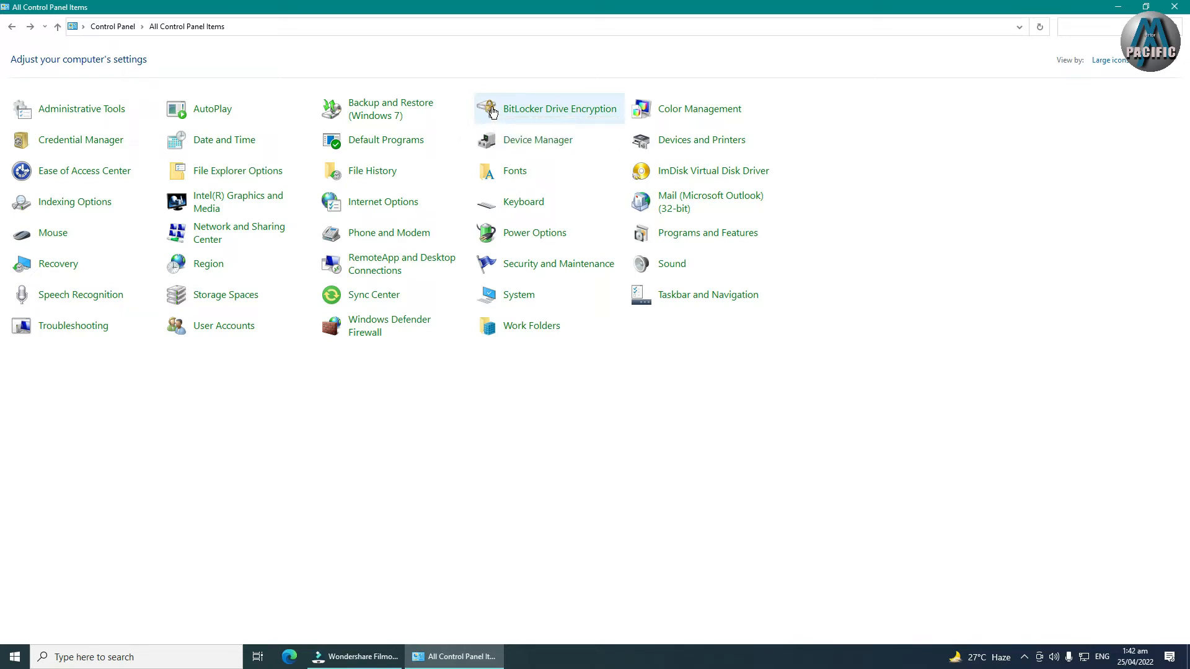
Step: Open Color Management, view the list of selectable devices, and close the dialog
left_click(704, 112)
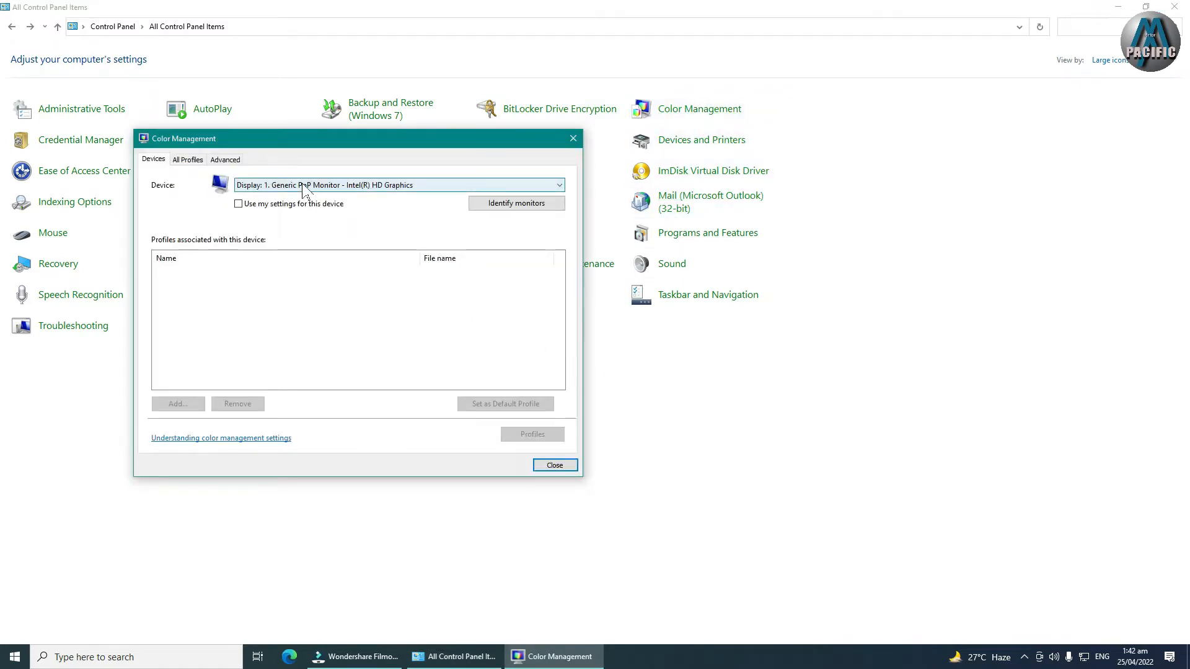
left_click(317, 186)
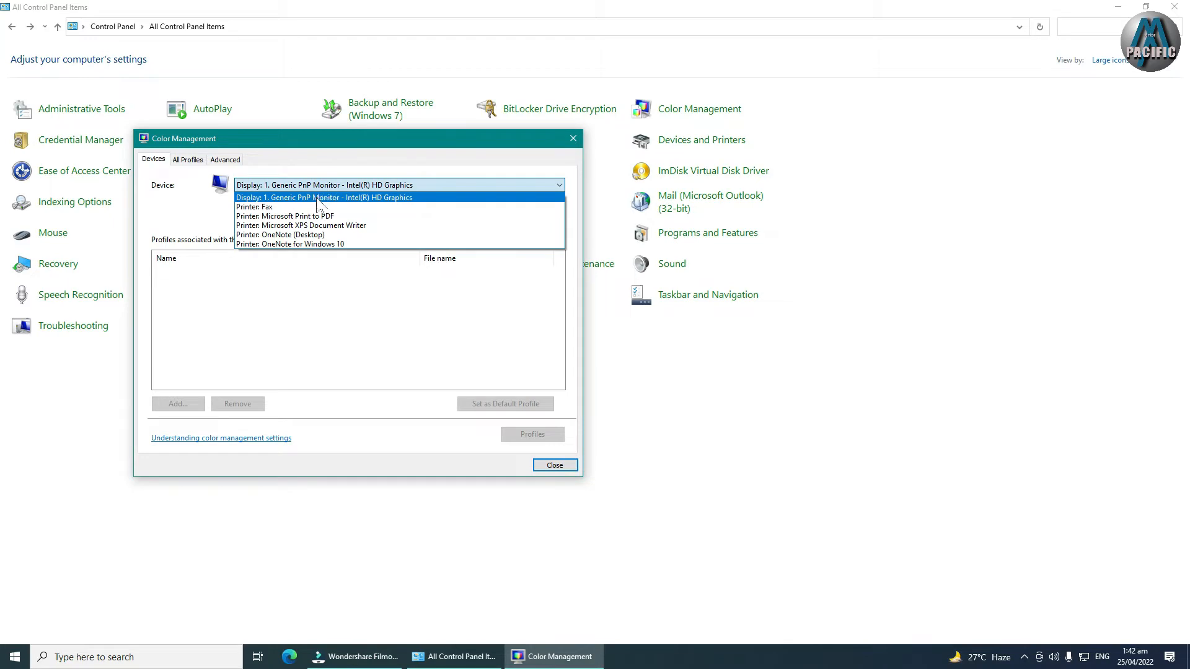
left_click(573, 139)
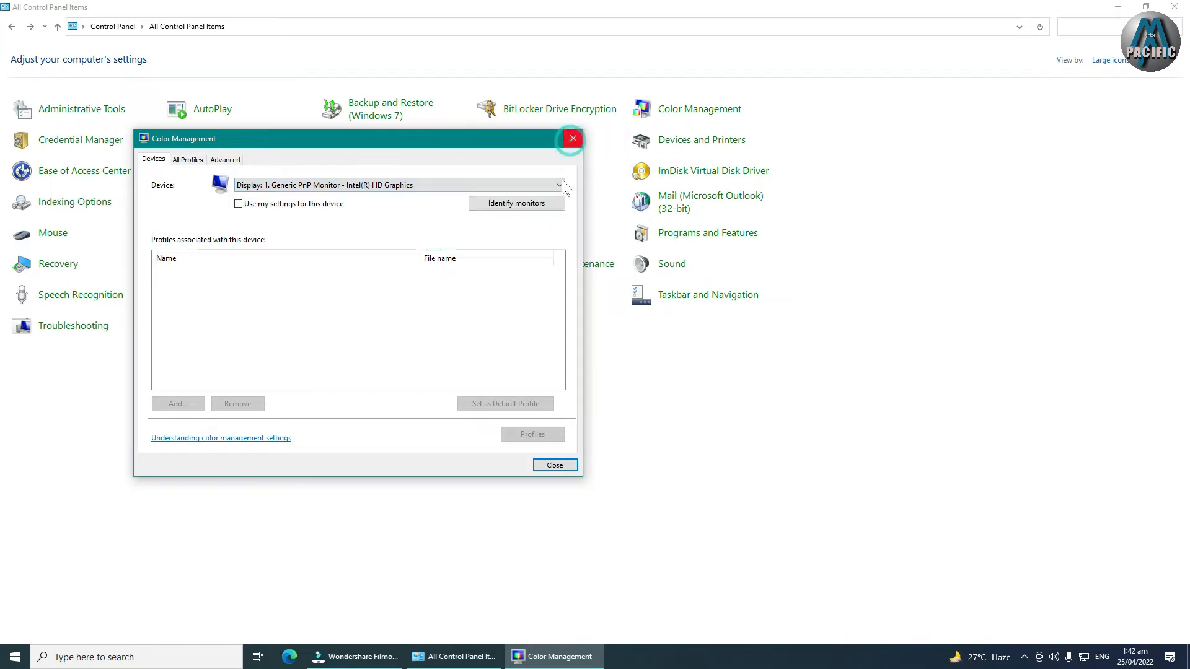
left_click(554, 465)
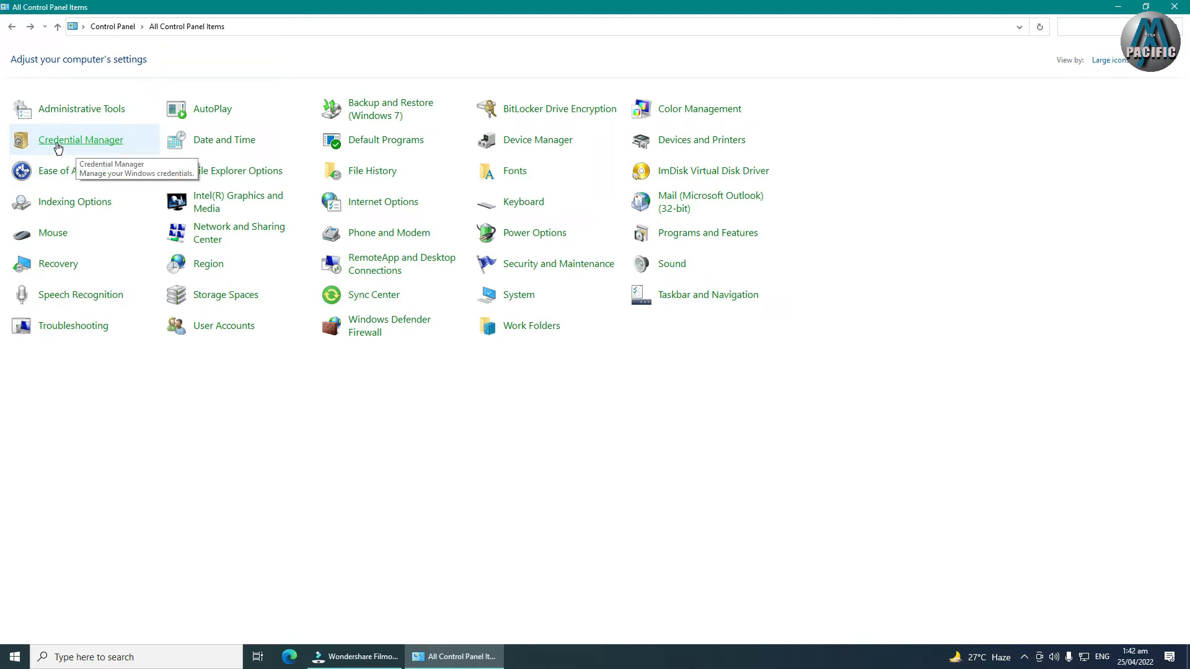
Step: Open Credential Manager to view the web credentials, and return to all Control Panel items
left_click(108, 143)
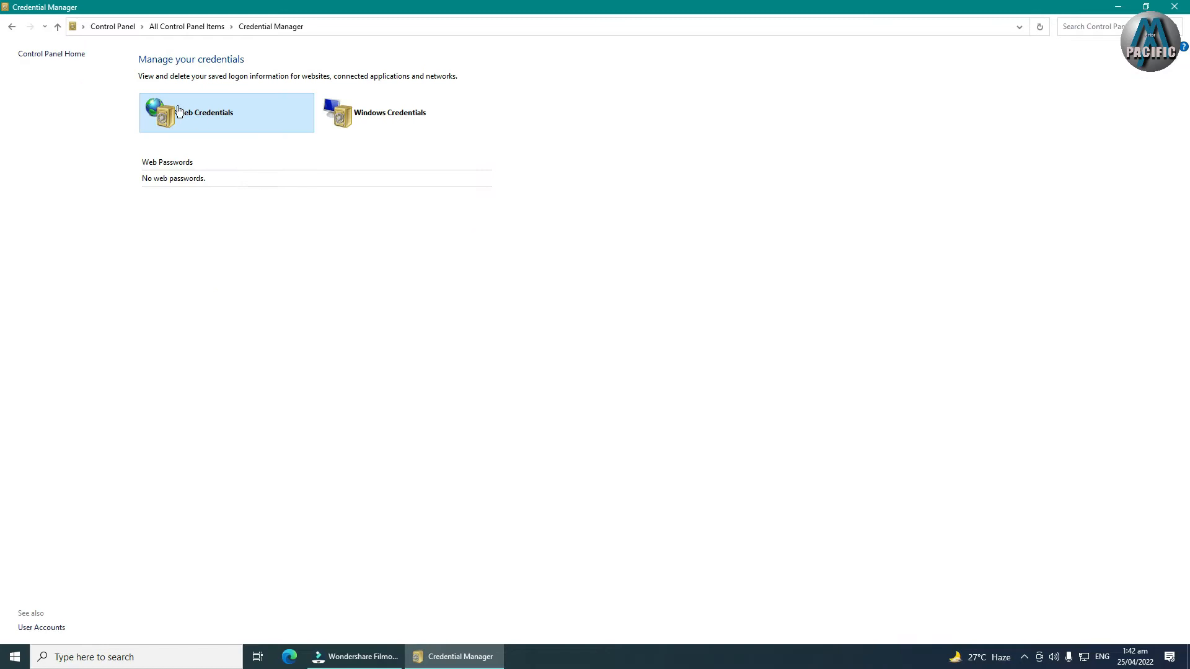
left_click(12, 28)
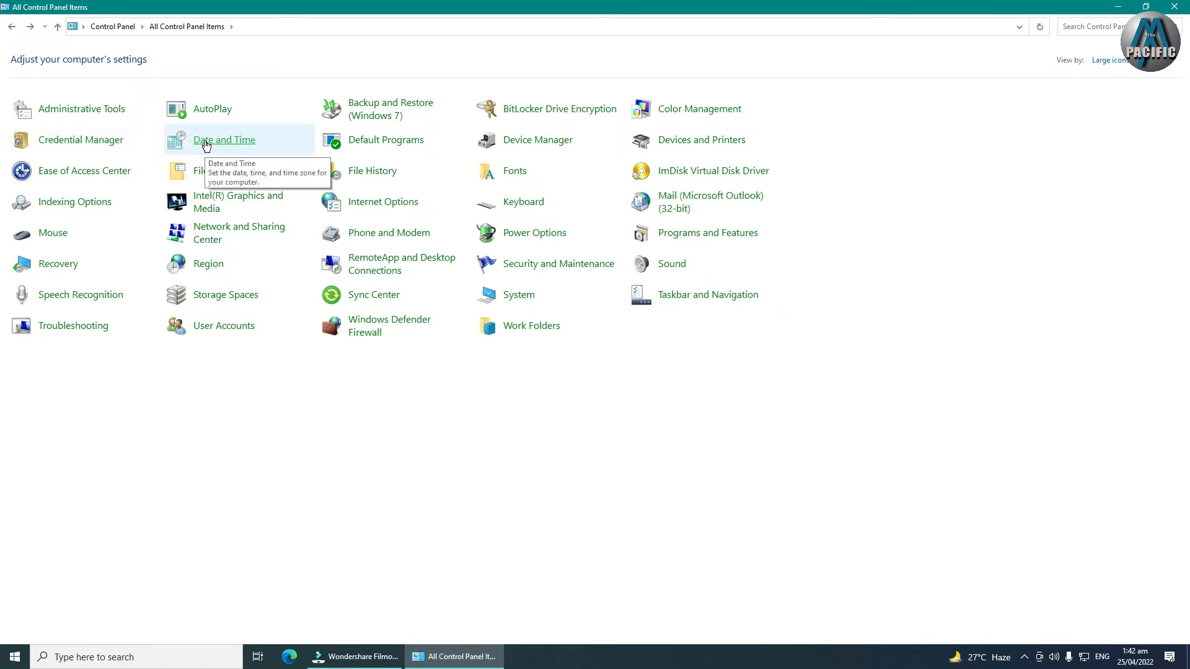
Step: View the taskbar clock's calendar, and open the Date and Time settings from the Control Panel
left_click(1139, 662)
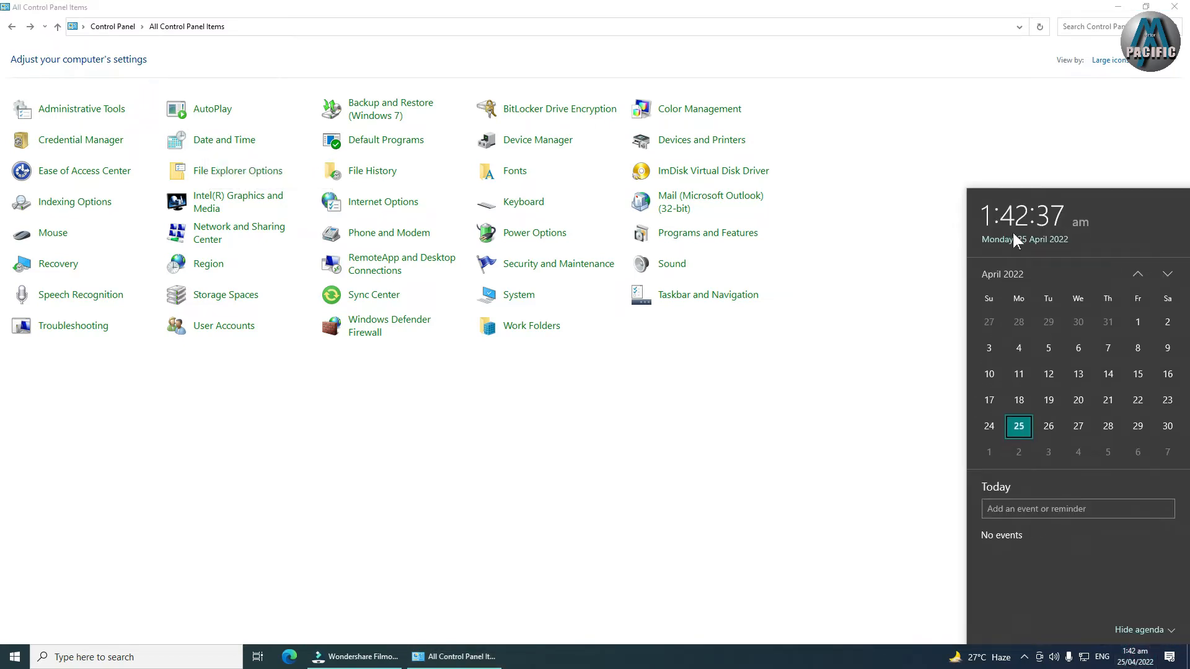
left_click(753, 520)
left_click(211, 142)
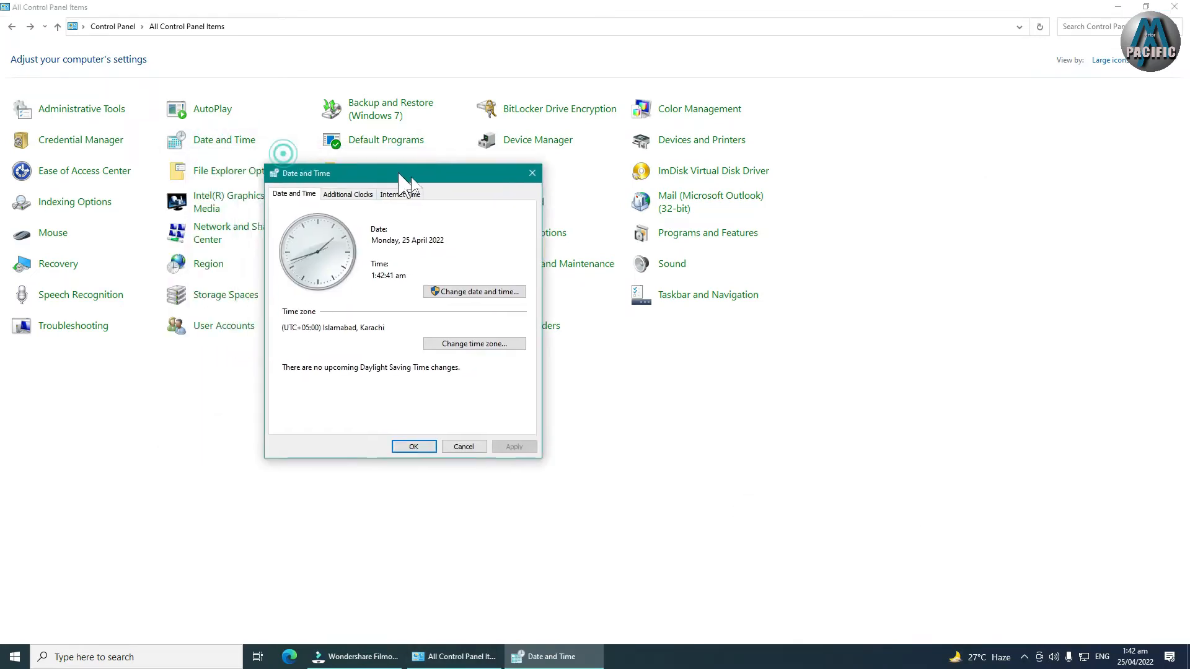
left_click_drag(400, 175, 514, 213)
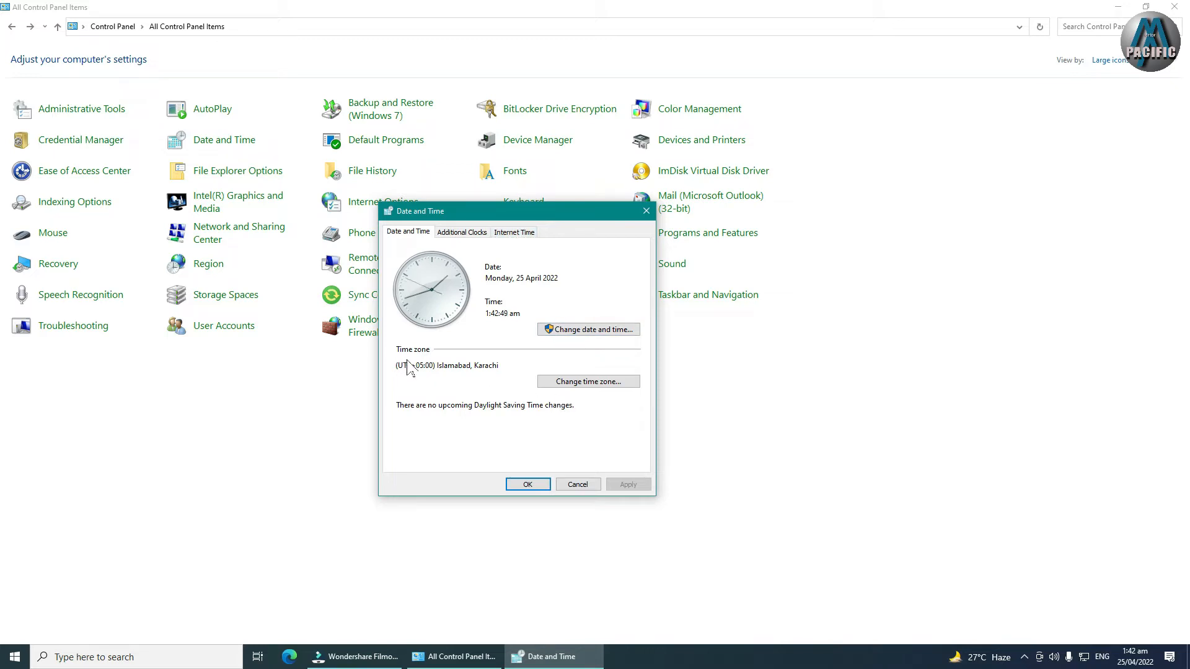
Step: Examine the available time zones in the Time Zone Settings, and cancel without choosing another zone
left_click(585, 385)
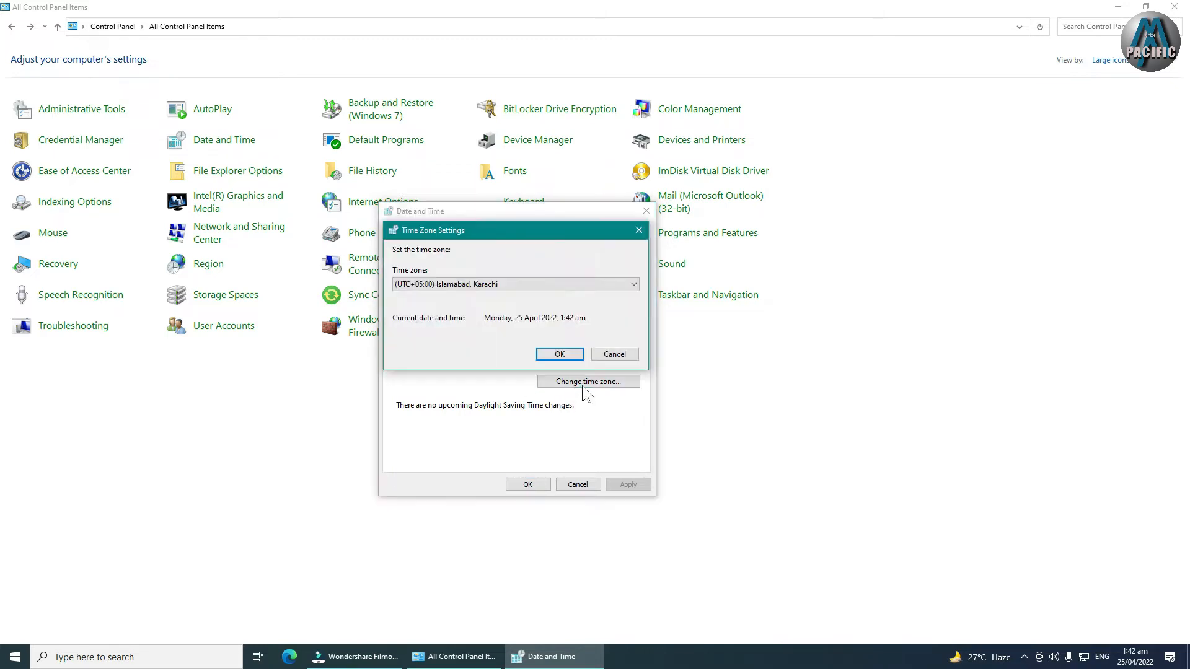
left_click(488, 284)
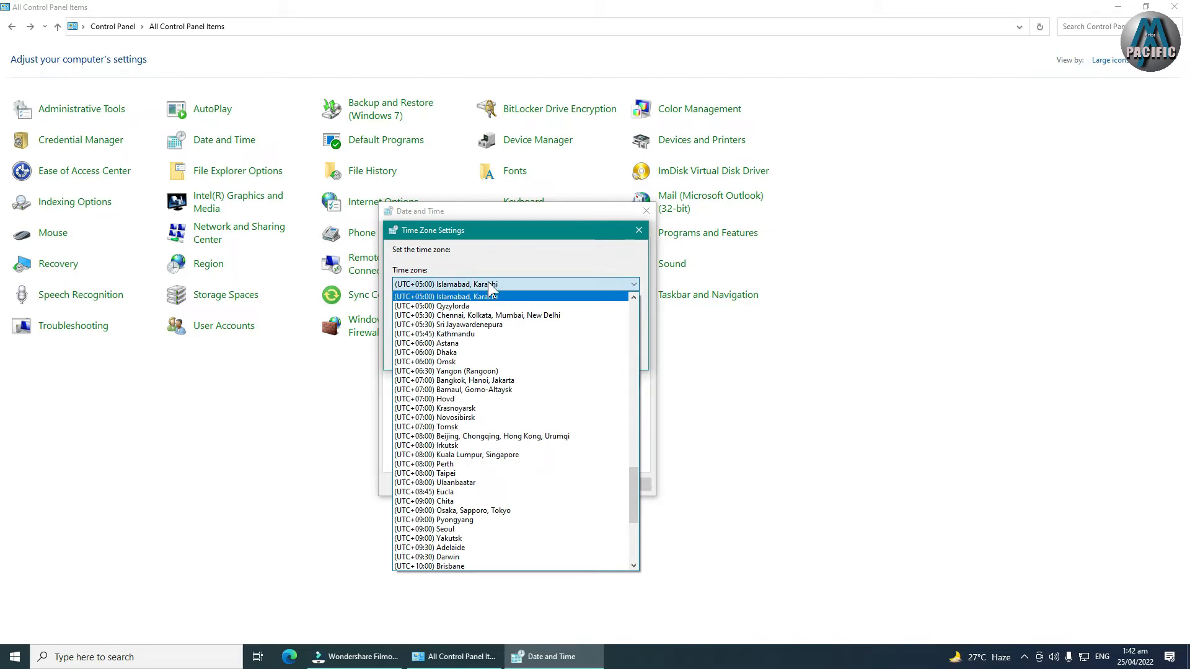
left_click(606, 267)
left_click(583, 284)
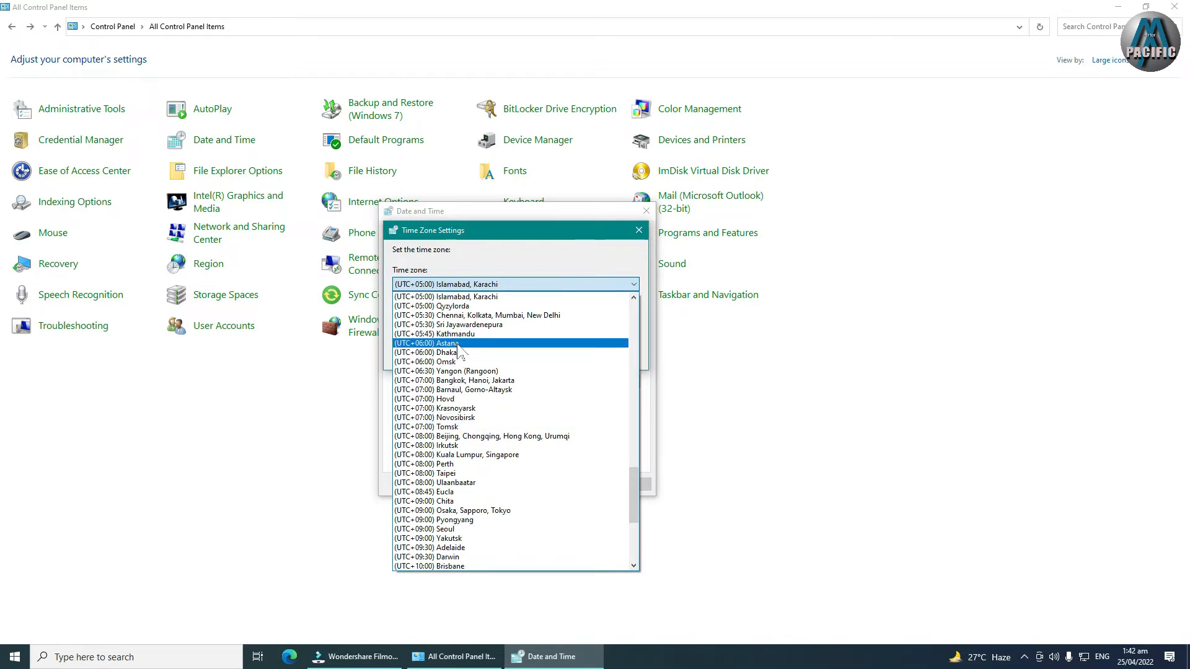
left_click(481, 284)
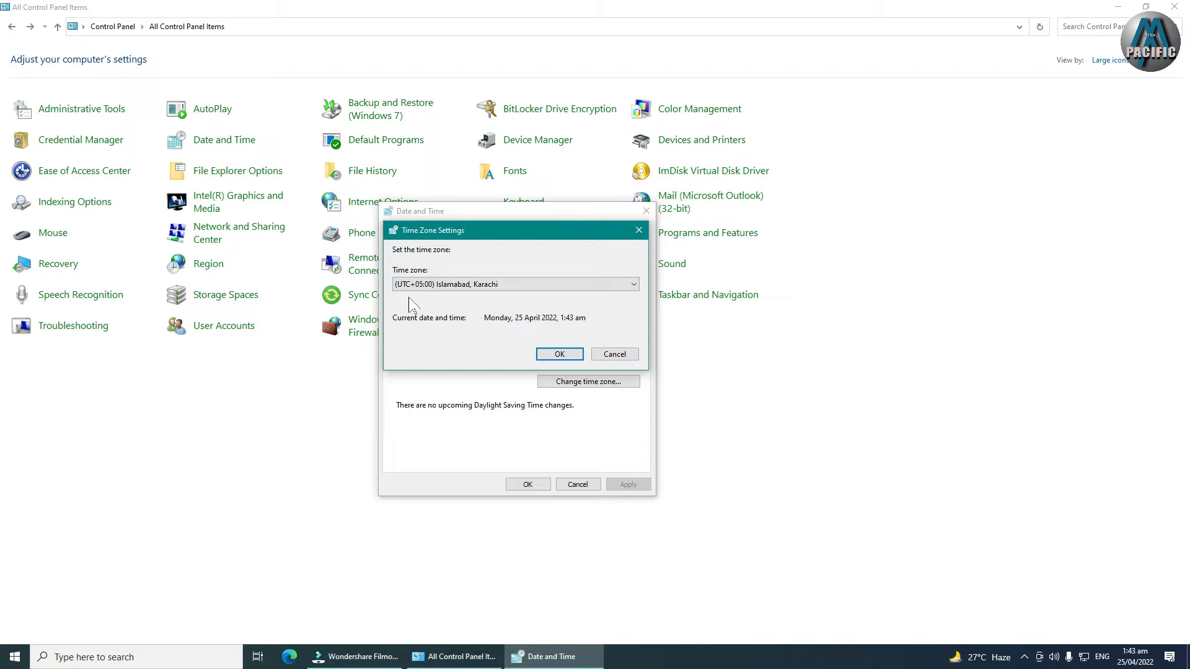
left_click(474, 284)
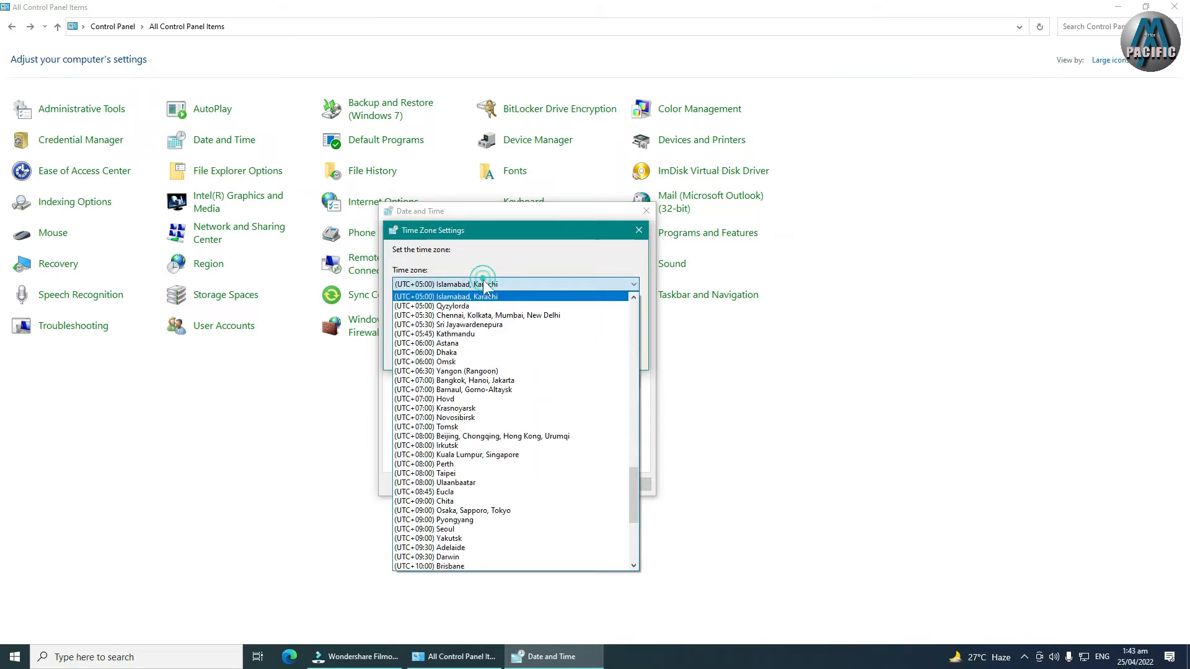
scroll(423, 366, "up", 2)
scroll(424, 360, "up", 20)
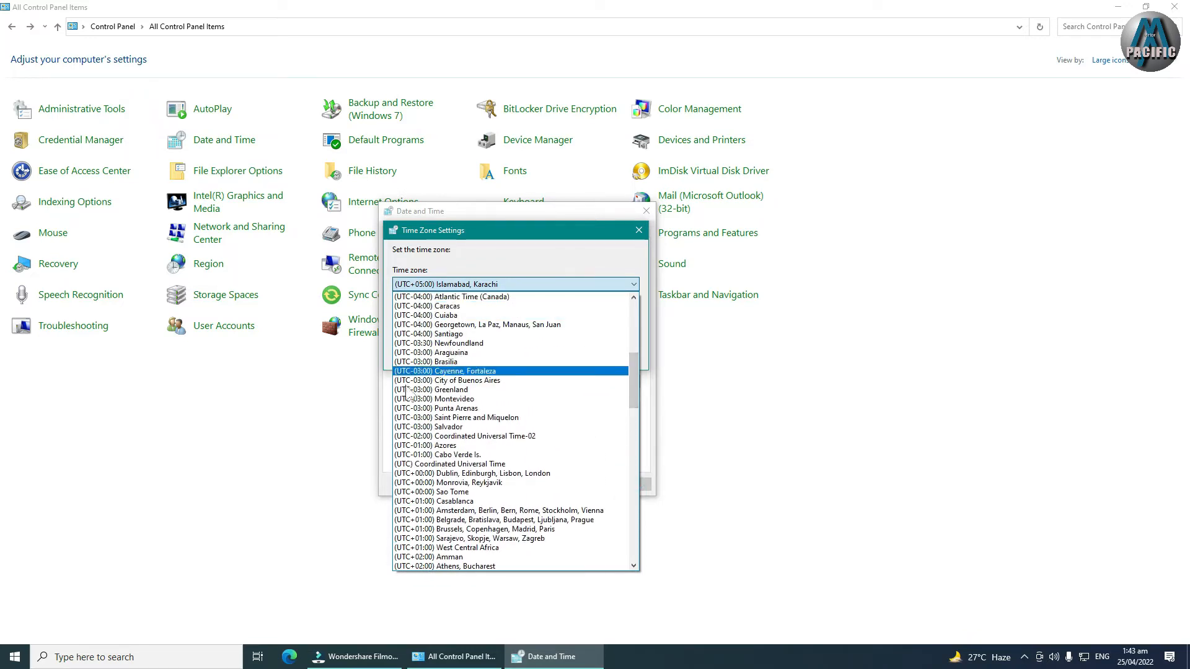
left_click(506, 260)
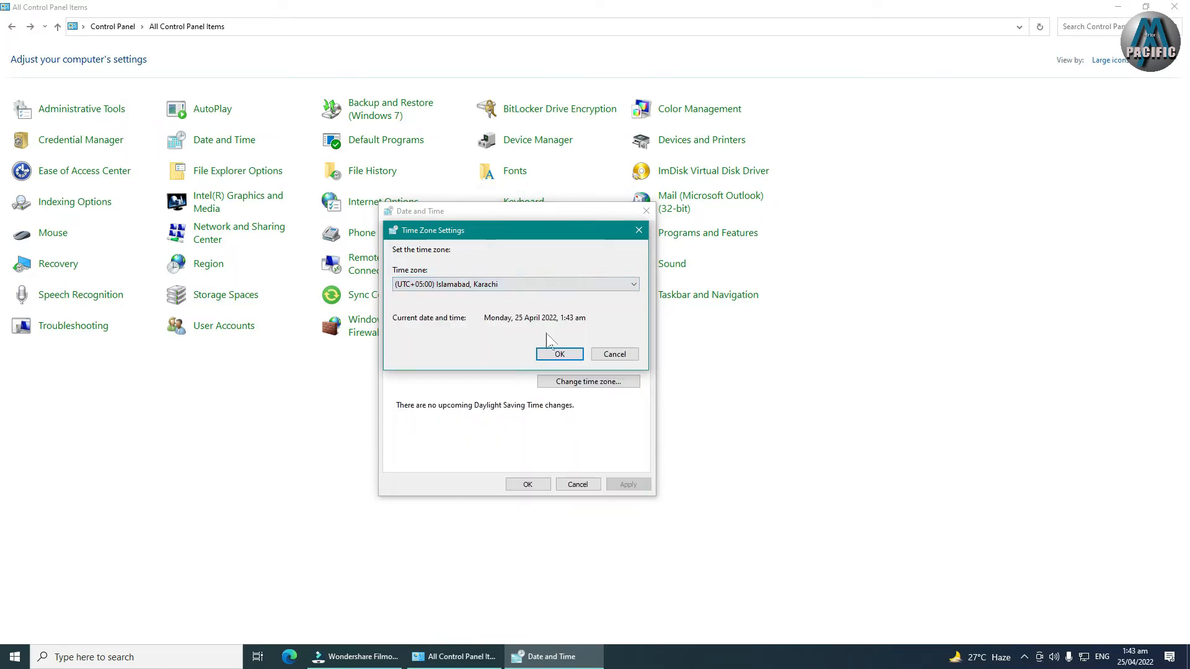
double_click(576, 320)
left_click(414, 291)
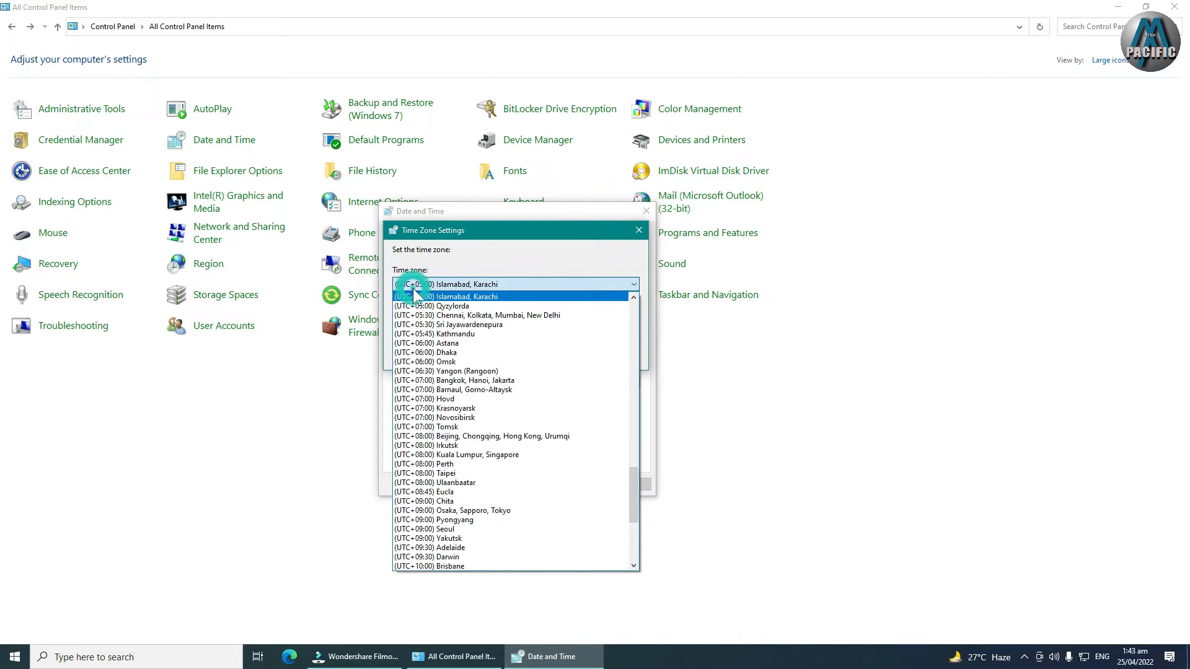
left_click(477, 272)
left_click(624, 358)
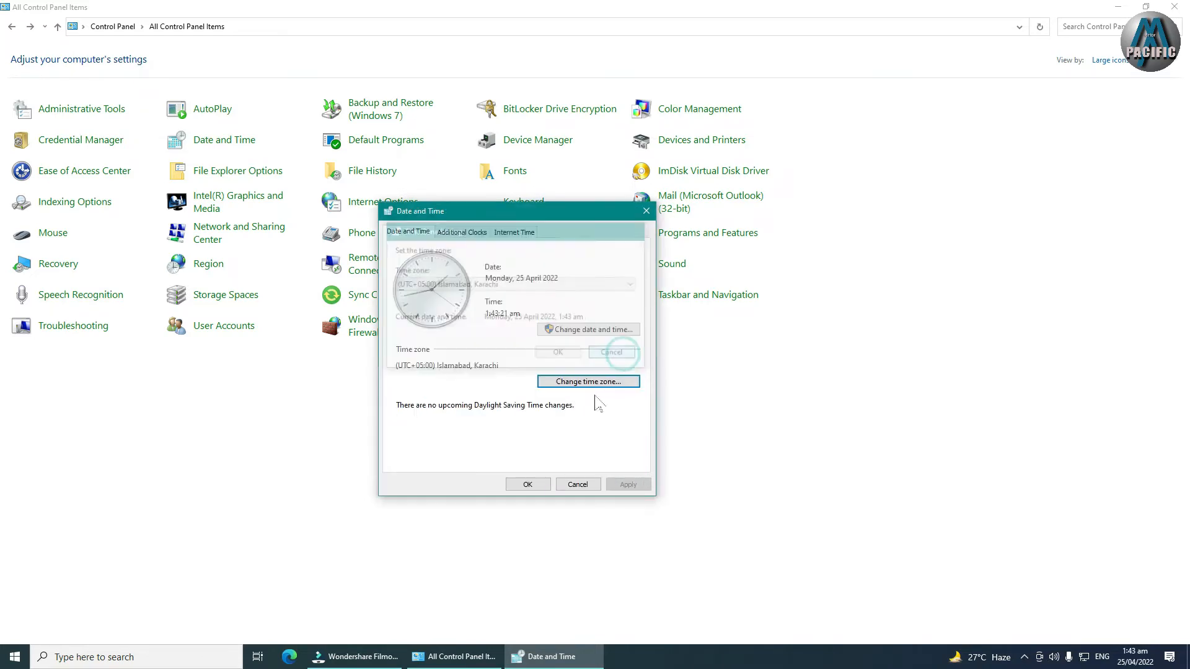
Step: Browse the system date calendar by year, pick April 2022, and confirm the date and time settings
left_click(564, 332)
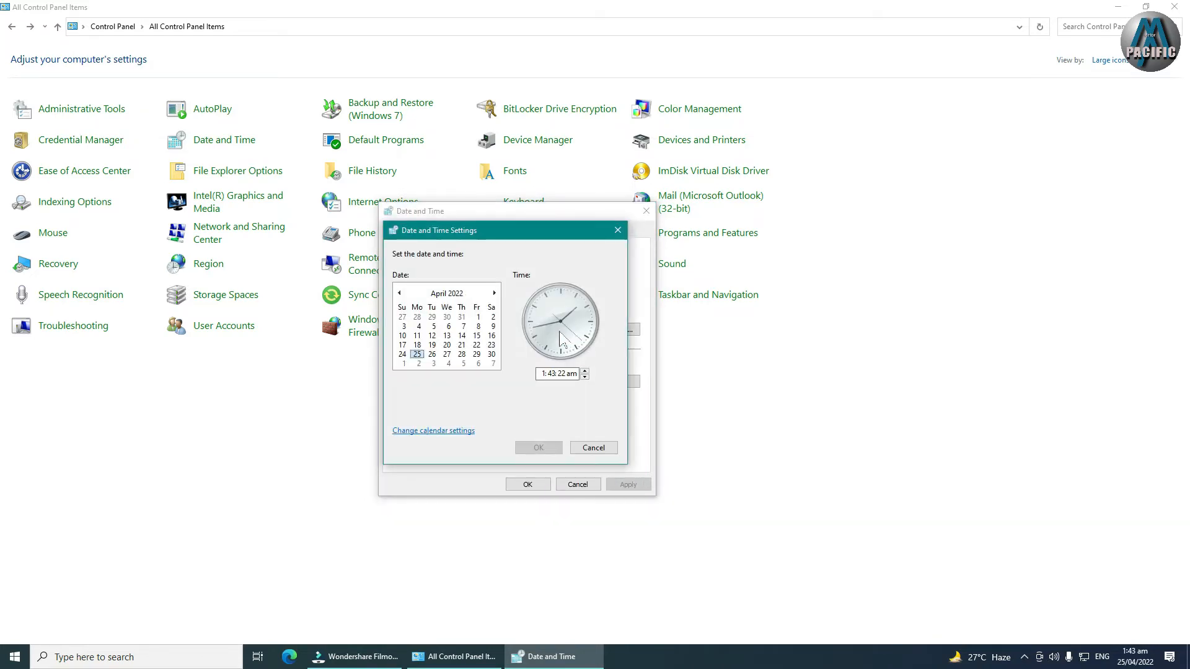
left_click(457, 297)
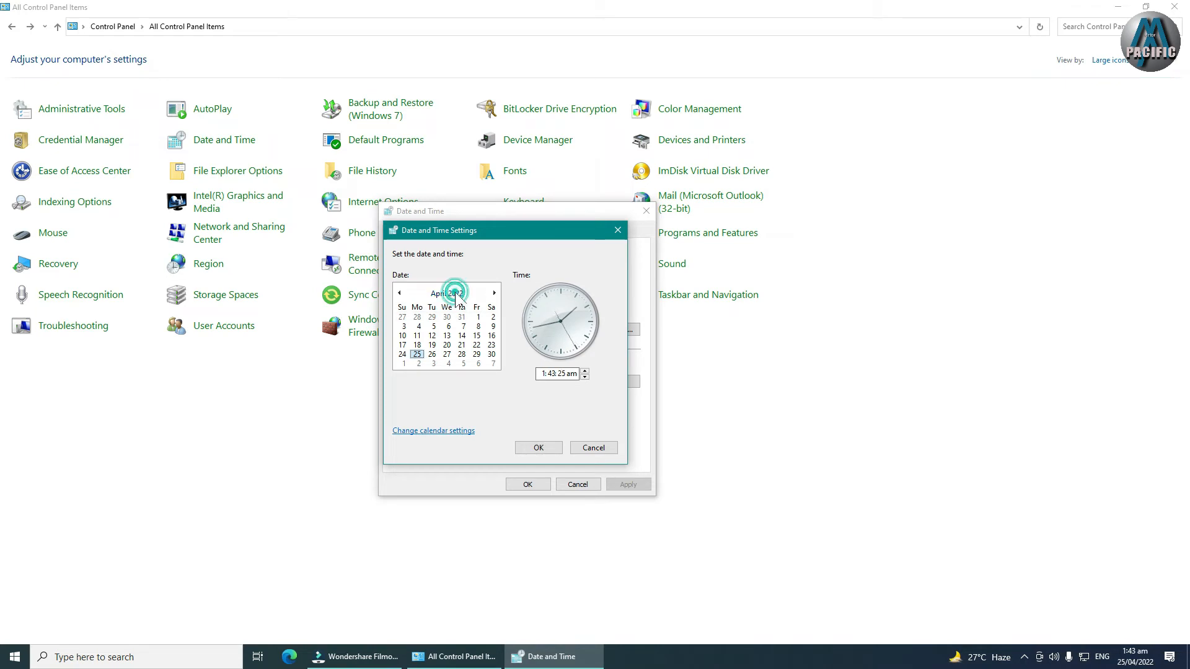
left_click(453, 296)
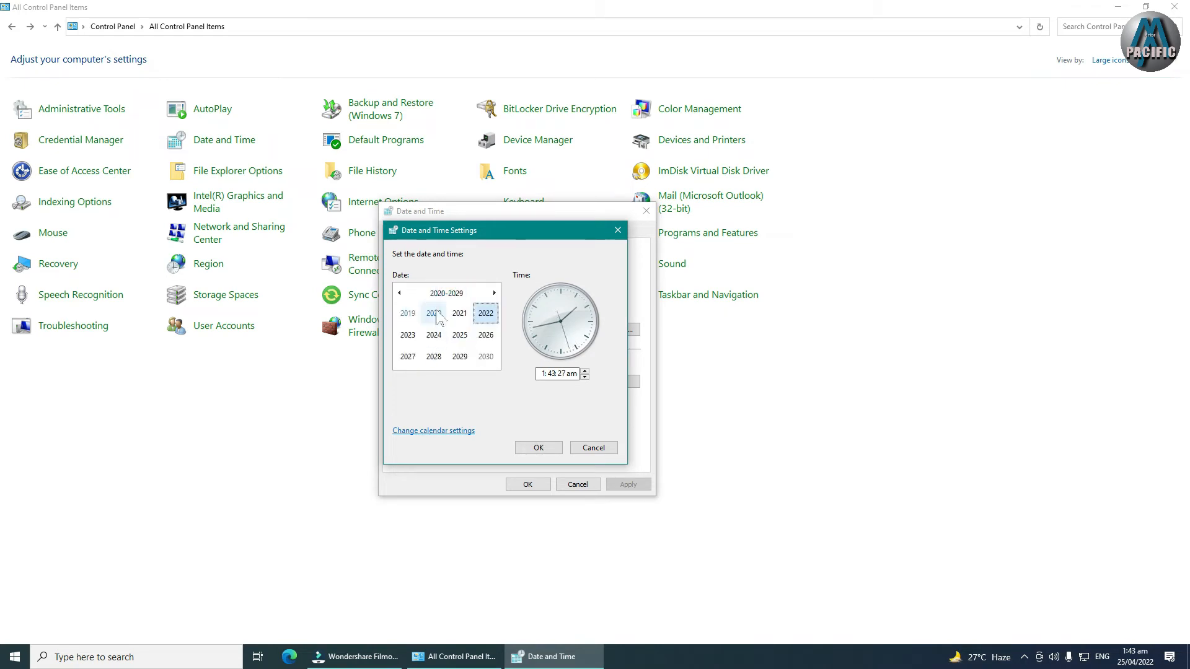
left_click(485, 315)
left_click(485, 317)
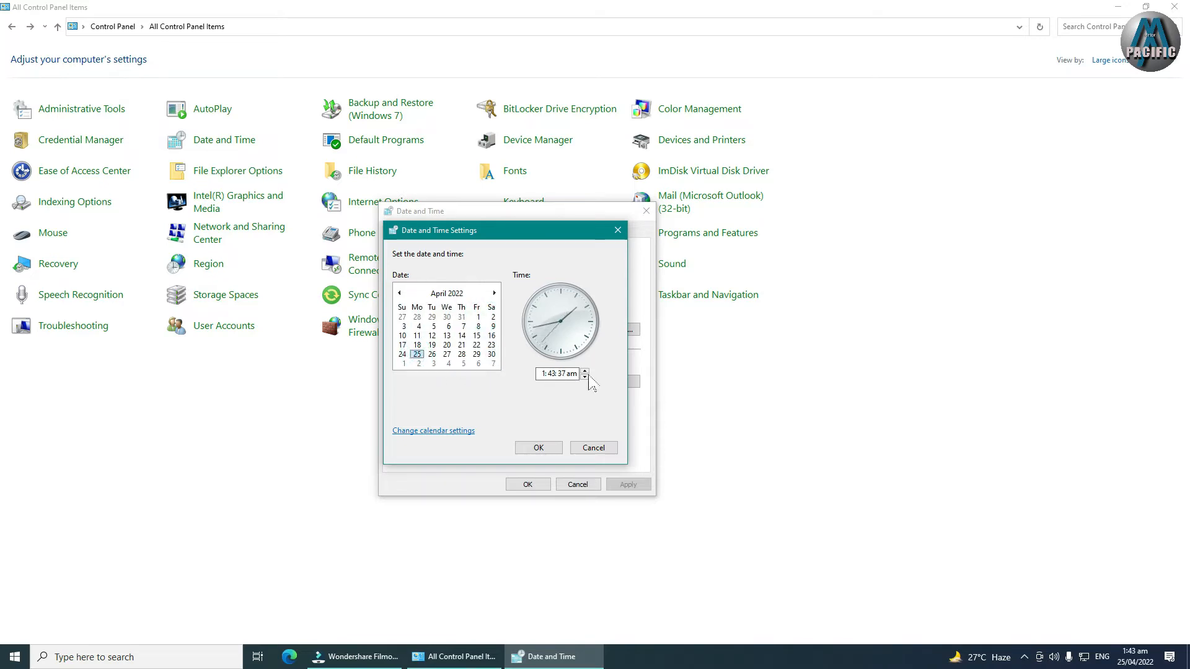
left_click(537, 447)
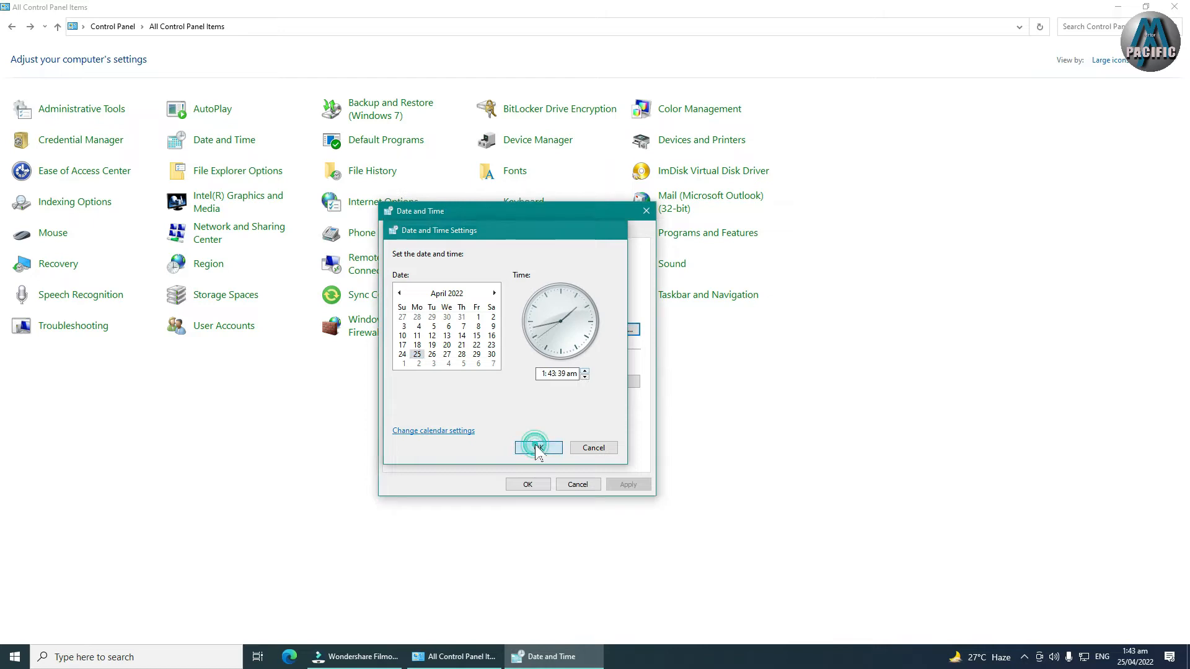
left_click(528, 485)
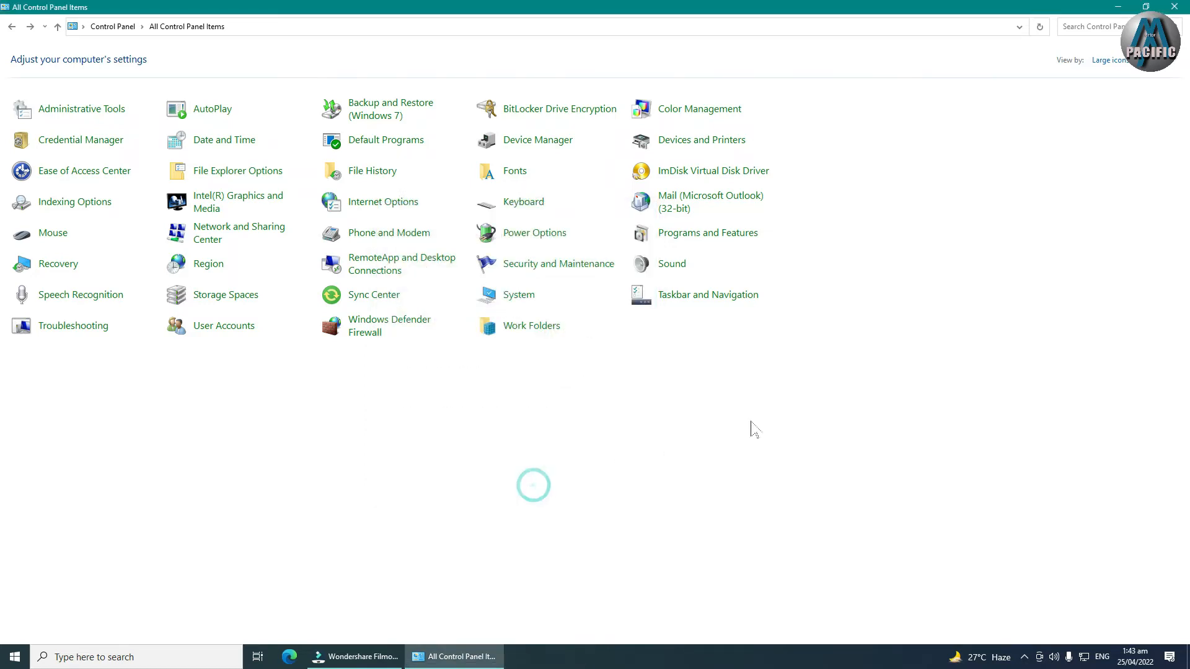
mouse_move(1135, 662)
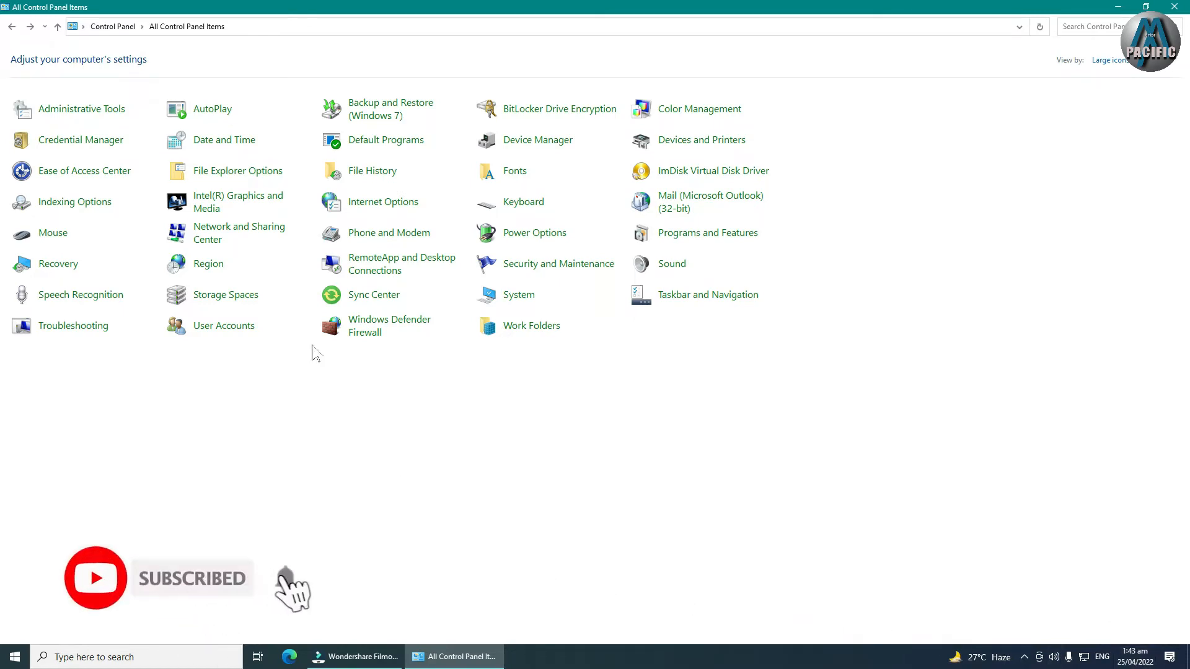
Step: Open Default Programs, review the default apps for each category in Settings, and close Settings
left_click(367, 144)
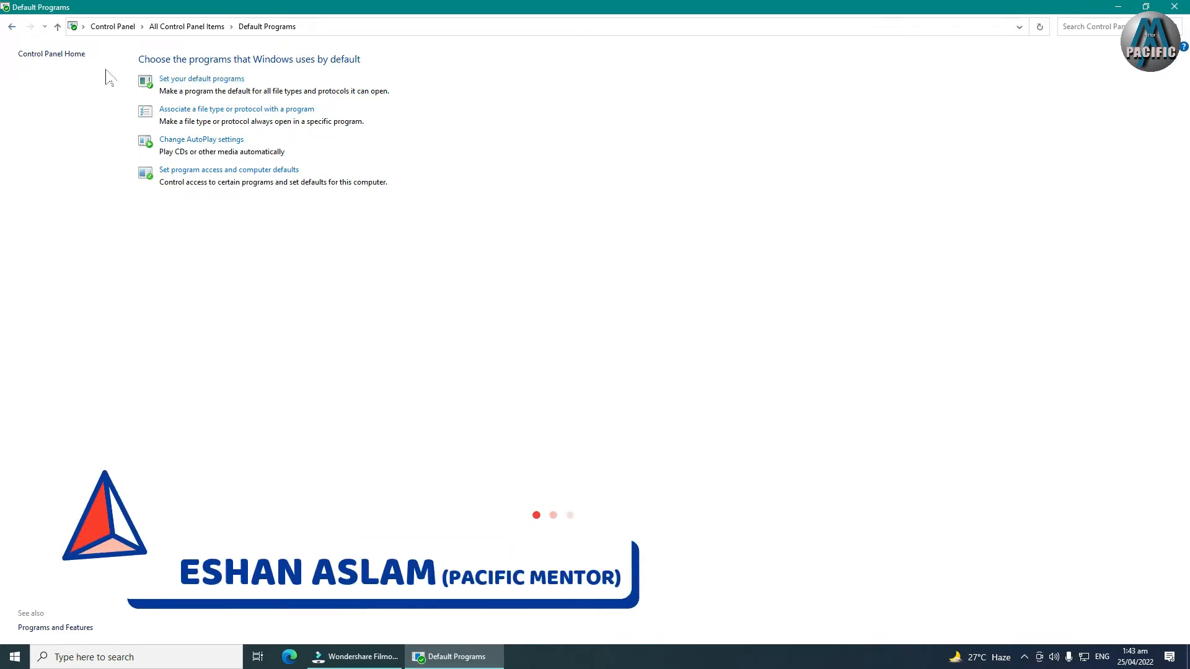
left_click(11, 26)
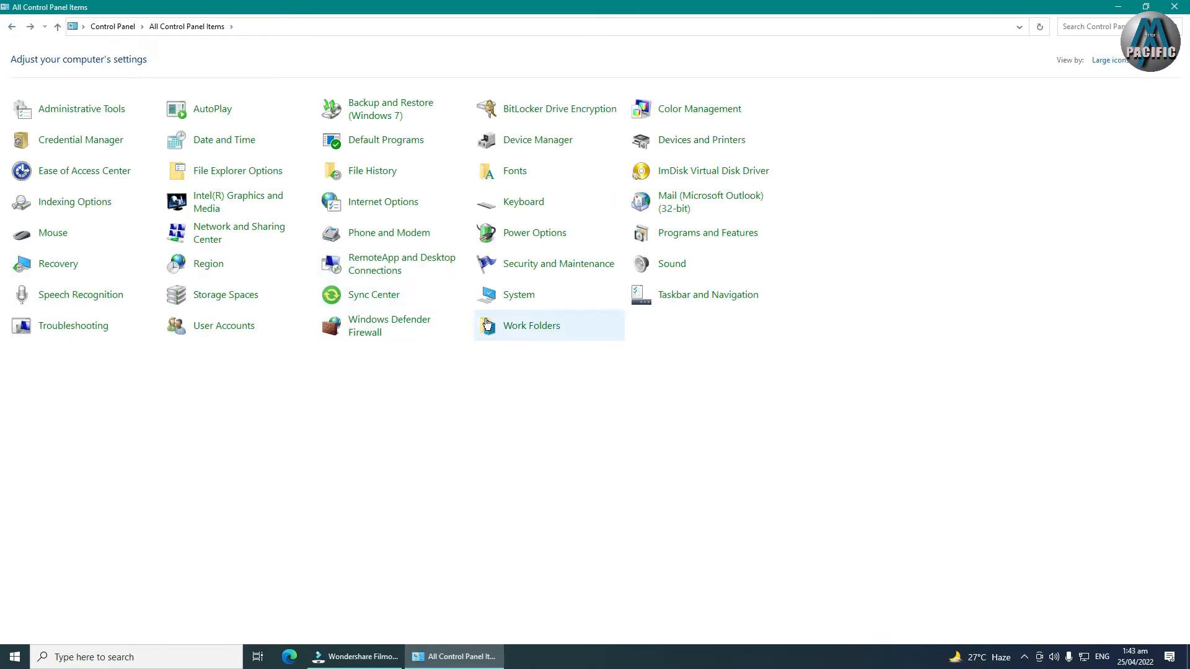
left_click(387, 141)
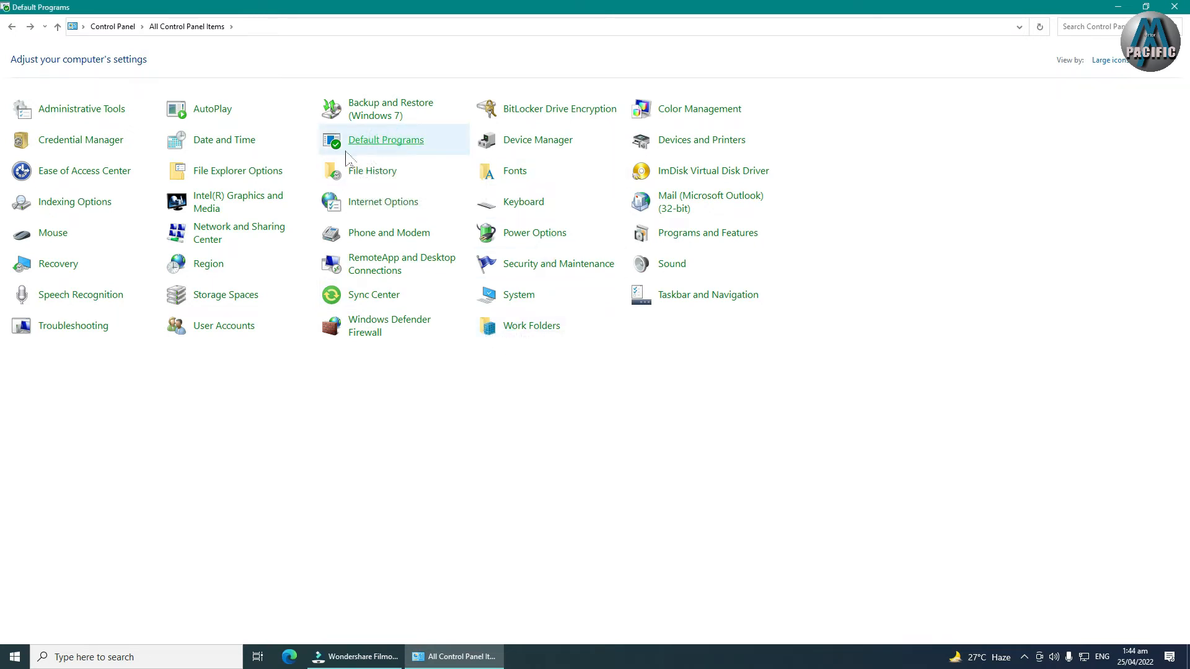
left_click(187, 83)
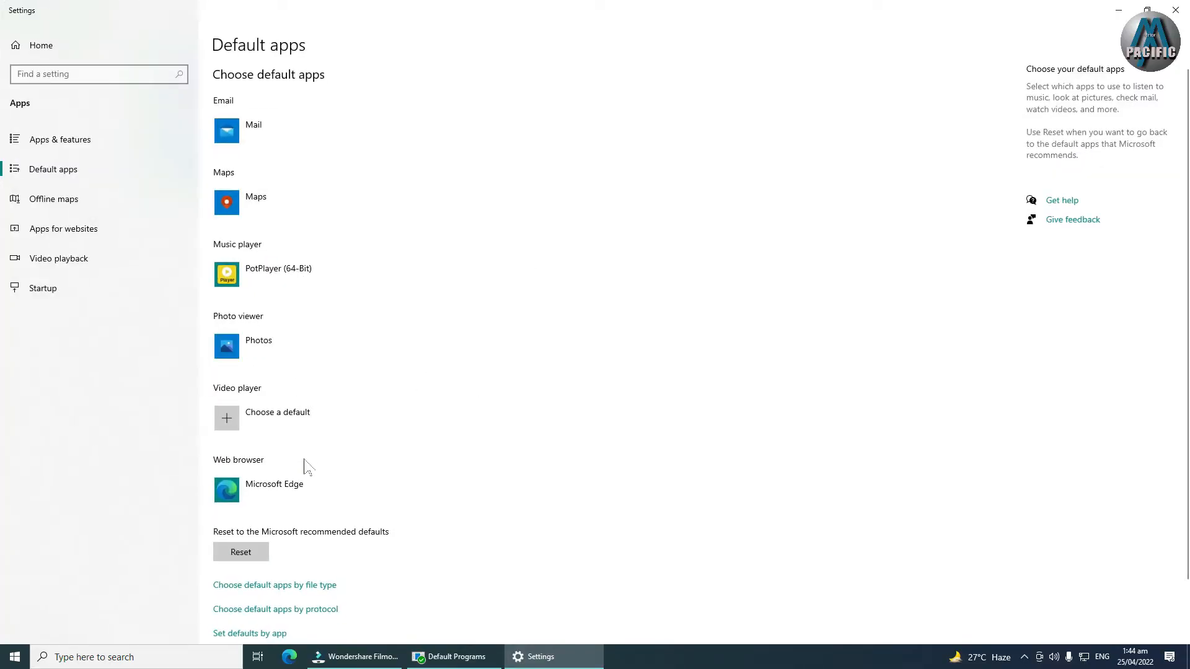
left_click(1176, 10)
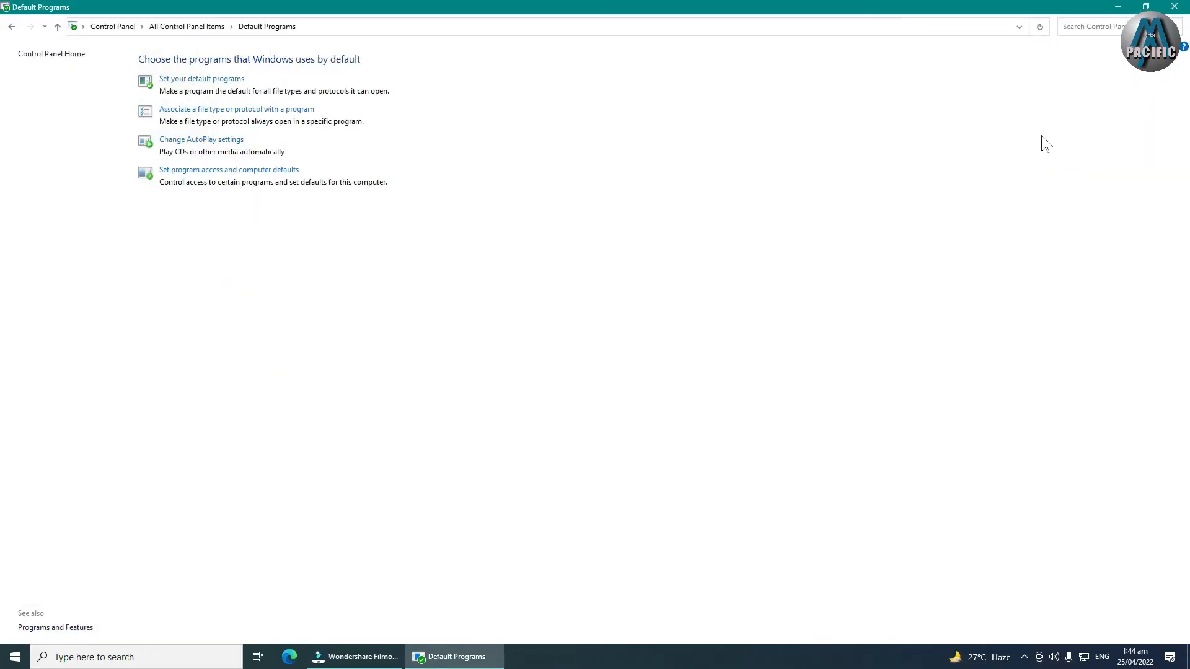
Step: Return to the Control Panel items, open Device Manager, look into Mice and other pointing devices, and close it
left_click(11, 26)
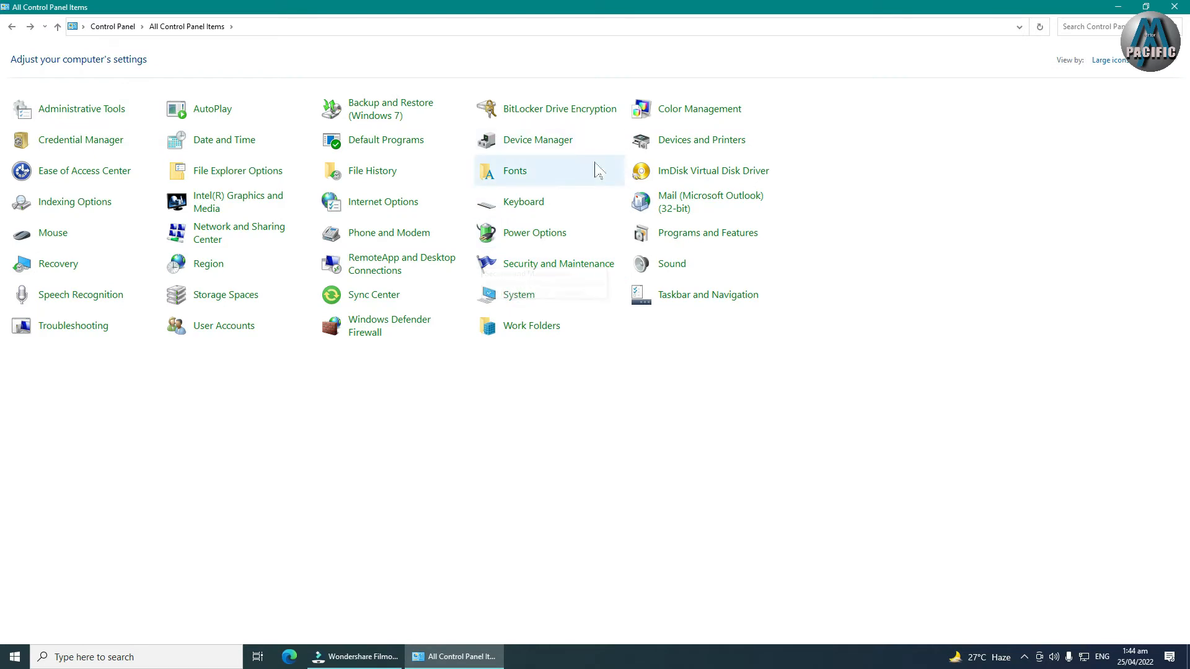
left_click(544, 141)
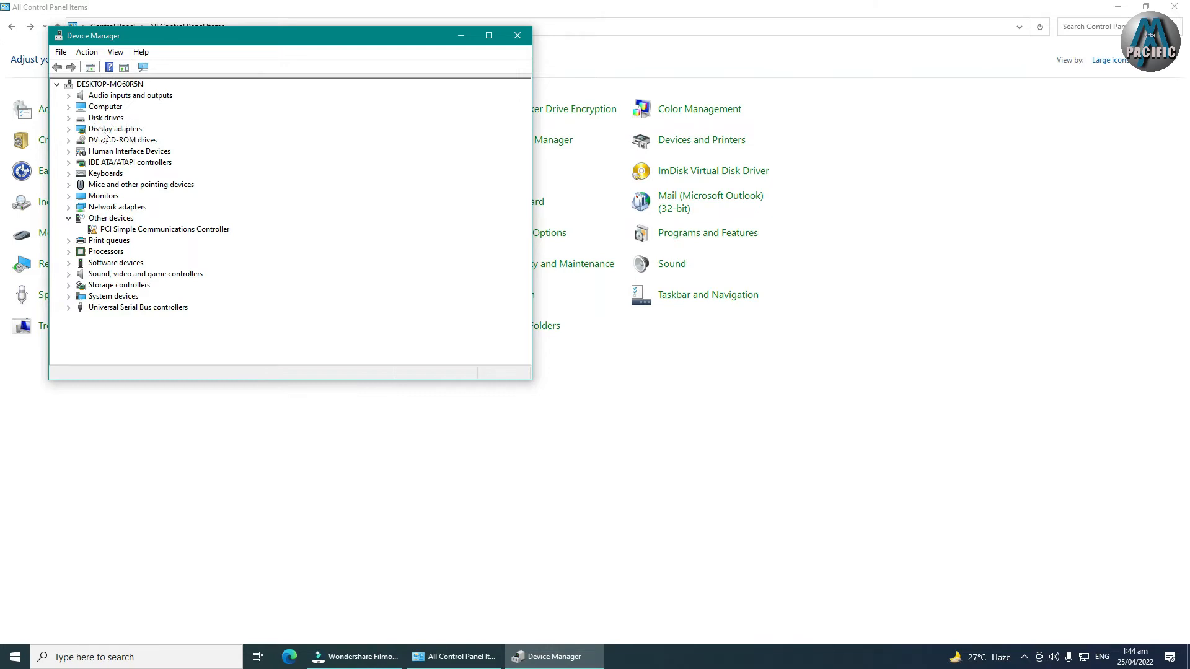
left_click(94, 184)
left_click(70, 186)
left_click(70, 185)
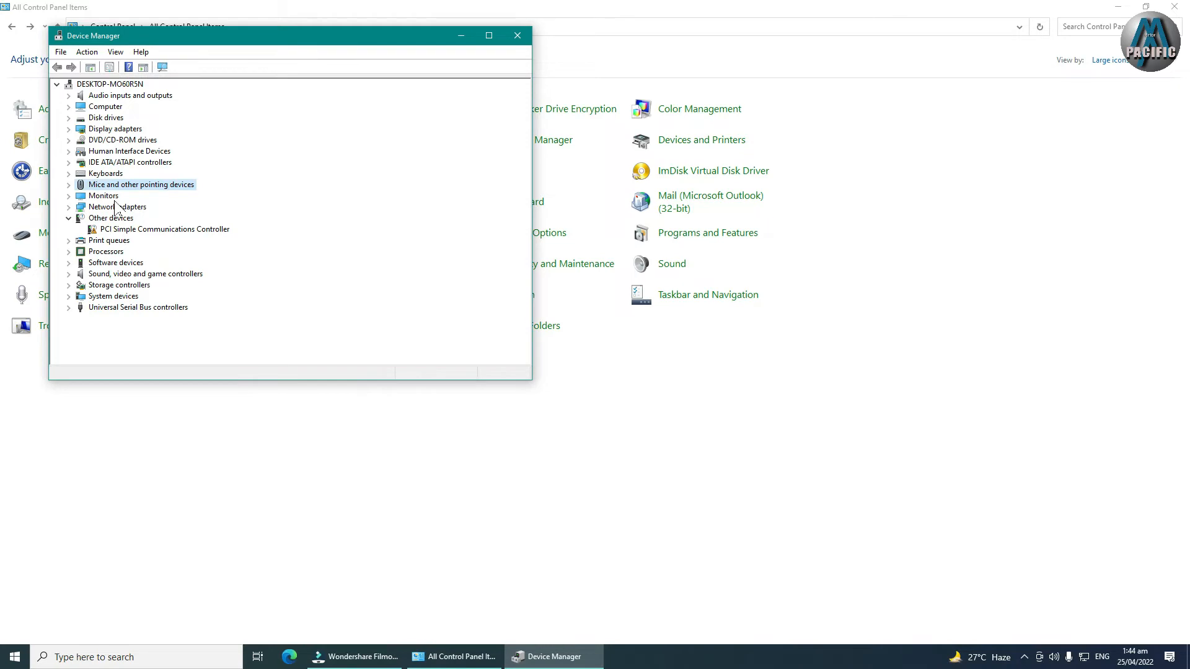
left_click(517, 35)
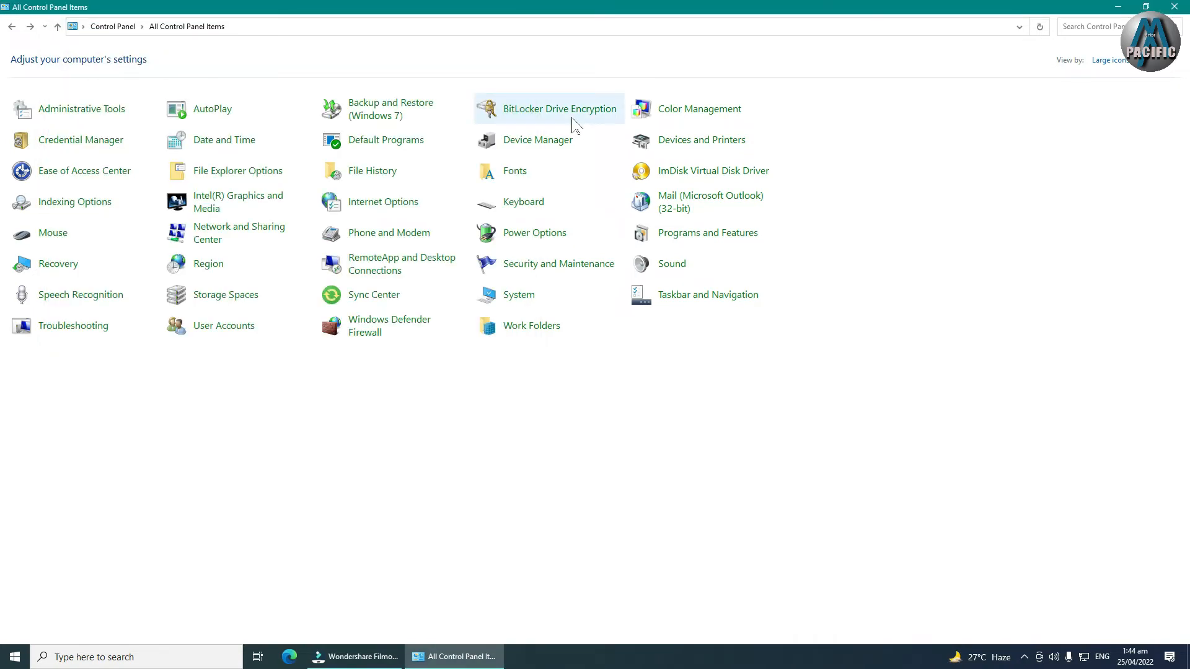
Step: Open Devices and Printers, select all listed devices and printers, and return to the Control Panel items
left_click(690, 147)
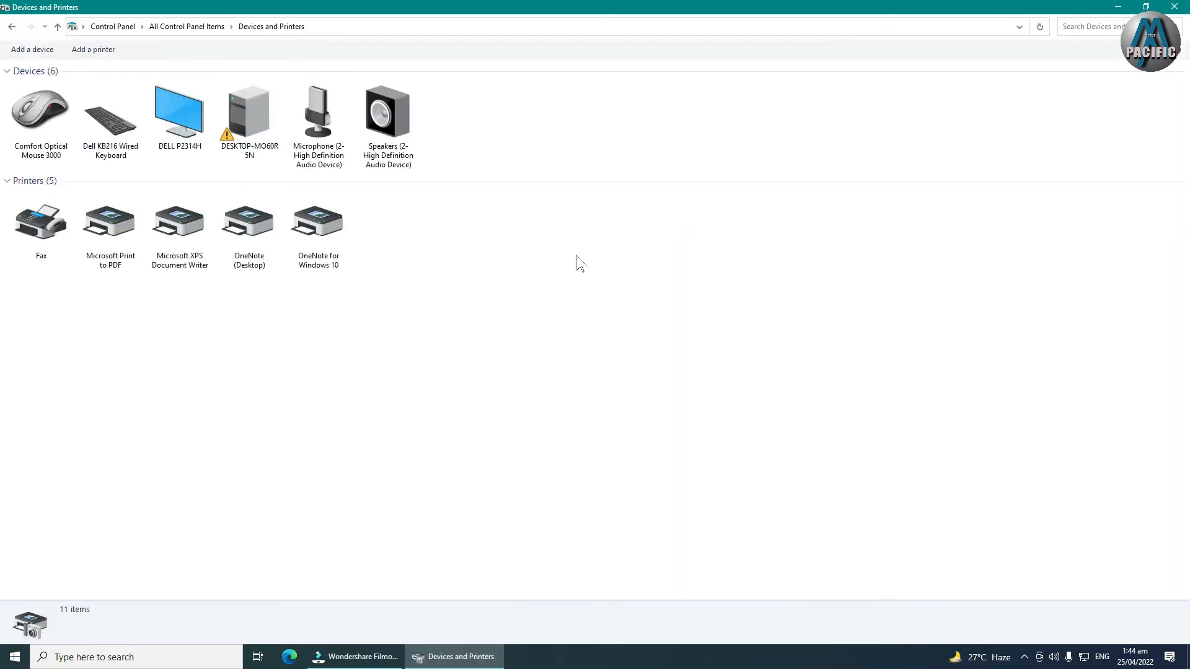
left_click_drag(28, 328, 424, 120)
left_click(439, 210)
left_click_drag(6, 335, 428, 84)
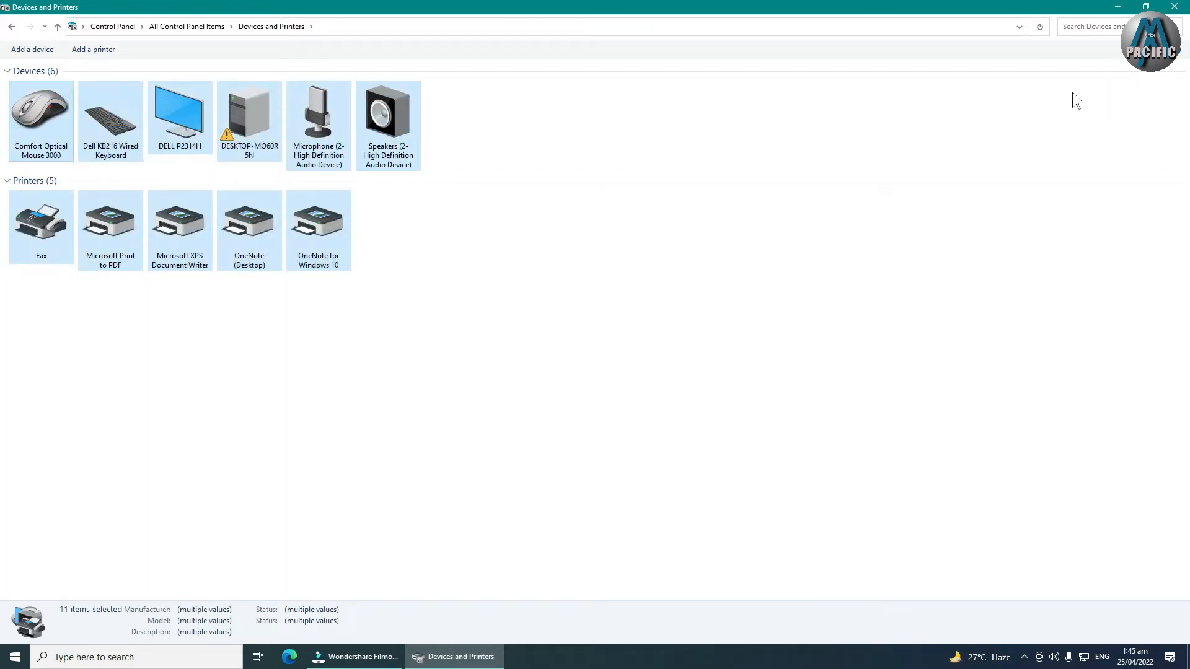
left_click(12, 28)
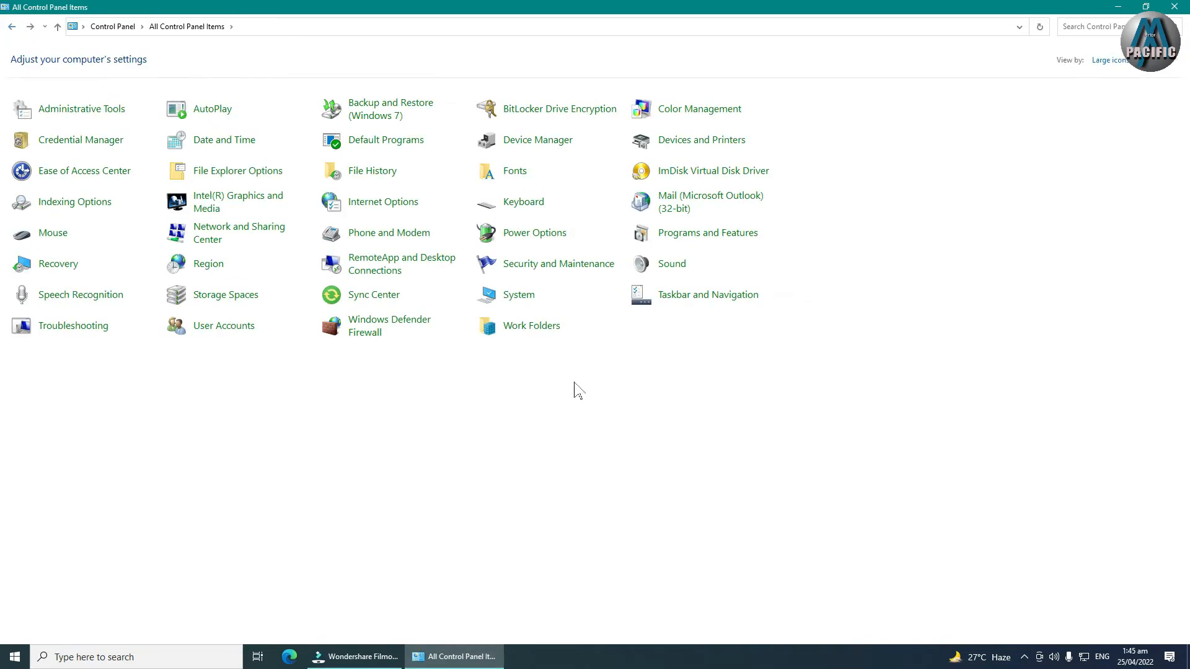
Step: View the Ease of Access Center and locate the Windows Ease of Access folder among the installed programs
left_click(69, 177)
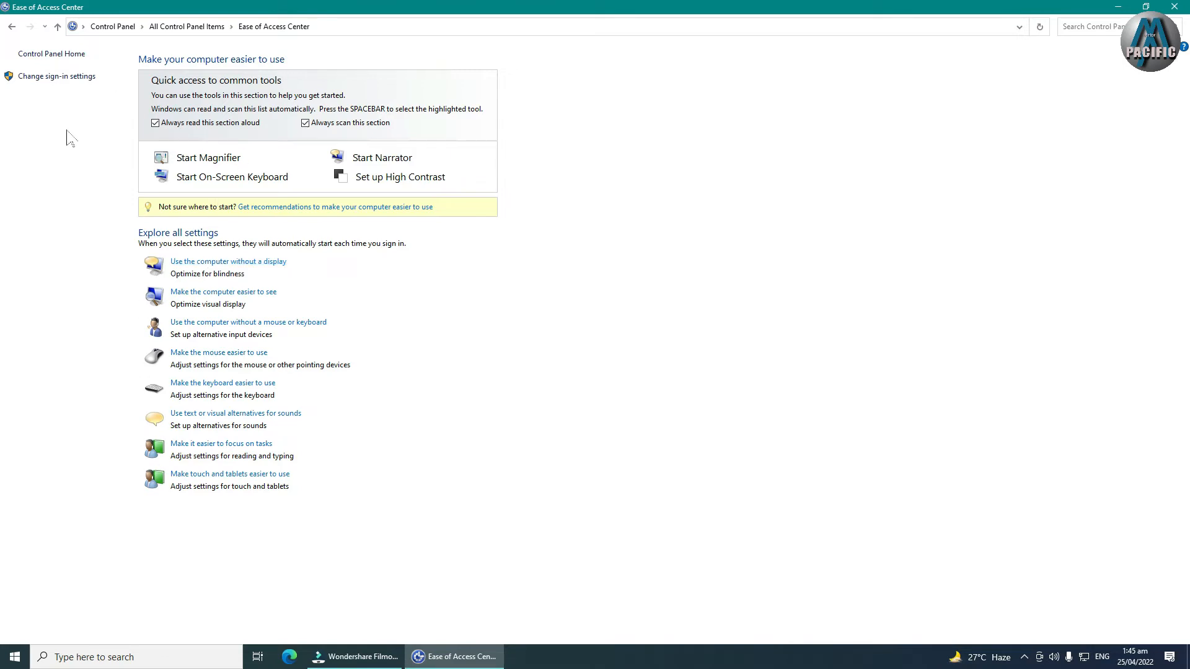
left_click(12, 27)
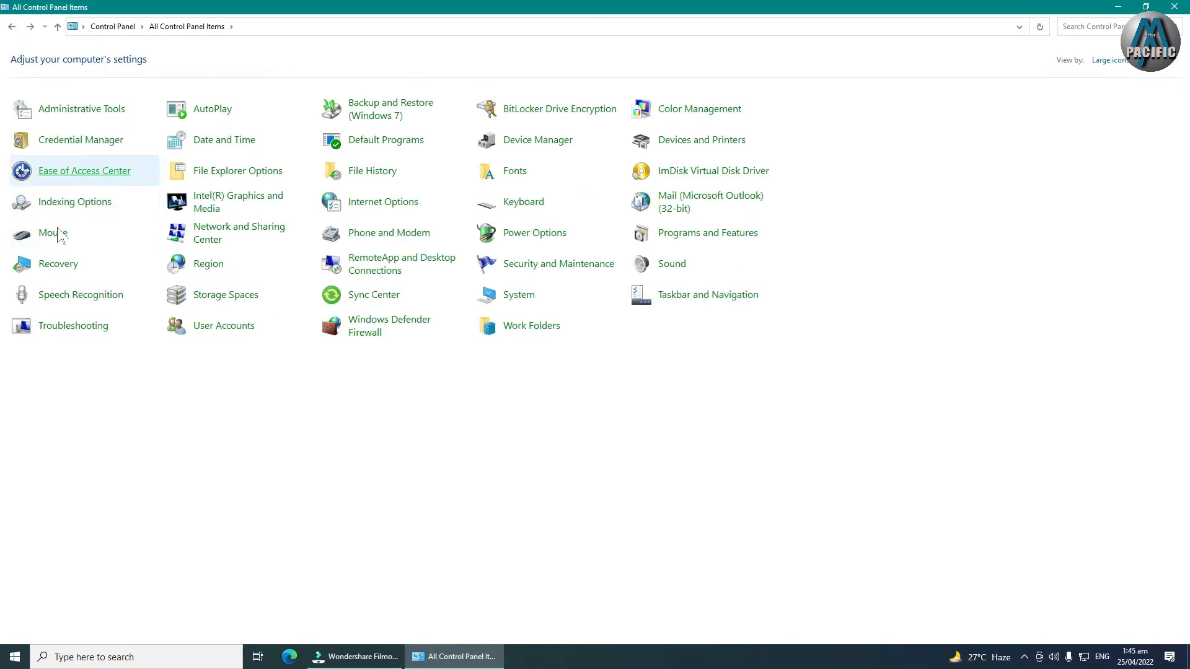
left_click(13, 658)
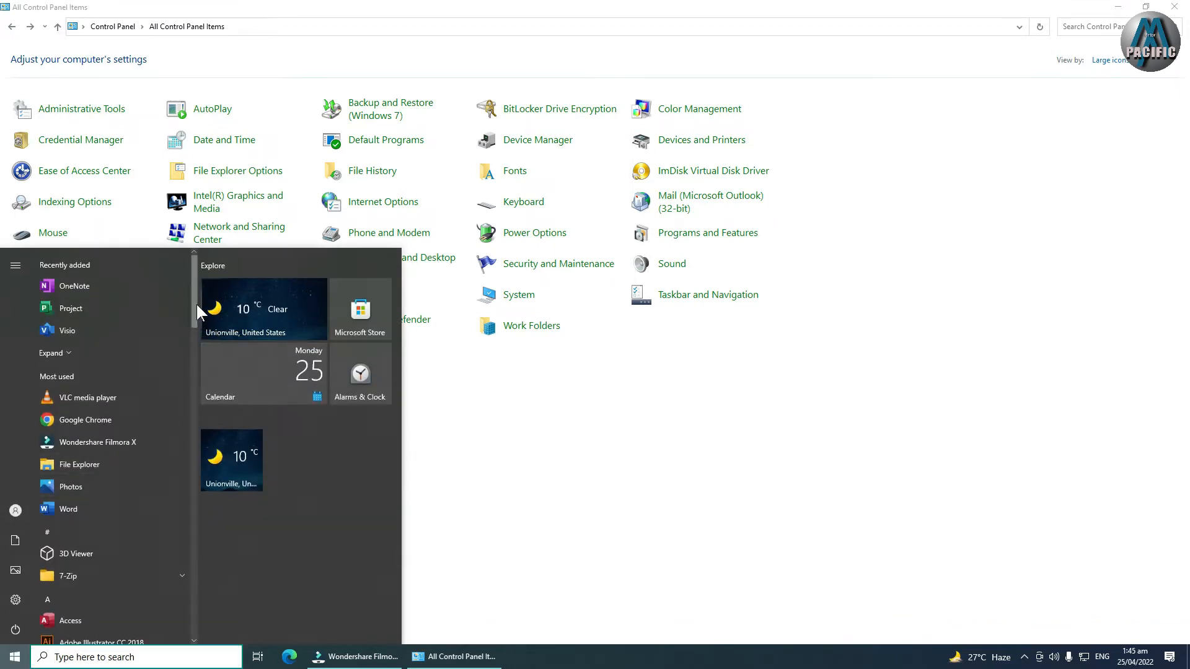
left_click_drag(194, 318, 188, 600)
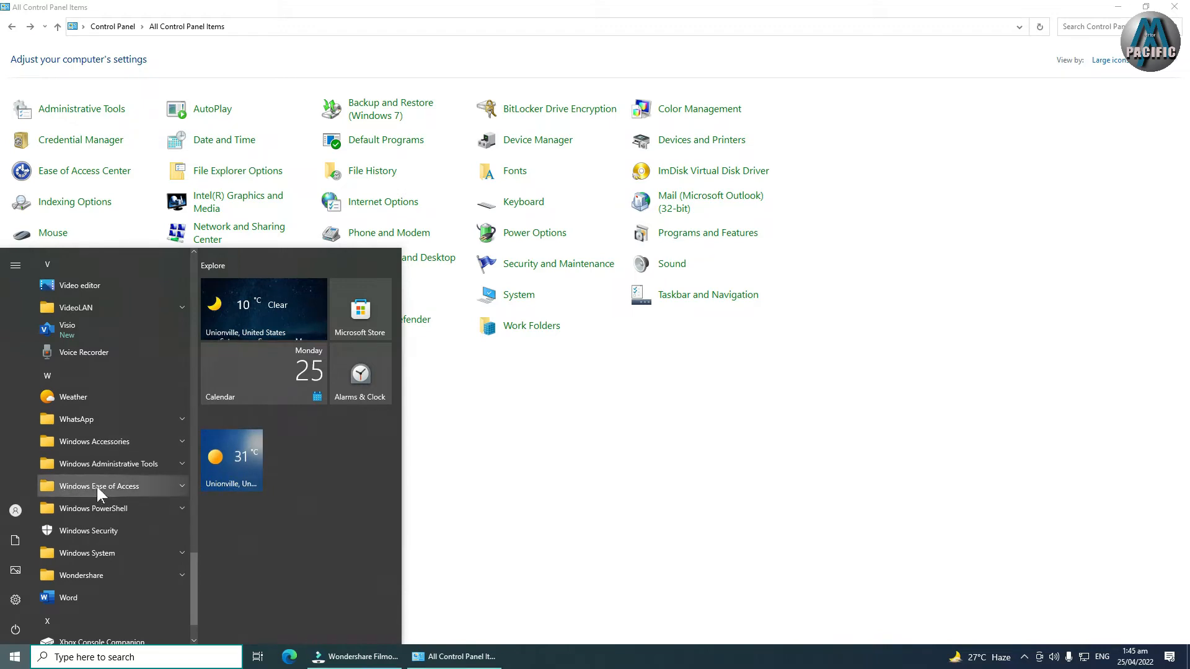
left_click(497, 444)
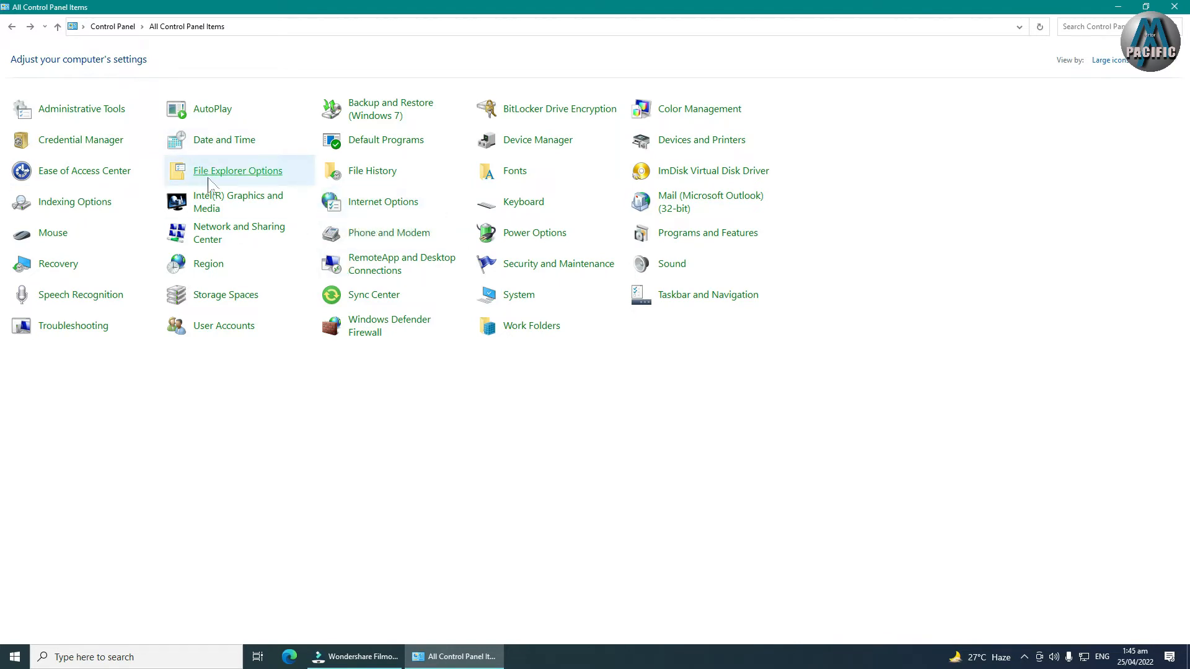
Step: In File Explorer Options, try opening folders in their own window and single-click opening, restoring the default behavior after each
left_click(230, 174)
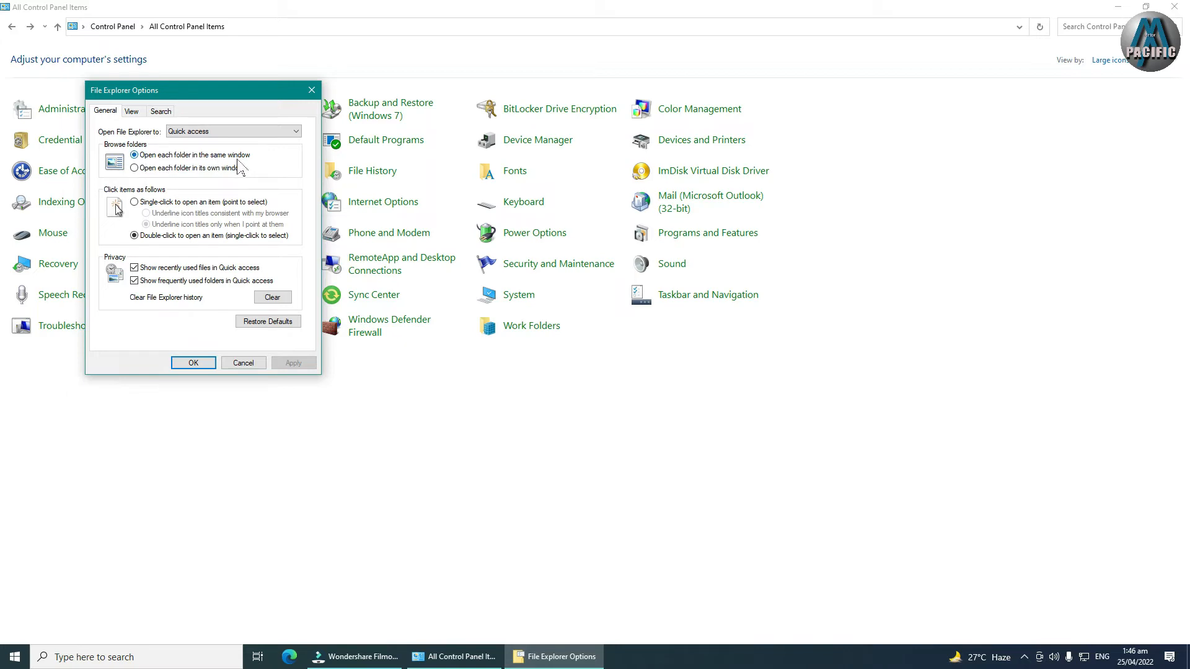
left_click(148, 169)
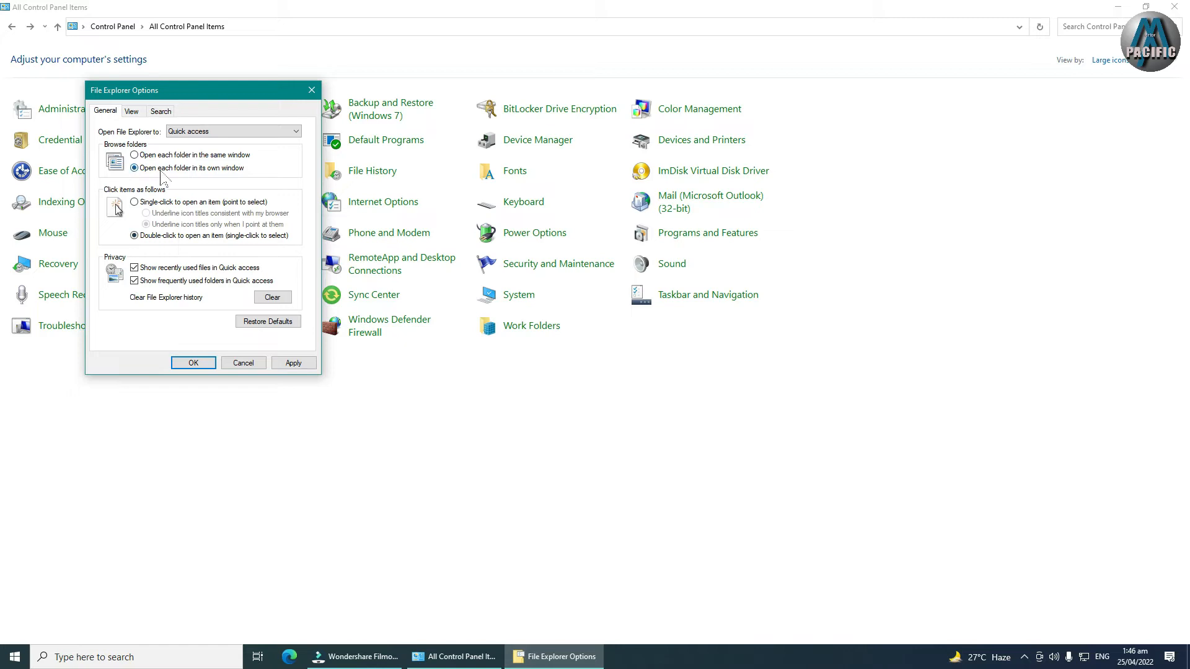
left_click(282, 322)
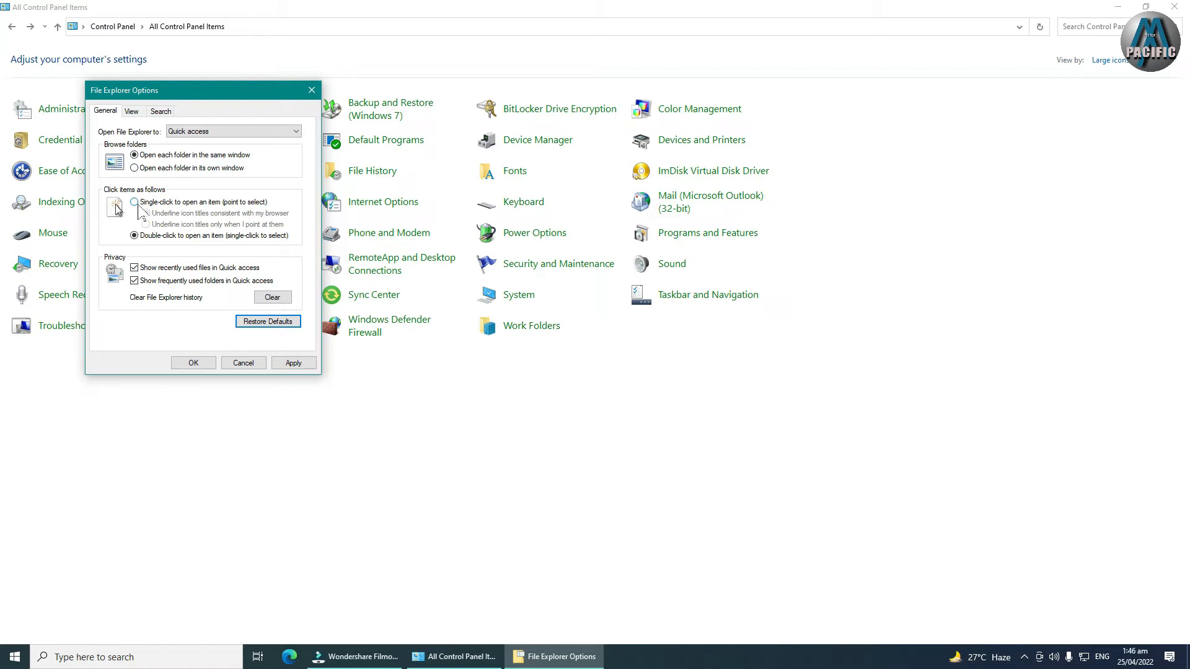
left_click(134, 202)
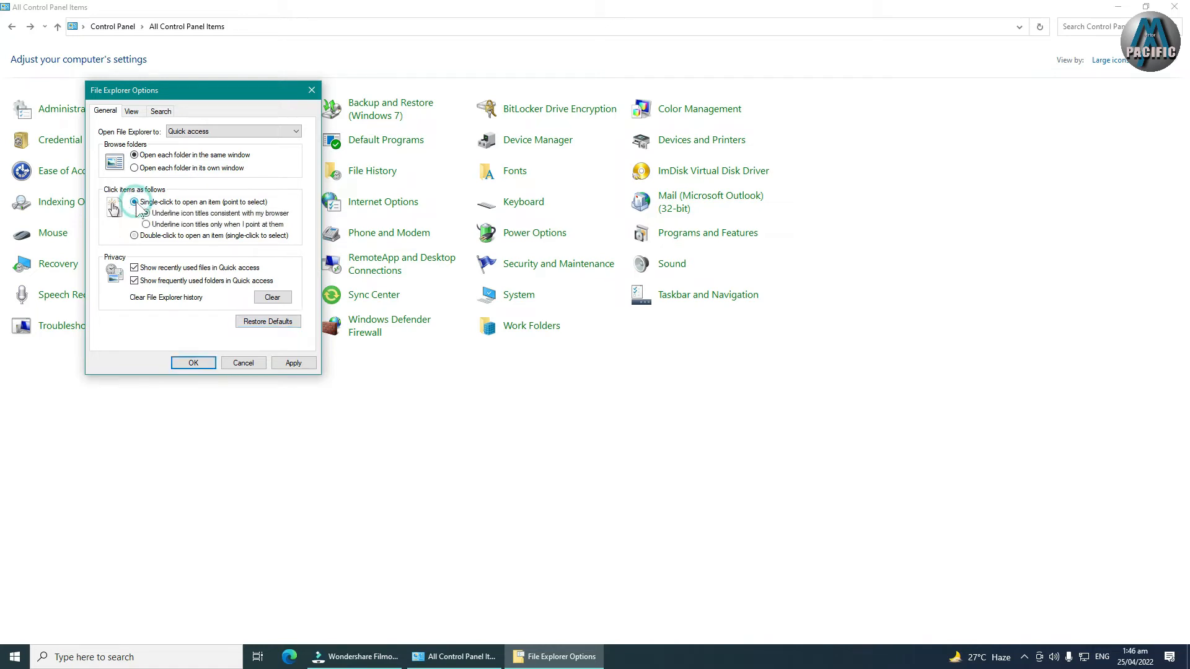
left_click(136, 235)
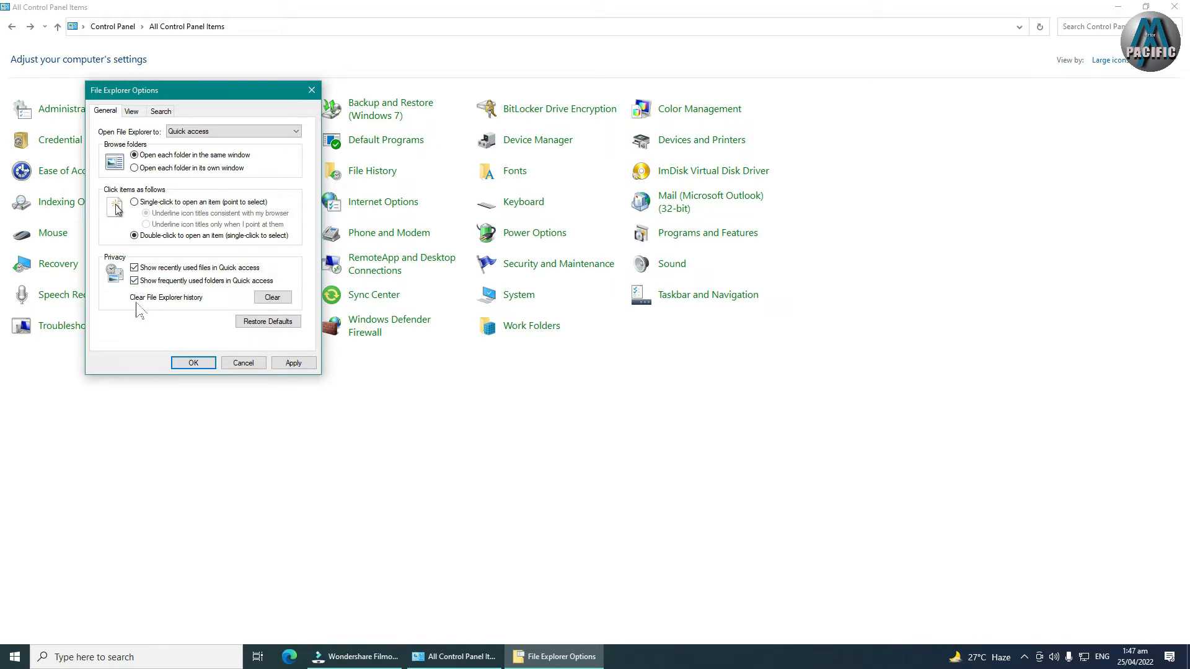
Step: Clear the File Explorer history, restore the general defaults, and view the advanced folder settings before closing File Explorer Options
left_click(264, 298)
left_click(266, 298)
left_click(265, 321)
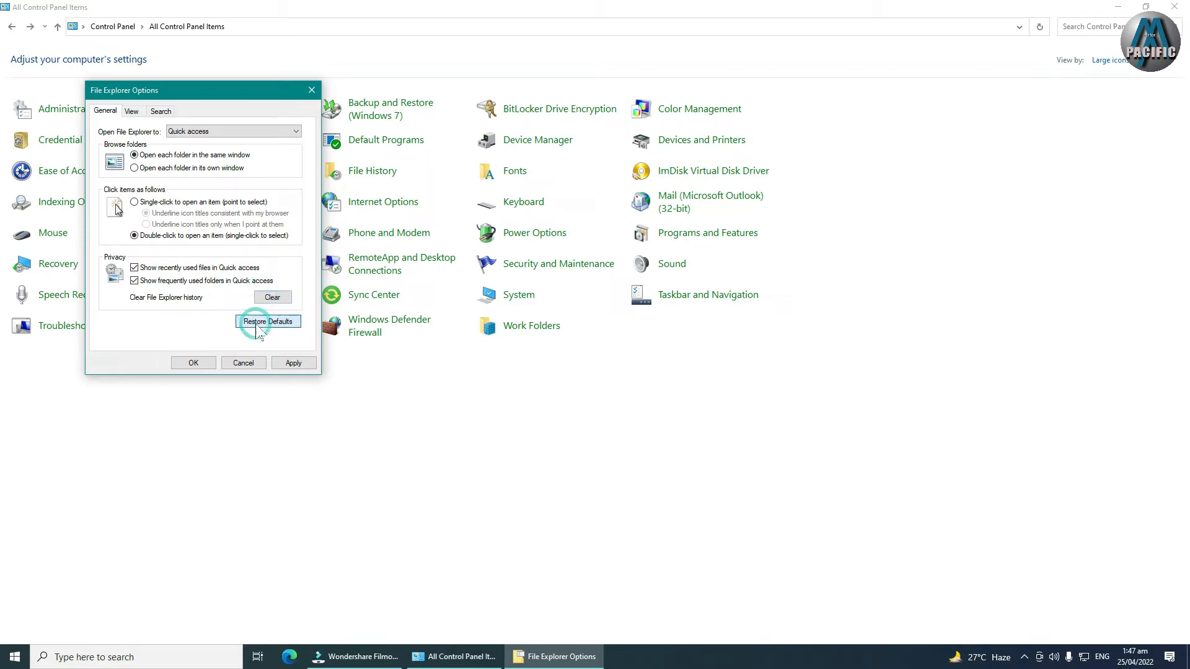
left_click(132, 111)
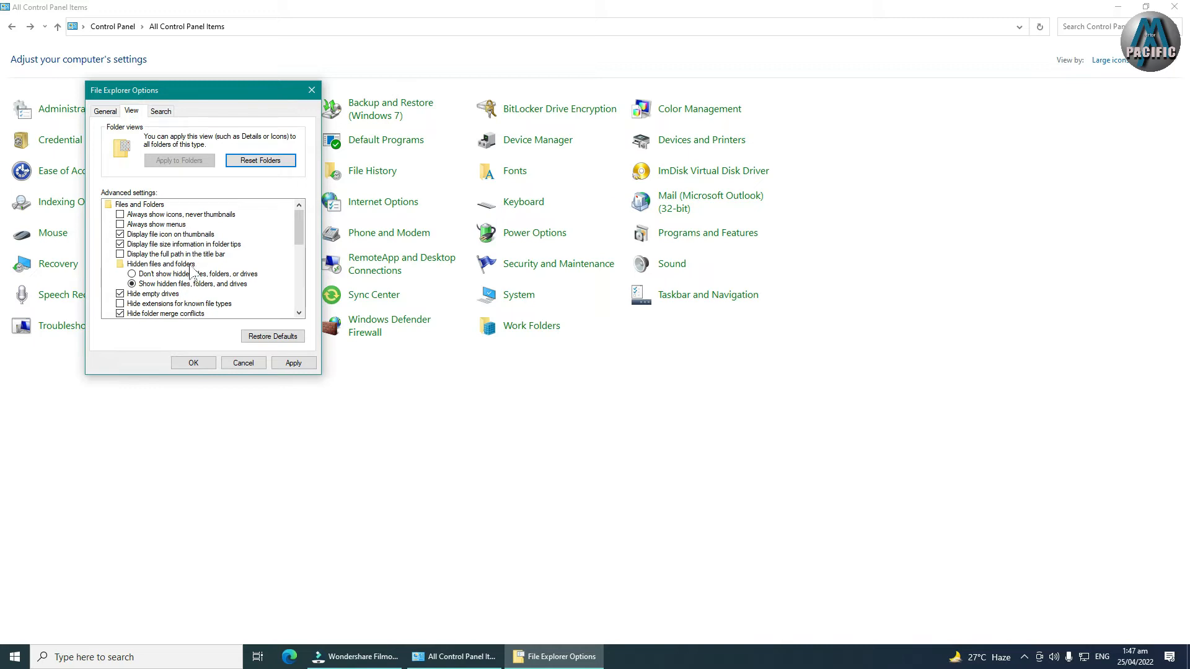
left_click(312, 90)
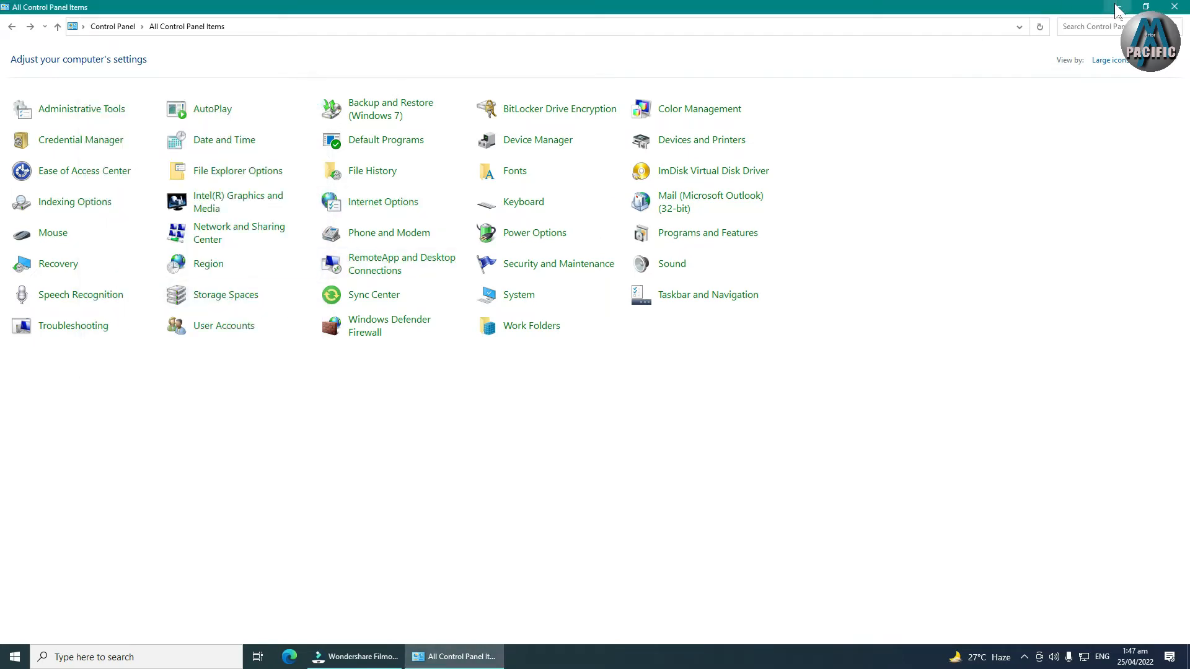
Step: Show the desktop and check the contents of the Desk folder
key("super+d")
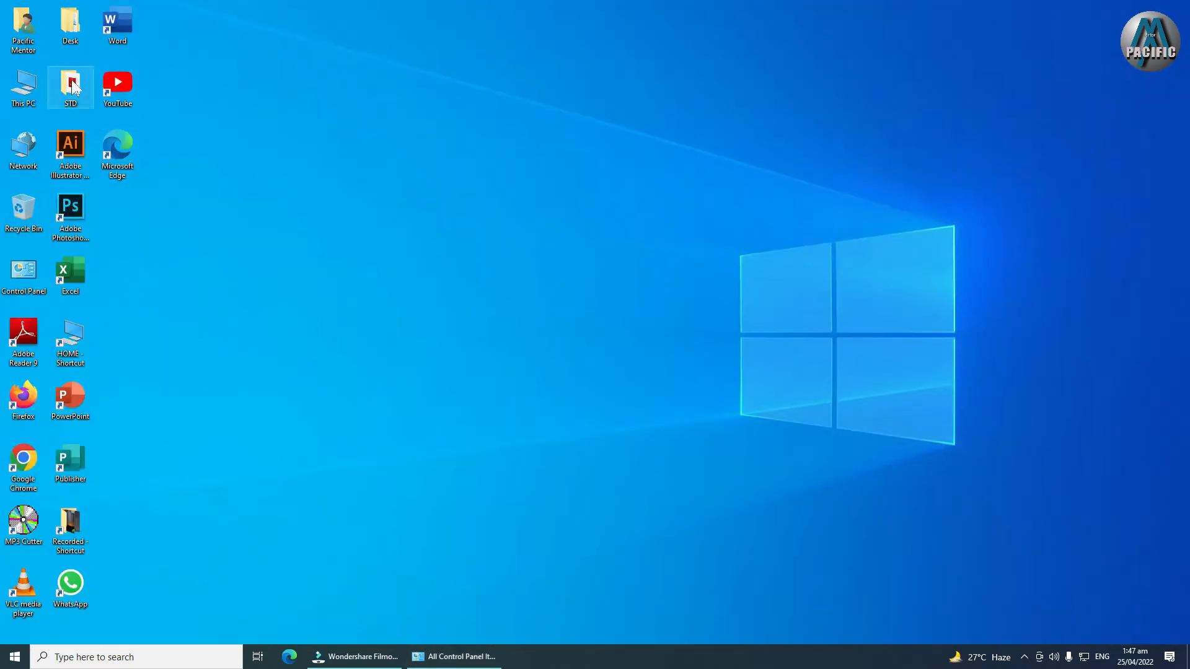
double_click(70, 26)
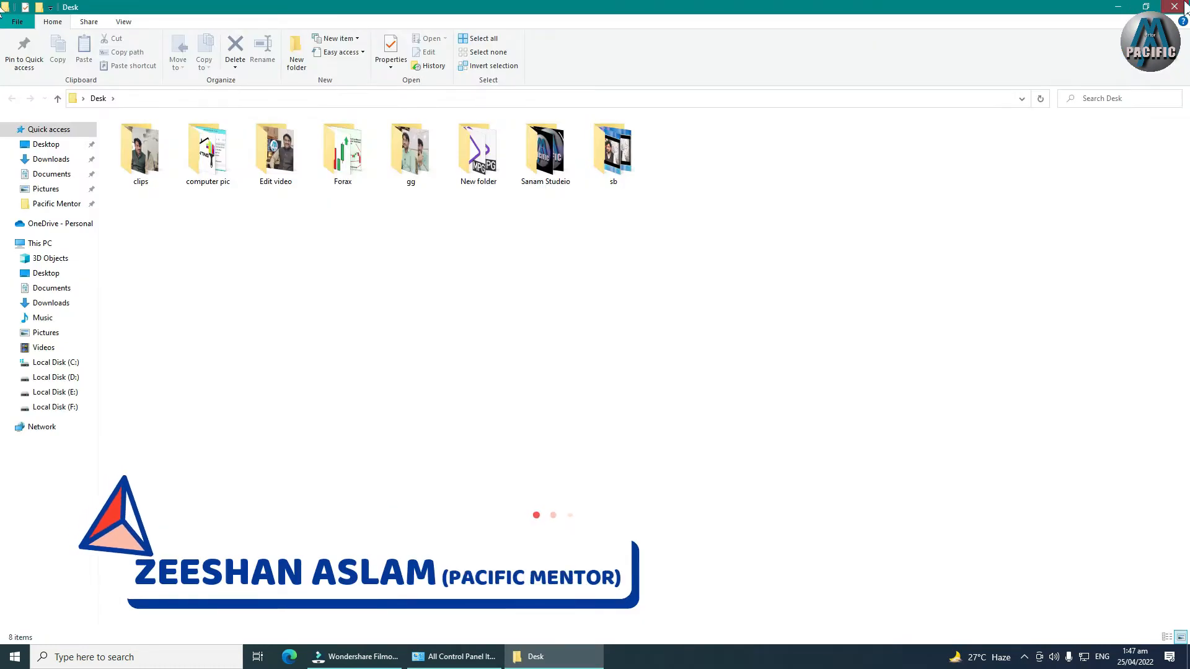
double_click(4, 7)
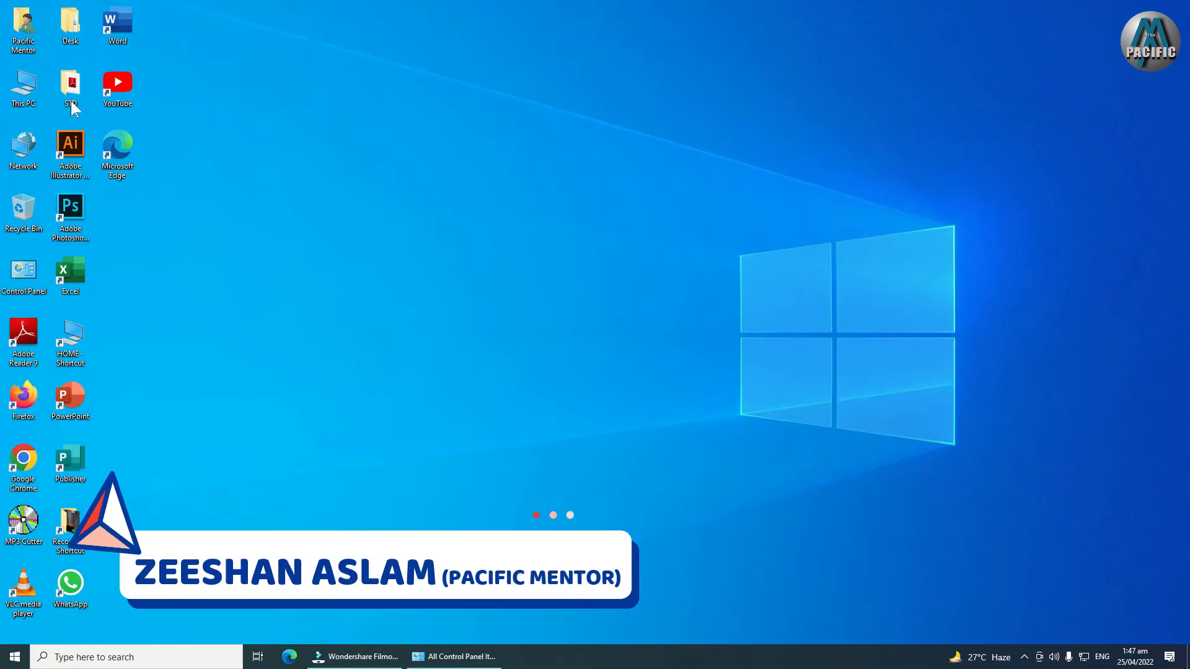
double_click(70, 28)
Step: Set the Desk folder's attribute to Hidden, applying it to subfolders and files, and refresh the desktop
right_click(68, 23)
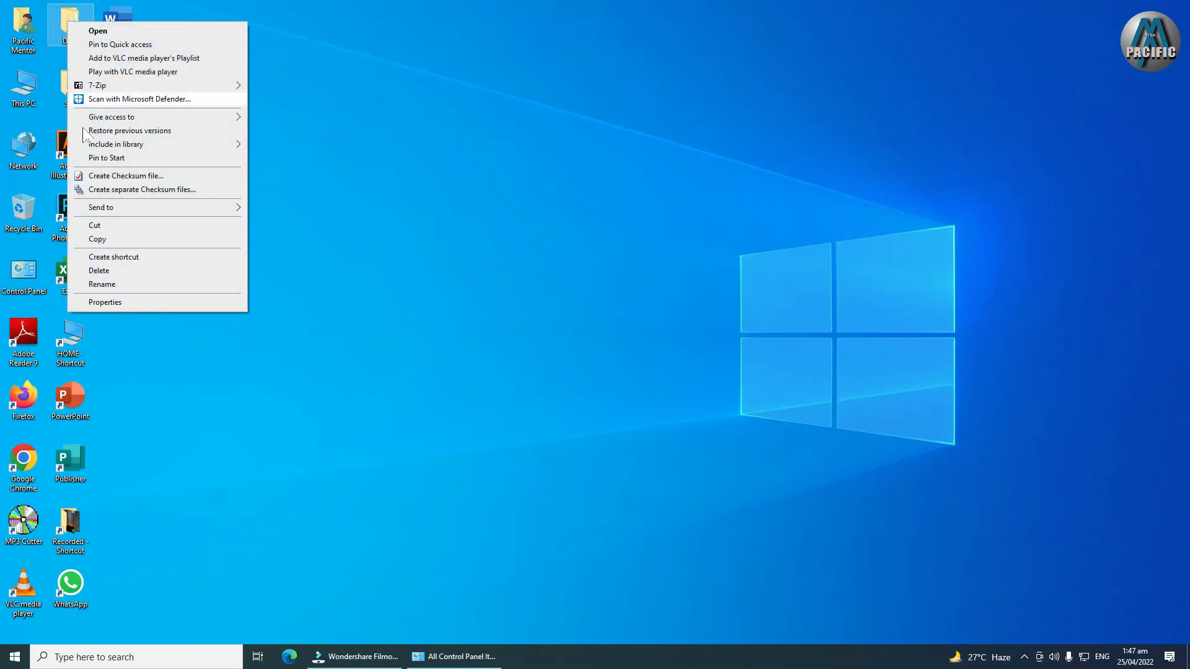
left_click(114, 302)
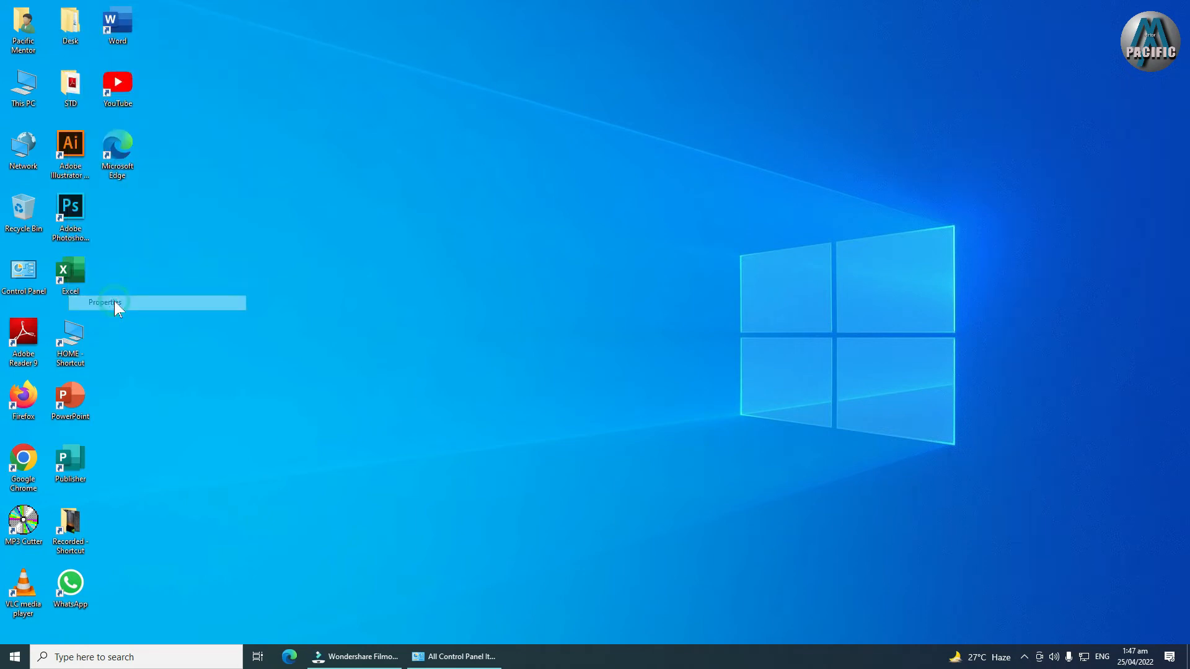
left_click(134, 242)
left_click(265, 318)
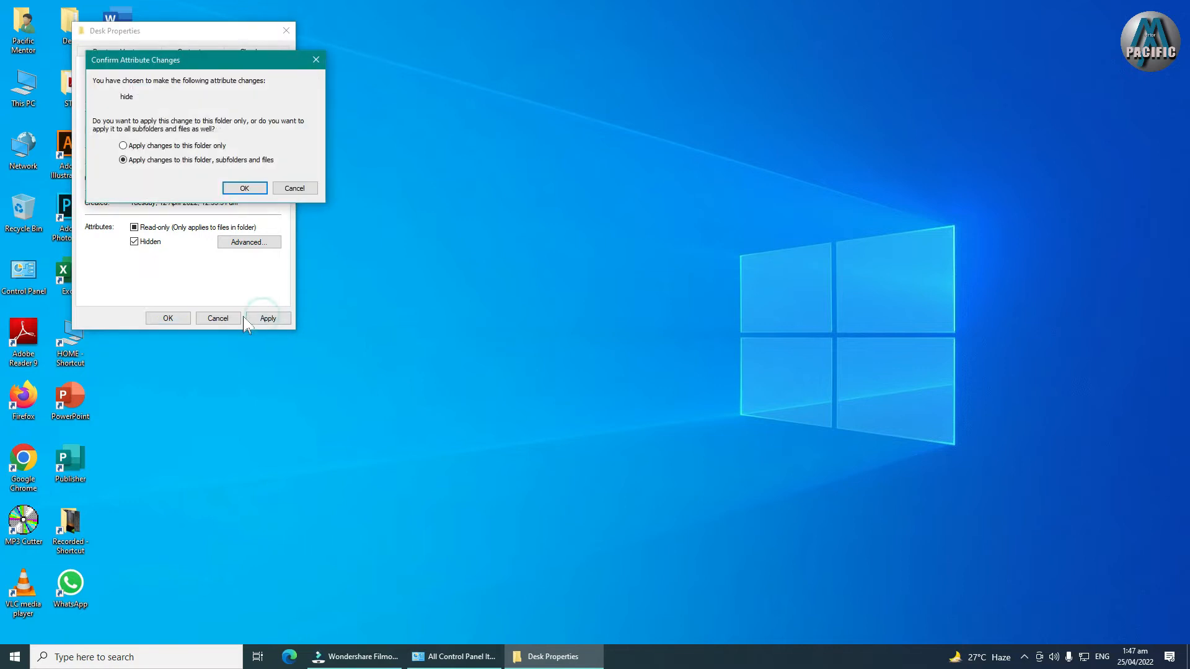
left_click(243, 188)
left_click(170, 317)
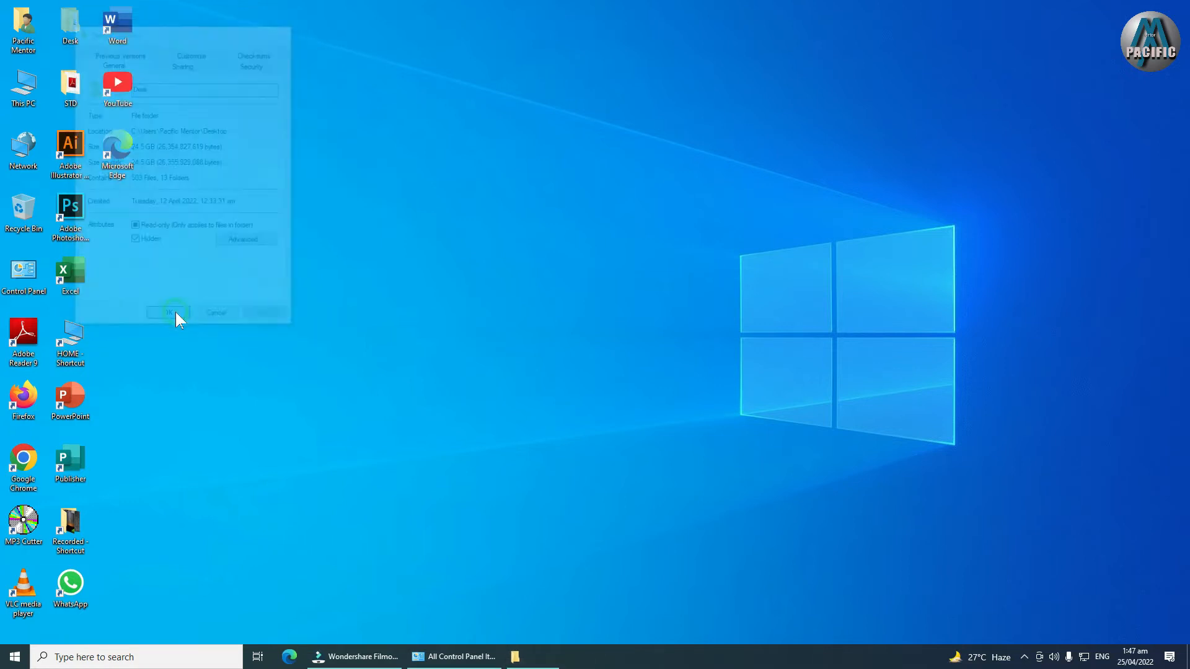
right_click(184, 83)
left_click(221, 122)
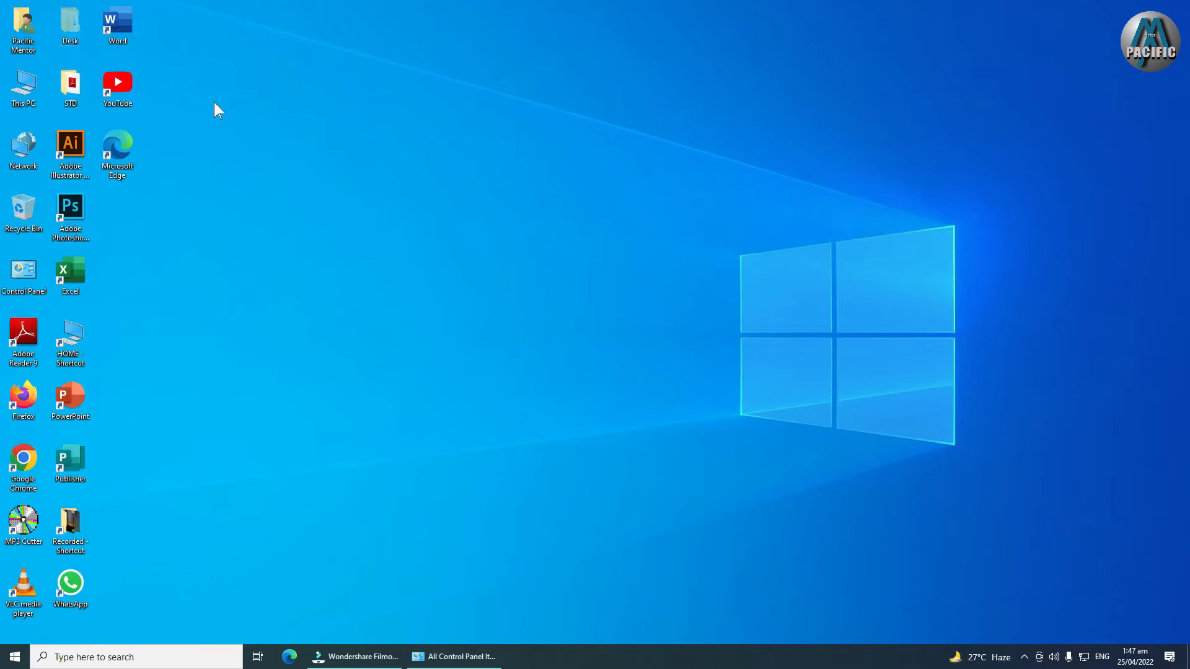
right_click(189, 83)
left_click(225, 121)
Step: Set File Explorer Options to "Don't show hidden files, folders, or drives", and return to the desktop
left_click(424, 656)
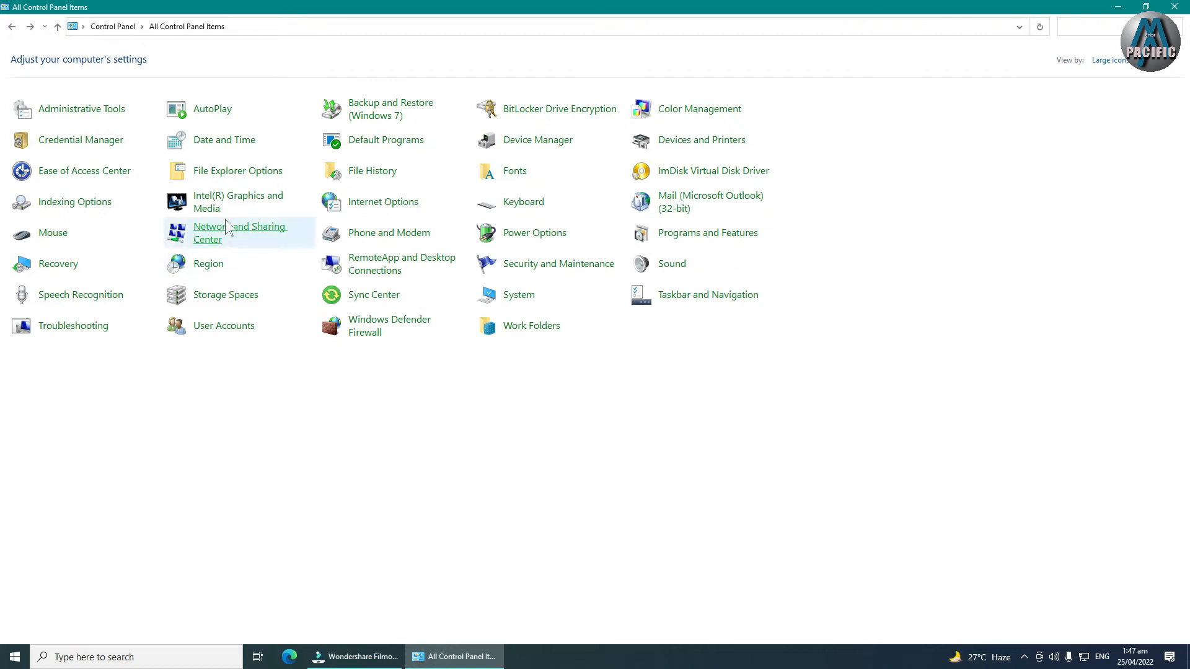
left_click(239, 170)
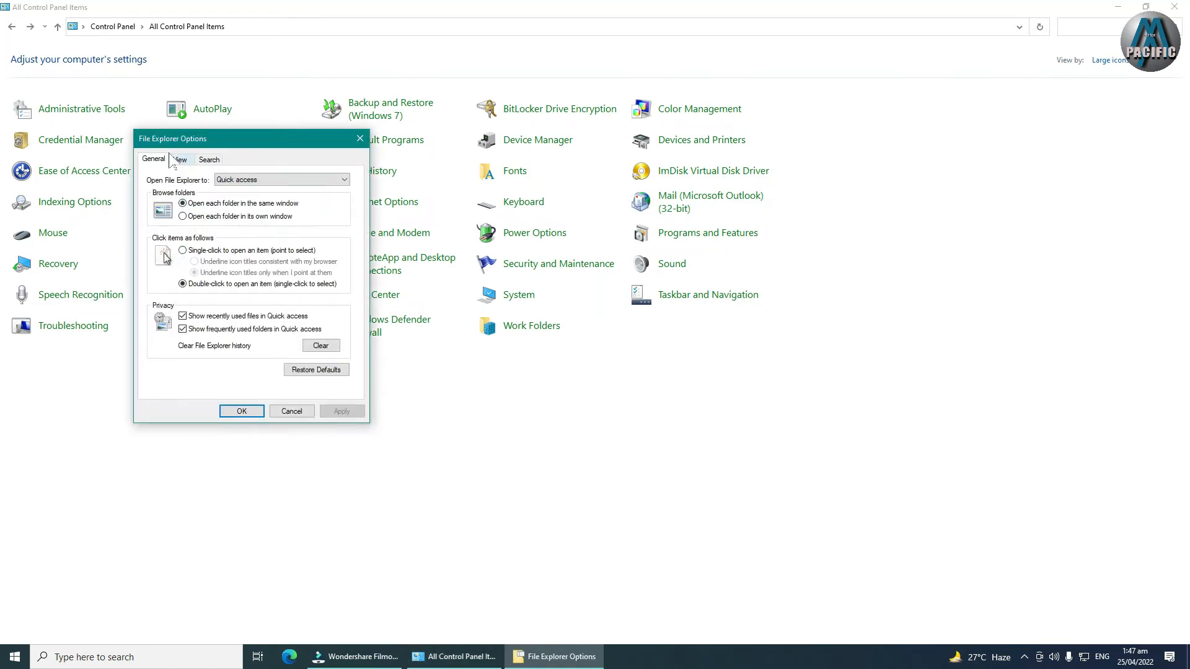
left_click(179, 159)
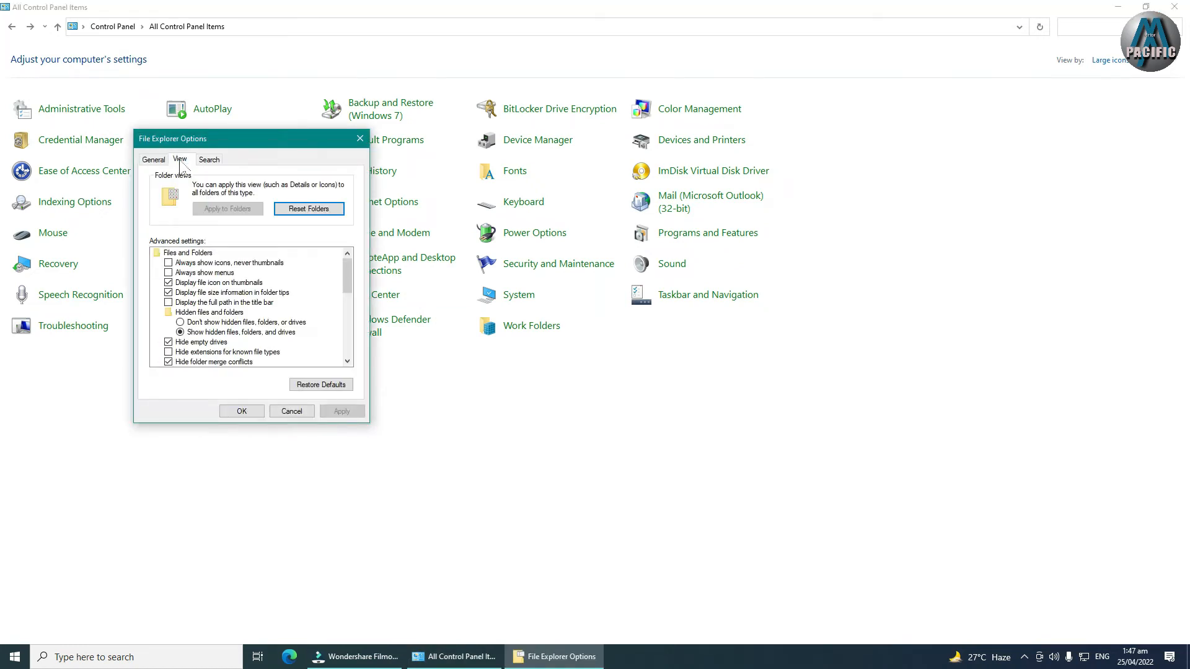
left_click(208, 322)
left_click(329, 414)
left_click(243, 412)
left_click(1175, 6)
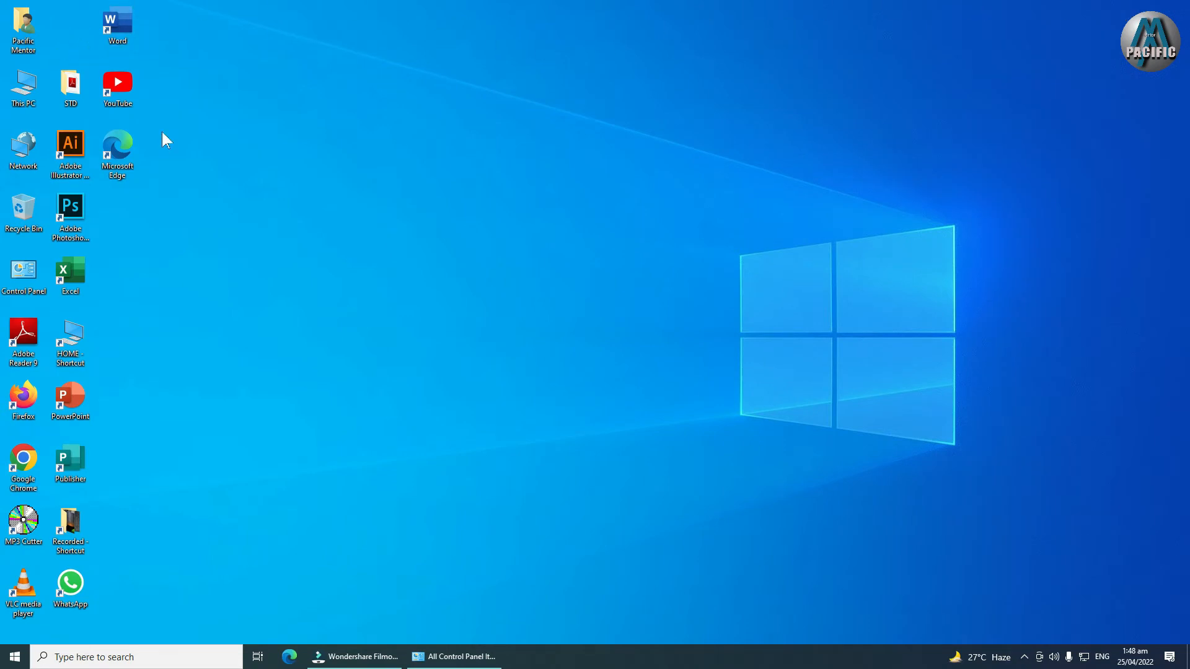
Step: Try to set File Explorer Options to "Show hidden files, folders, and drives", and refresh the desktop
left_click(431, 658)
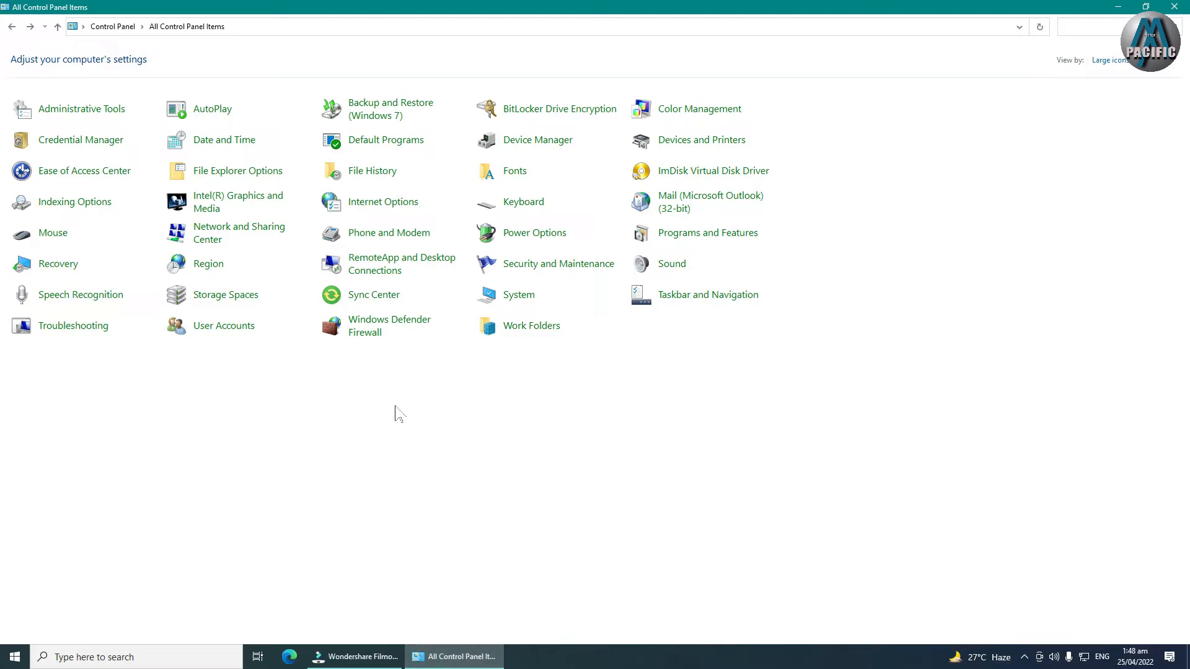
left_click(225, 174)
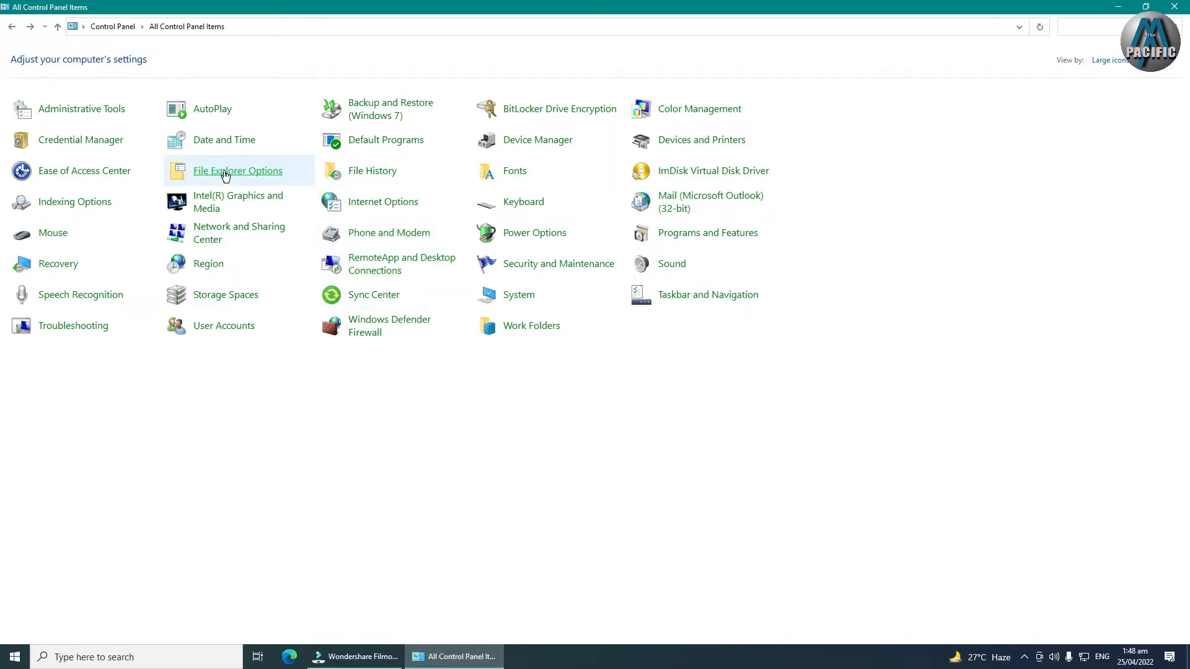
left_click(72, 48)
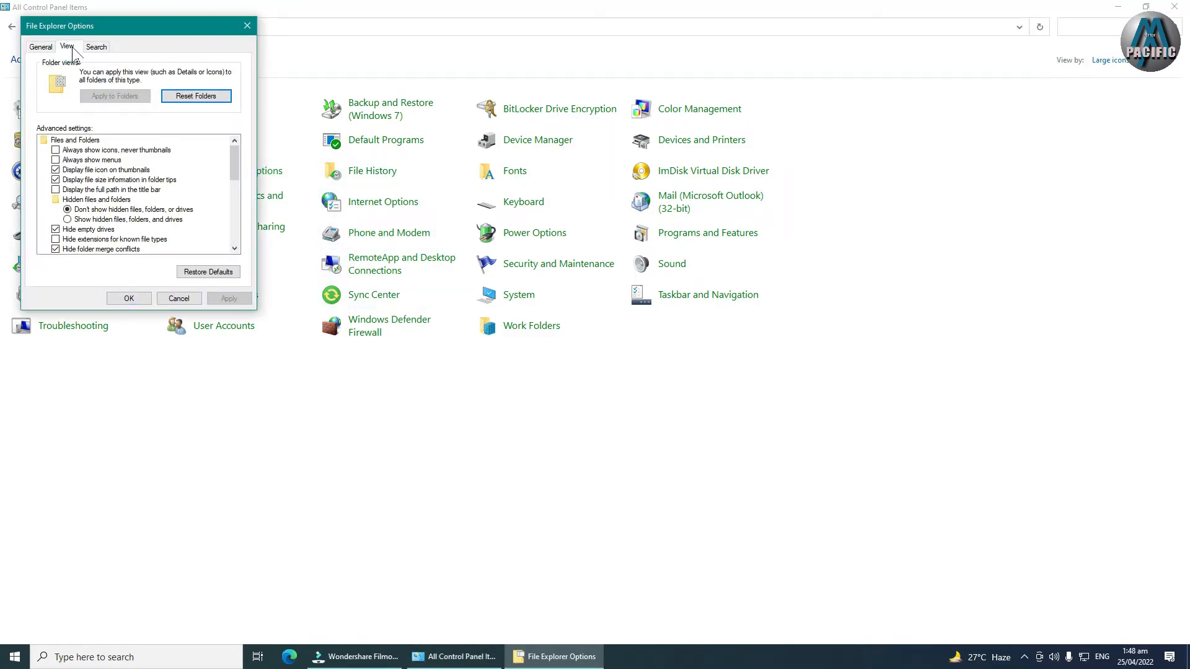
left_click(68, 222)
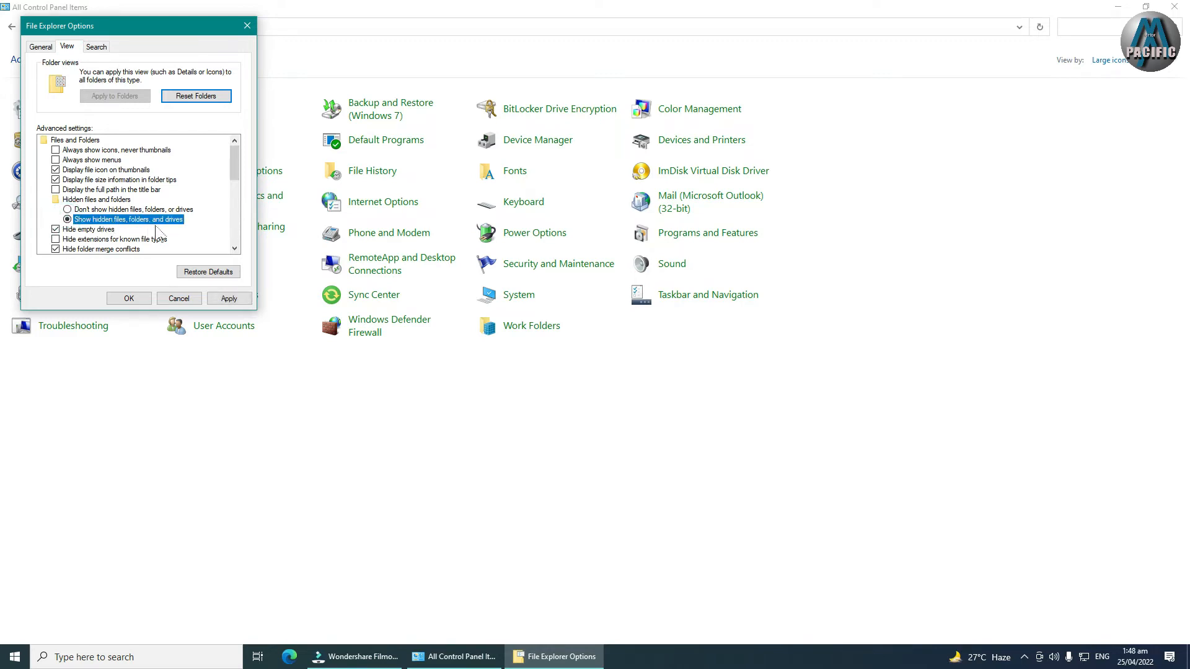
left_click(227, 299)
left_click(130, 299)
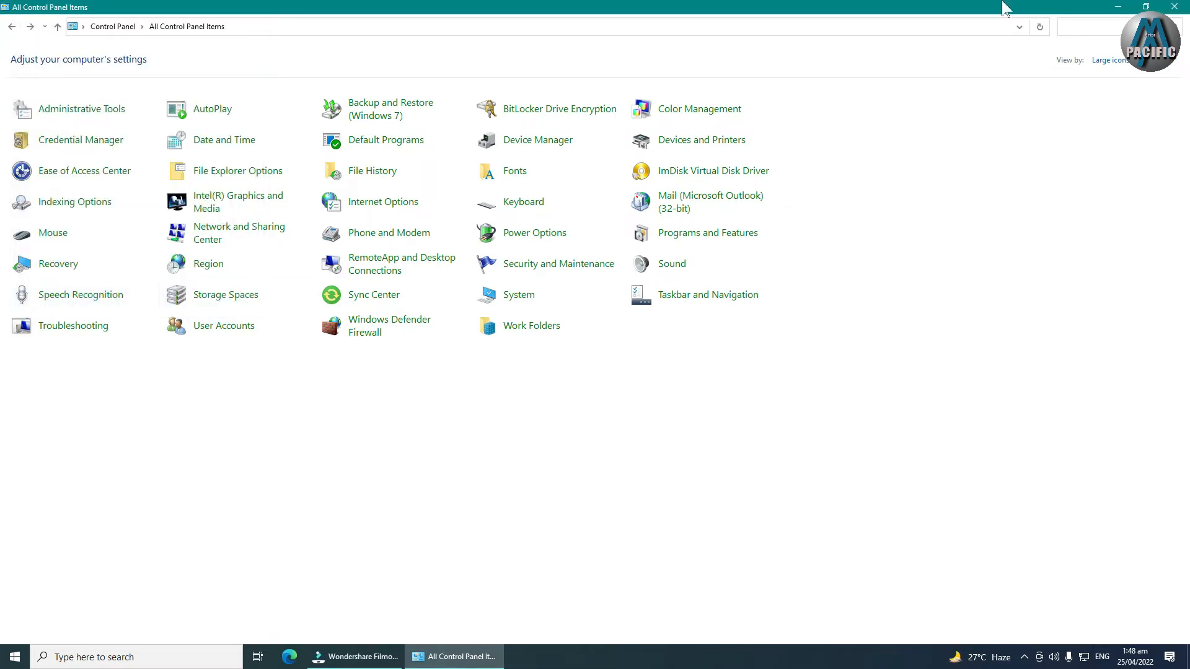
left_click(1118, 7)
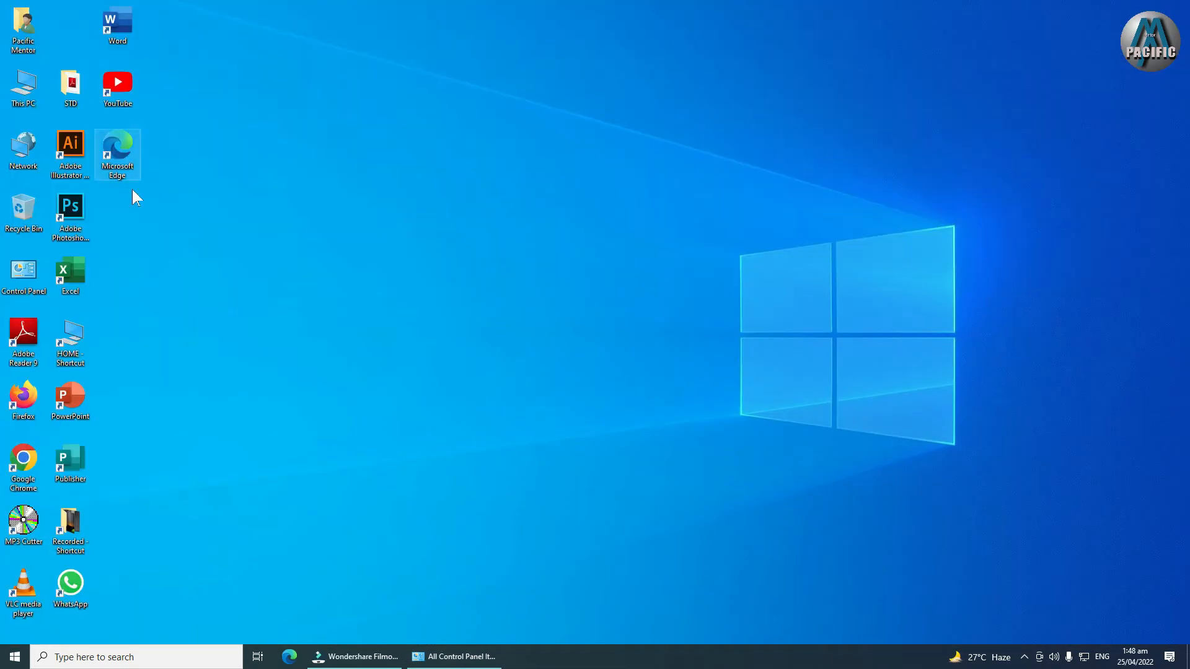
right_click(166, 239)
left_click(203, 274)
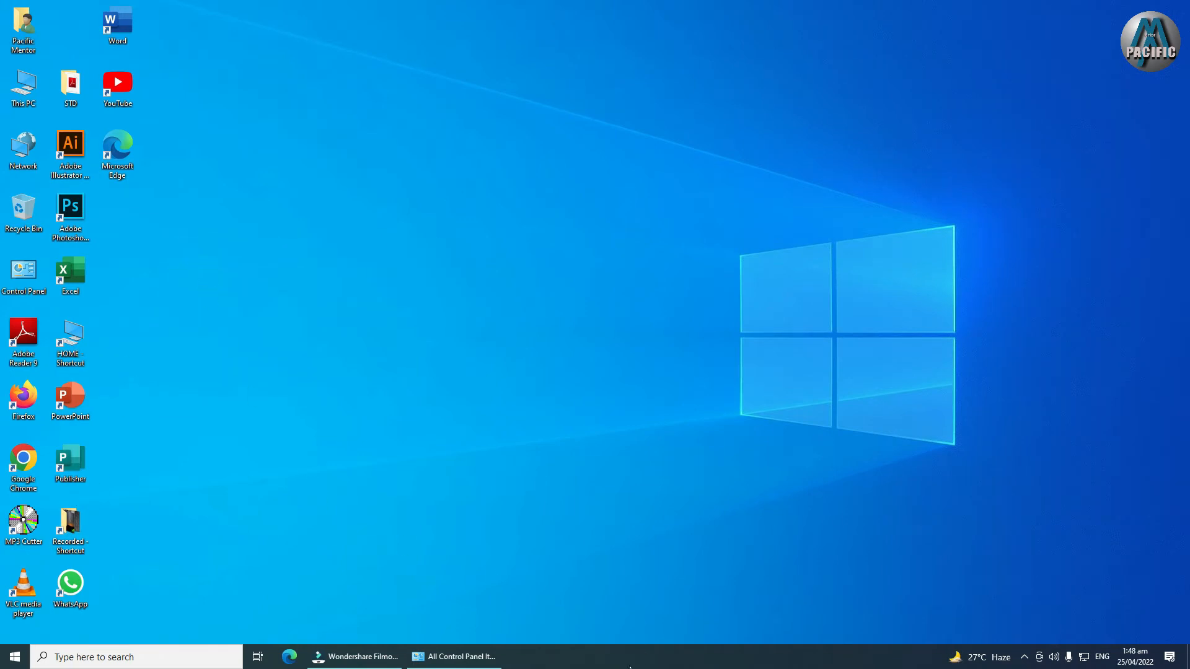
Step: Reopen File Explorer Options, apply "Show hidden files, folders, and drives", and return to the desktop showing the Desk folder
left_click(455, 656)
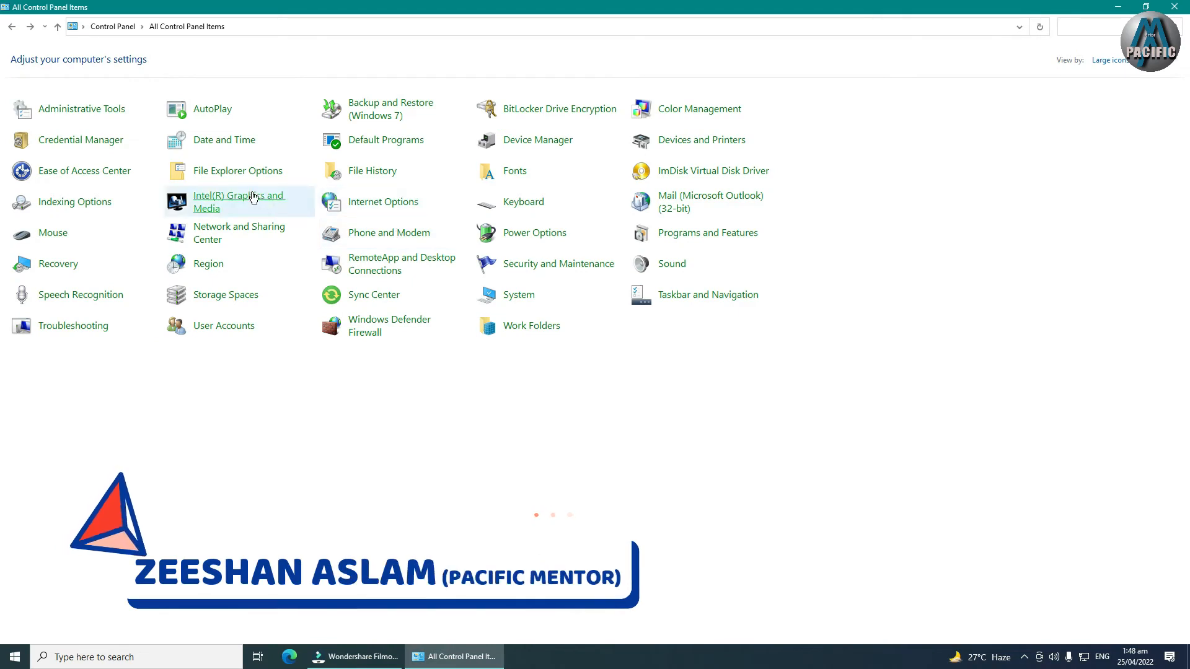
left_click(235, 171)
left_click(80, 63)
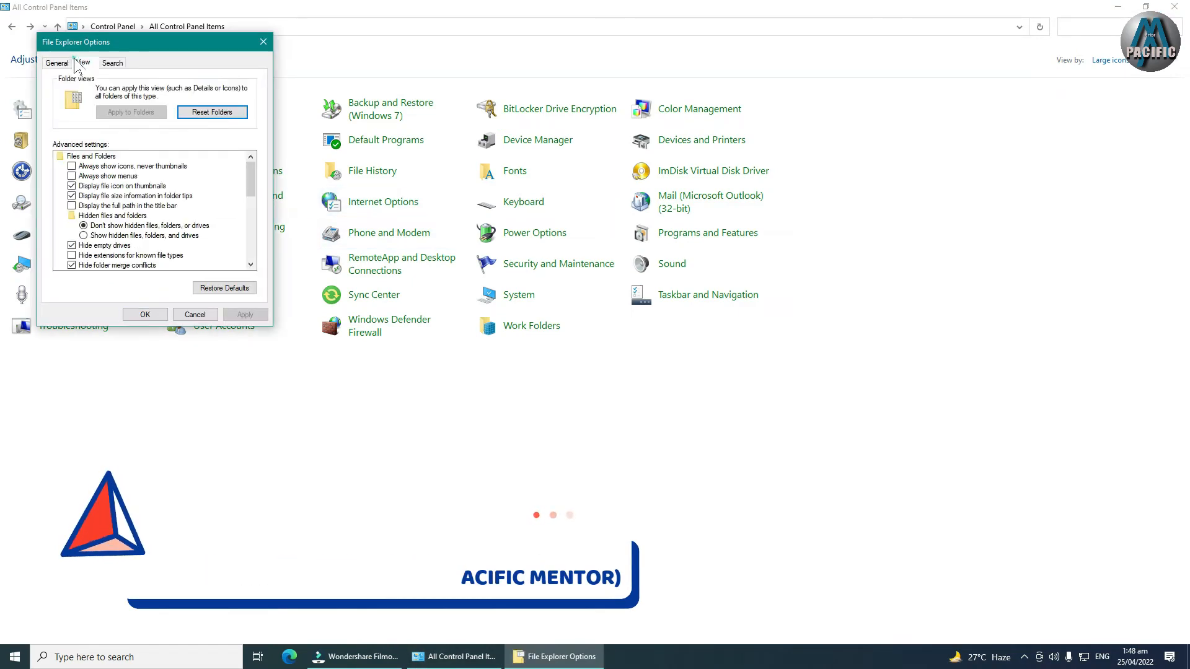
left_click(83, 235)
left_click(243, 316)
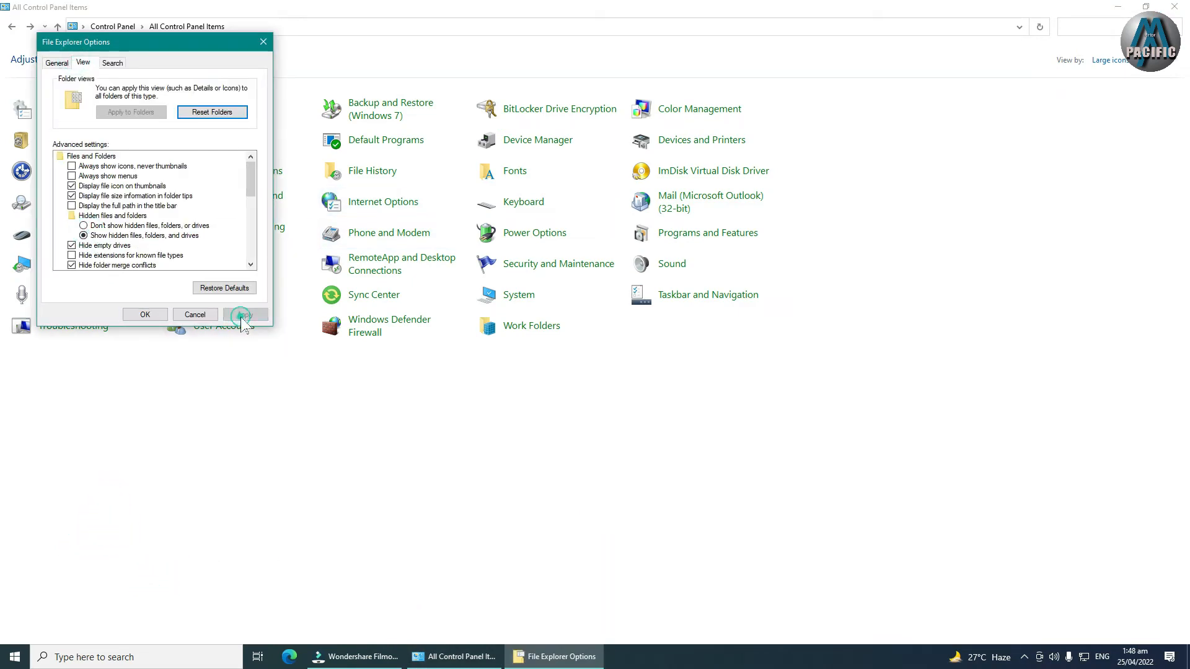
left_click(145, 314)
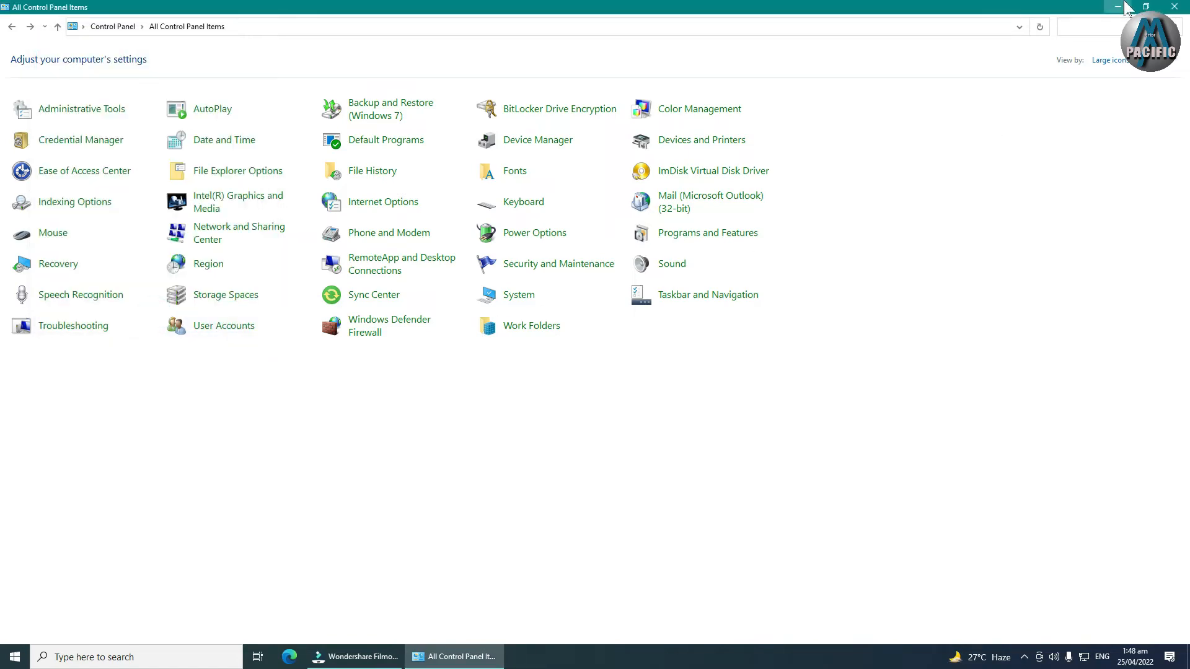
left_click(1118, 6)
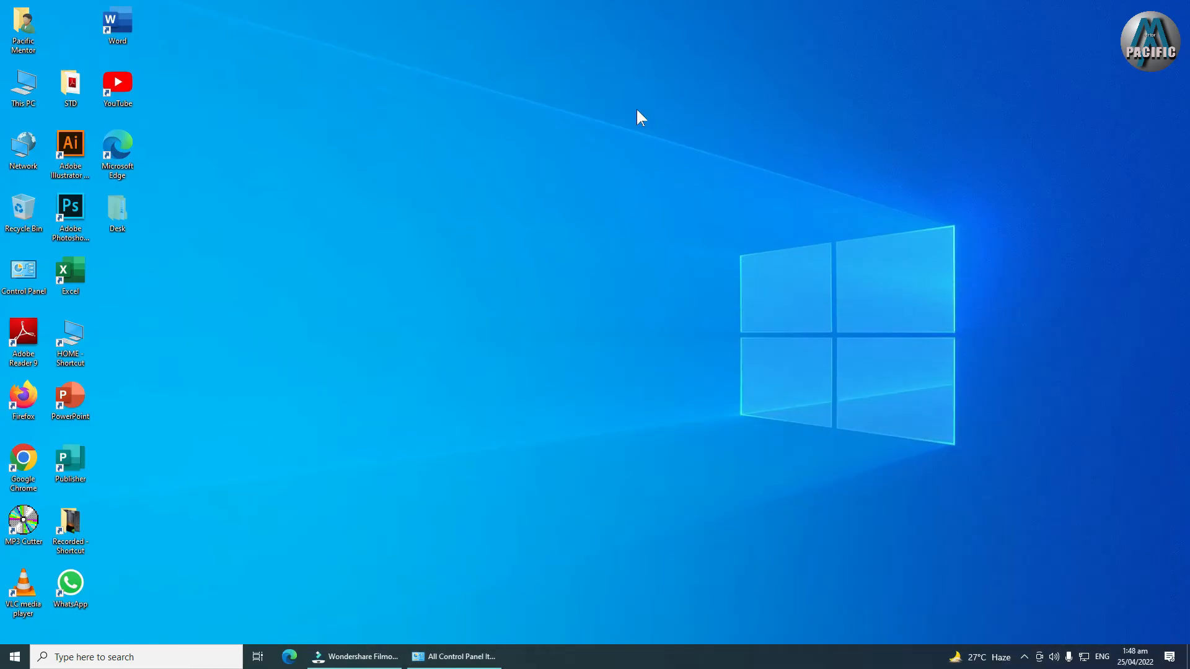
Step: Remove the Hidden attribute from the Desk folder, applying the change to its subfolders and files
right_click(118, 209)
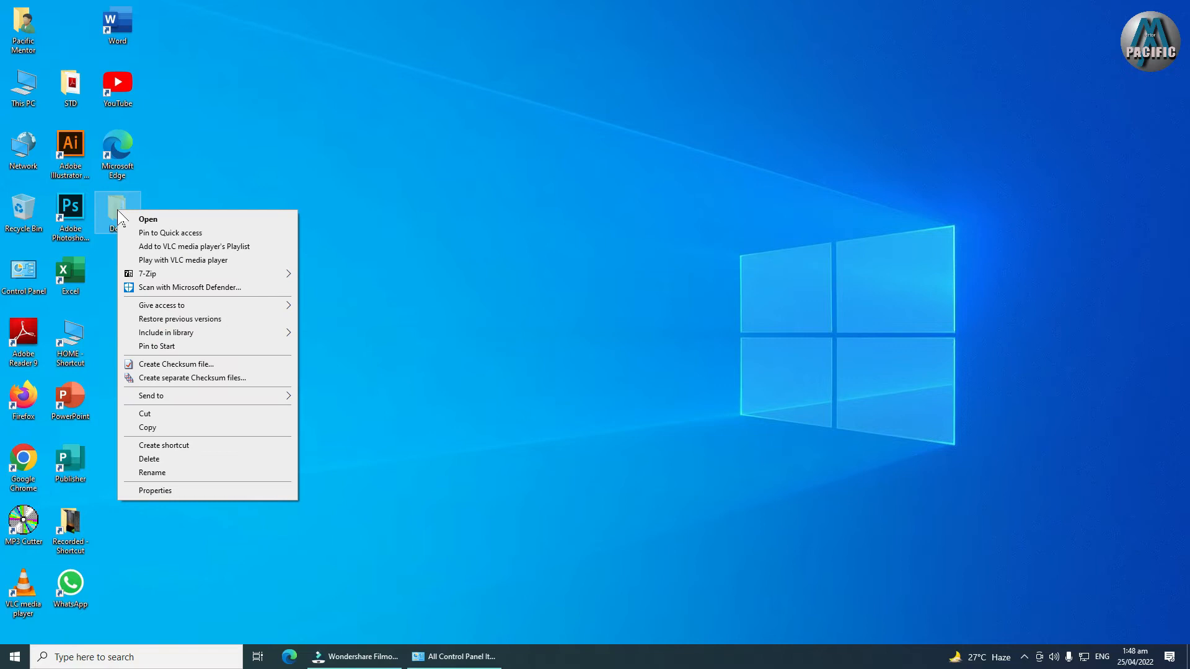
left_click(163, 491)
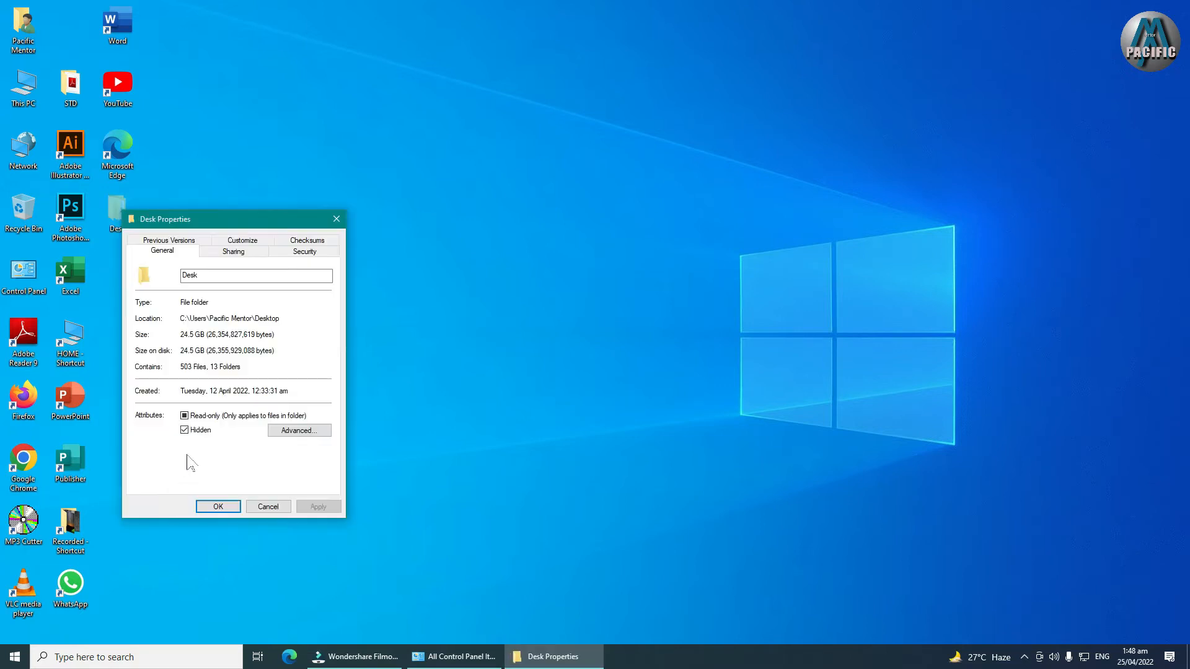
left_click(184, 430)
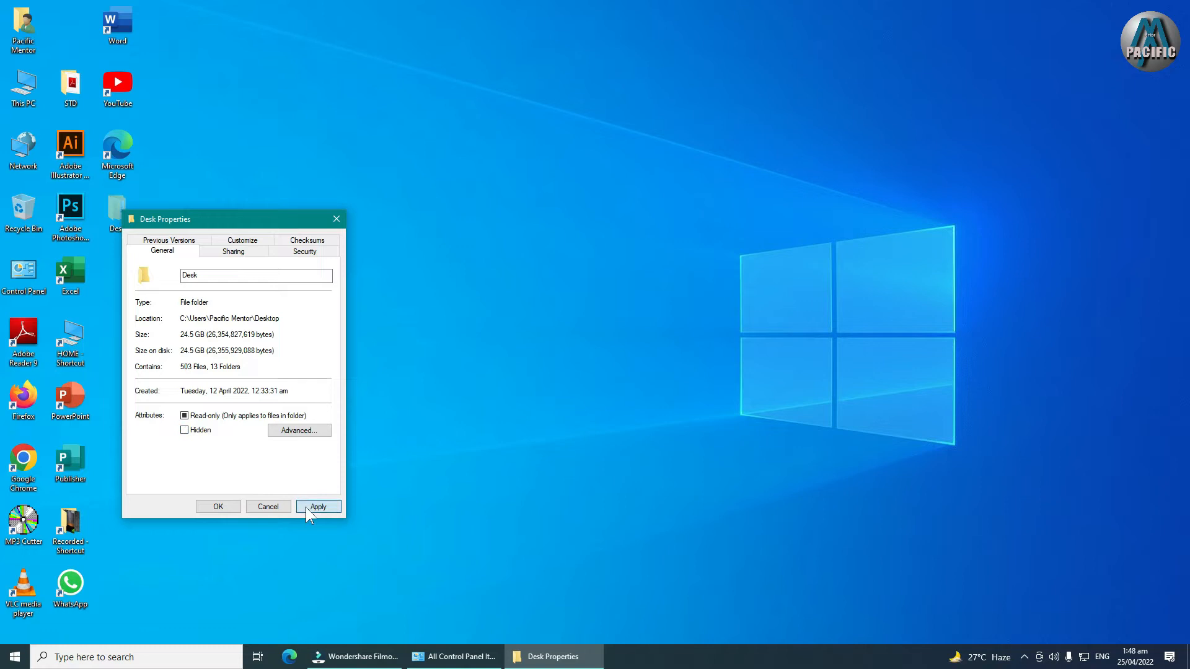
left_click(313, 506)
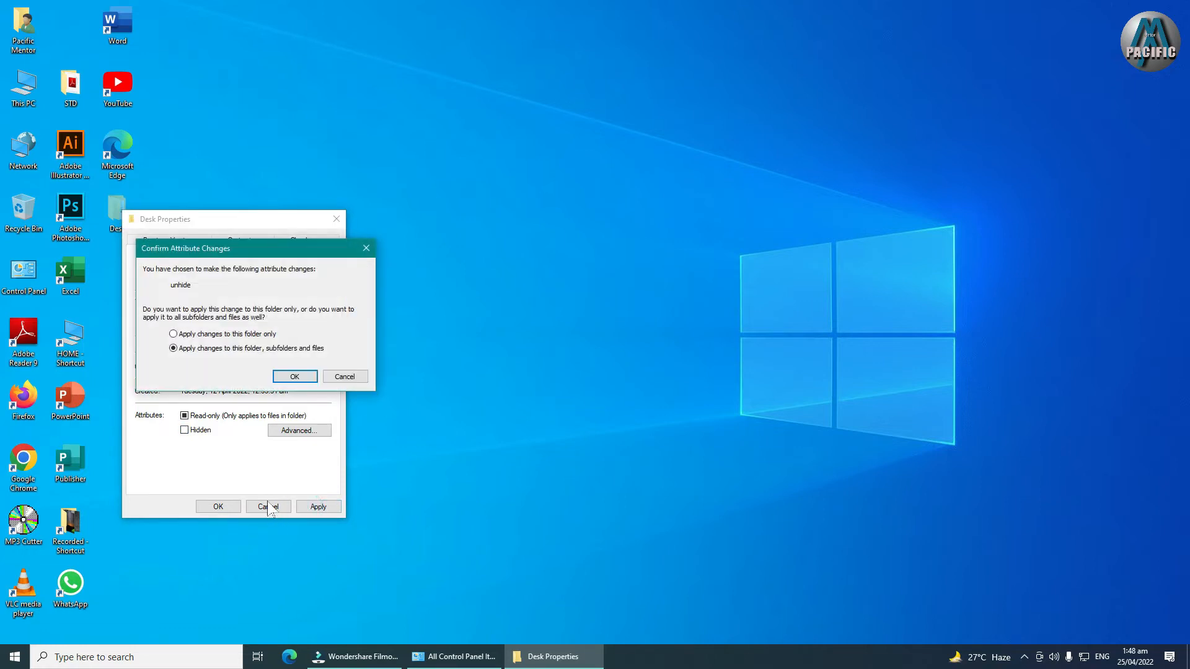
left_click(295, 377)
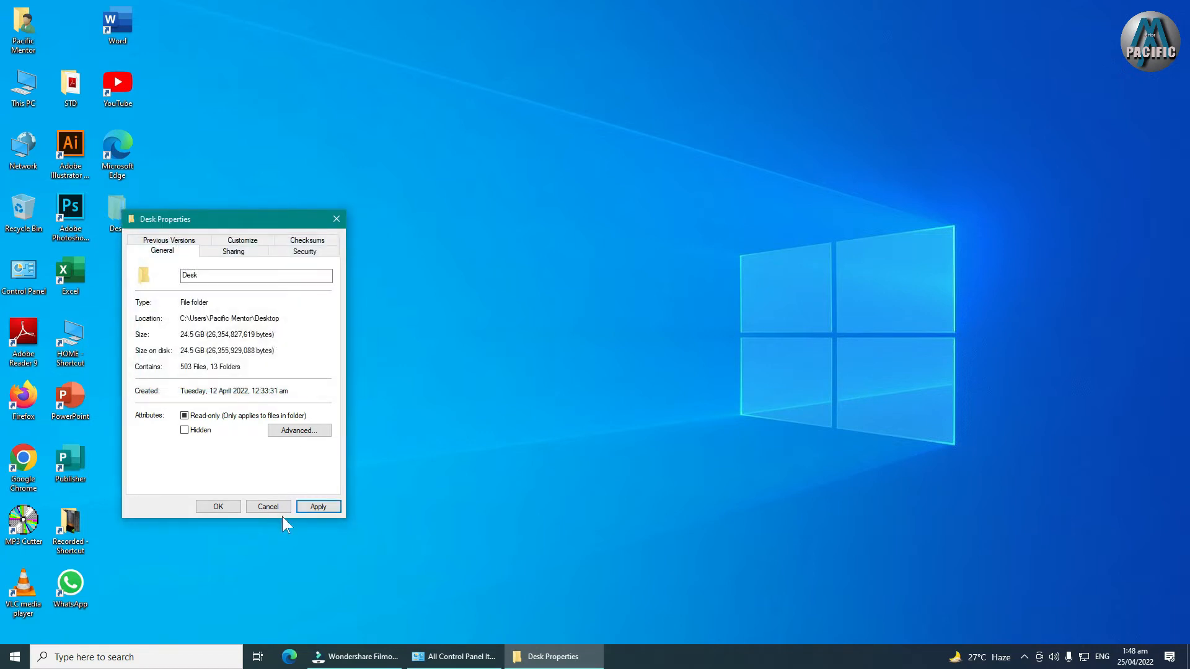
left_click(212, 506)
Step: Restore the default advanced view settings in File Explorer Options
left_click(441, 643)
left_click(440, 653)
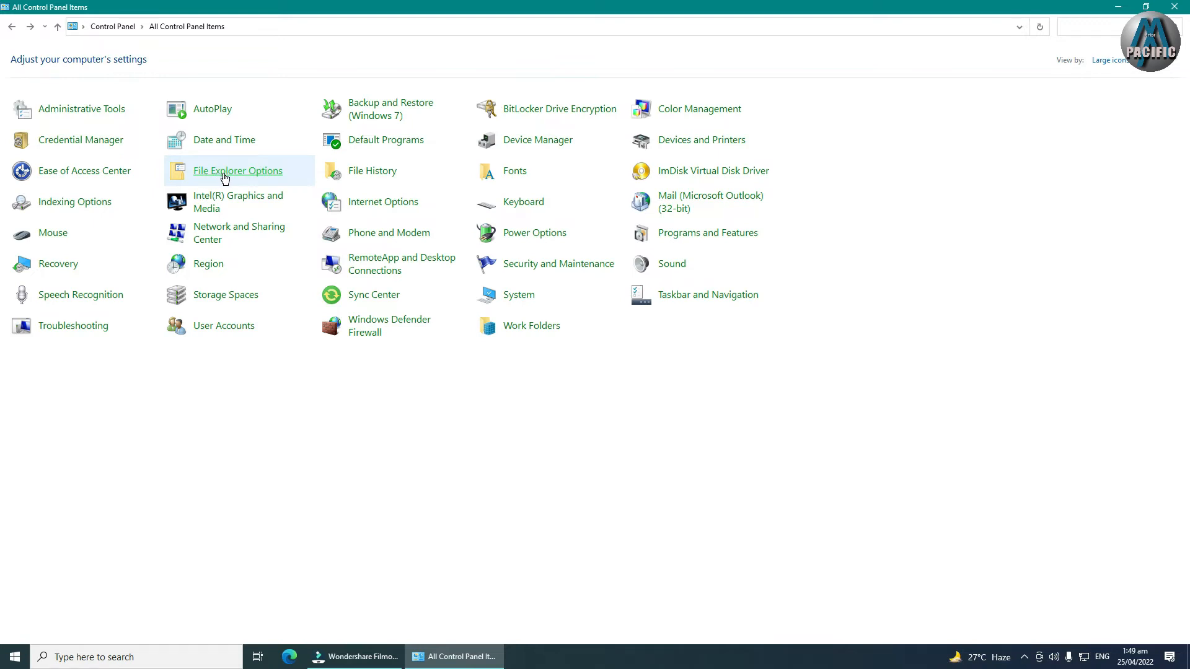
left_click(241, 177)
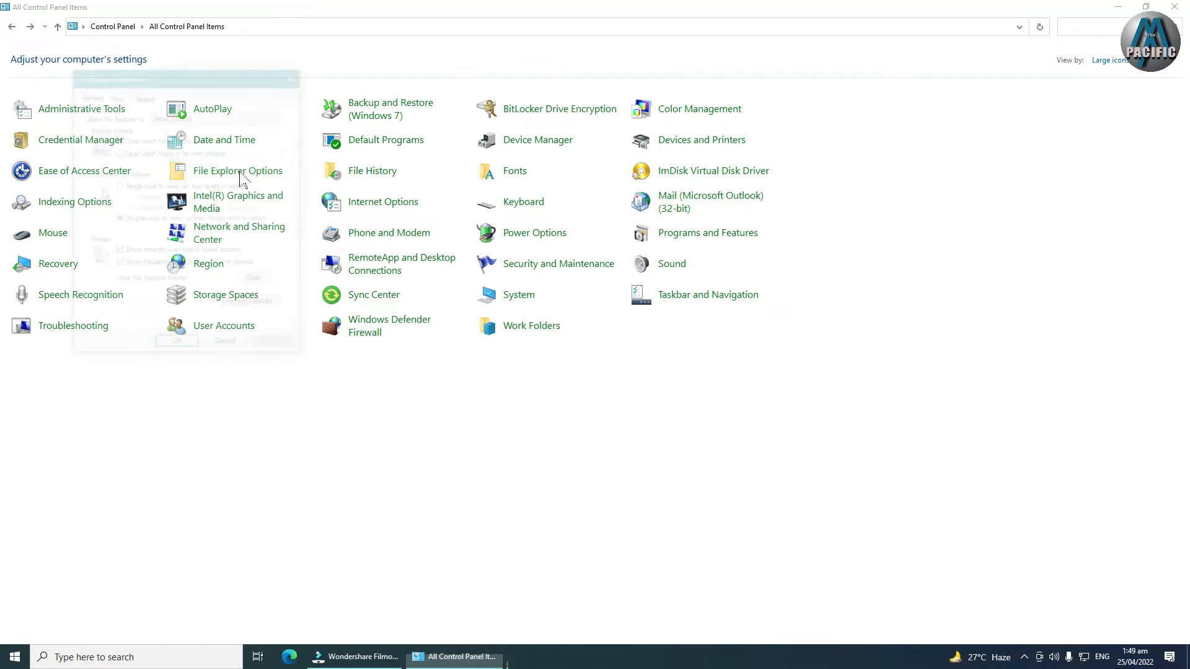
left_click(115, 95)
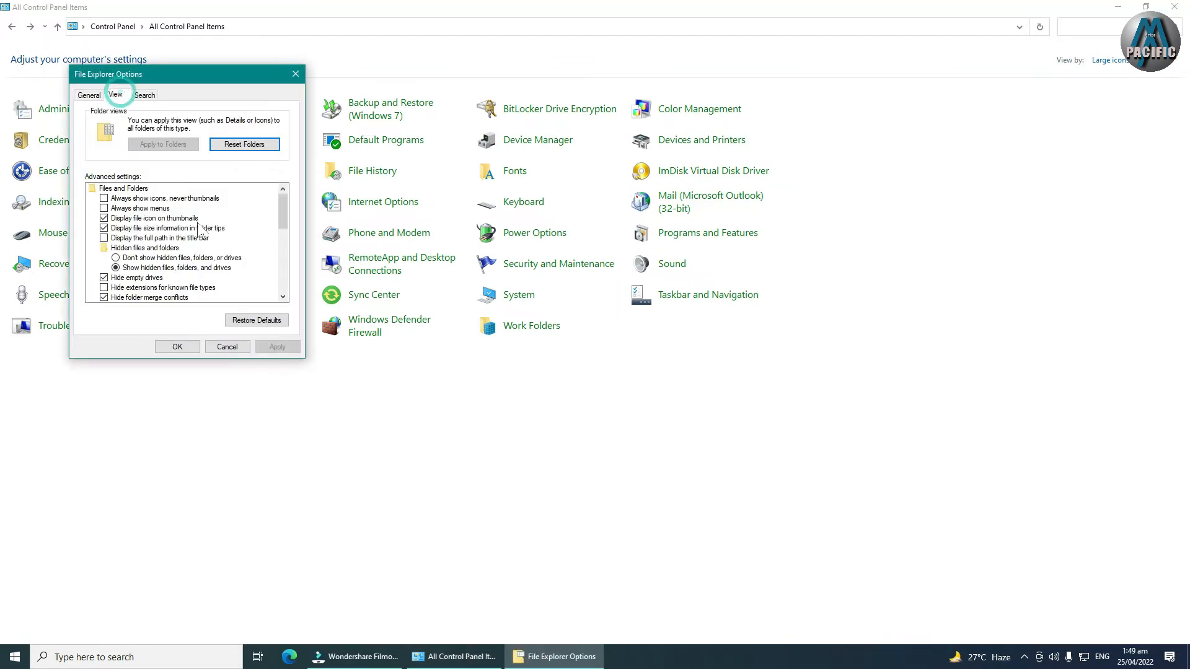
left_click(246, 319)
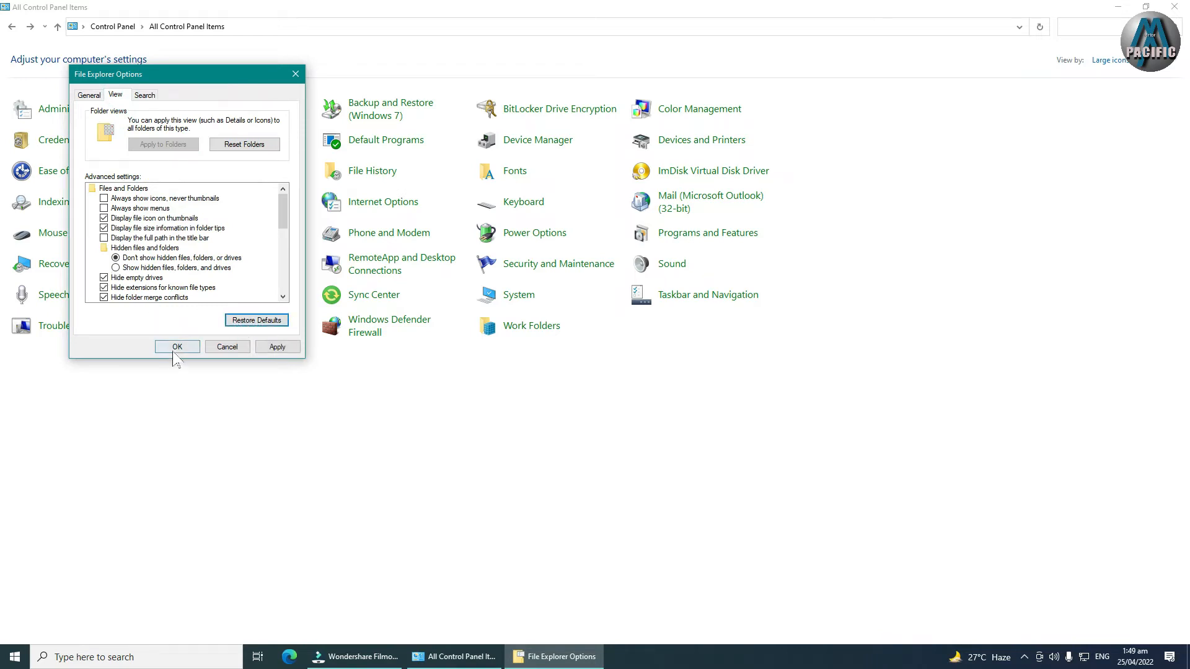
left_click(177, 347)
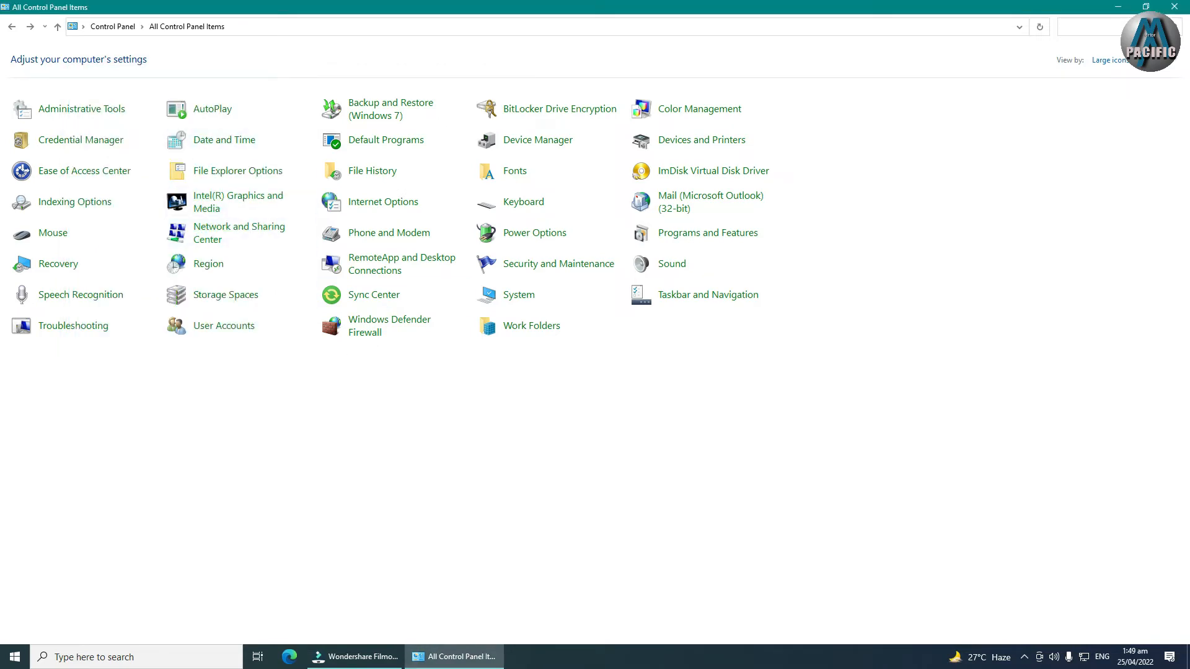
Step: Show the desktop and move the Desk folder to the empty spot above the STD folder
left_click(1119, 7)
left_click_drag(117, 213, 69, 34)
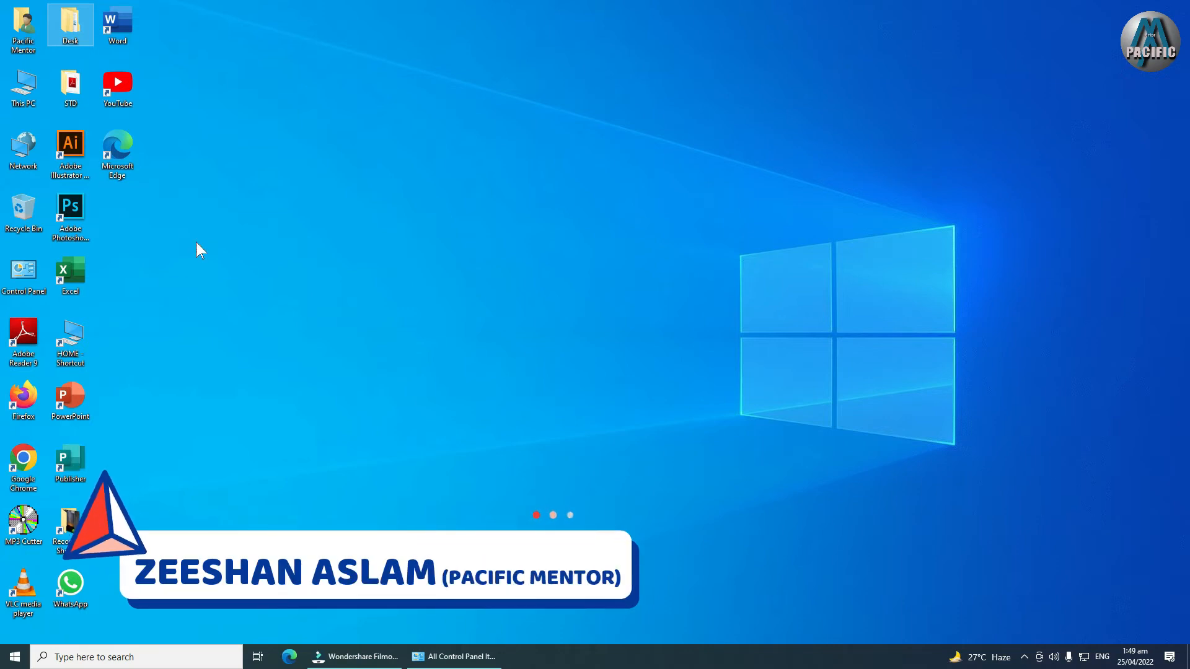
Step: View the File History page in Control Panel, and return to all Control Panel items
left_click(453, 657)
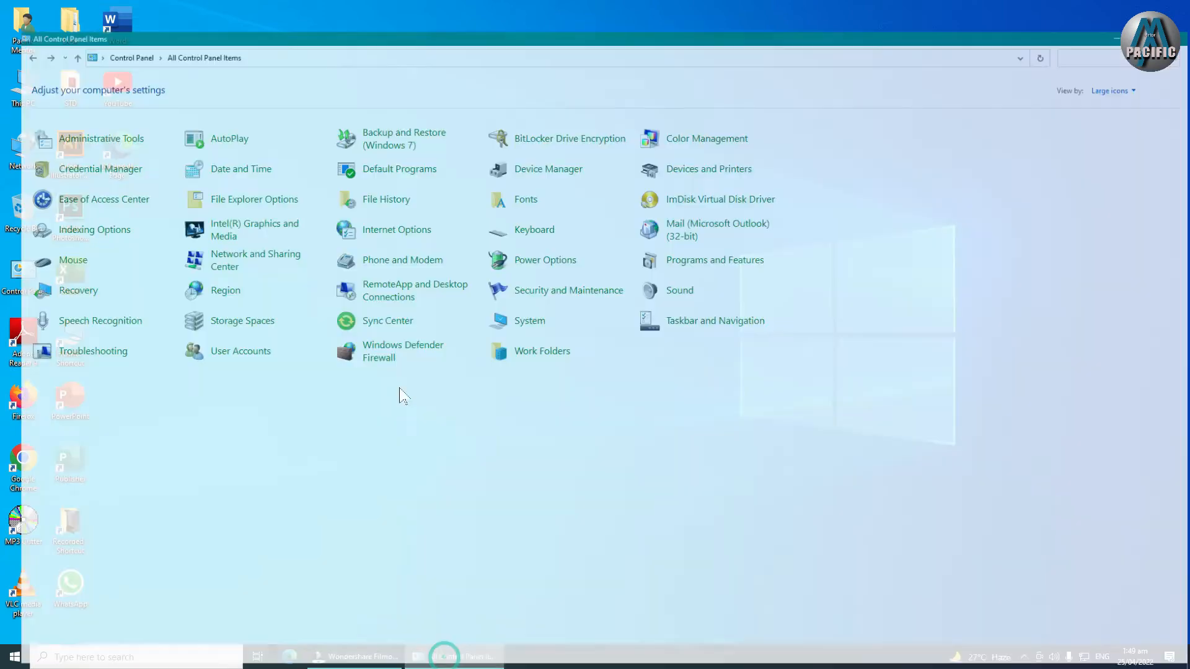
left_click(373, 176)
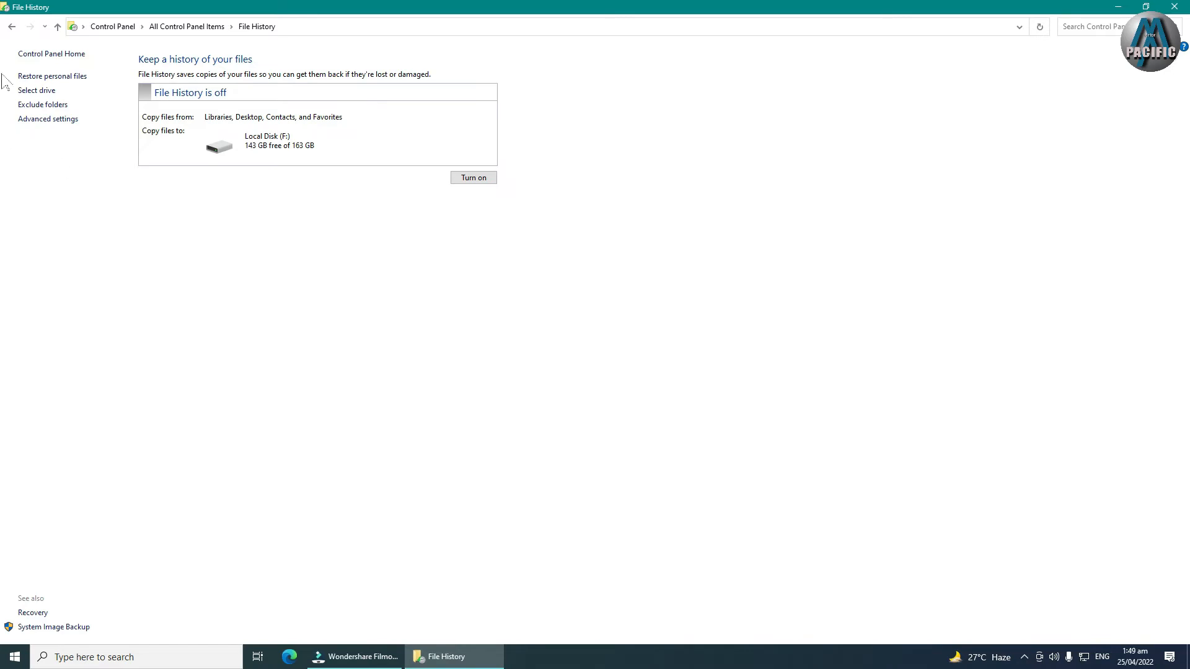
left_click(12, 26)
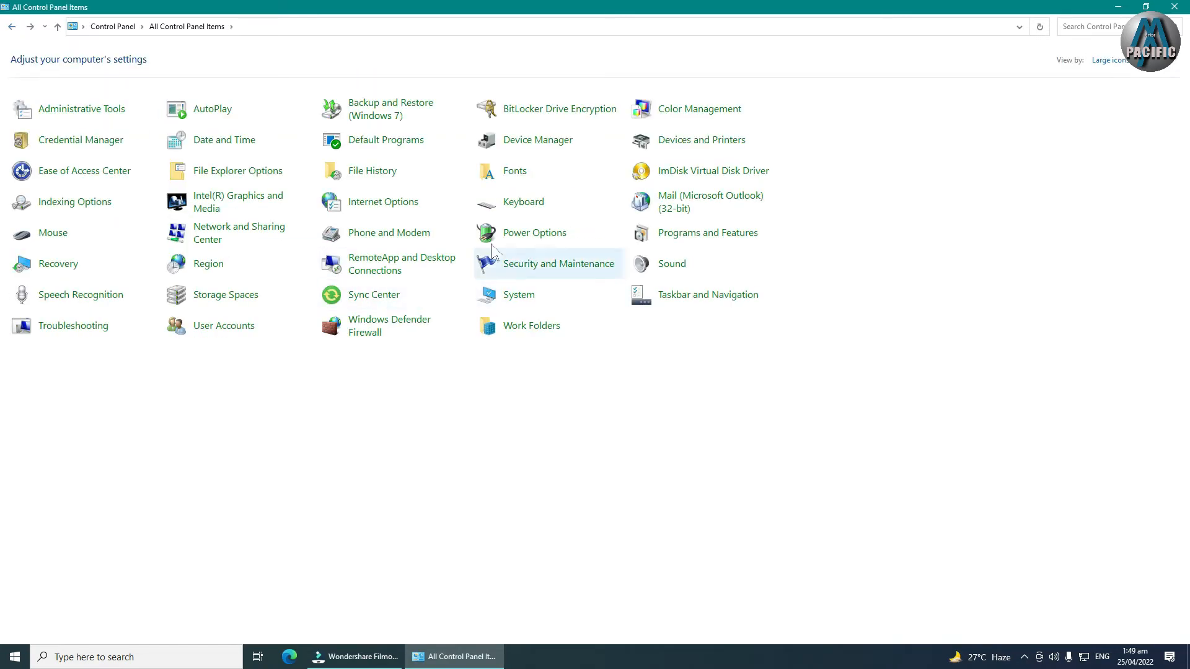
Step: Open Fonts, preview Arial Bold from the Arial family, and return to the list of installed fonts
left_click(510, 175)
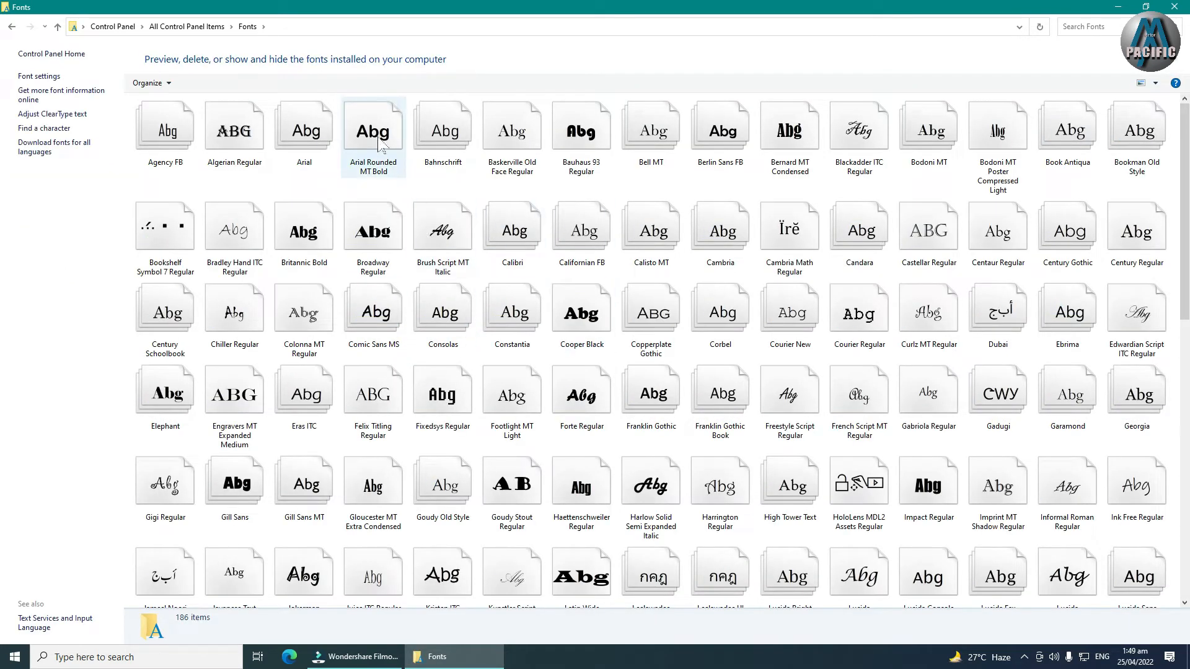
scroll(856, 396, "down", 10)
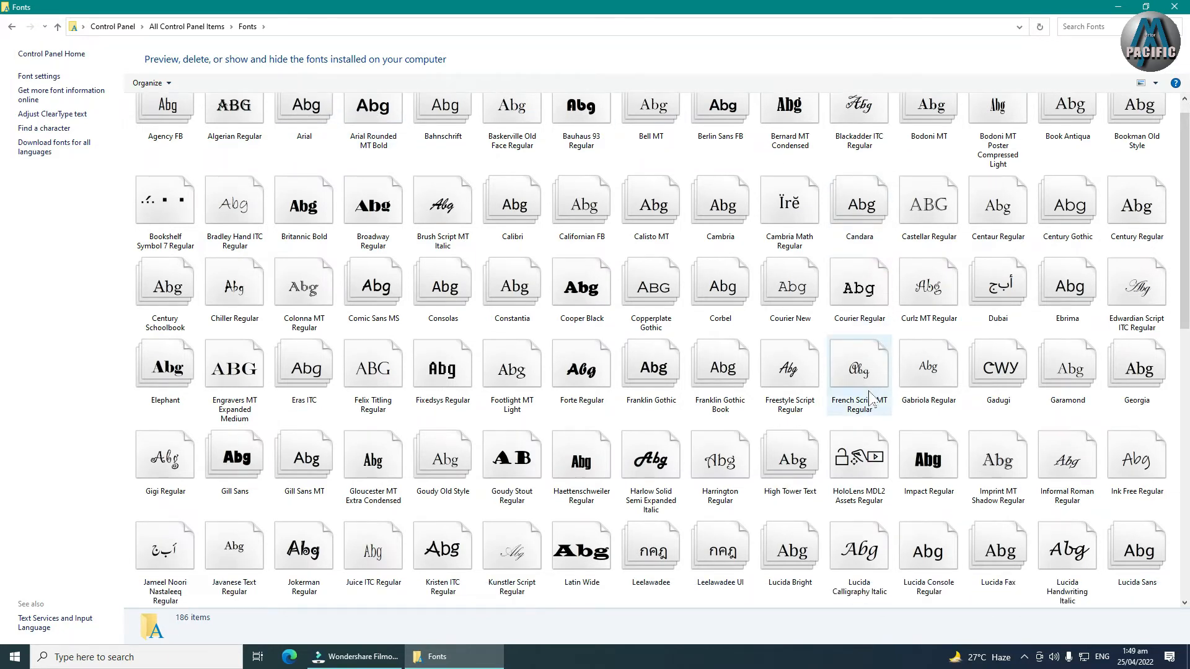
scroll(668, 409, "up", 10)
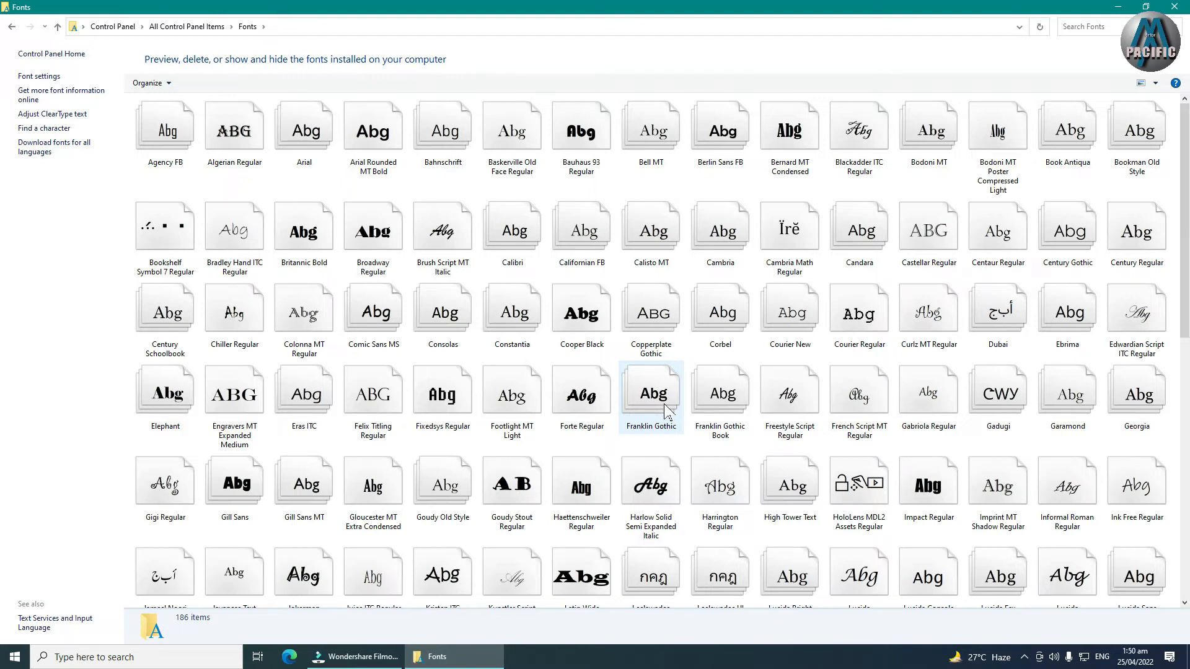
double_click(304, 131)
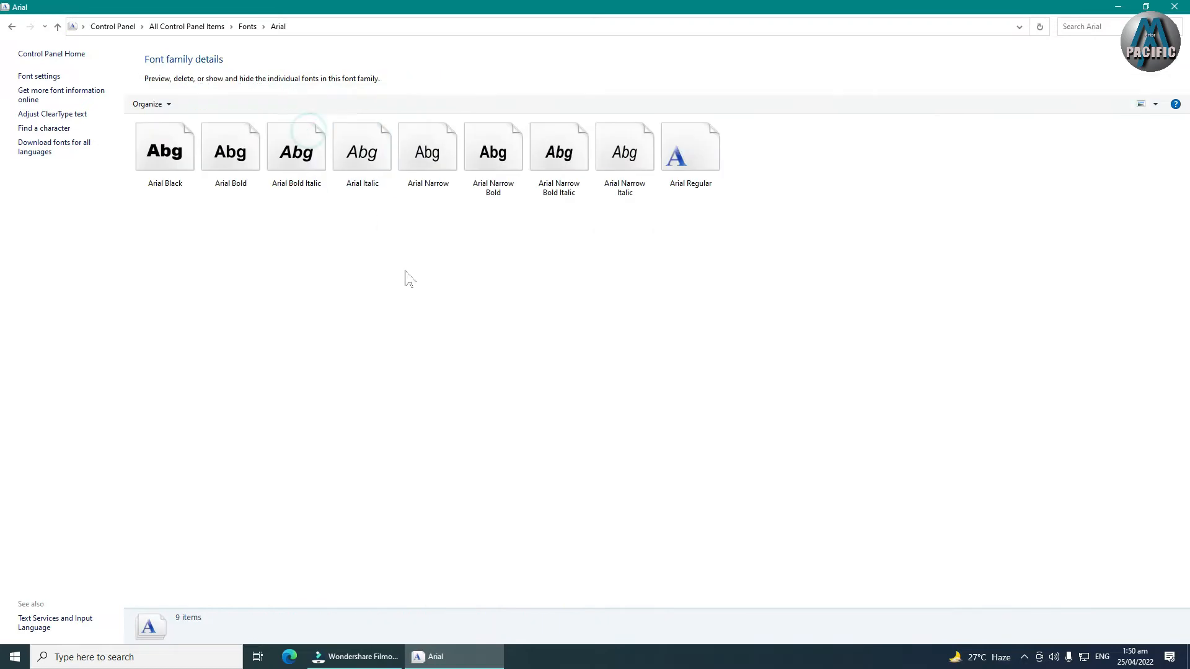
double_click(234, 151)
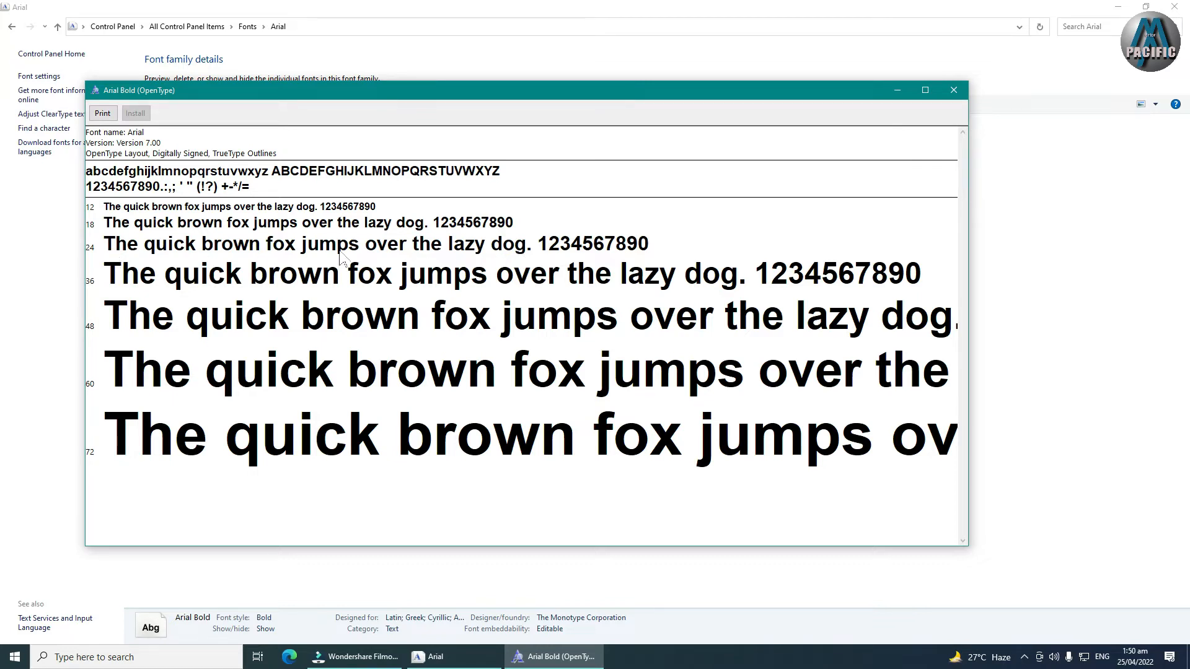
left_click(954, 90)
left_click(12, 26)
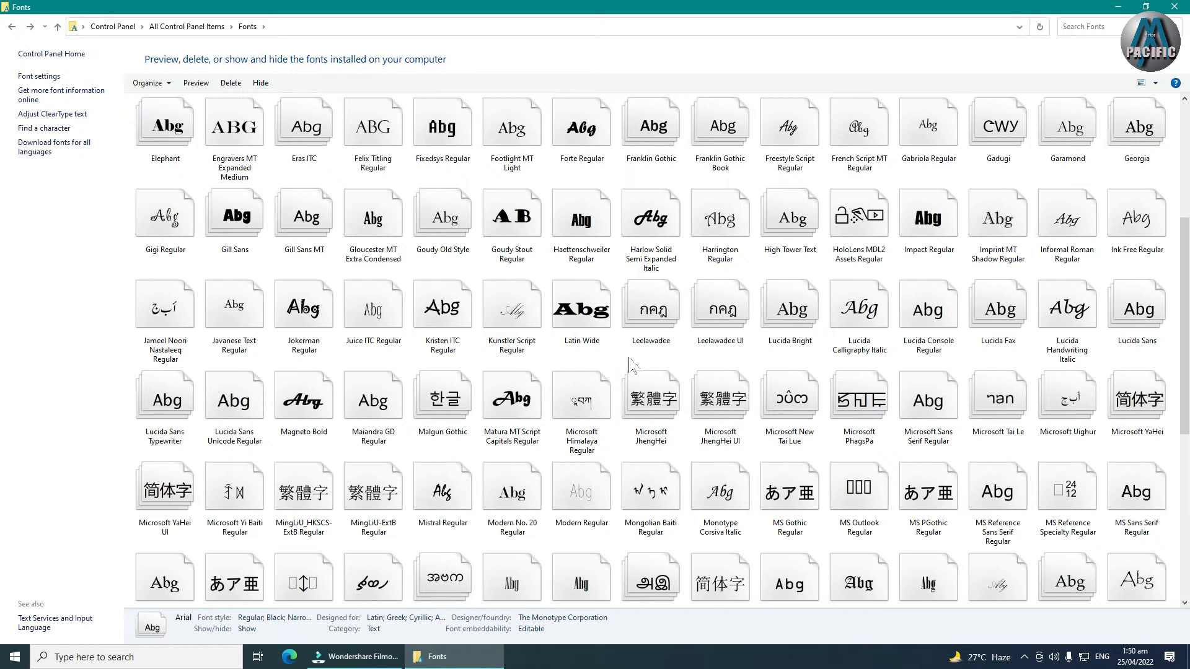
Step: Look through the rest of the installed fonts, and return to all Control Panel items
scroll(626, 415, "down", 5)
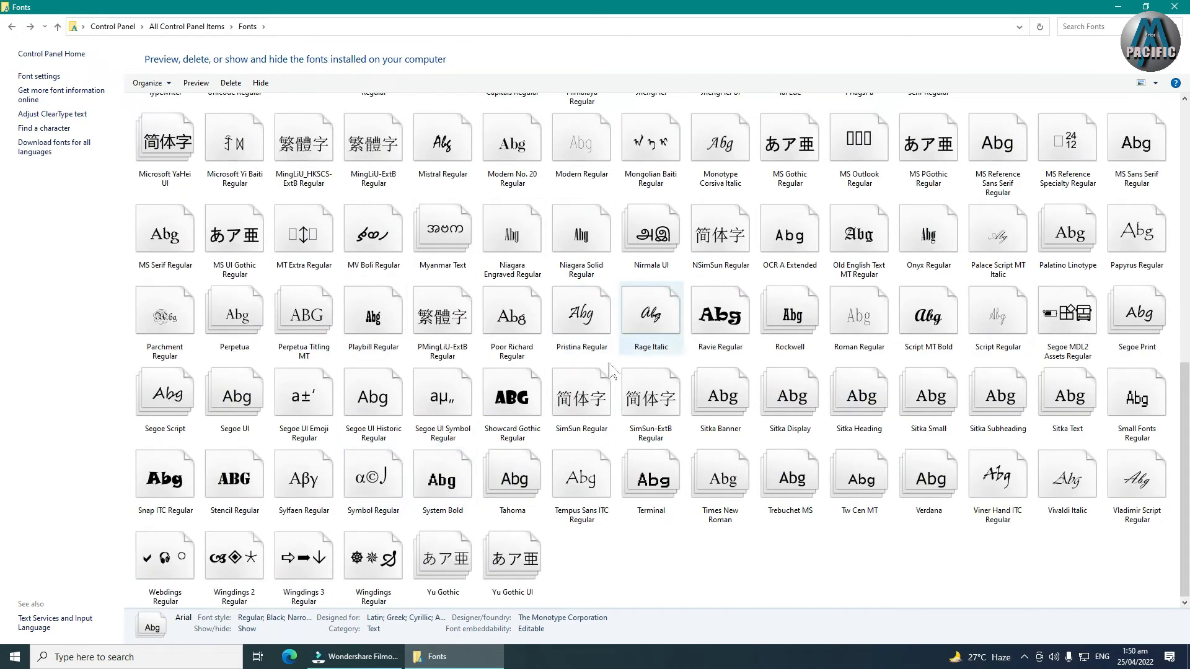
scroll(622, 282, "up", 10)
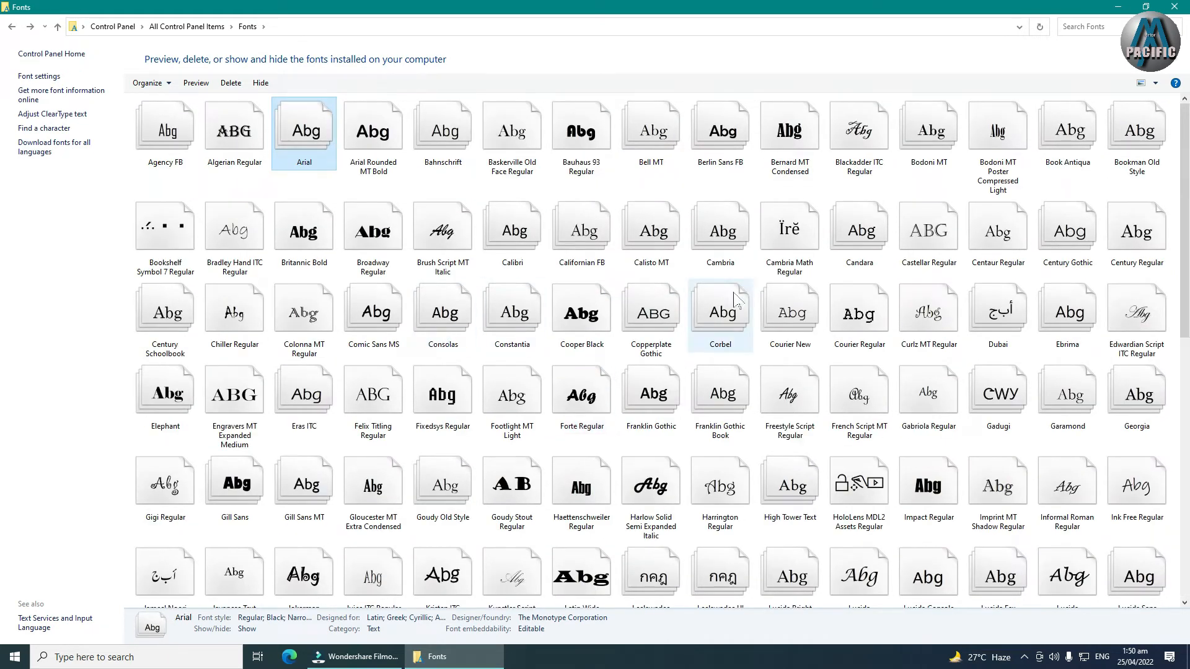
left_click(11, 27)
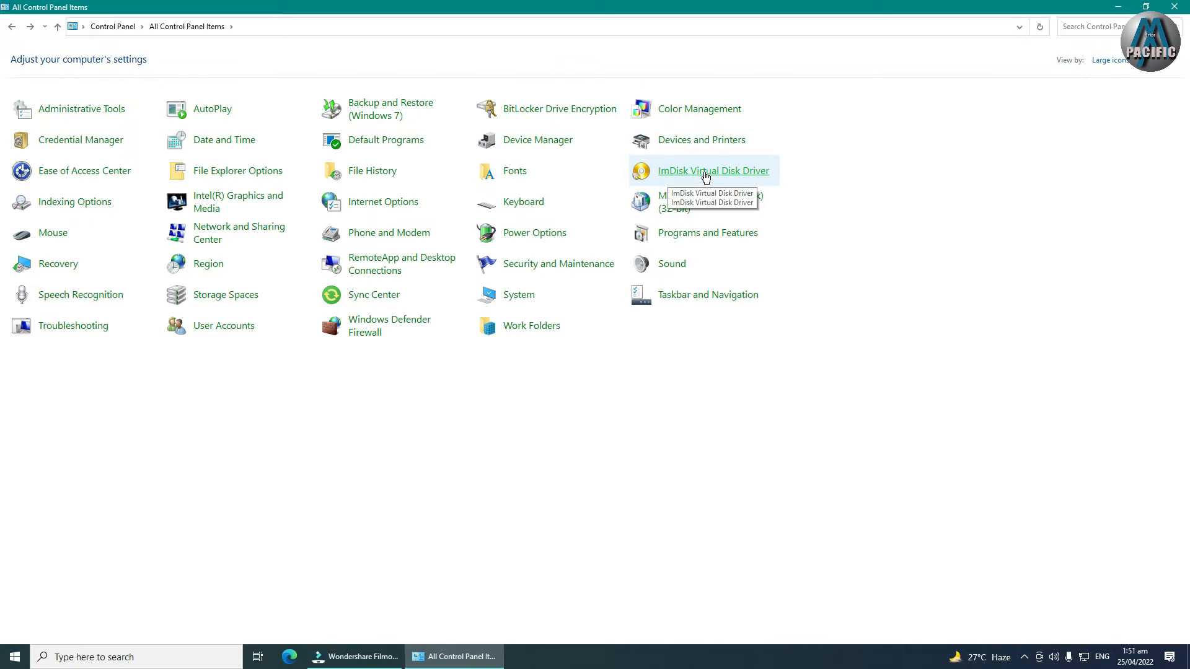
Step: View the ImDisk Virtual Disk Driver window and close it, and view the Indexing Options and close them
left_click(729, 173)
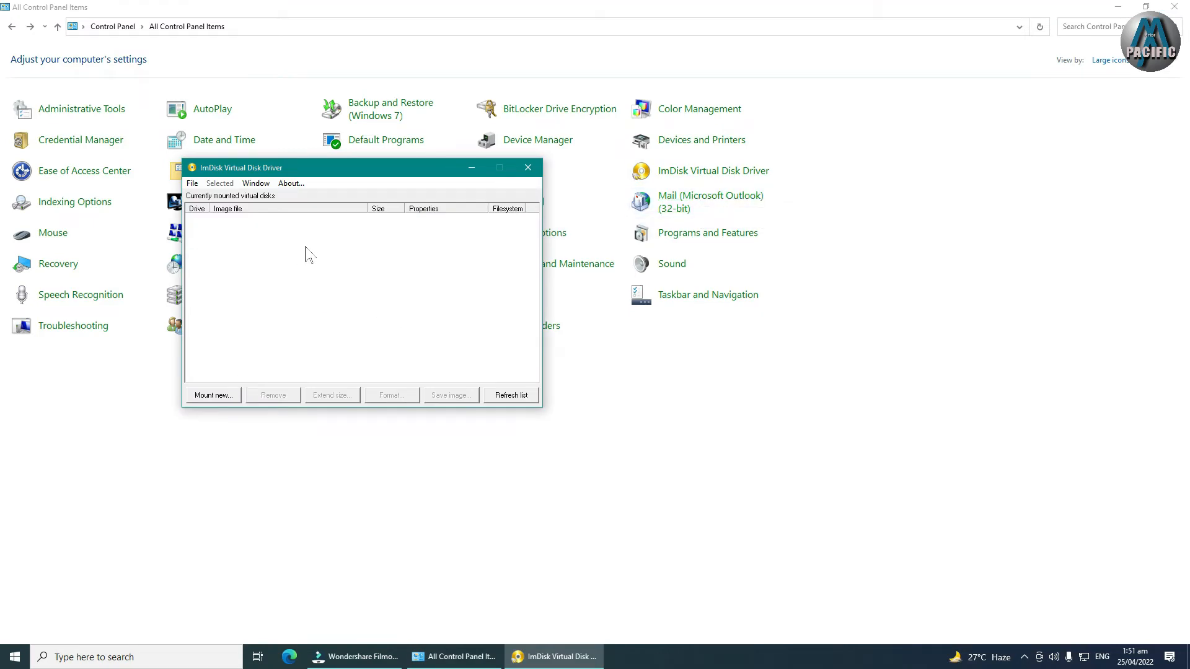
left_click(529, 167)
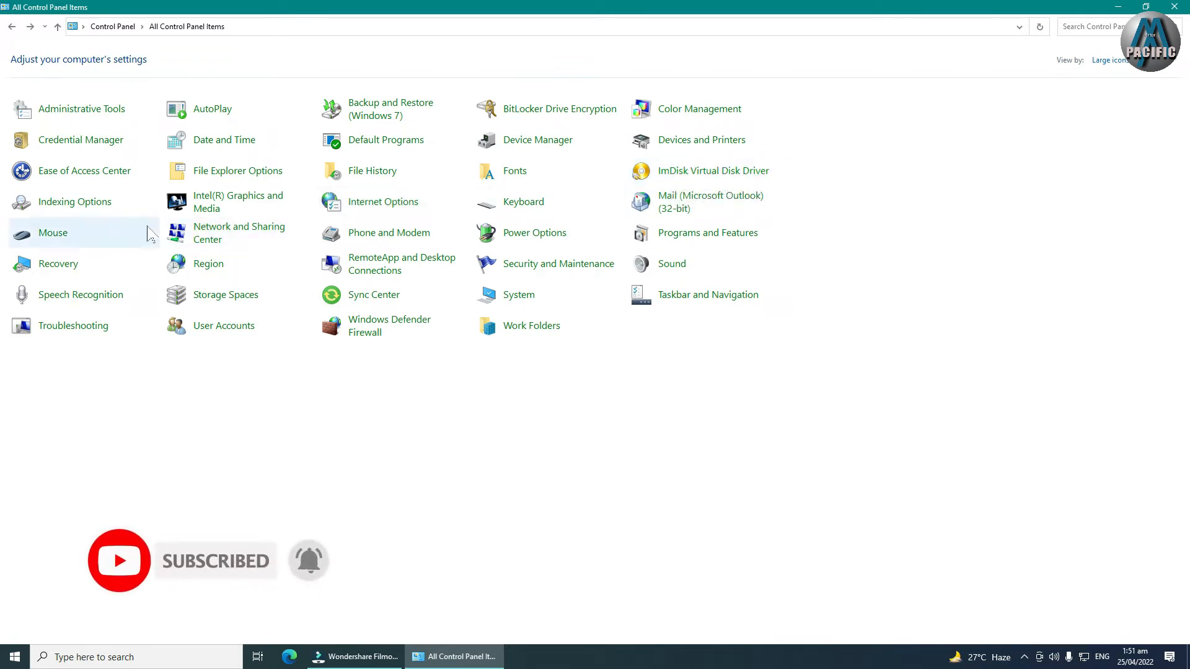
left_click(60, 207)
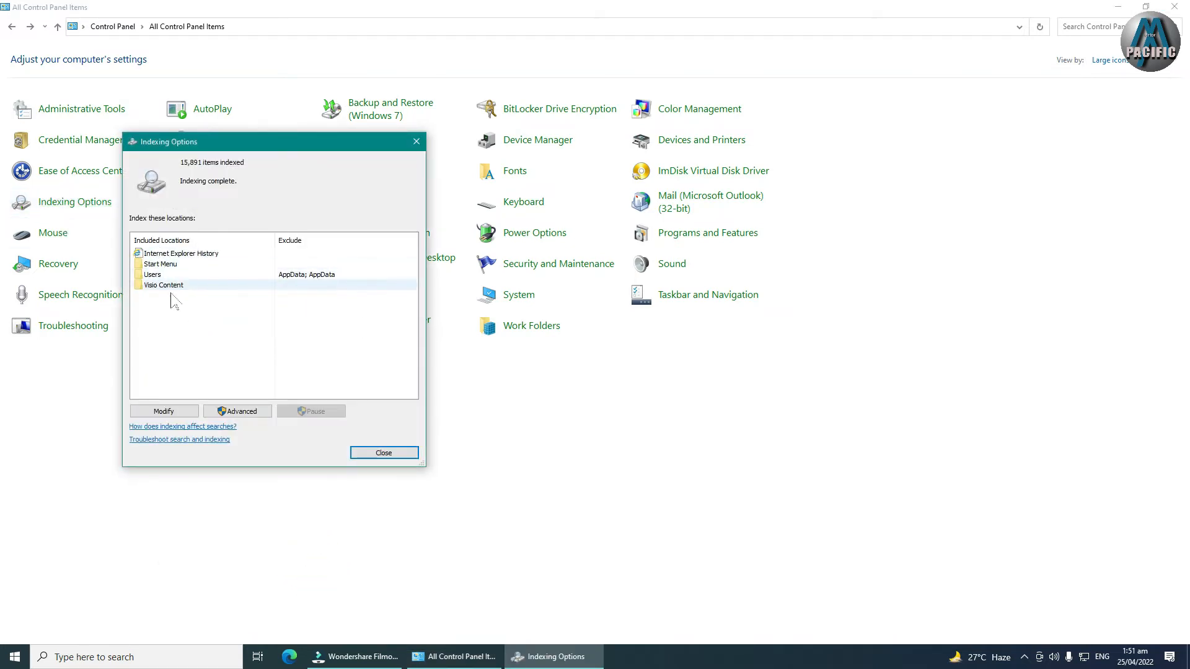
left_click(383, 454)
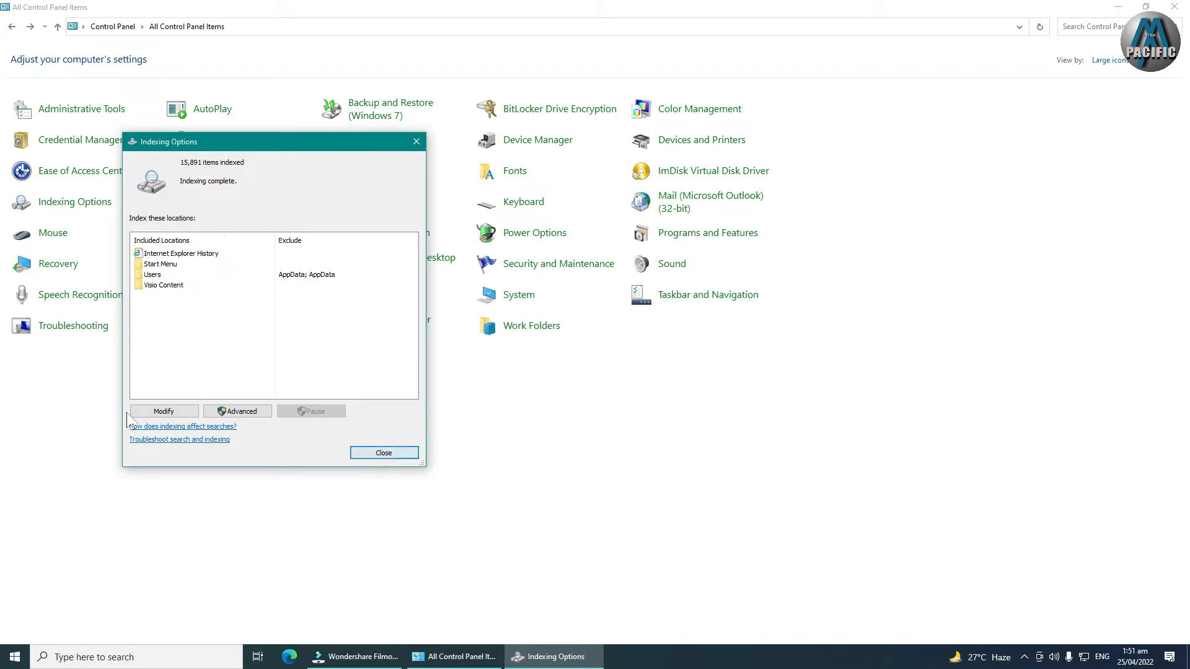
left_click(375, 453)
Step: Open Intel(R) Graphics and Media to view its application modes, and cancel without choosing one
left_click(296, 211)
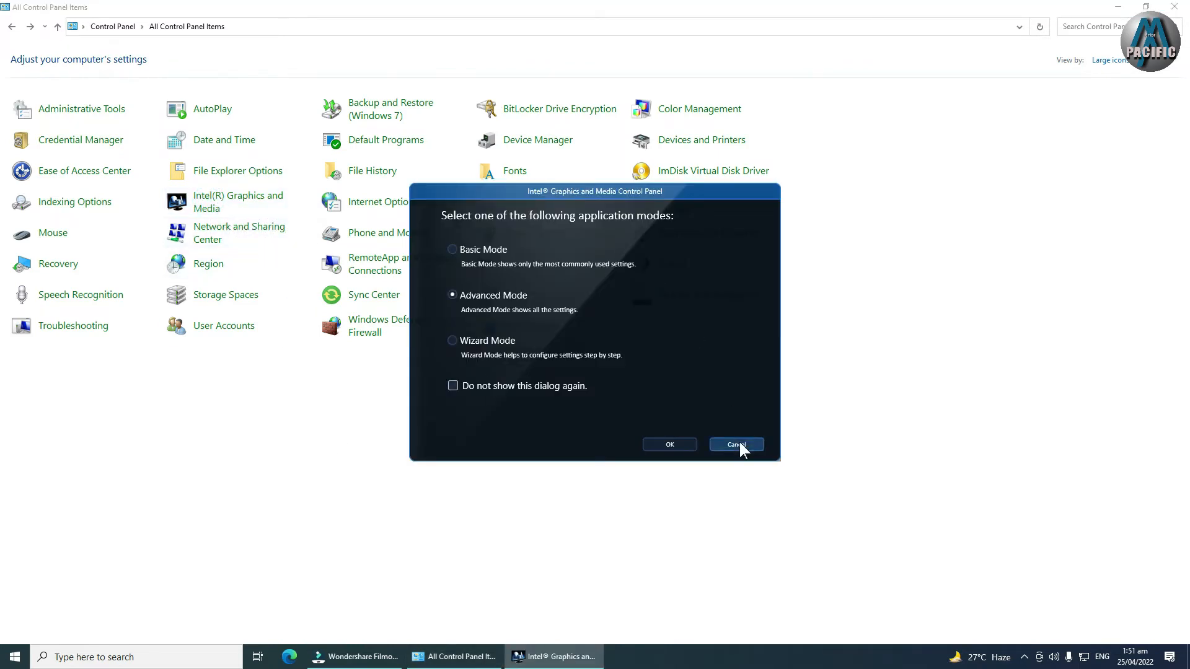
left_click(737, 445)
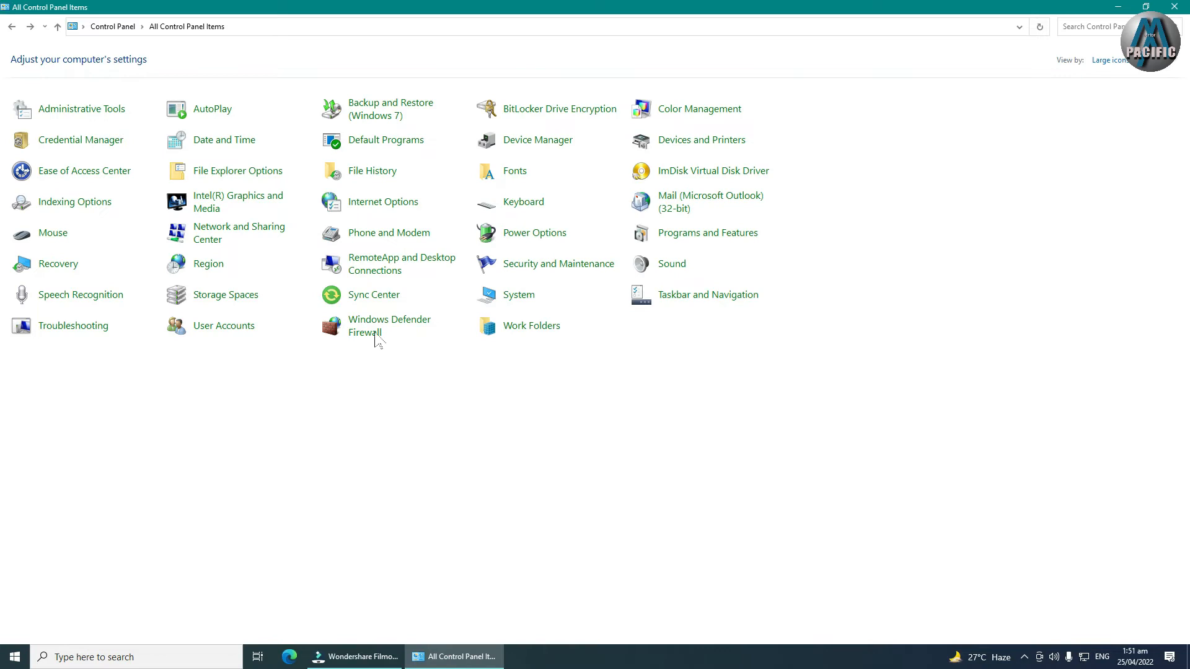
Step: Look through the Security, Privacy, Content, Connections, Programs and Advanced settings in Internet Options, and close the dialog
left_click(367, 205)
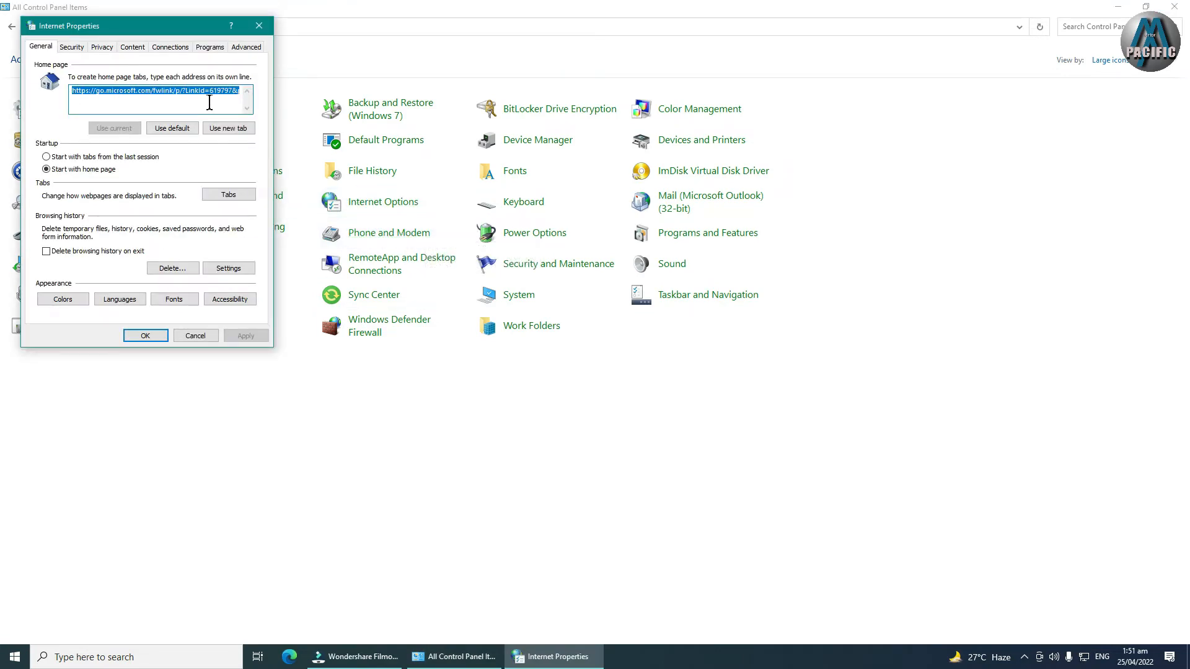
left_click(68, 48)
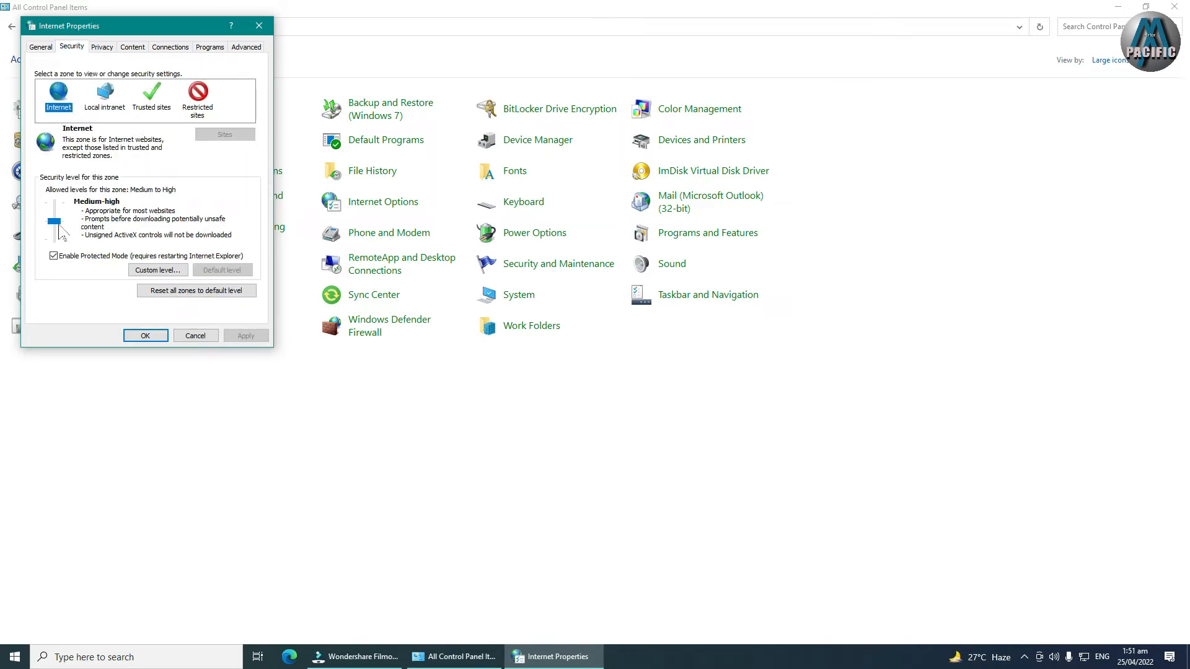
left_click(99, 48)
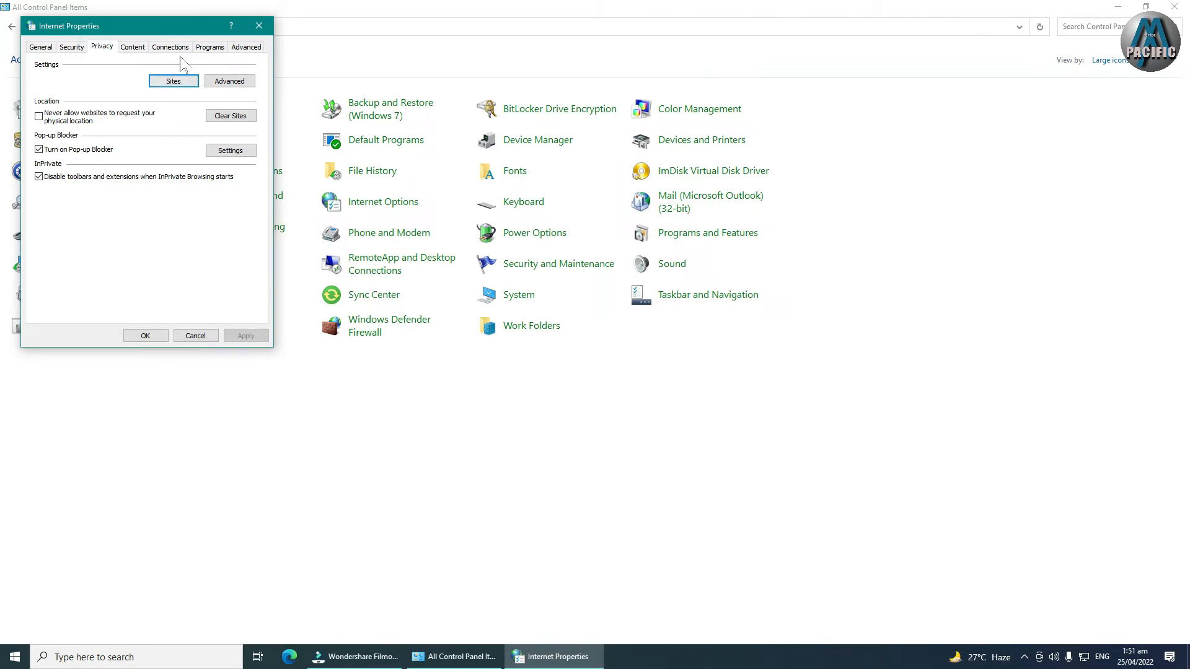
left_click(134, 49)
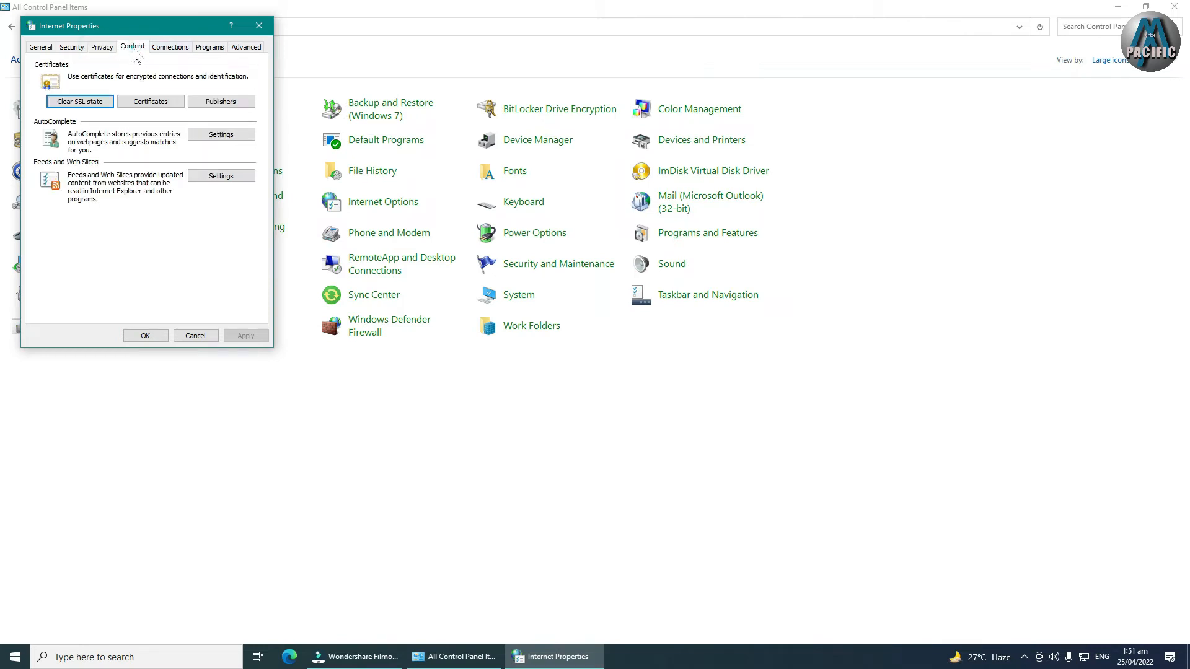
left_click(170, 47)
left_click(210, 47)
left_click(246, 47)
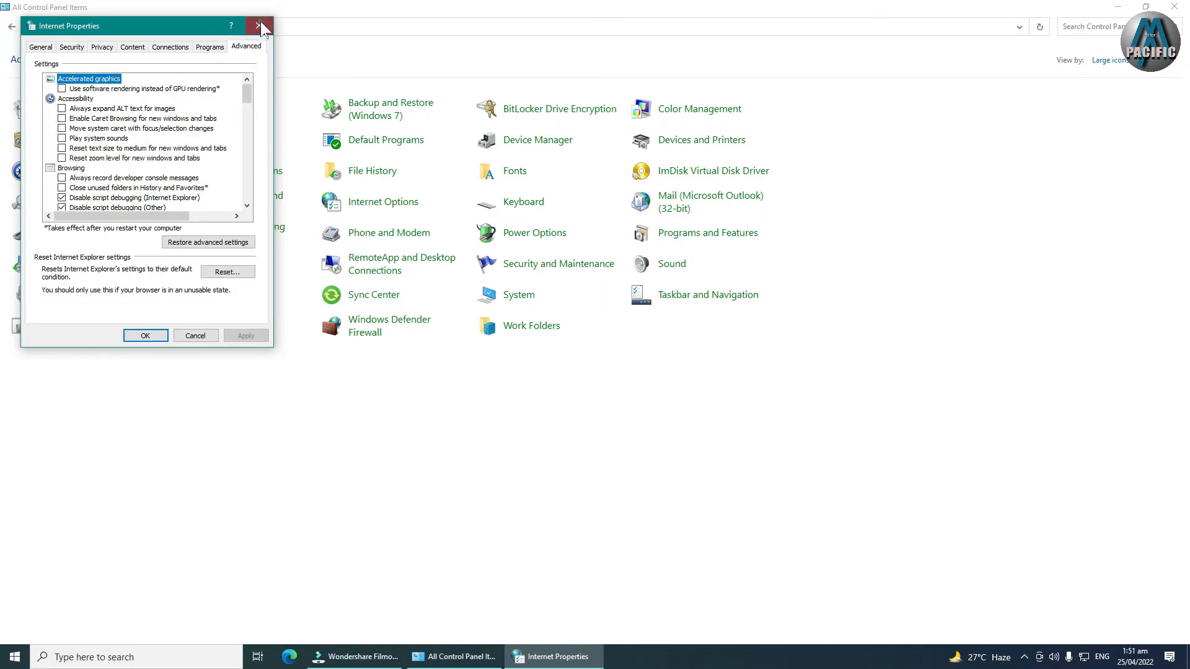
left_click(259, 25)
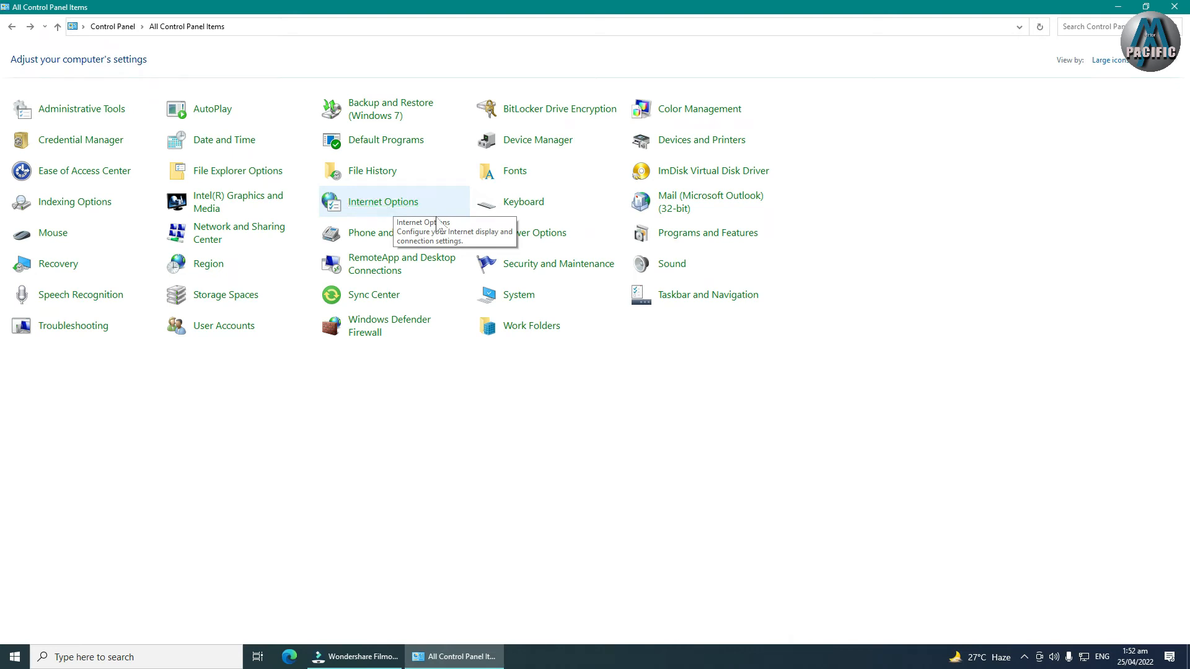
left_click(1032, 93)
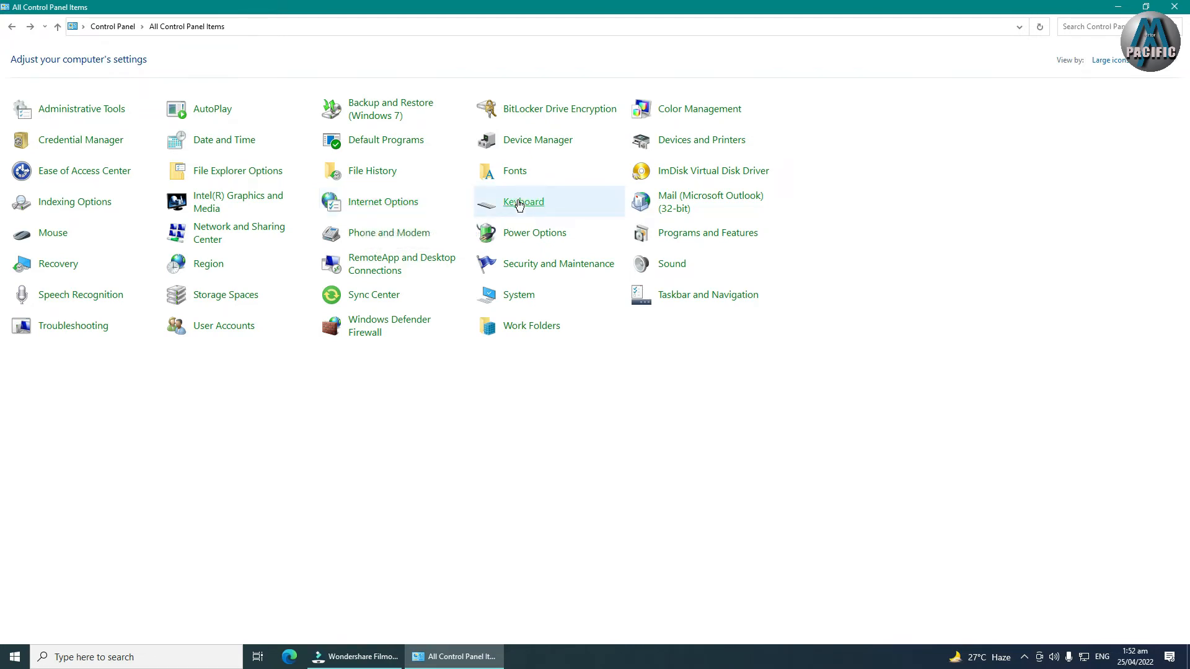
Step: Open the Keyboard properties and place the cursor in the repeat rate test box
left_click(560, 265)
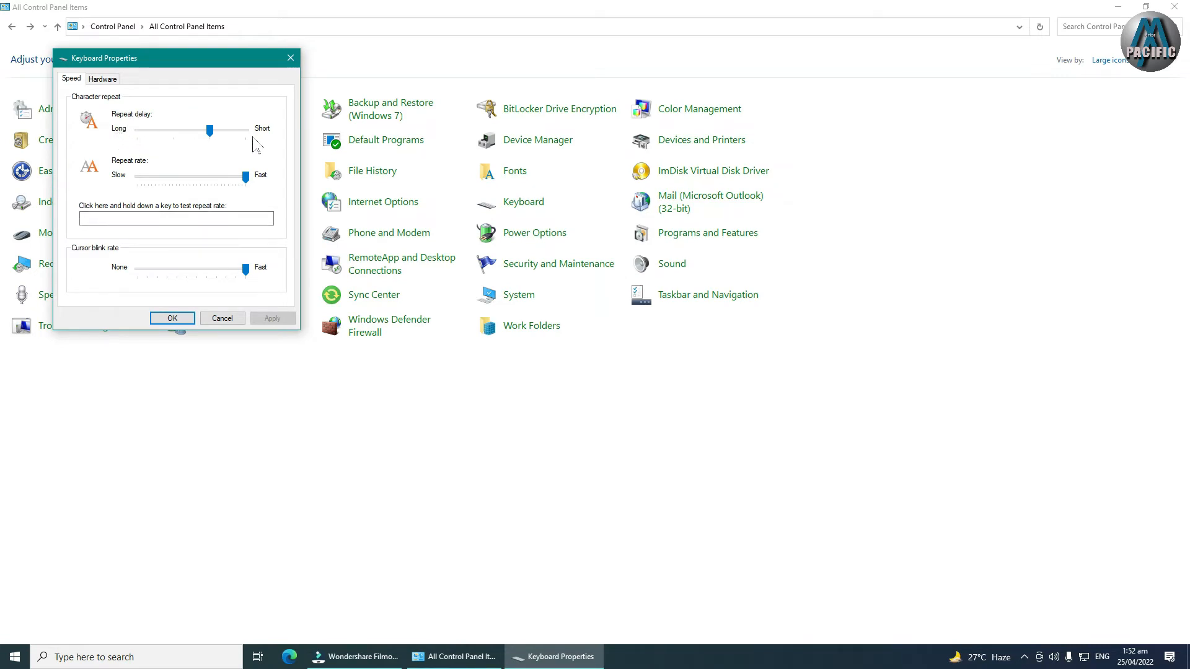
left_click(182, 133)
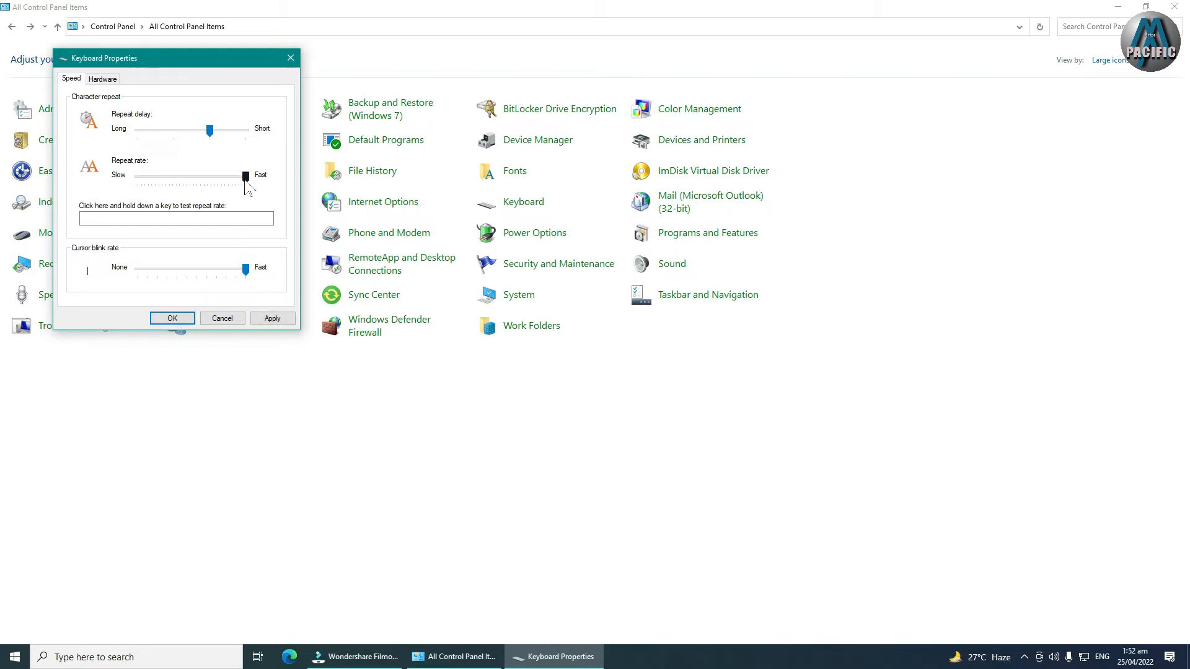
left_click(96, 220)
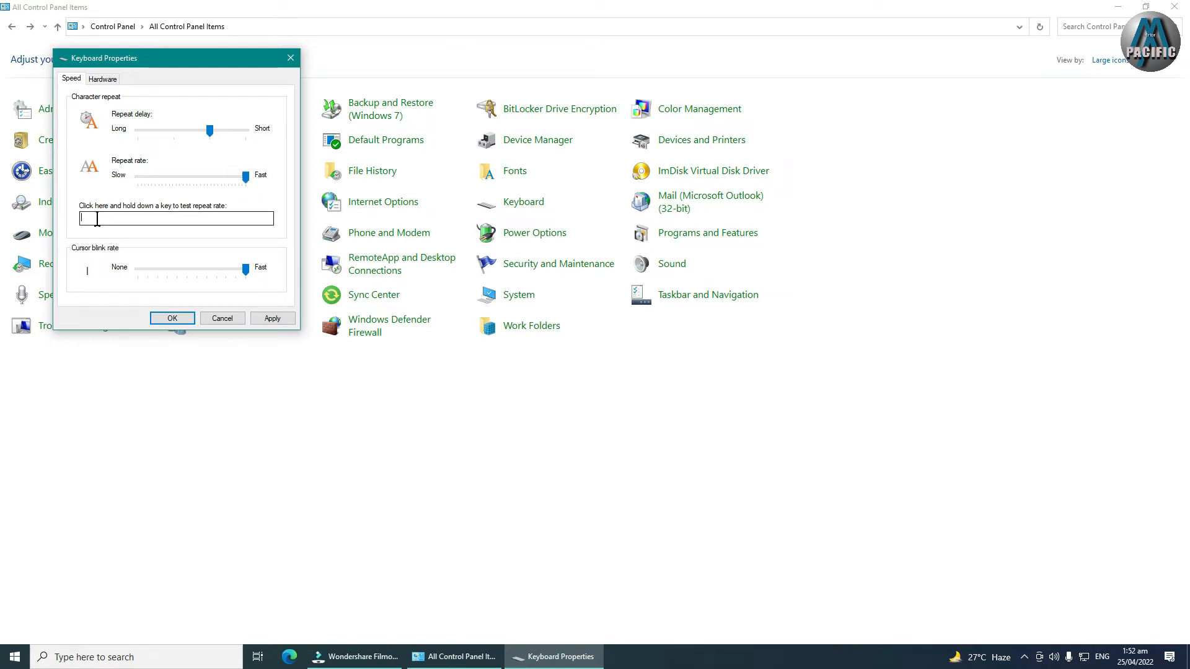
Step: Lower the key repeat rate to about a third of its range, test it with the letter h, and clear the test text
left_click_drag(245, 177, 173, 180)
left_click(128, 221)
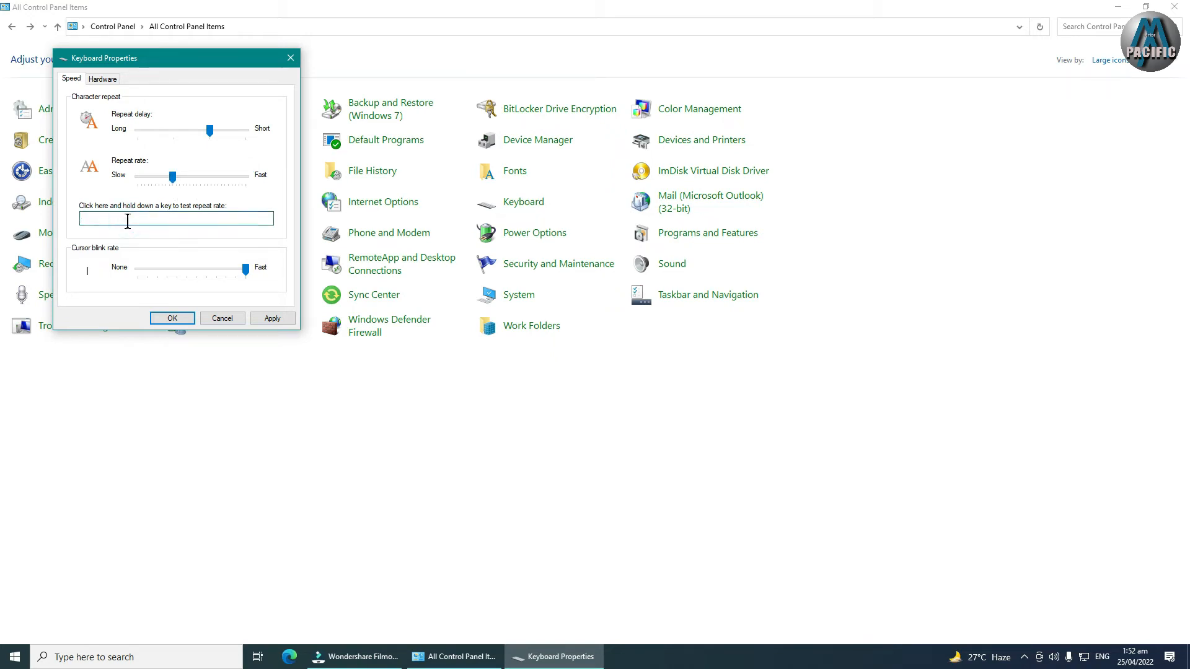
type("h")
left_click_drag(165, 218, 55, 210)
key("BackSpace")
Step: Set the key repeat rate to the fastest setting, test it with a run of the letter h, clear the text, and confirm the keyboard properties
left_click_drag(173, 178, 245, 178)
left_click(153, 220)
type("hhhhhhhhhhhhhhhhhhhhhhhhhhhhhhhhhh")
left_click(230, 221)
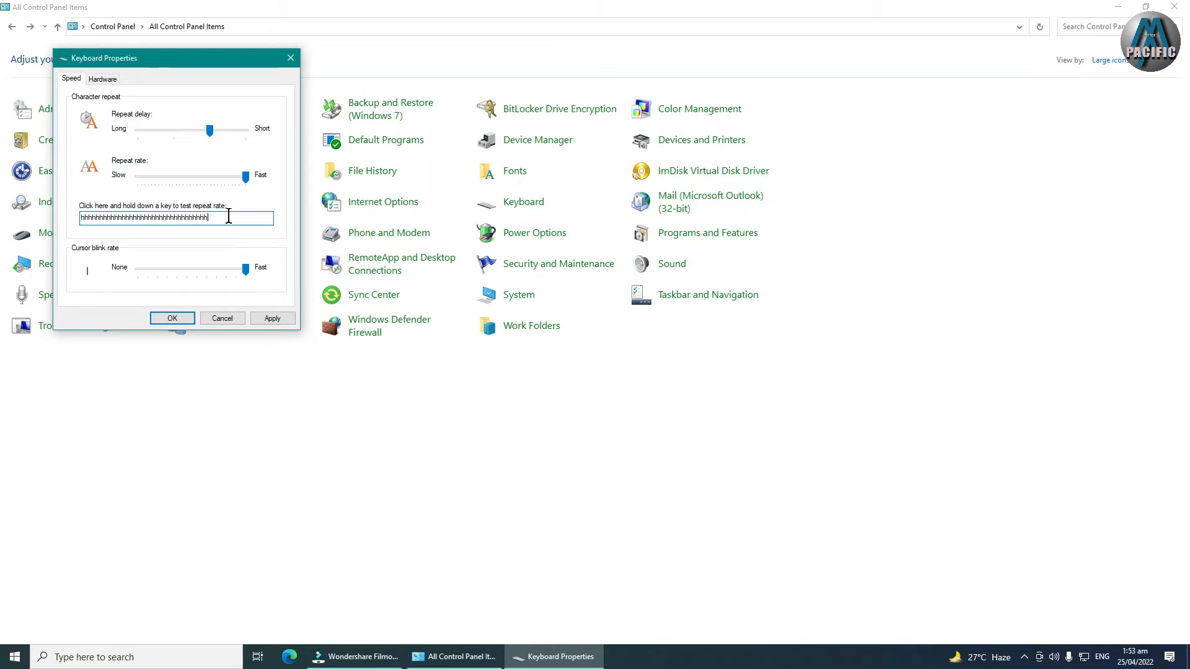
left_click_drag(232, 218, 54, 221)
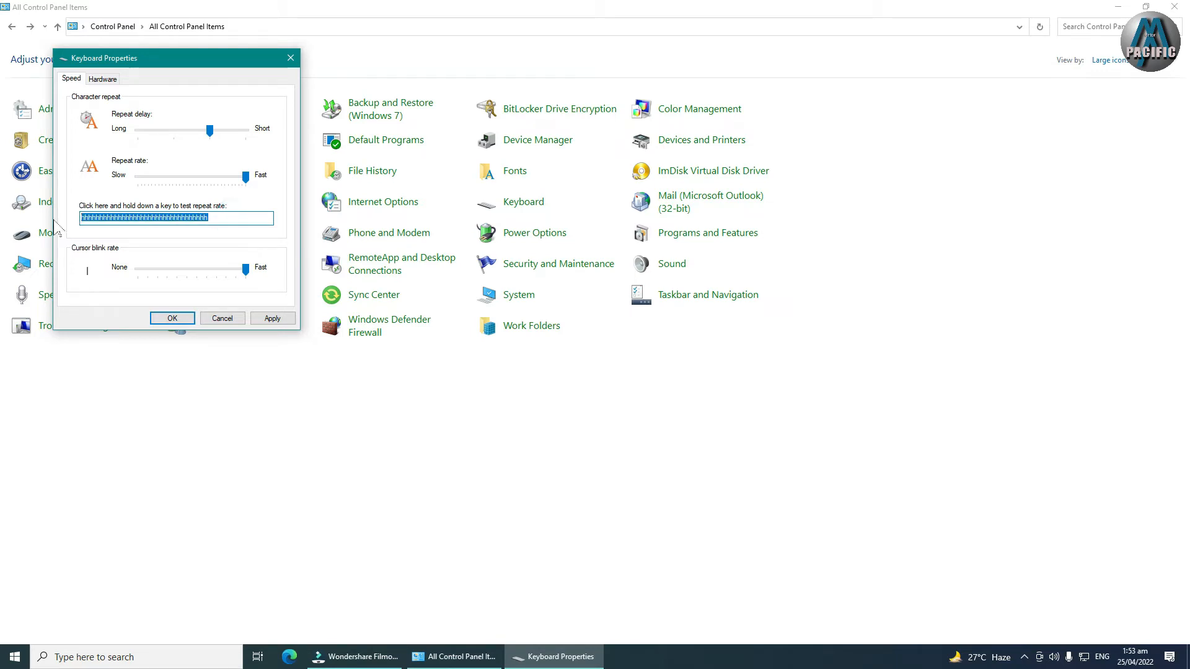
key("BackSpace")
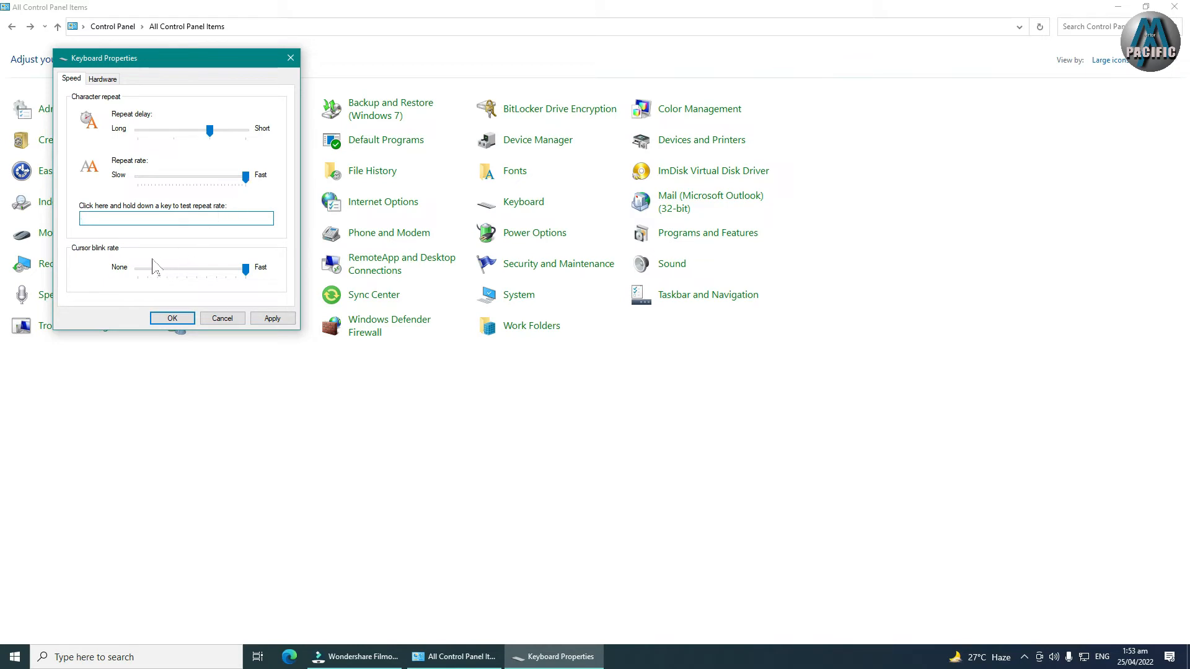
left_click(245, 184)
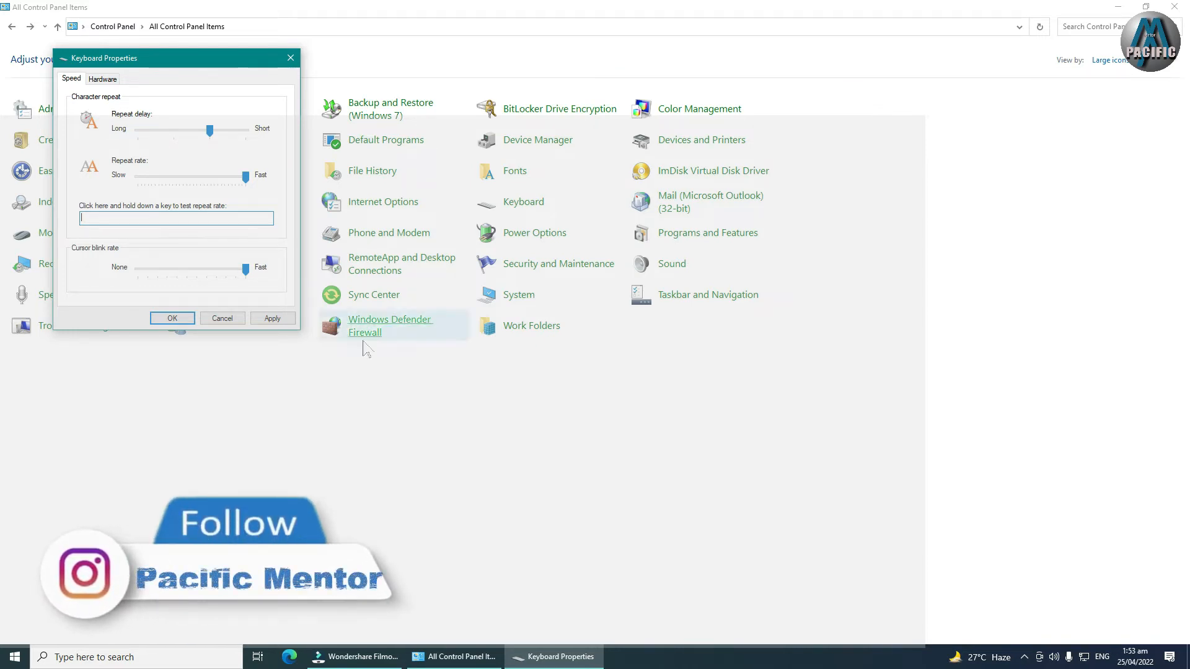
left_click(173, 318)
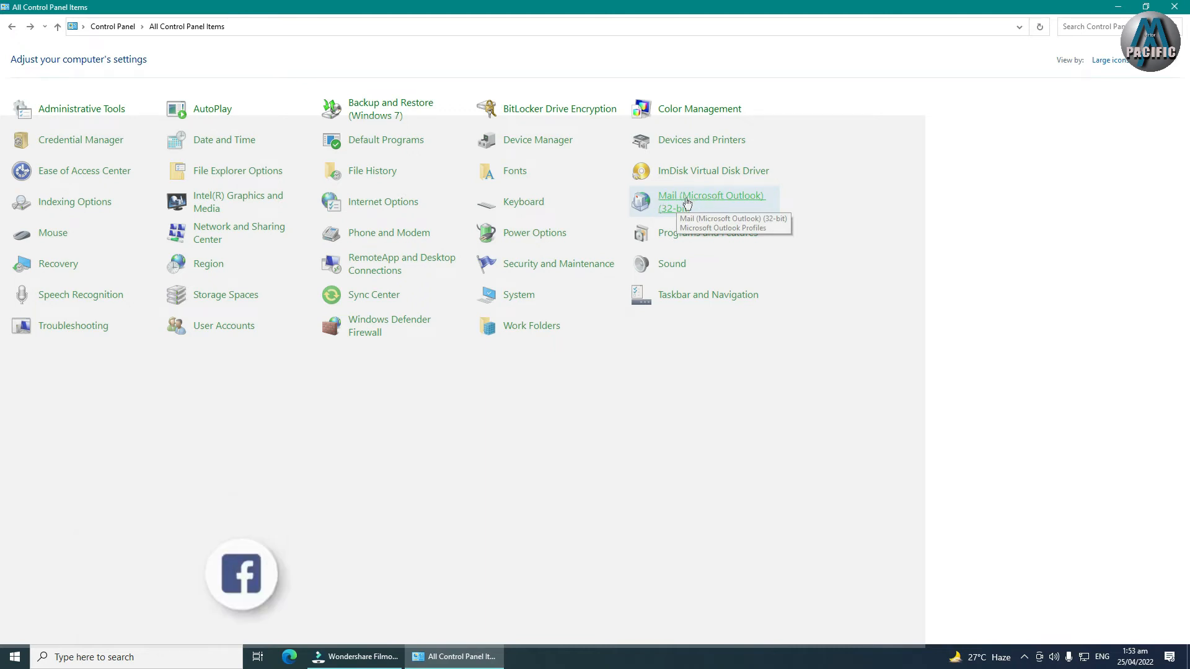
Step: Open the Mouse properties and move the dialog nearer to the middle of the Control Panel items
left_click(185, 260)
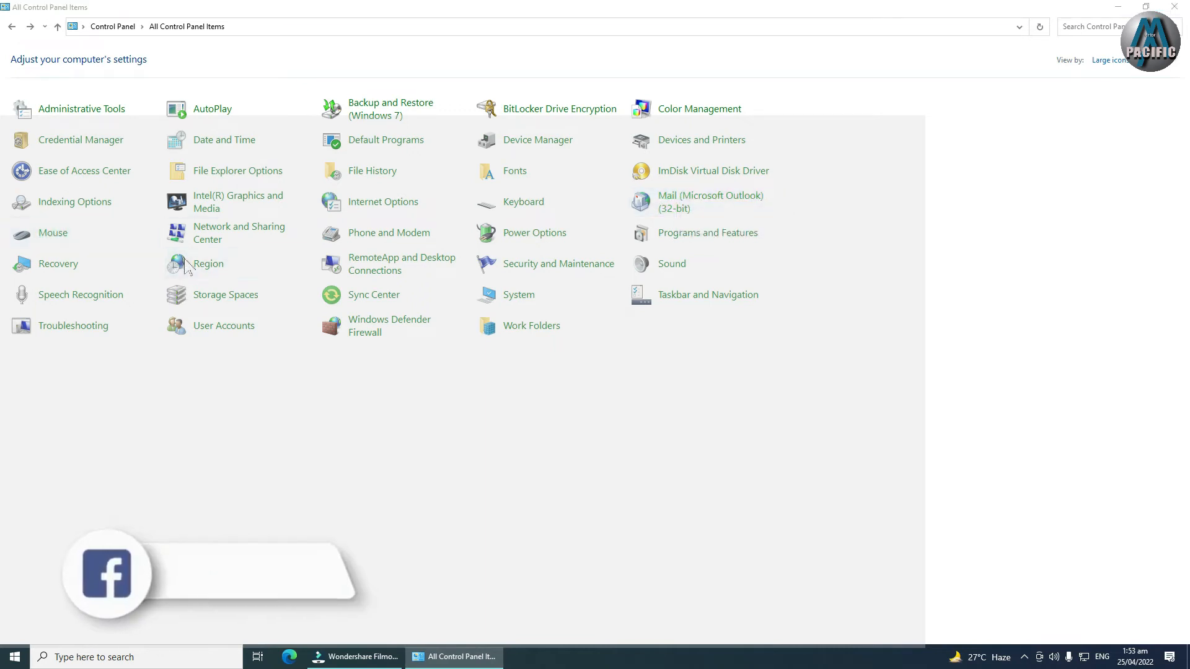
left_click_drag(211, 75, 359, 215)
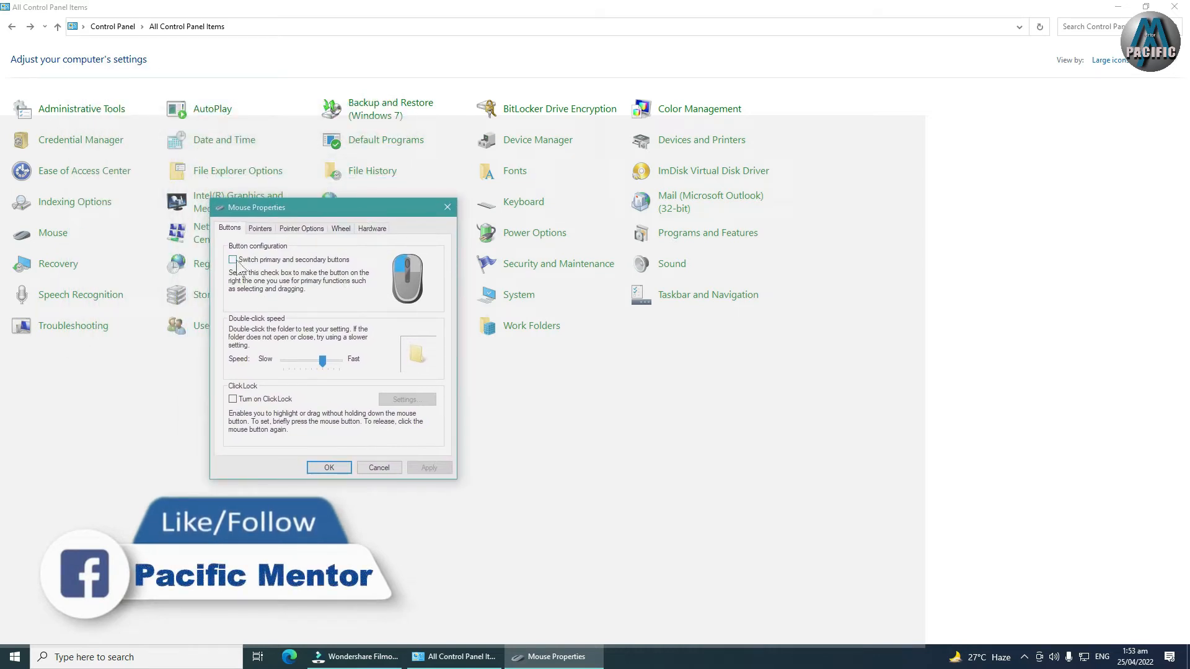
Step: Try switching the primary and secondary mouse buttons, and restore the original button configuration
left_click(327, 267)
left_click(327, 269)
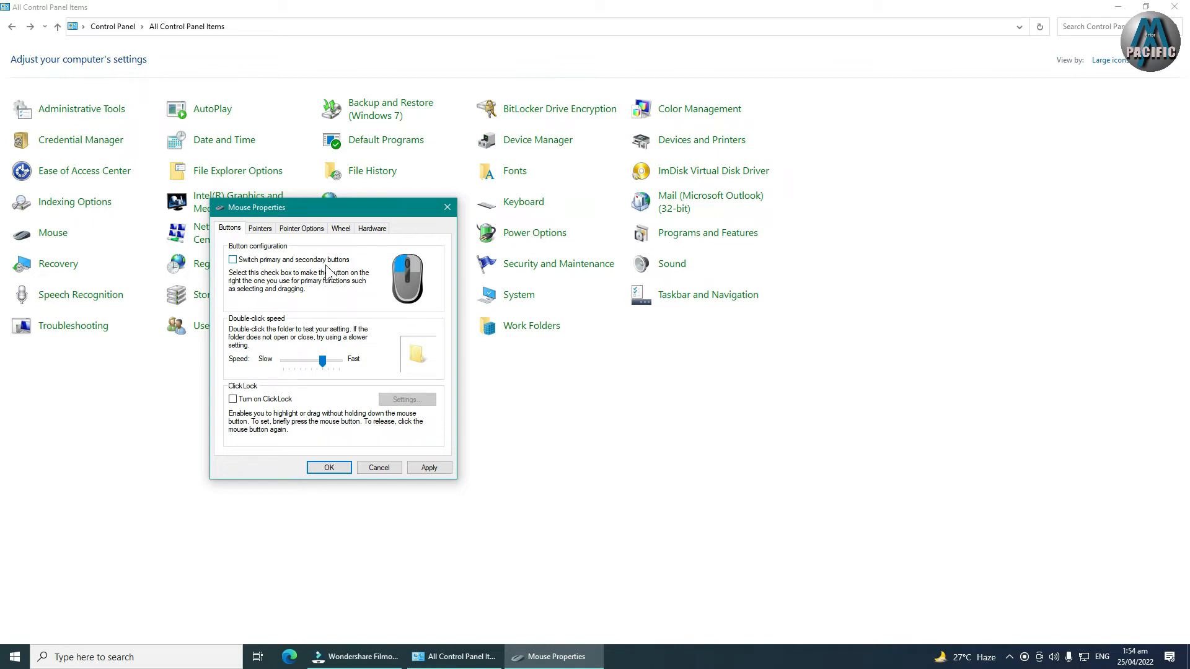
left_click(314, 261)
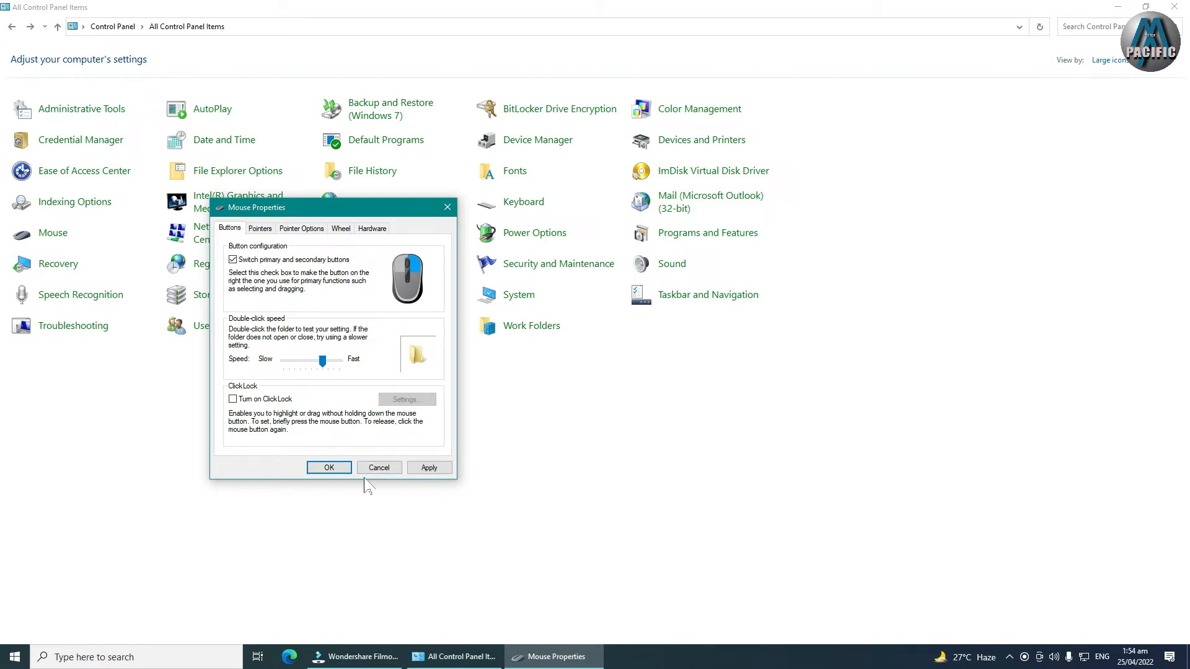
key("Return")
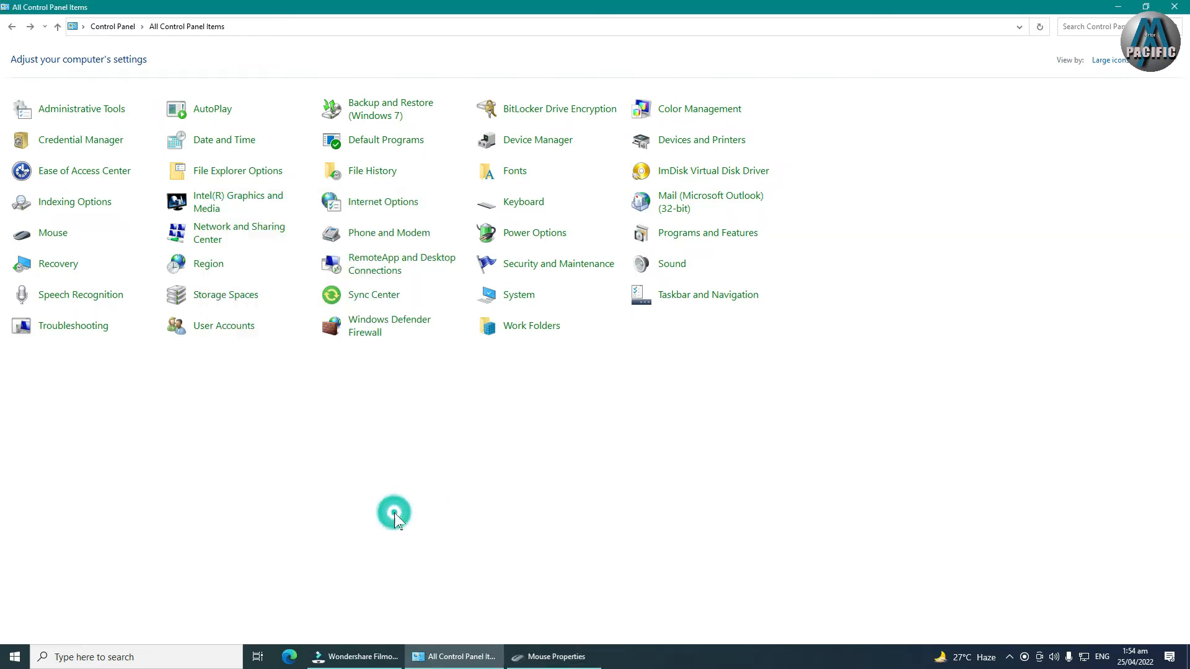
right_click(548, 655)
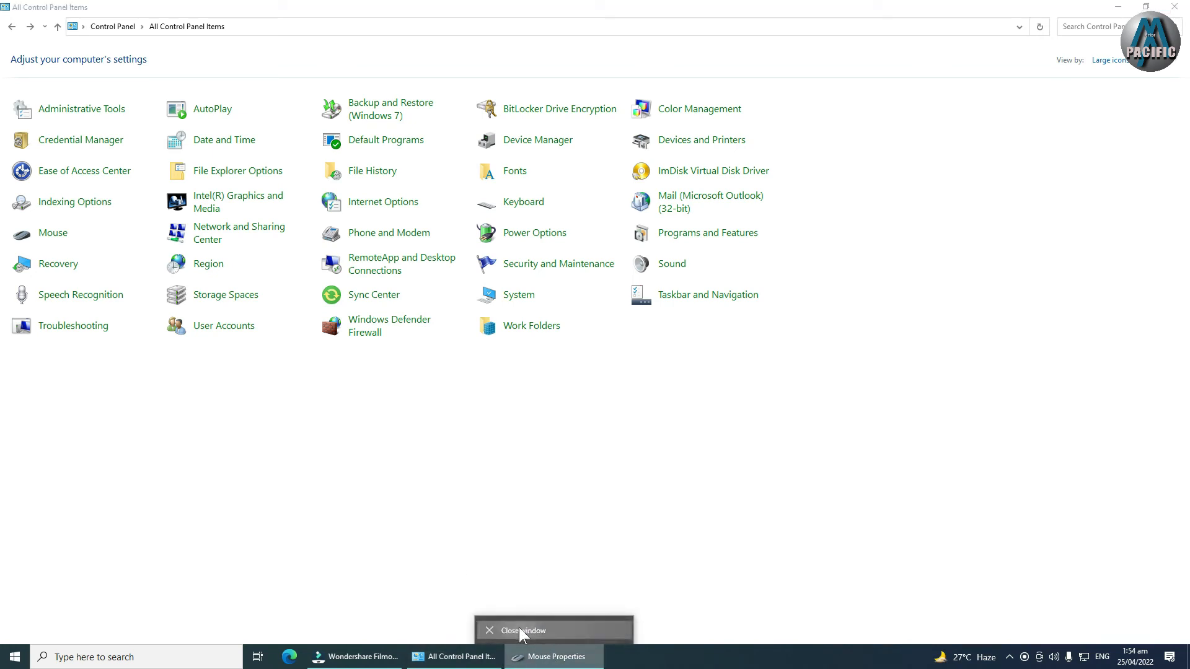
left_click(424, 454)
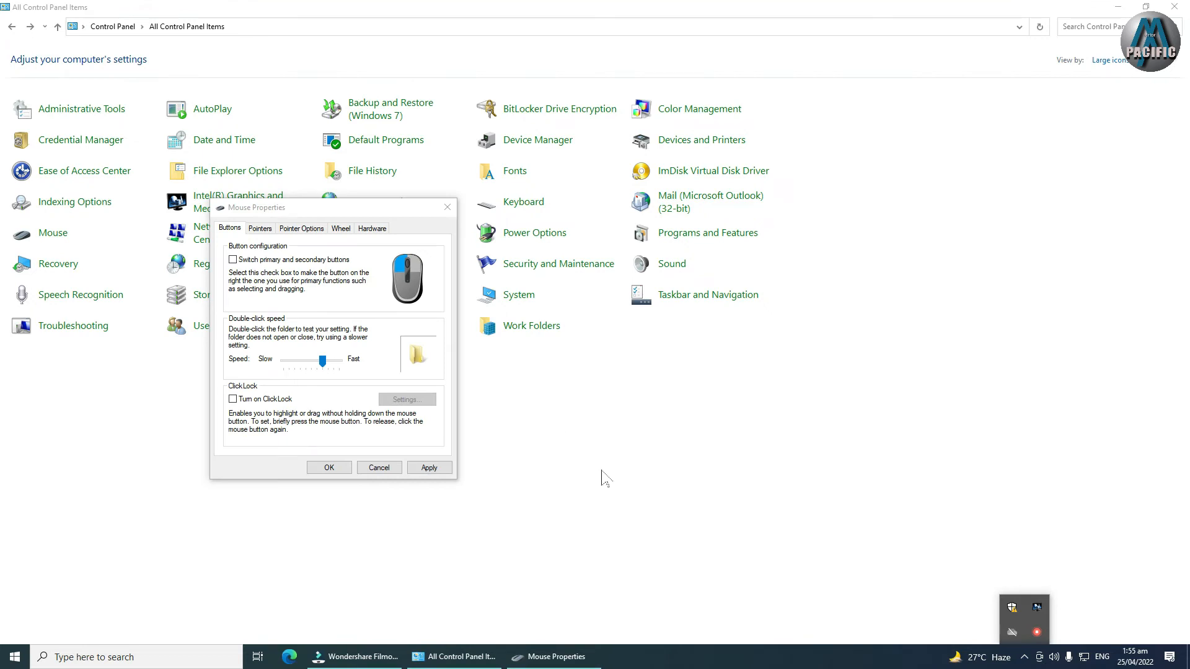
left_click(717, 513)
left_click(520, 662)
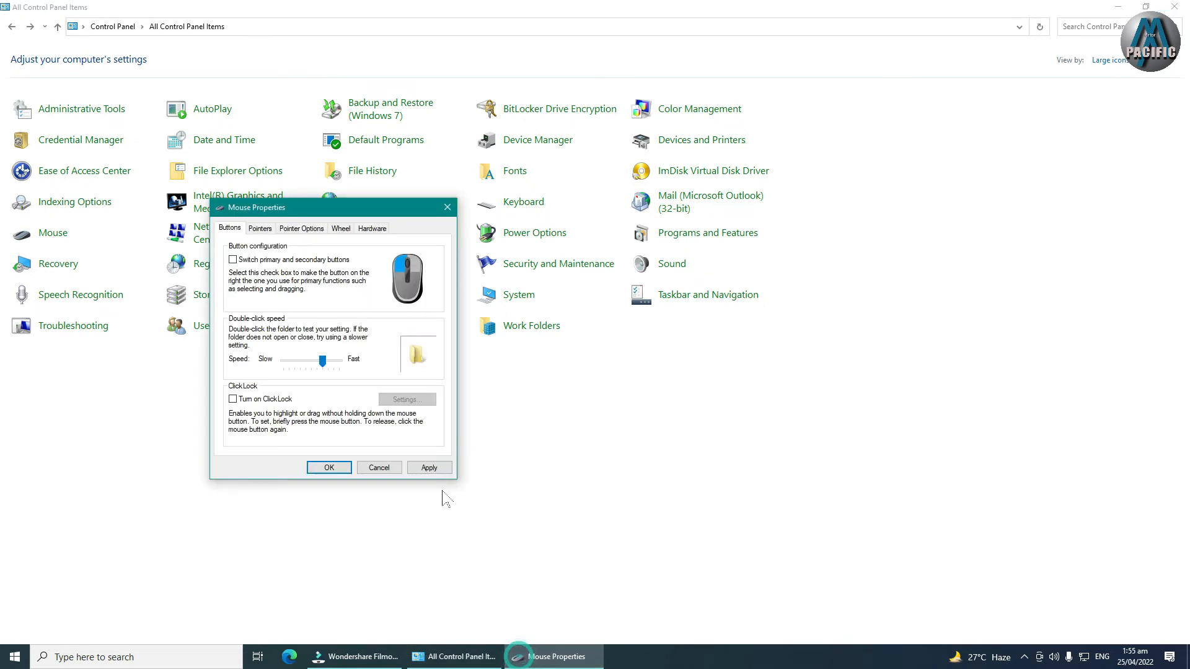
Step: Turn on ClickLock to view its hold-time settings, cancel them, turn ClickLock off again and apply
left_click(234, 400)
left_click(391, 400)
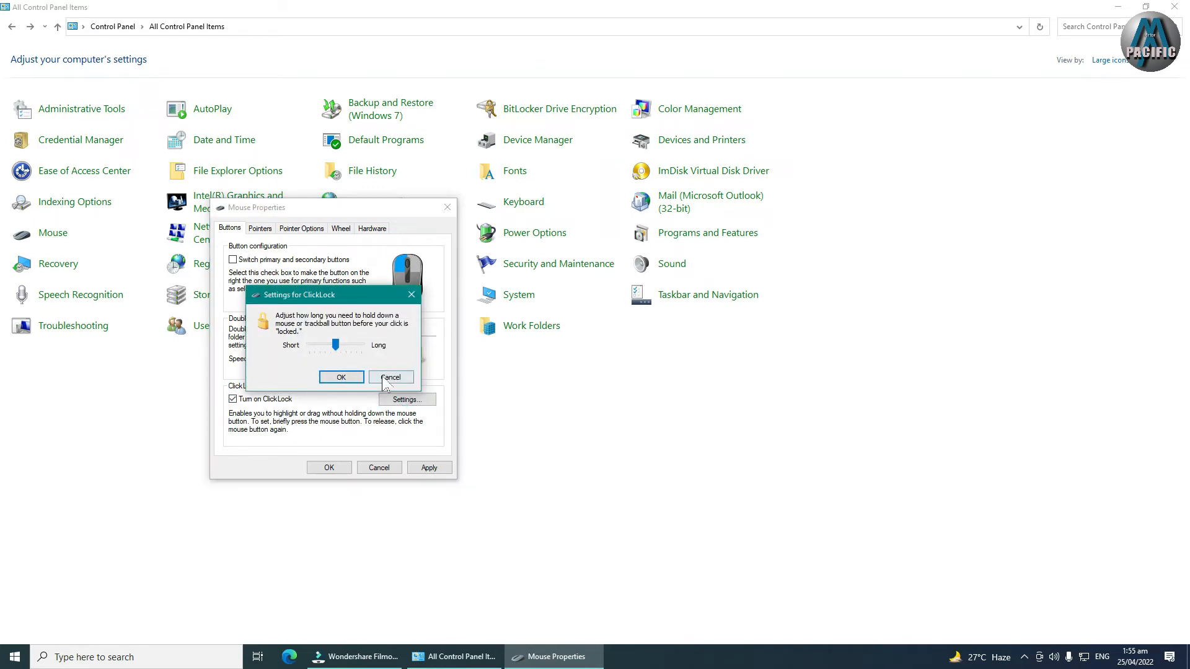
left_click(384, 379)
left_click(233, 399)
left_click(431, 468)
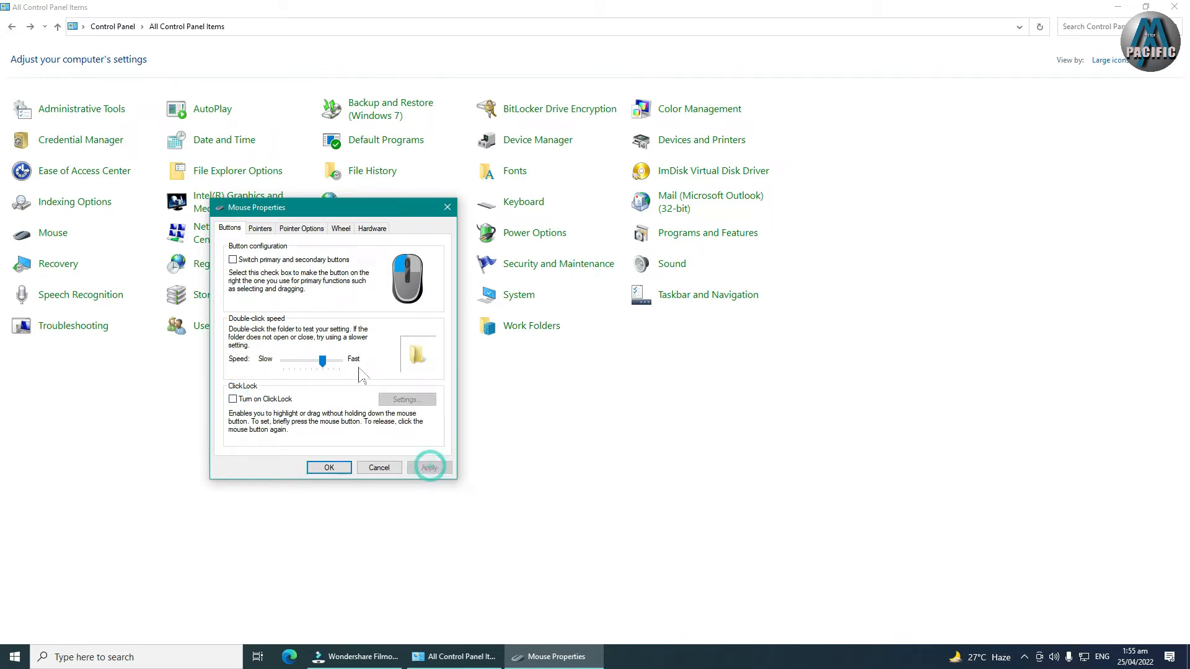
Step: Preview the Windows Black (large) pointer scheme, and select the Windows Inverted (system scheme) instead
left_click(258, 229)
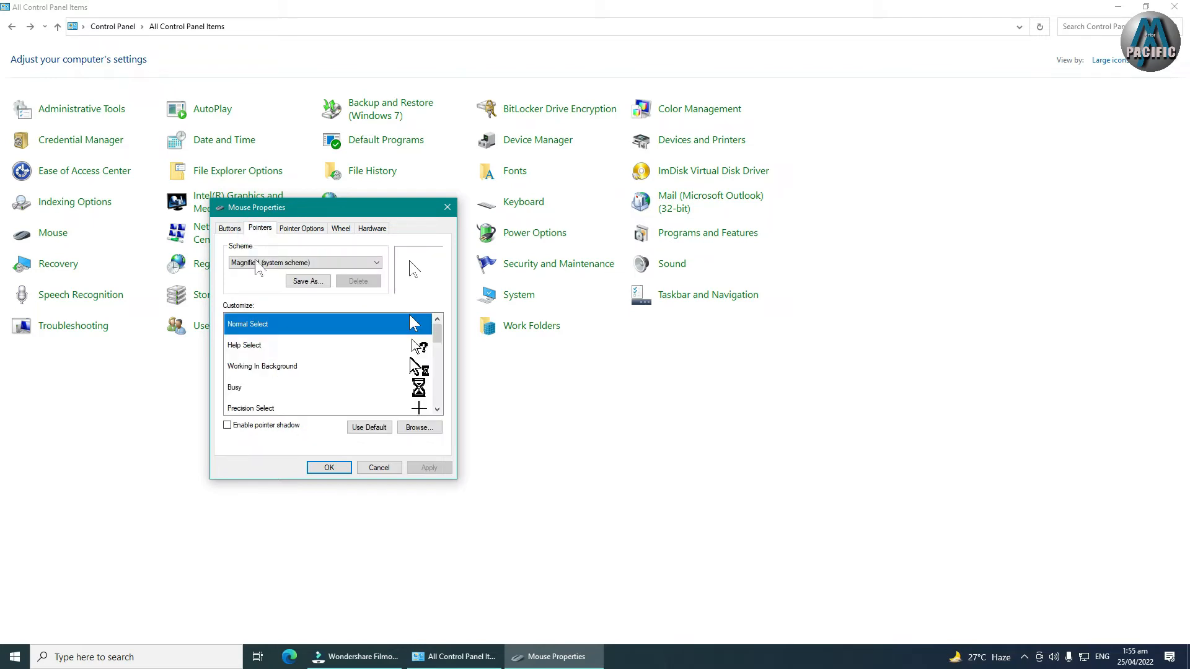
left_click(246, 263)
left_click(285, 296)
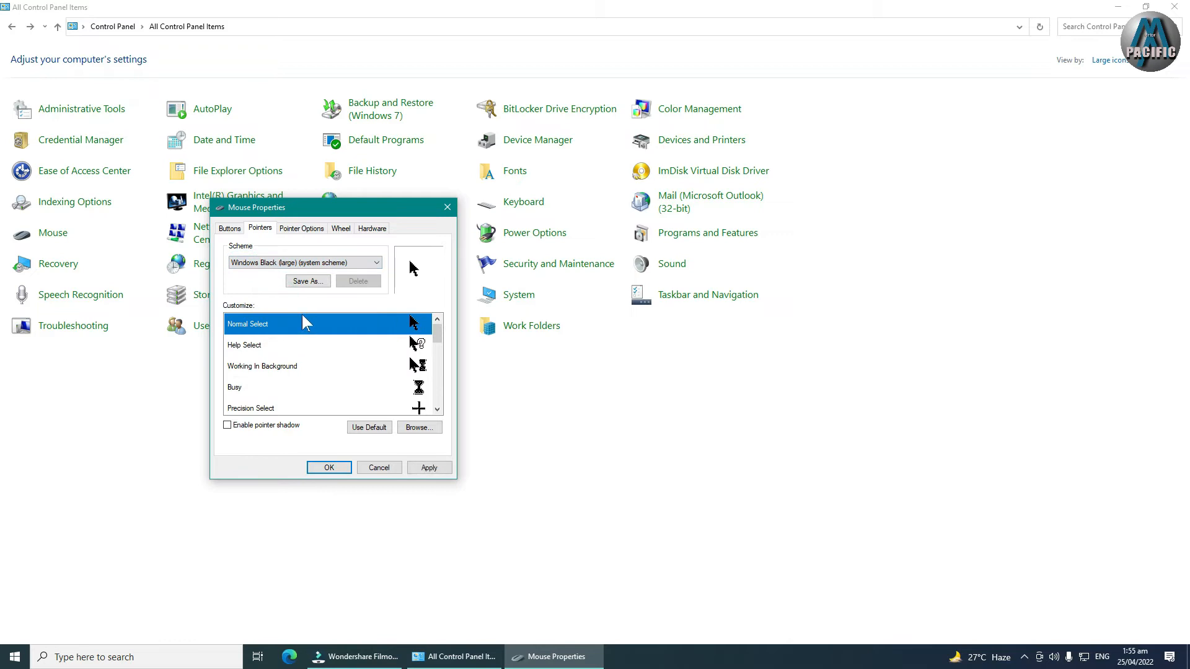
left_click(340, 263)
left_click(313, 355)
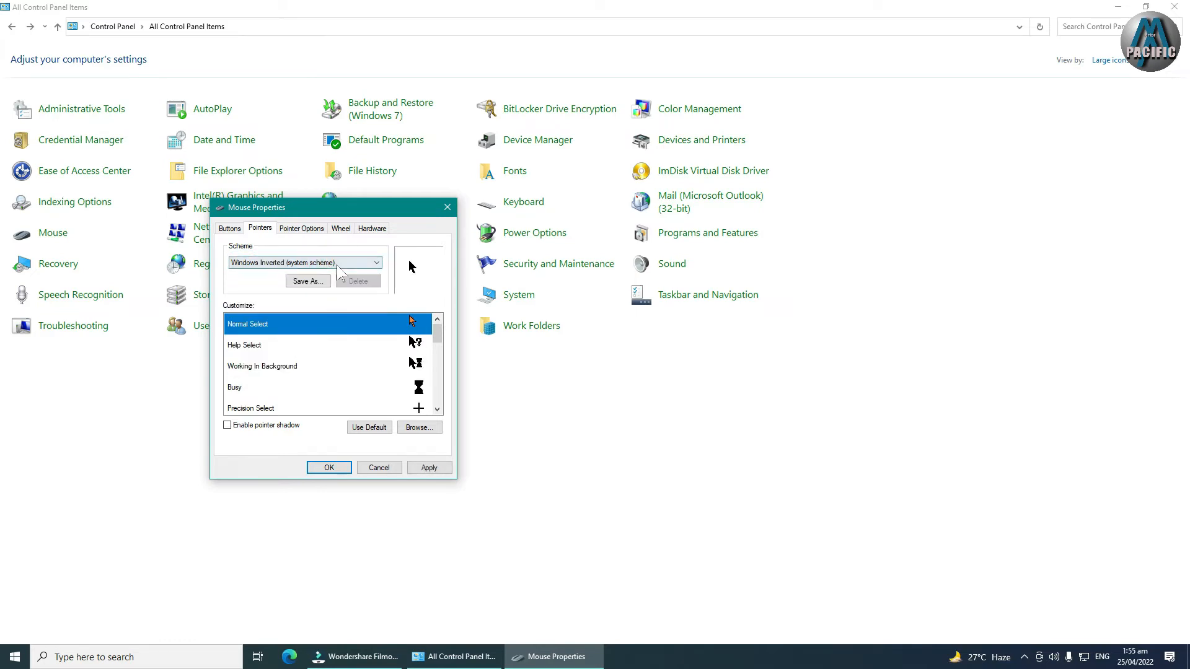
Step: Select the Magnified (system scheme) pointer scheme and look through its customizable pointers down to Person Select
left_click(369, 263)
left_click(334, 282)
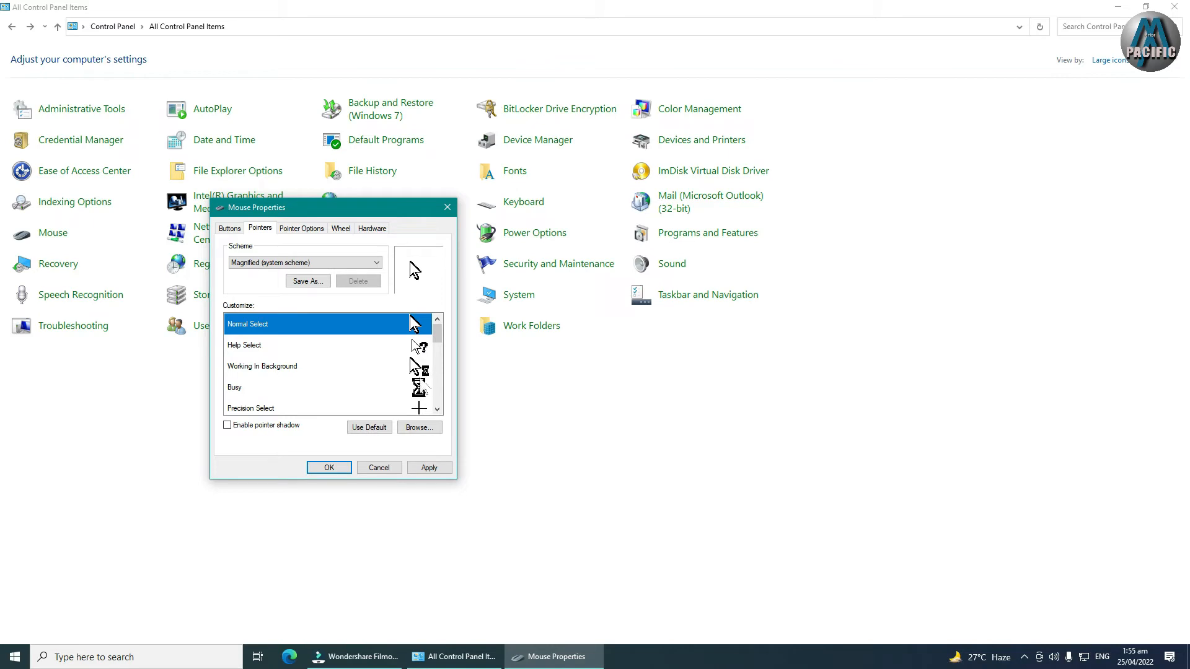
scroll(434, 341, "down", 1)
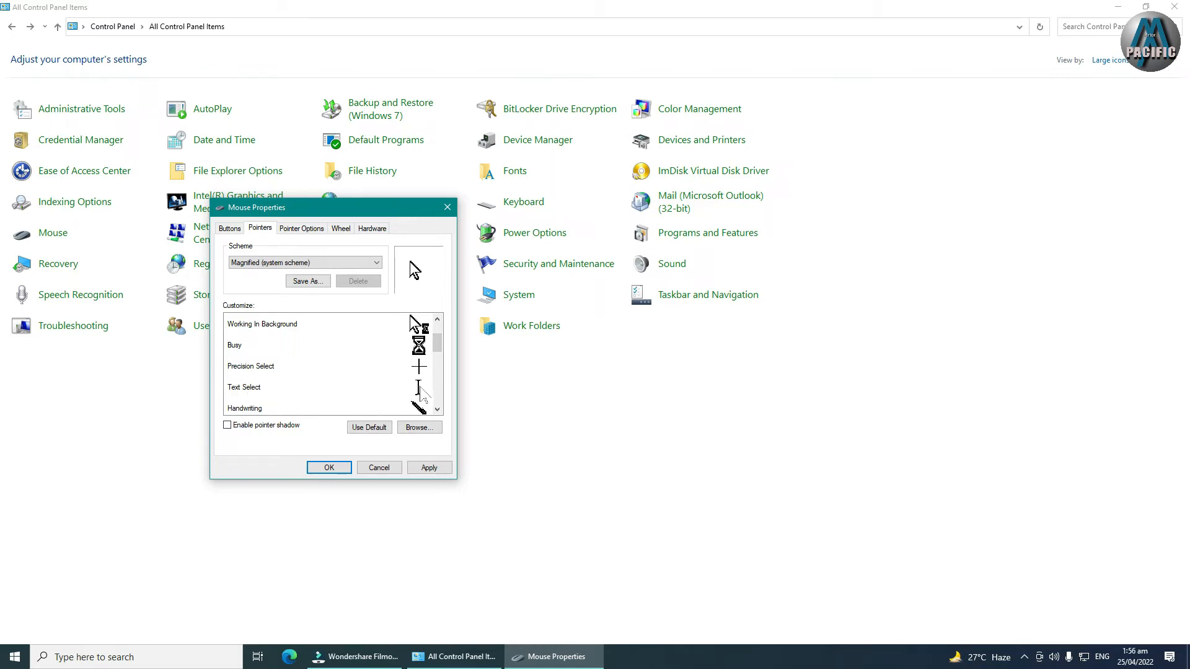
left_click_drag(438, 341, 439, 365)
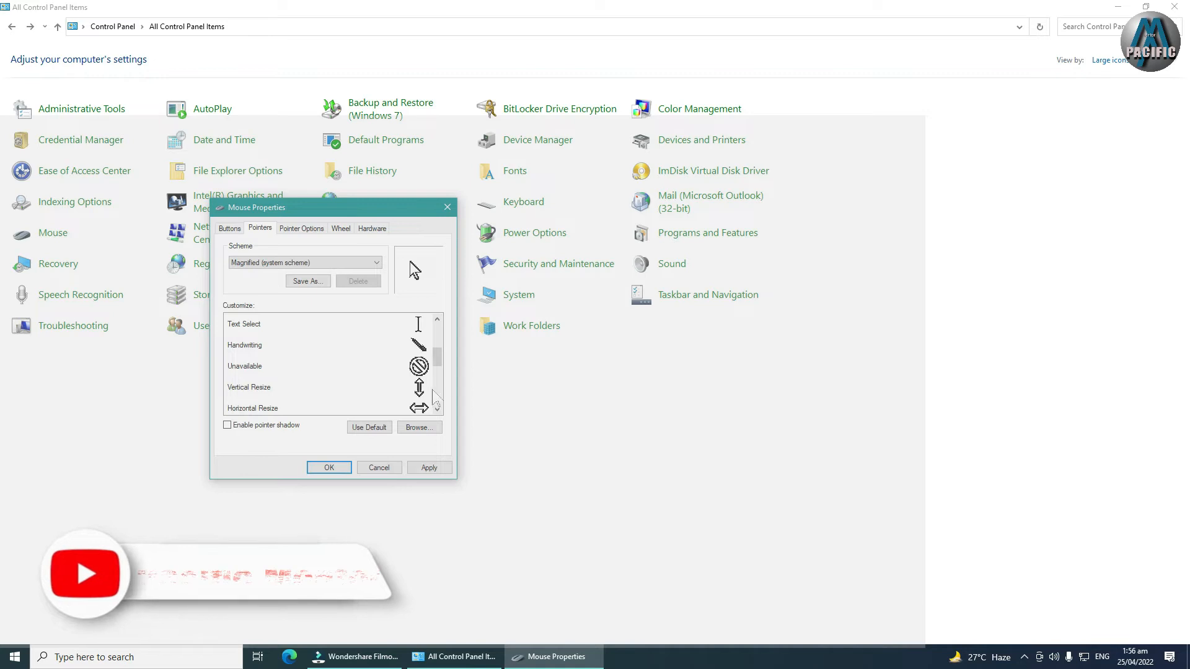
scroll(423, 361, "down", 2)
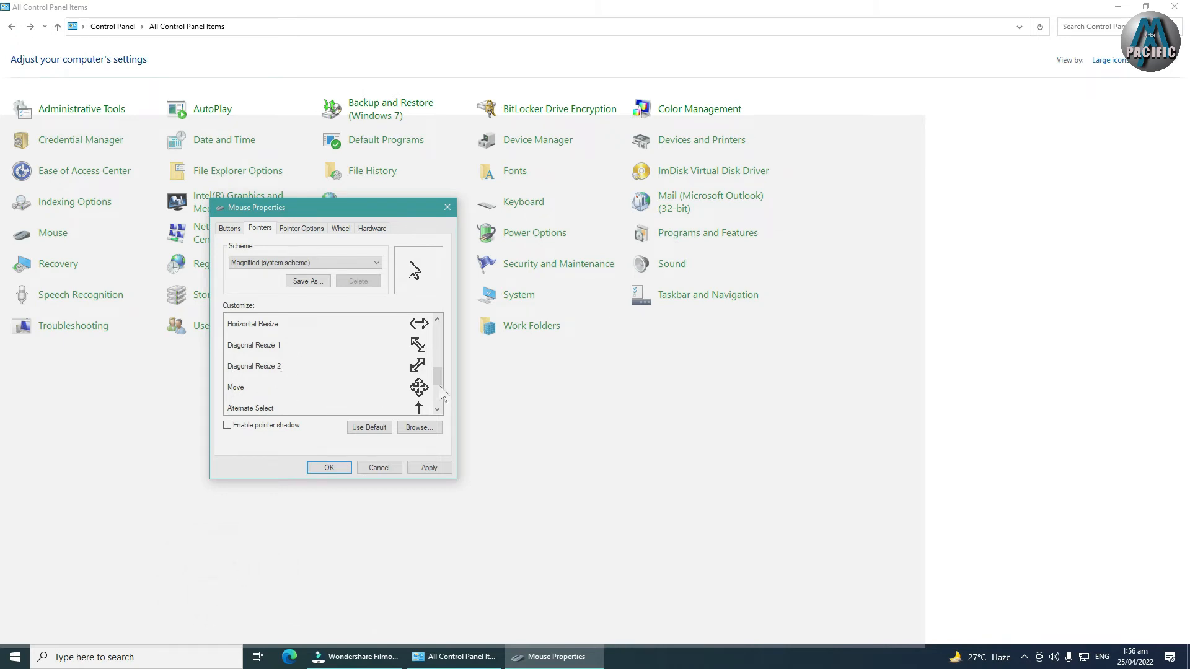
scroll(251, 387, "down", 1)
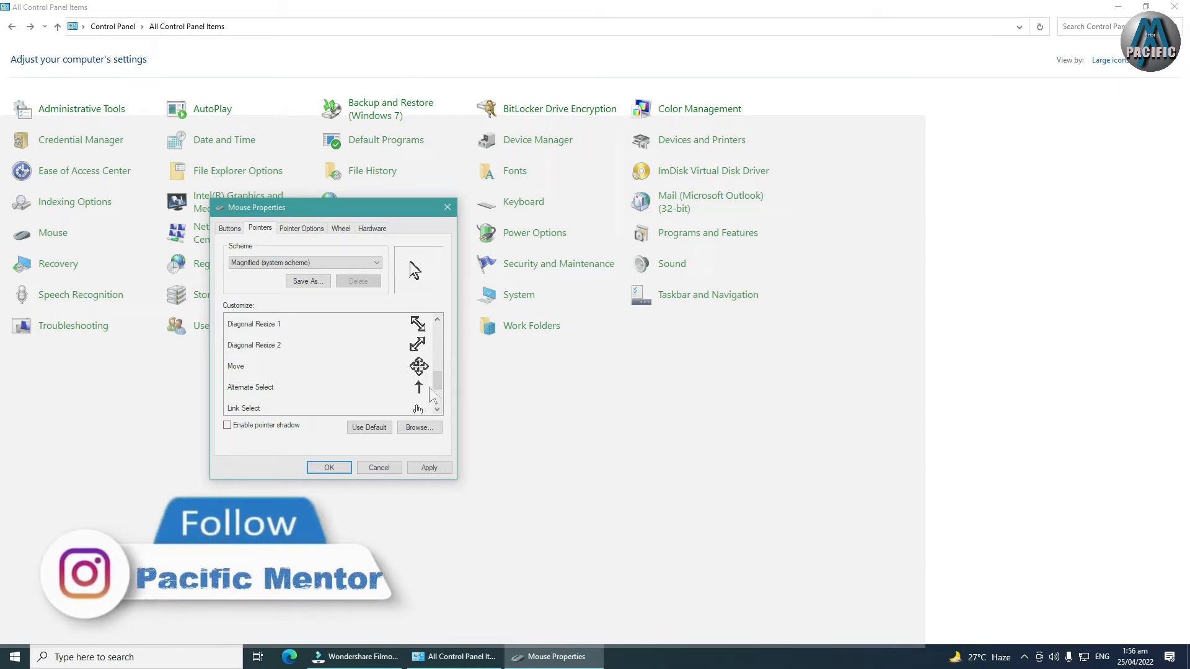
scroll(434, 379, "down", 1)
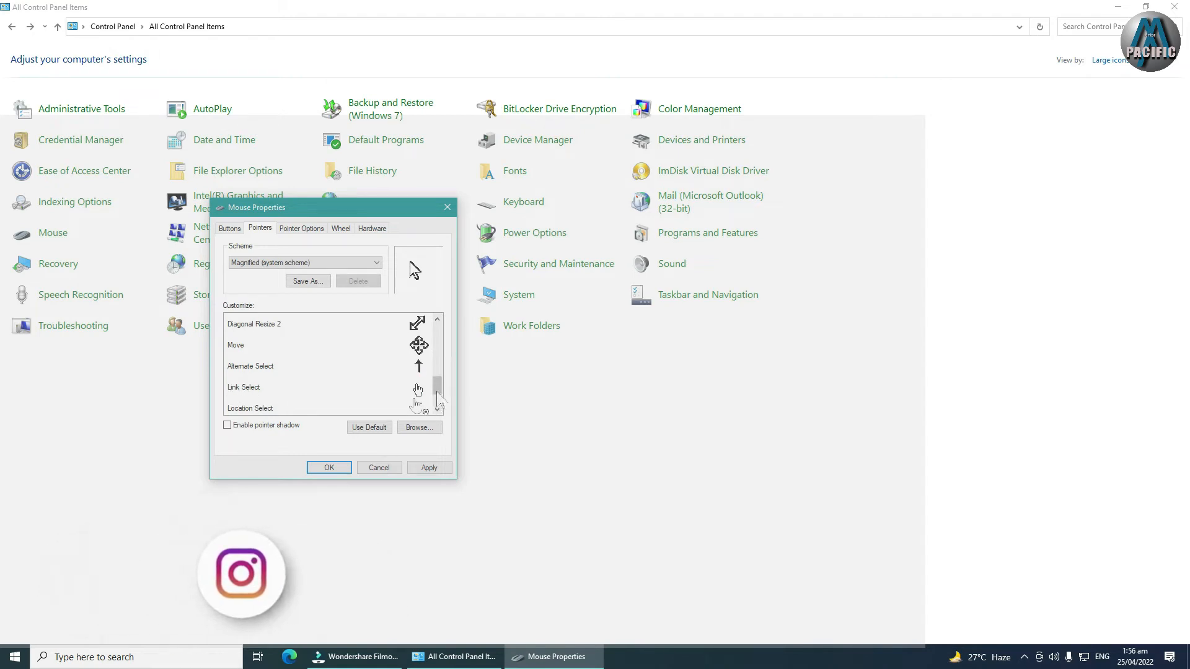
scroll(434, 390, "down", 1)
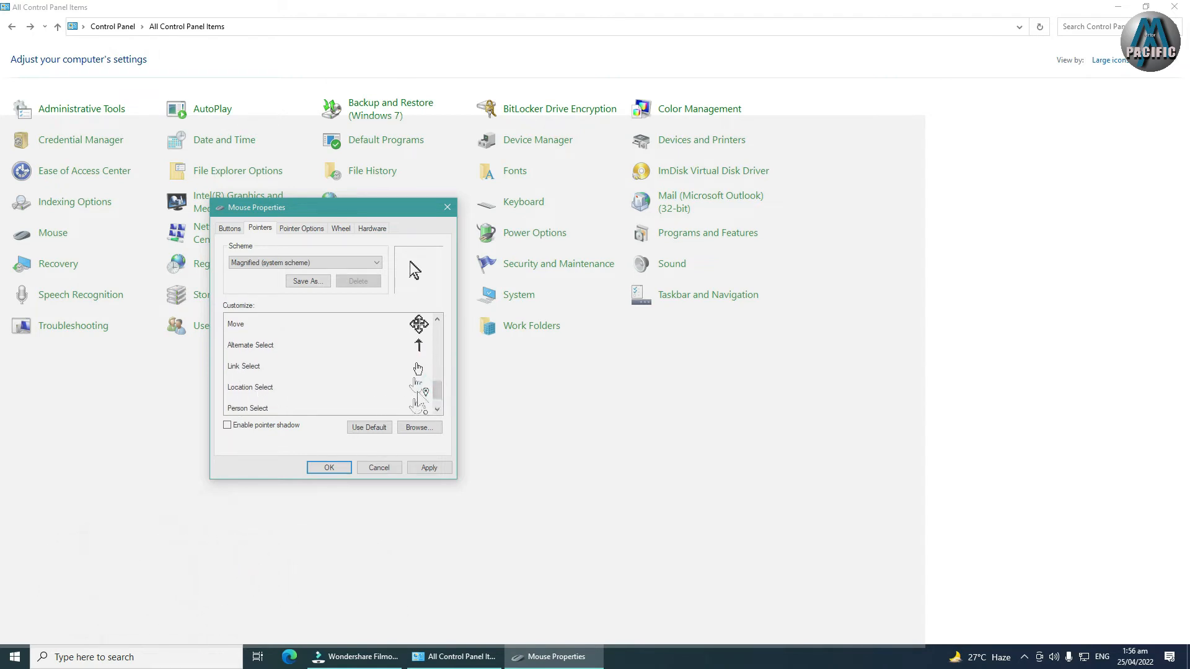
scroll(424, 379, "down", 1)
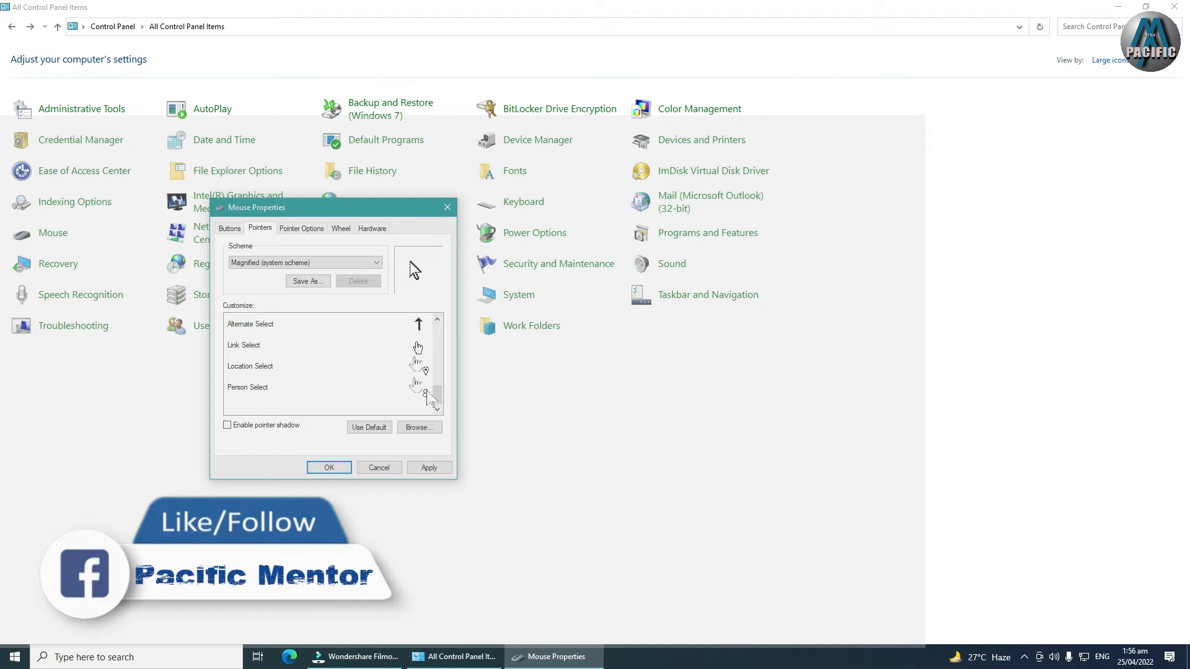
Step: Preview the Location Select, Link Select and Person Select pointers, and reselect Normal Select
left_click(424, 396)
left_click(424, 371)
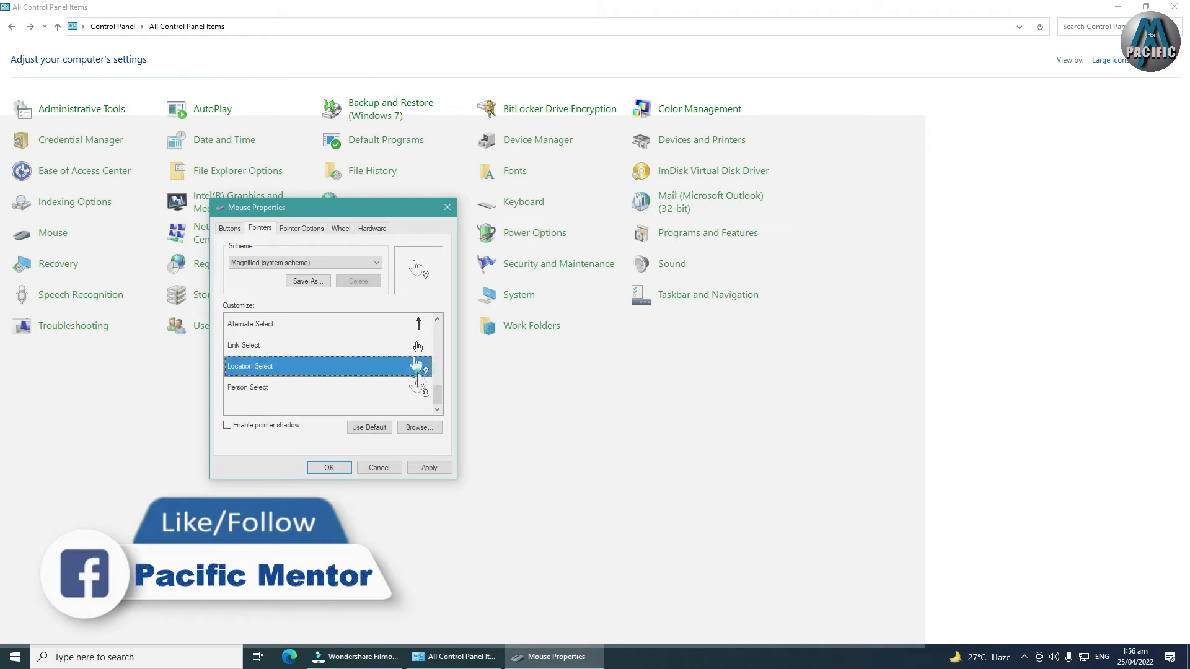
left_click(424, 348)
left_click(423, 371)
left_click(424, 390)
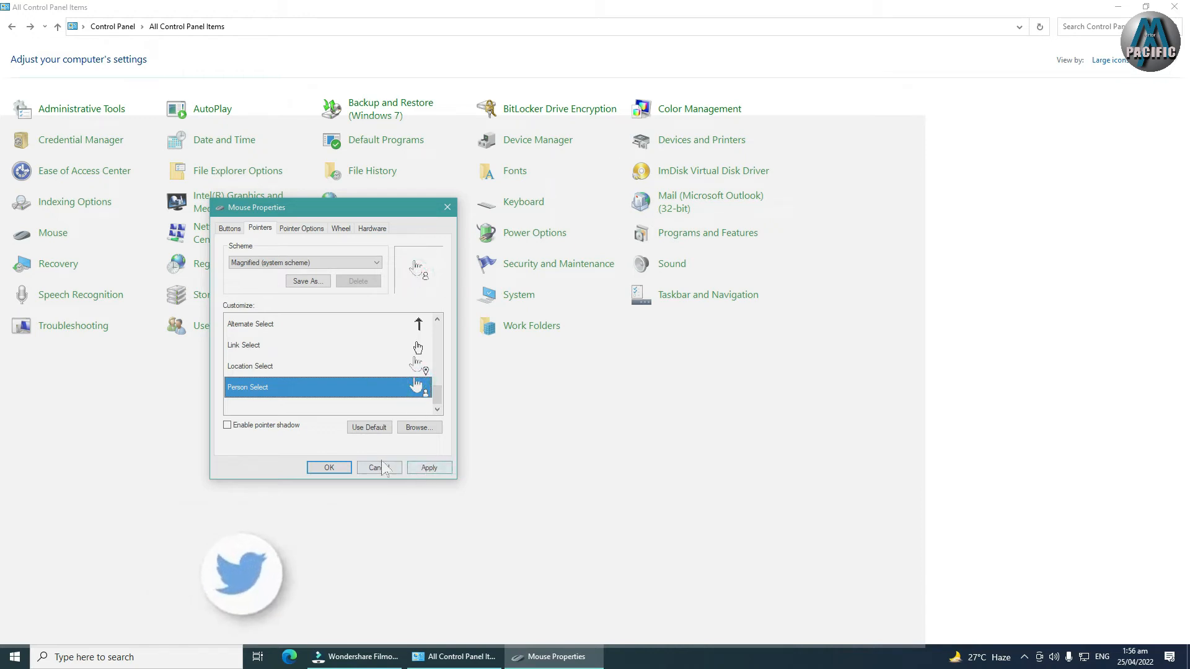
left_click_drag(438, 398, 437, 328)
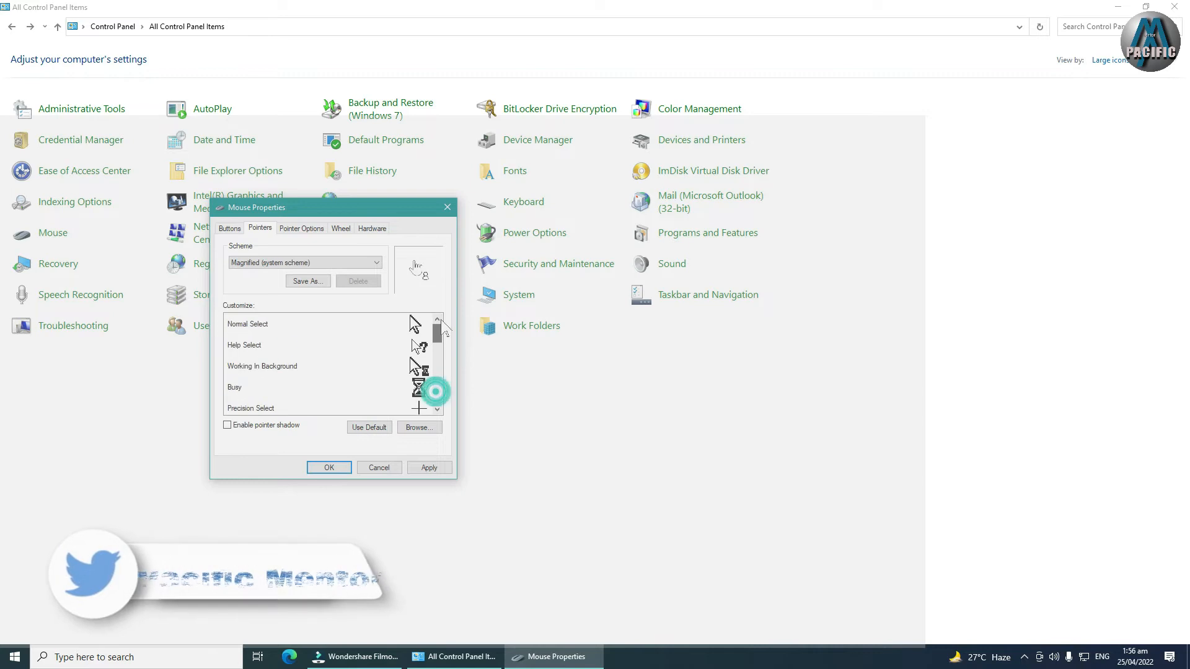
left_click(310, 324)
Step: Raise the pointer speed slightly and enable automatically moving the pointer to the default button in a dialog box
left_click(309, 228)
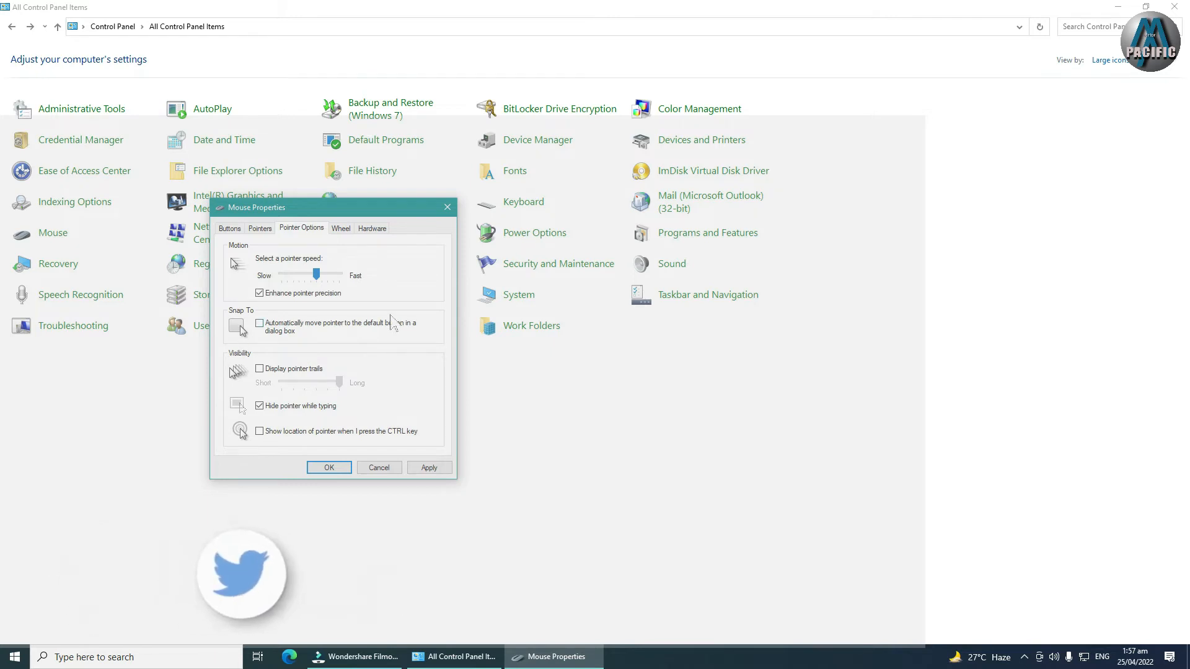
mouse_move(316, 274)
left_mouse_down()
mouse_move(334, 274)
mouse_move(323, 277)
left_mouse_up()
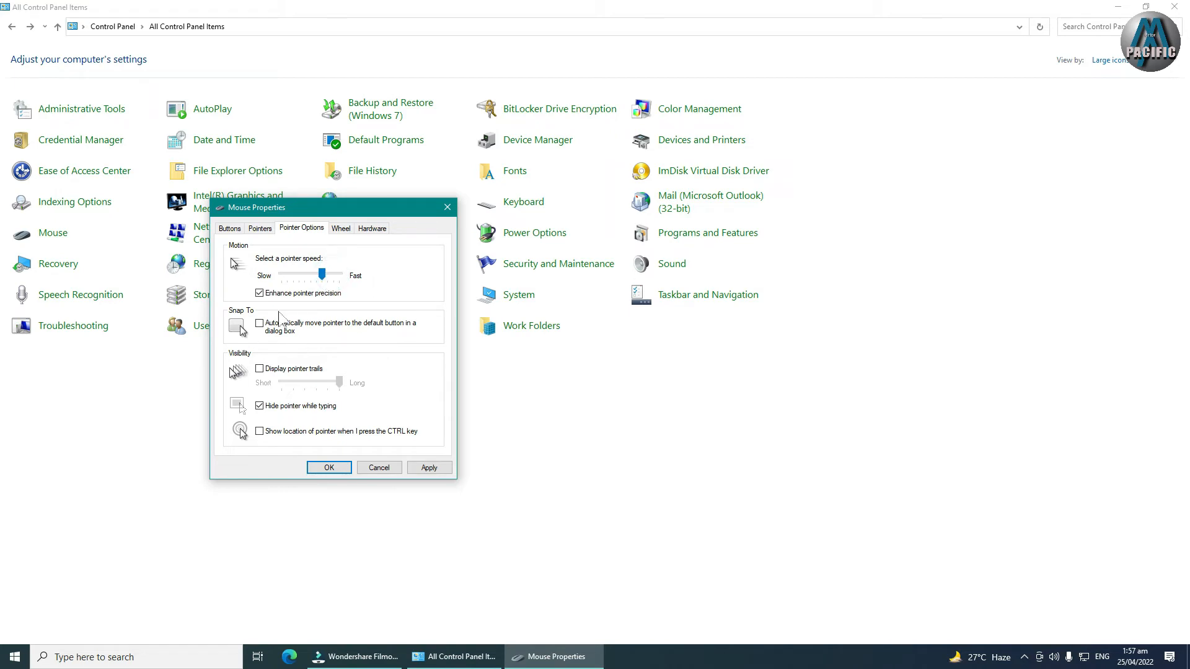
left_click_drag(321, 274, 328, 274)
left_click_drag(332, 282, 324, 279)
left_click(260, 326)
left_click(259, 324)
left_click(260, 327)
Step: Preview long pointer trails and turn the trails off again
left_click(259, 368)
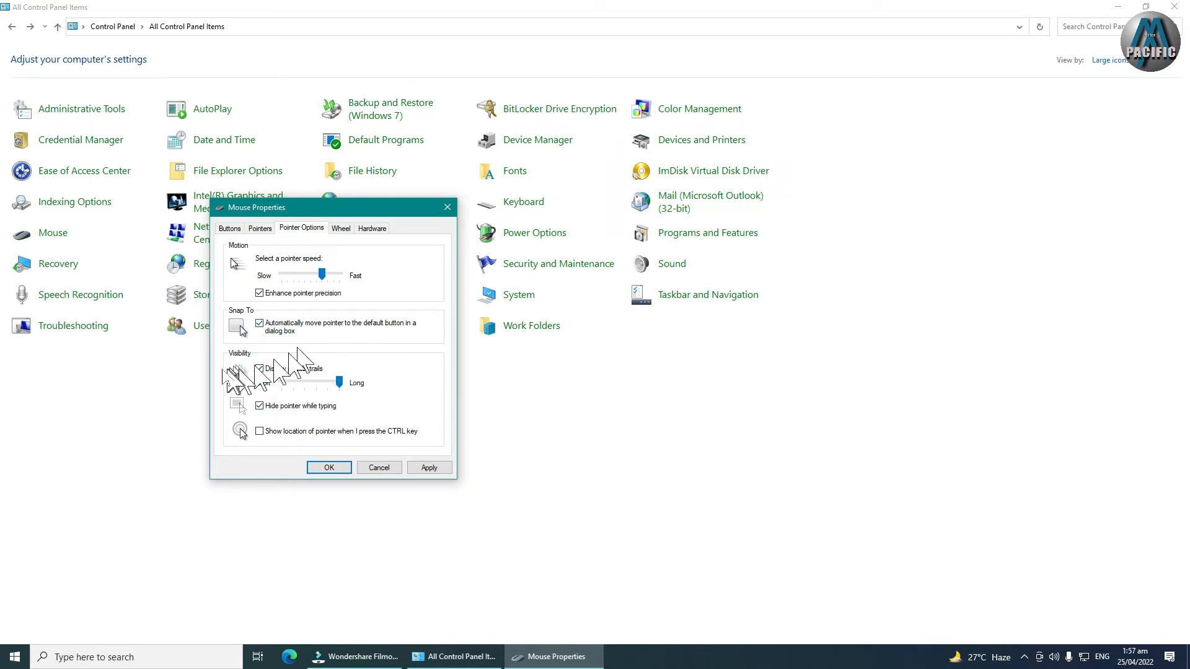
mouse_move(339, 381)
left_mouse_down()
mouse_move(293, 383)
mouse_move(339, 382)
left_mouse_up()
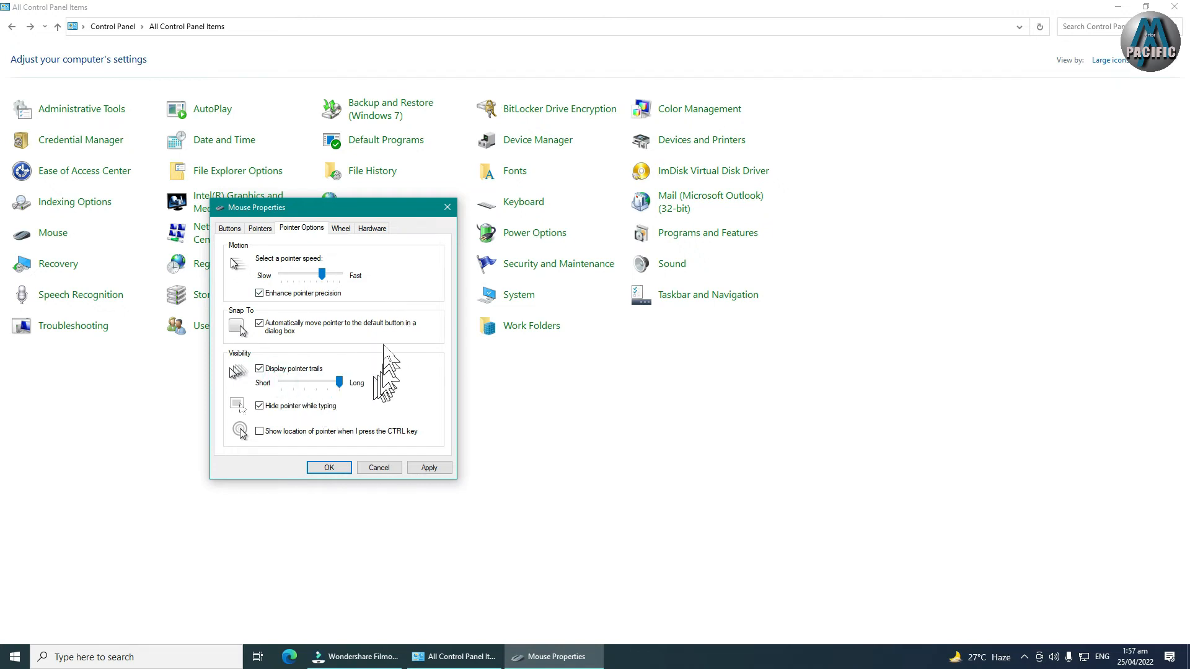
left_click(259, 369)
Step: Turn off hiding the pointer while typing and apply the pointer settings
left_click(260, 406)
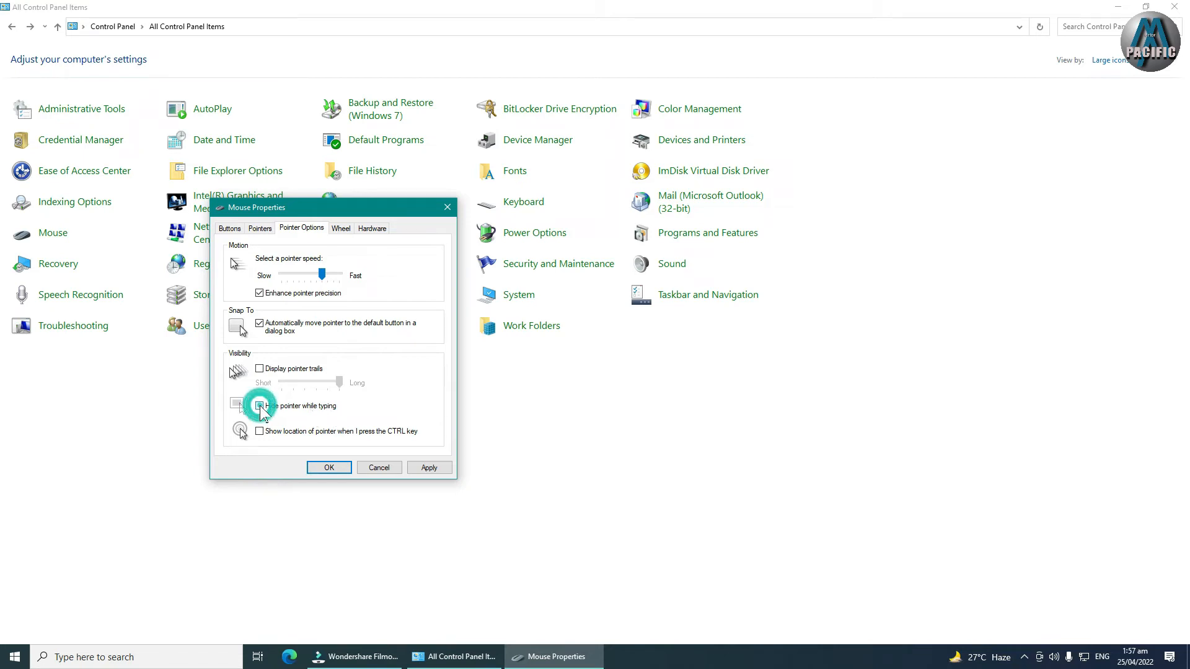
left_click(260, 407)
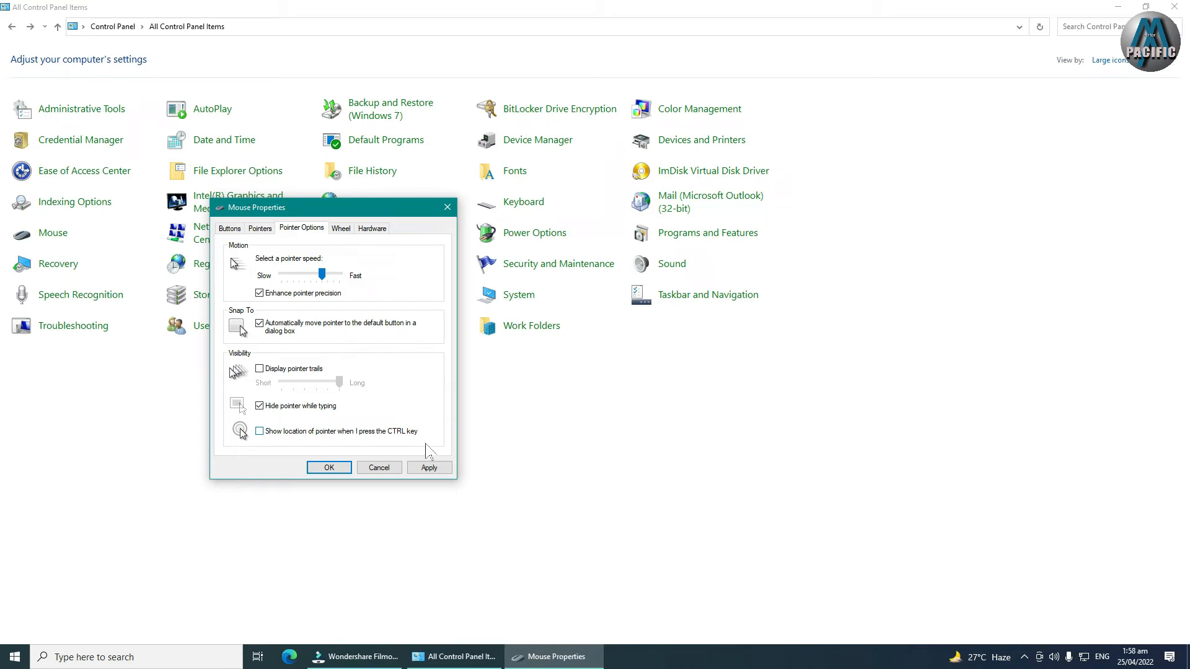
left_click(259, 406)
left_click(429, 467)
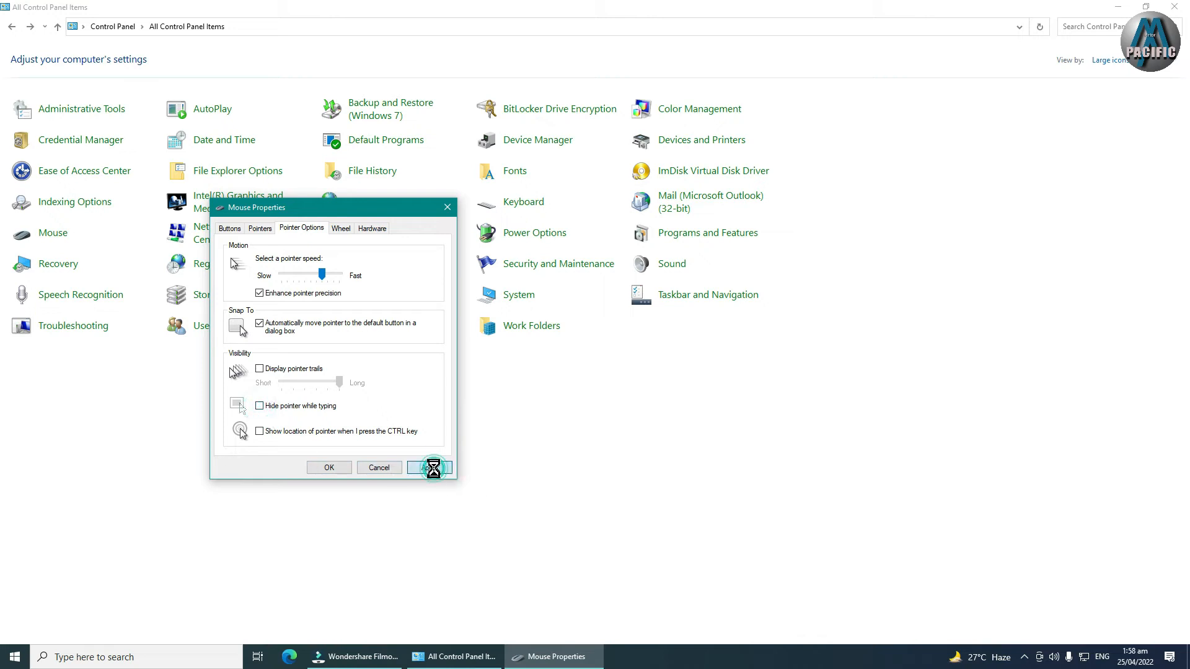
Step: View the mouse wheel and hardware settings, and close the Mouse properties without further changes
left_click(343, 229)
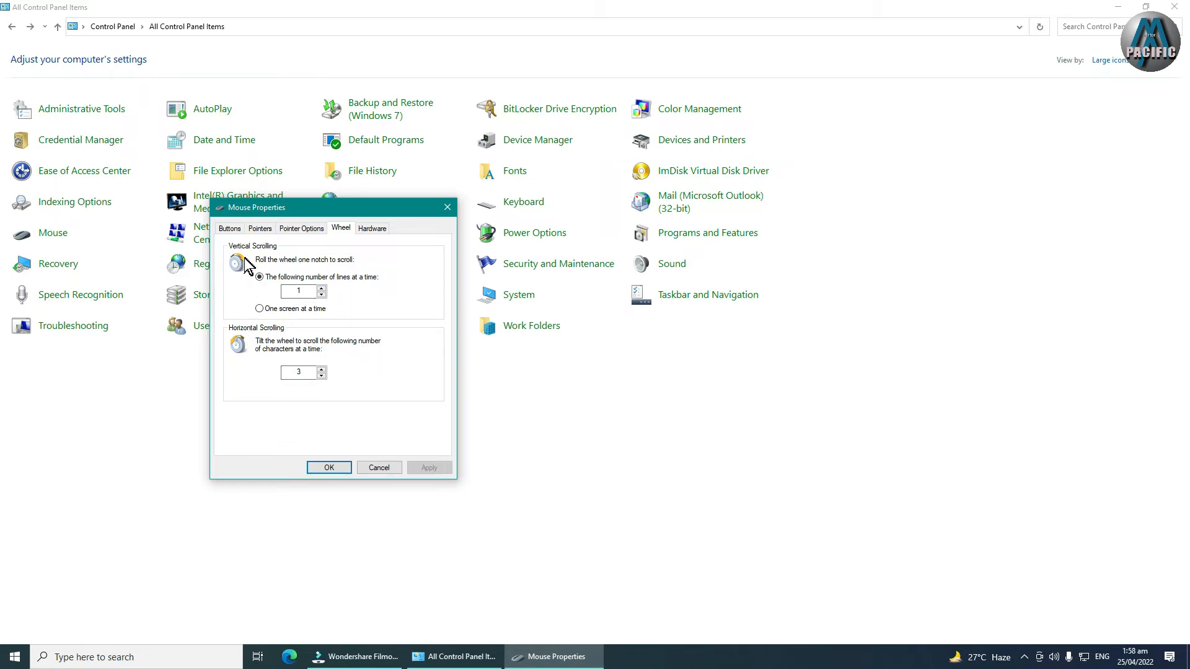
left_click(372, 228)
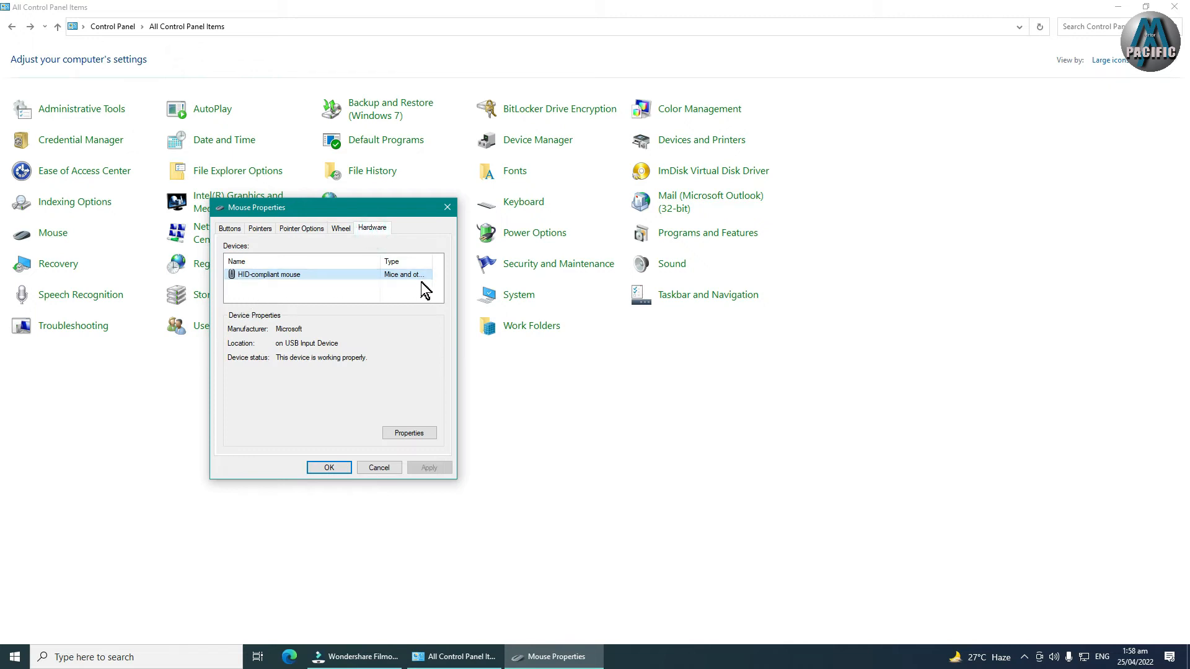
left_click(378, 468)
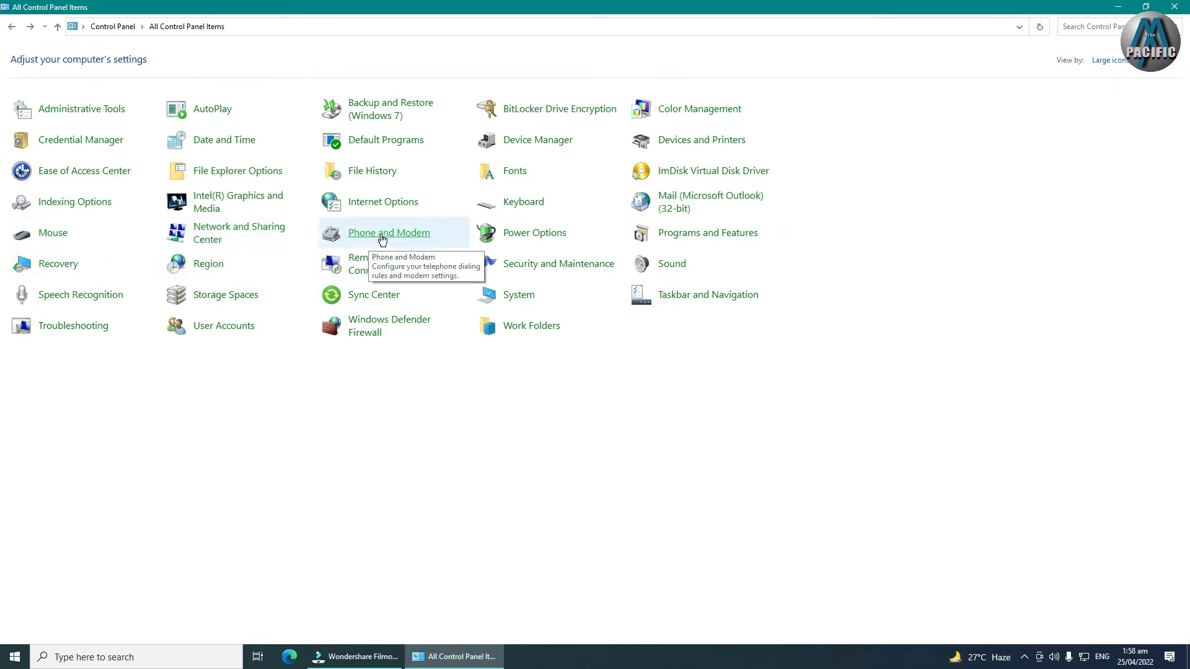
Step: View the Power Options and the Balanced plan's settings, and return to the list of all Control Panel items
left_click(520, 236)
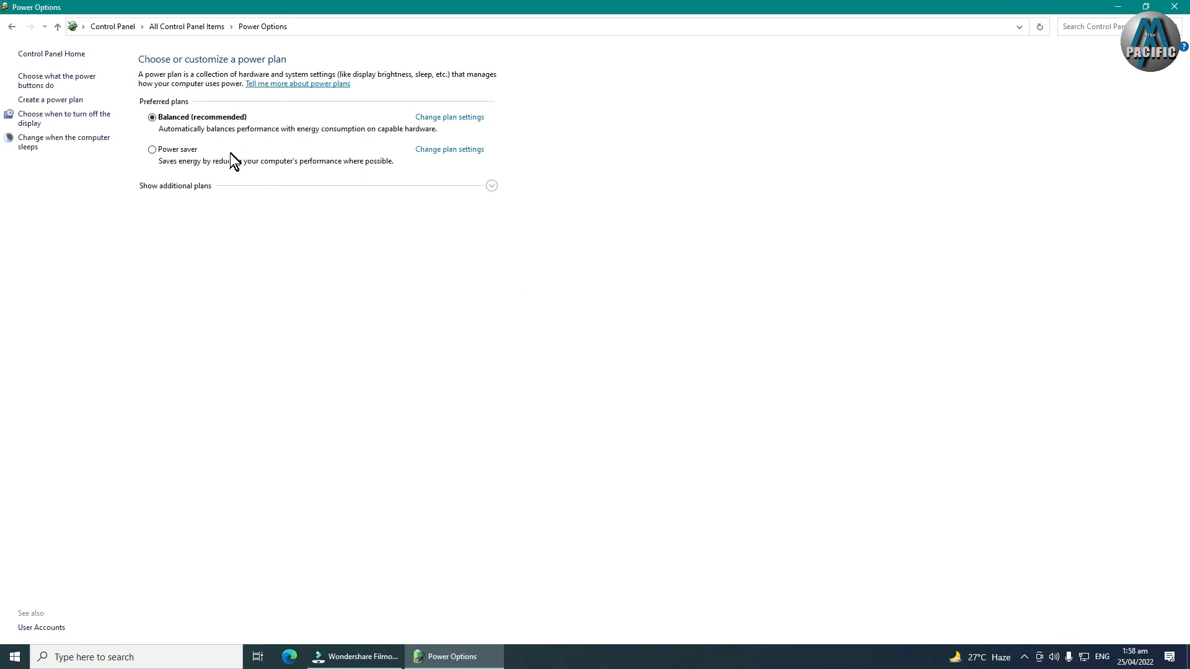
left_click(435, 116)
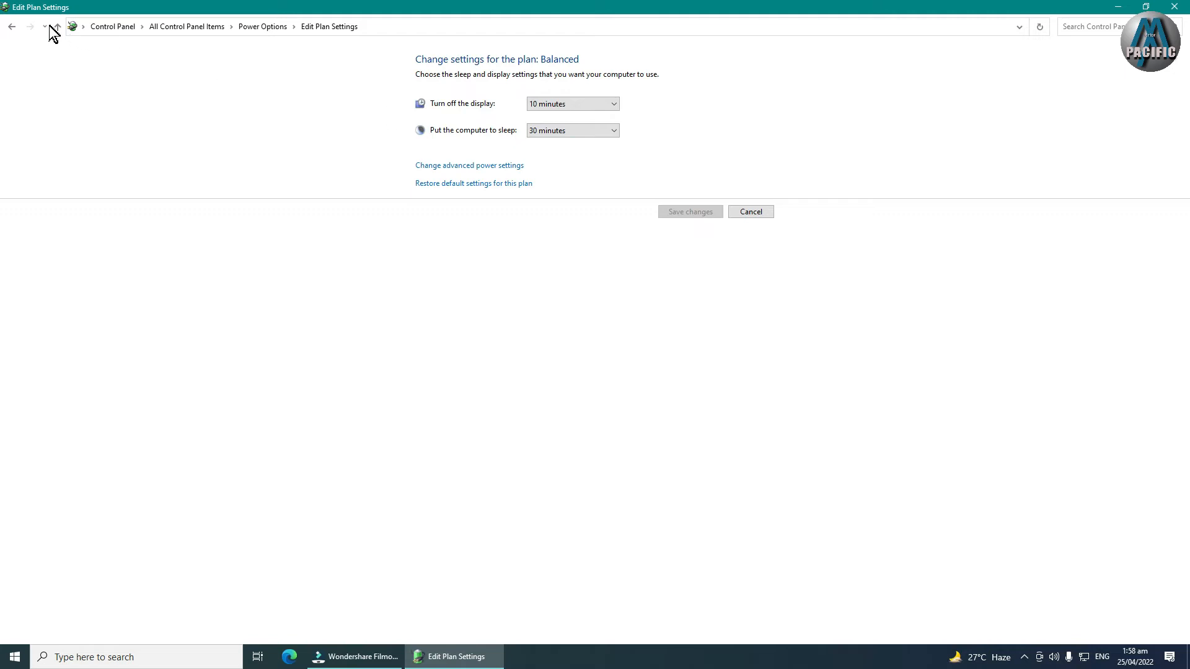
left_click(12, 26)
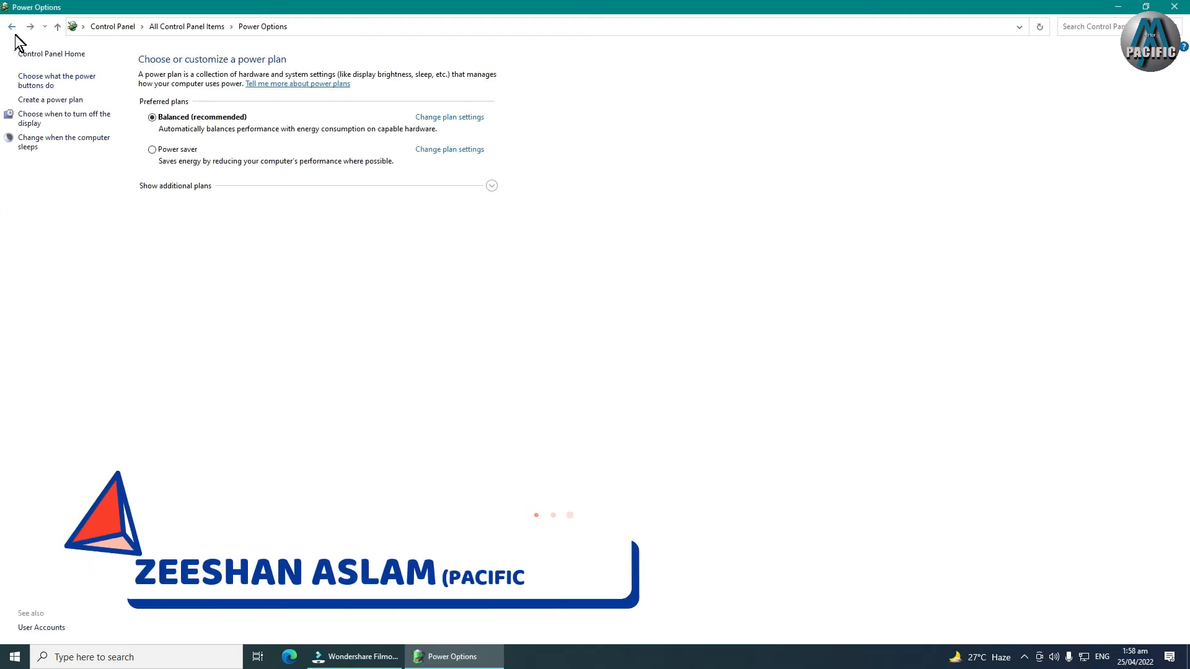
left_click(20, 55)
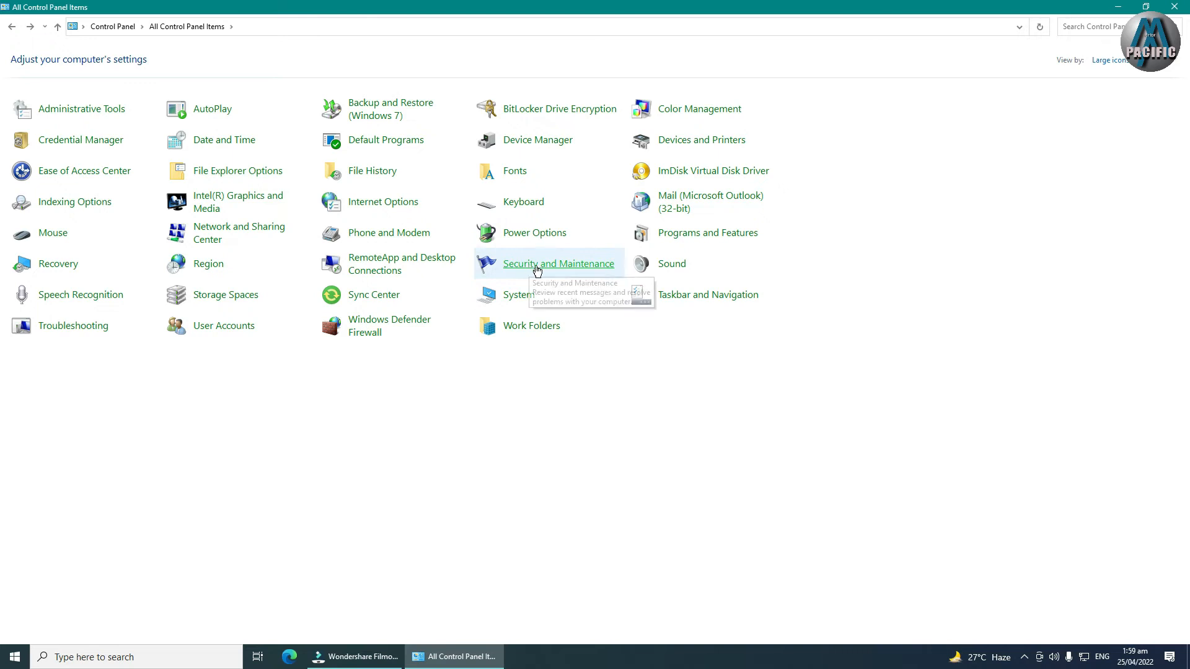
Step: View the Security and Maintenance page and return to the list of all Control Panel items
left_click(561, 267)
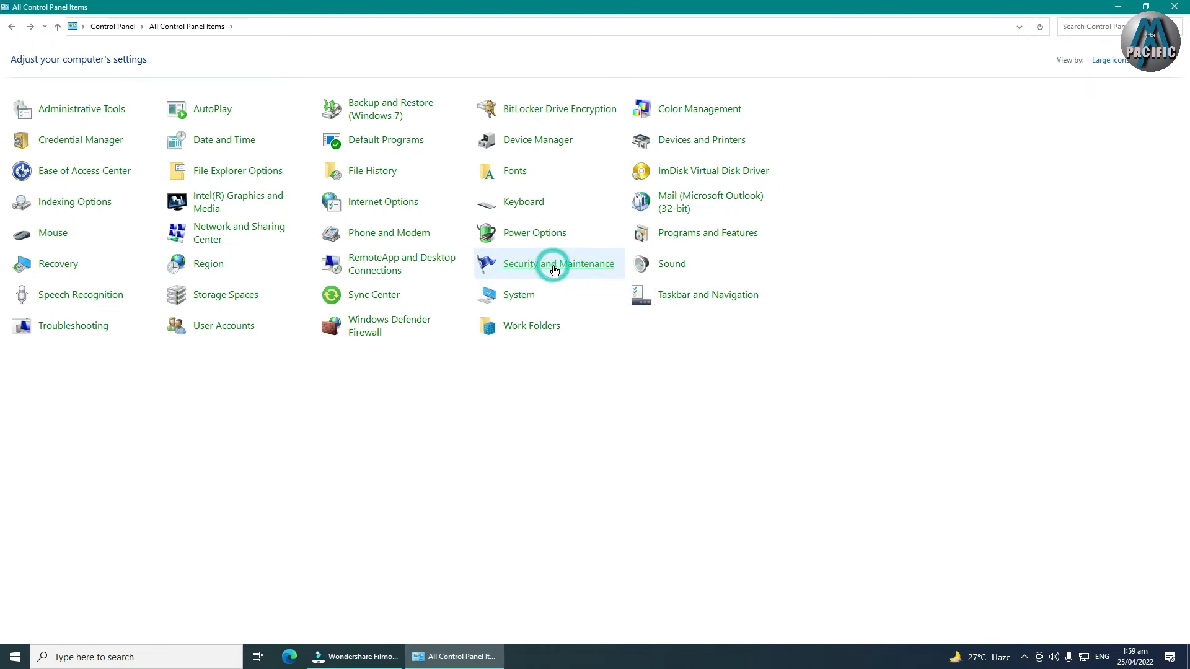
left_click(554, 271)
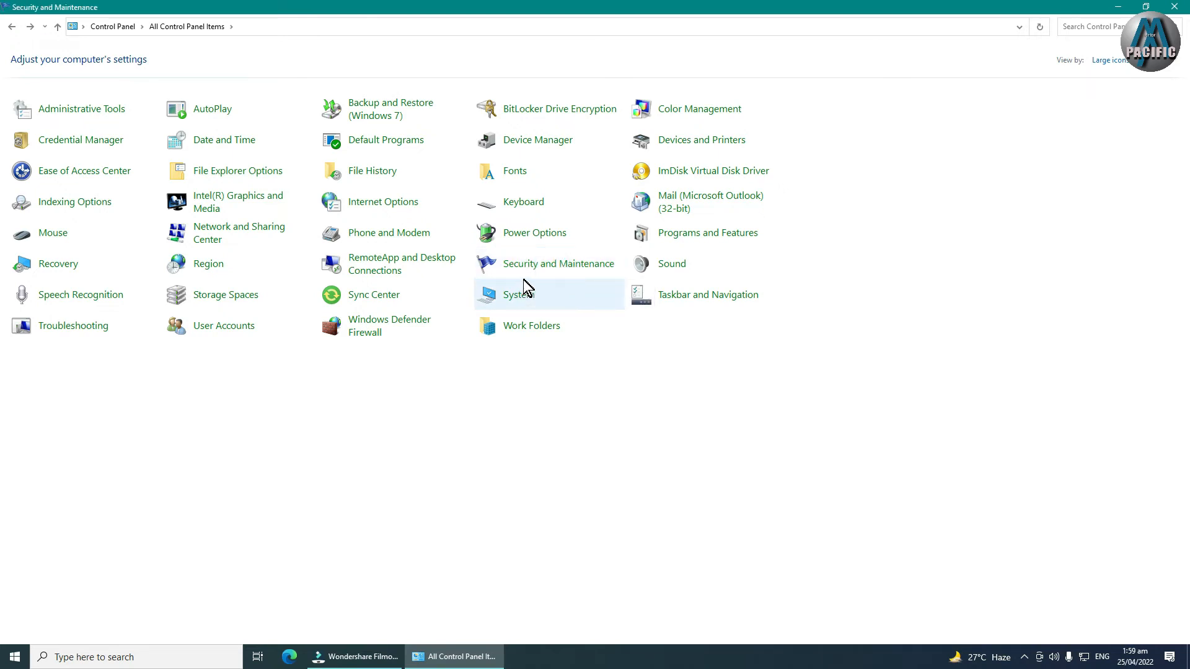
left_click(11, 26)
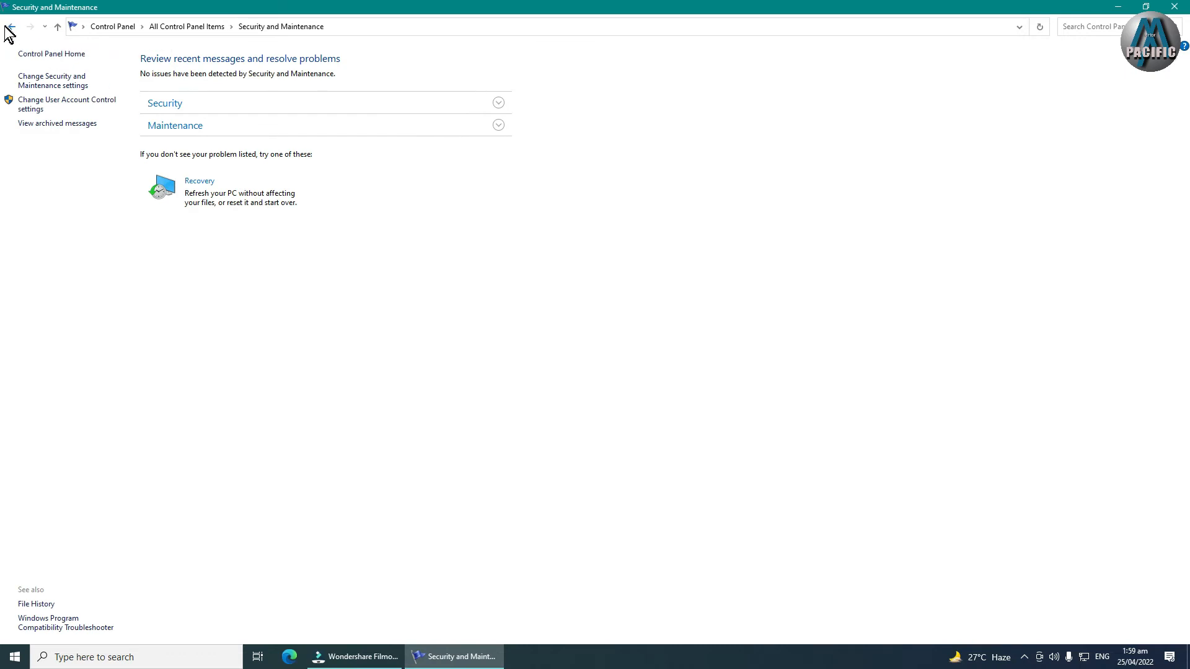
left_click(1024, 658)
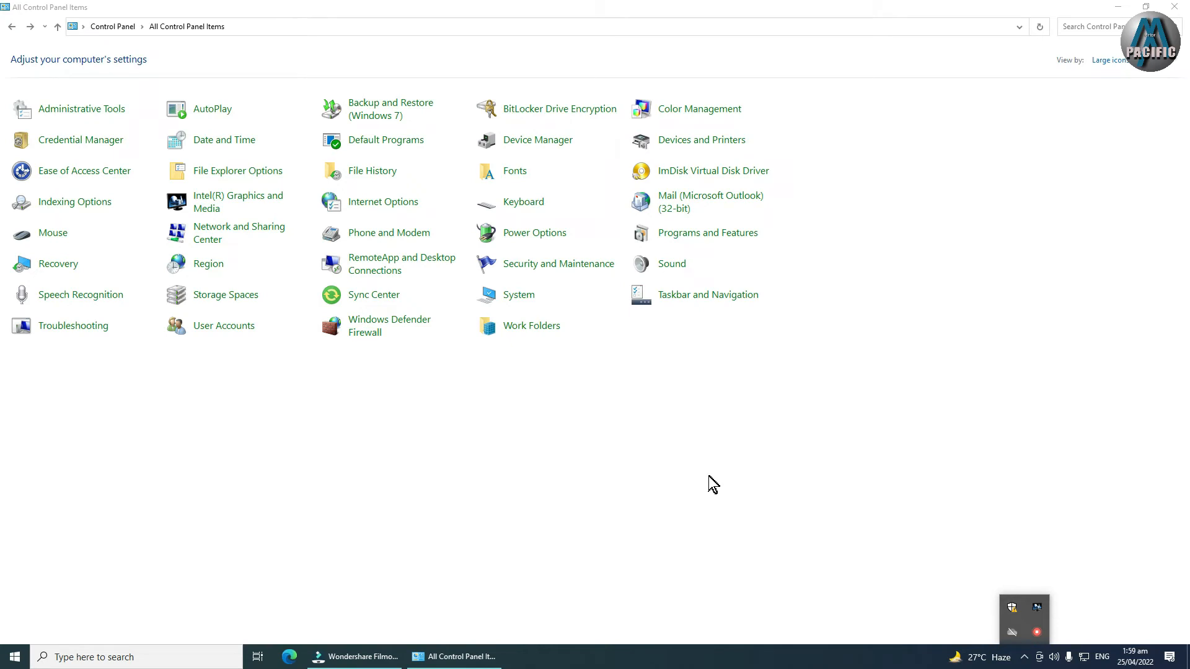
left_click(668, 403)
Step: View the Sound dialog's playback, recording, sounds and communications settings, and cancel it
left_click(672, 264)
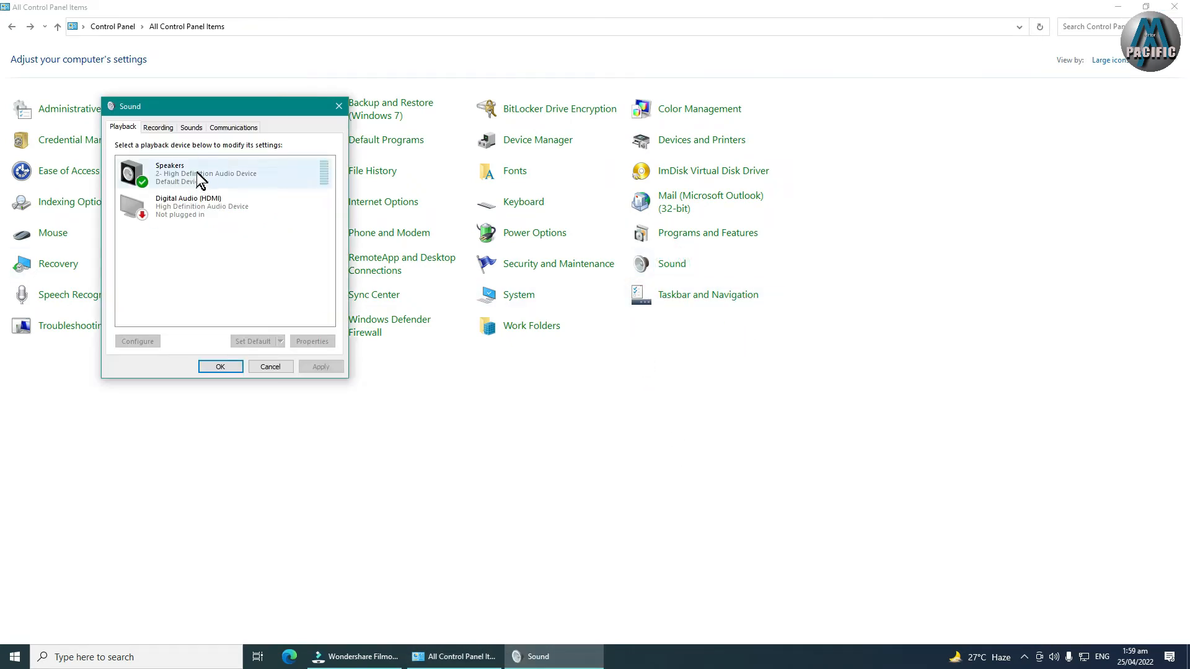
left_click(158, 127)
left_click(191, 127)
left_click(250, 128)
left_click(123, 127)
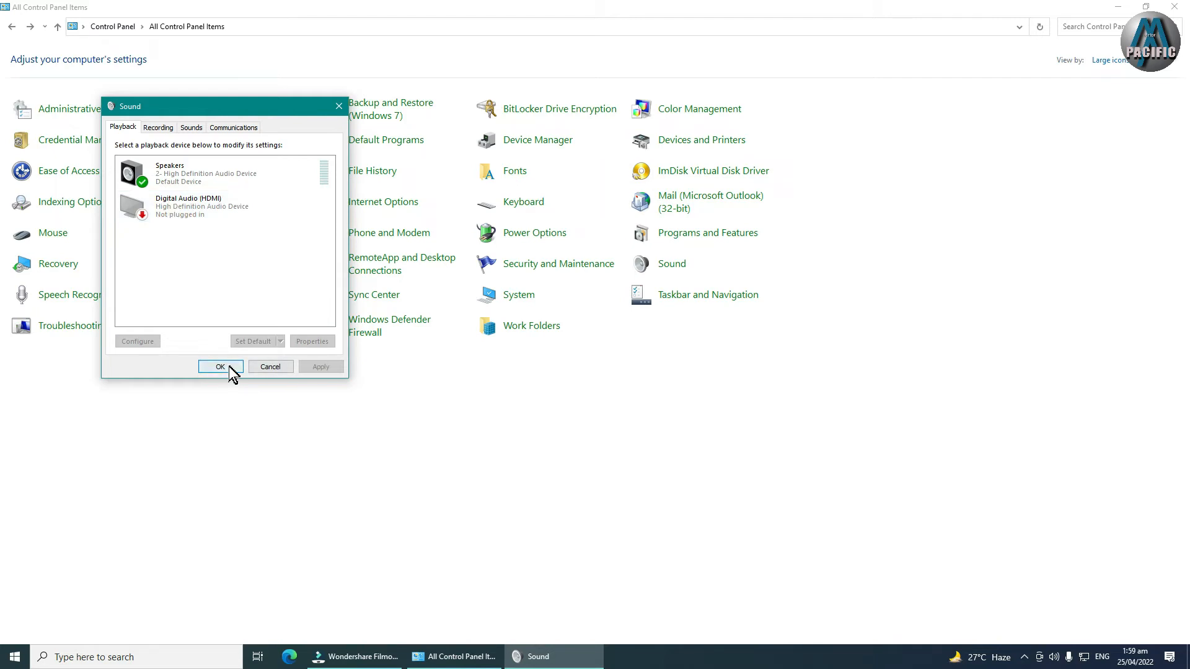
left_click(267, 368)
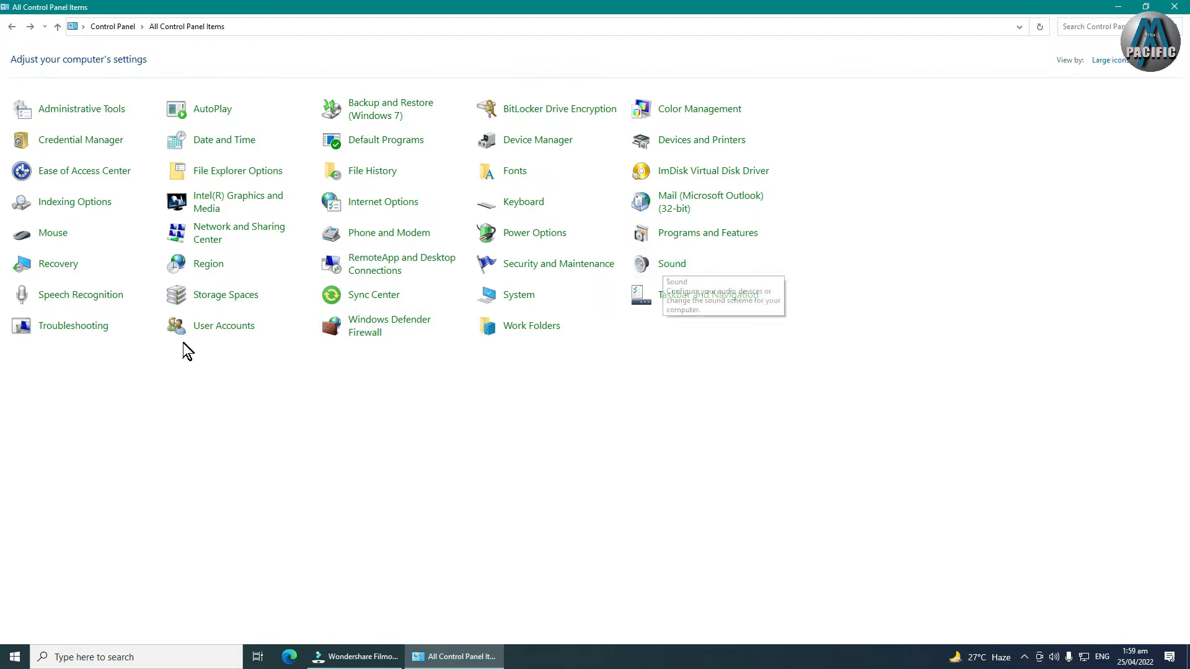
Step: View the Speech Recognition page, return to all Control Panel items and open Storage Spaces
left_click(80, 300)
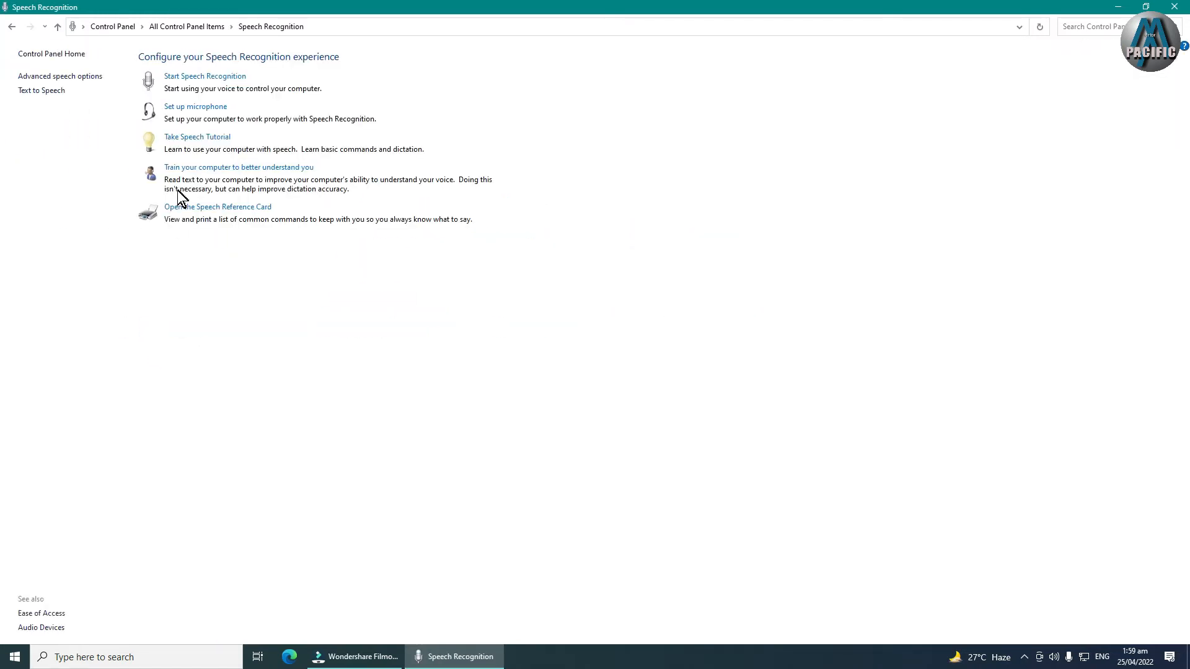
left_click(12, 27)
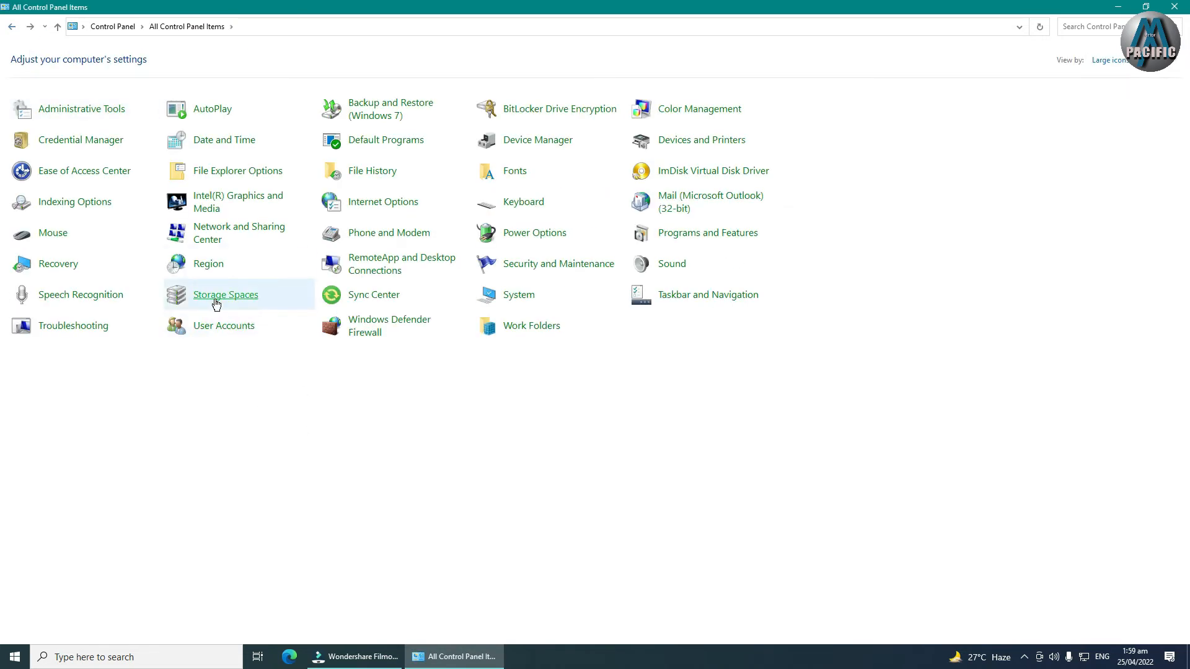
left_click(242, 308)
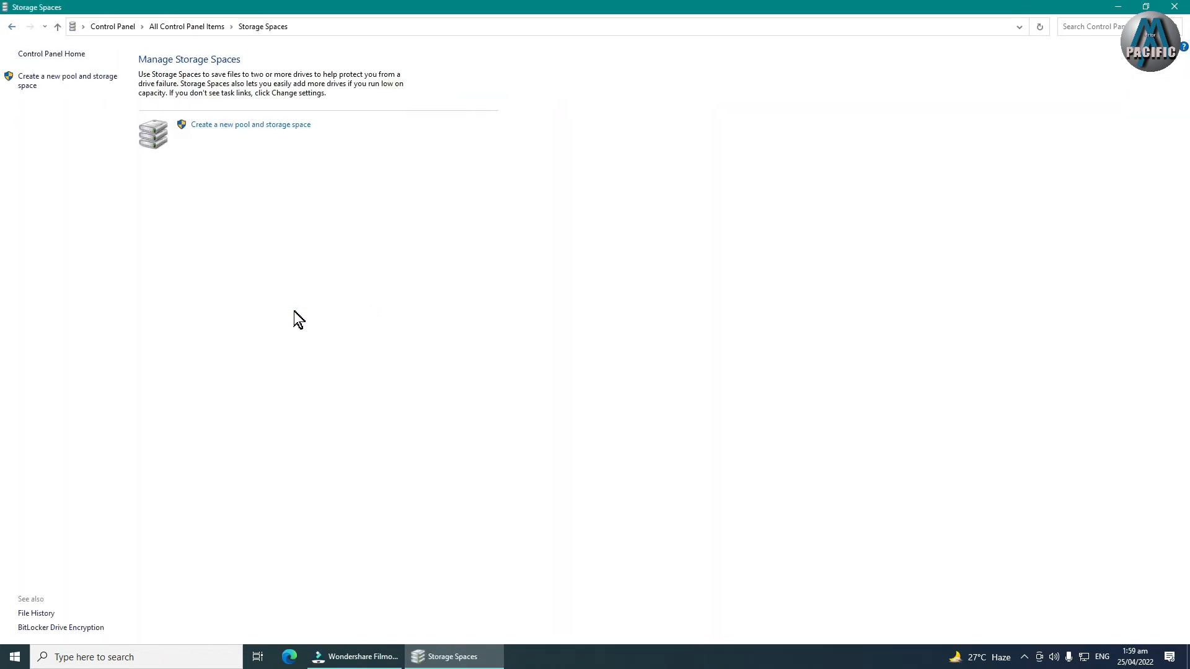
Step: Start creating a new pool and storage space, and return to the list of all Control Panel items
left_click(215, 126)
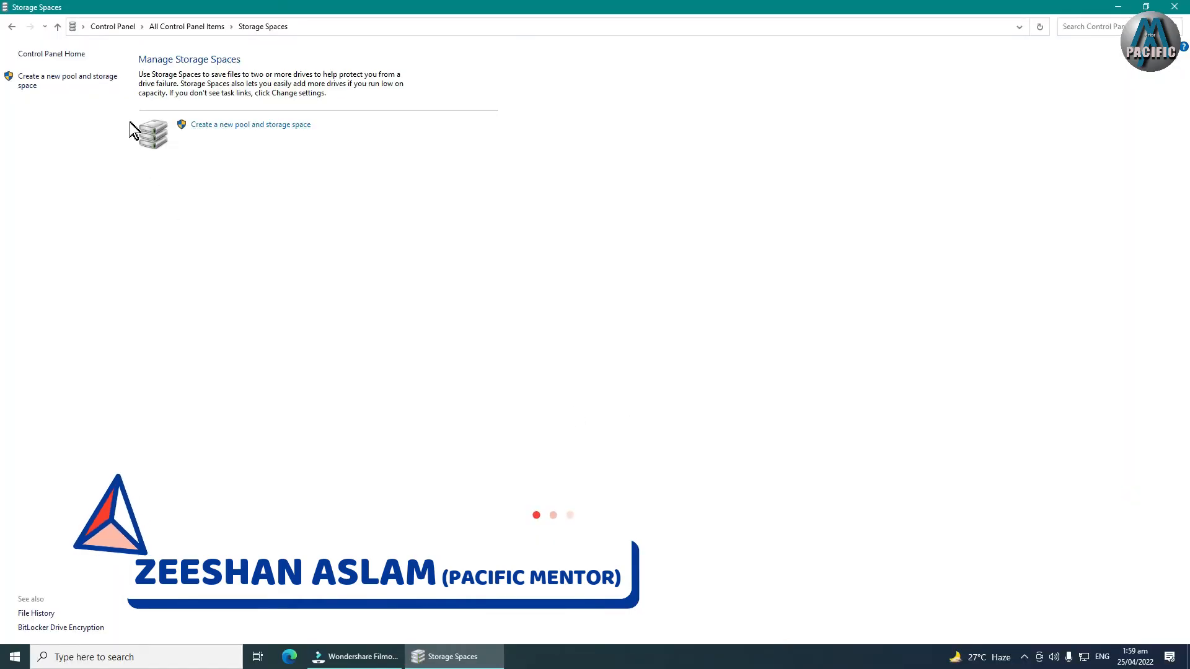
left_click(12, 27)
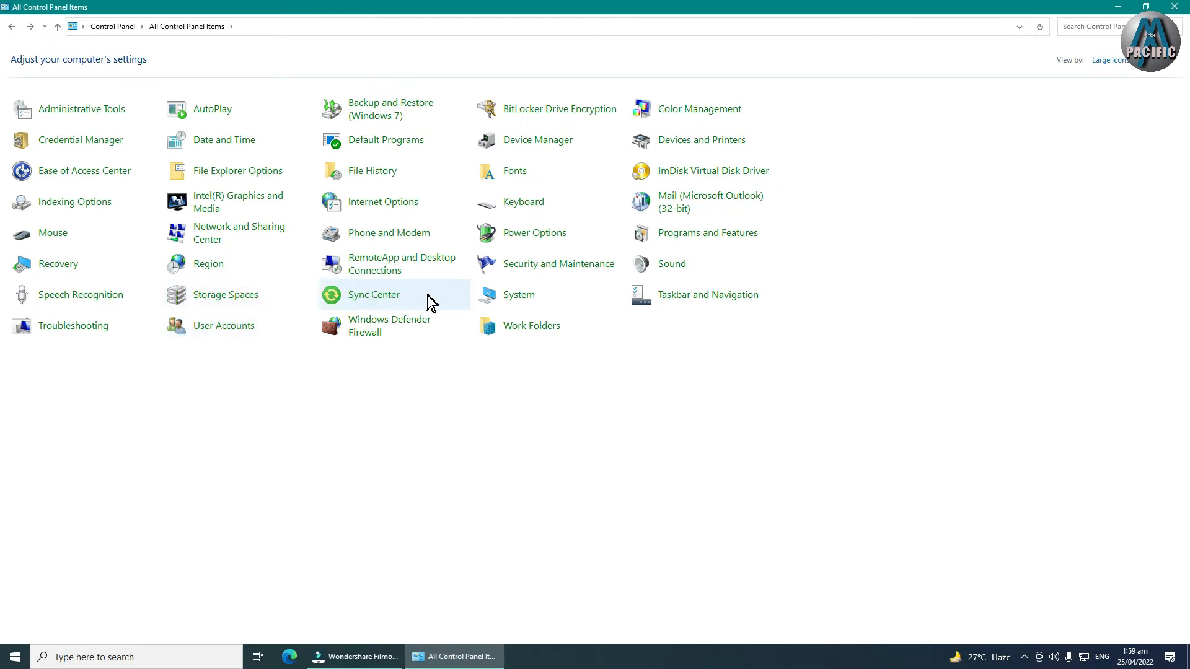
Step: View the System item's About page, and minimize the Settings and Control Panel windows to reach the desktop
left_click(521, 296)
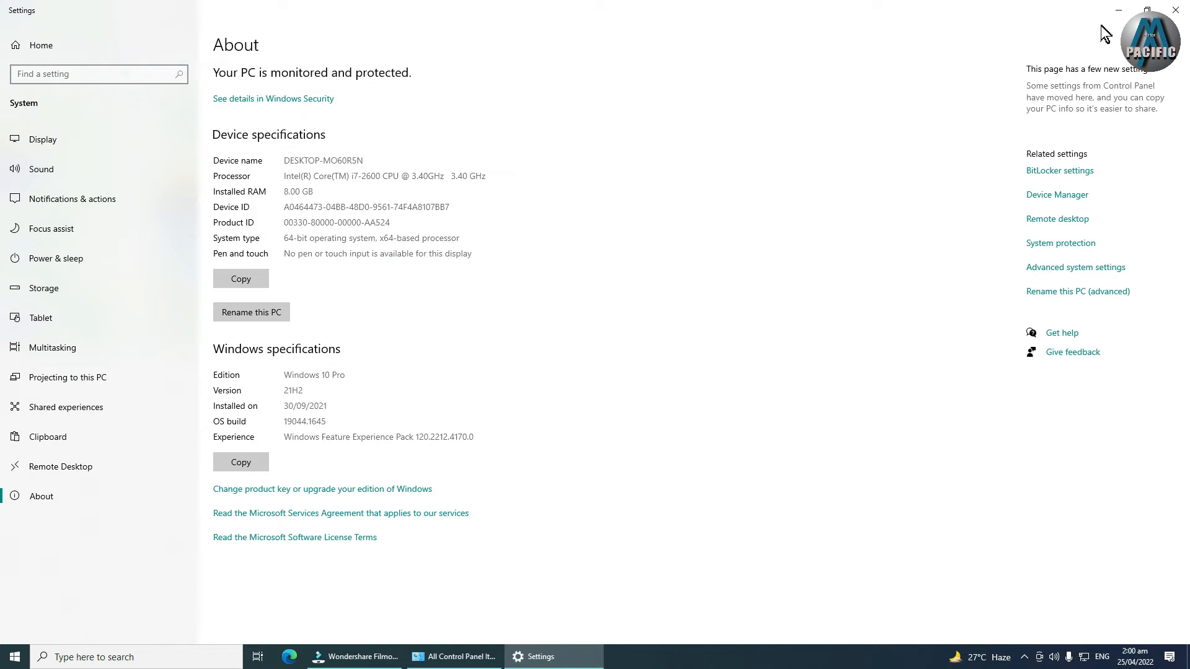
left_click(1119, 10)
left_click(1119, 8)
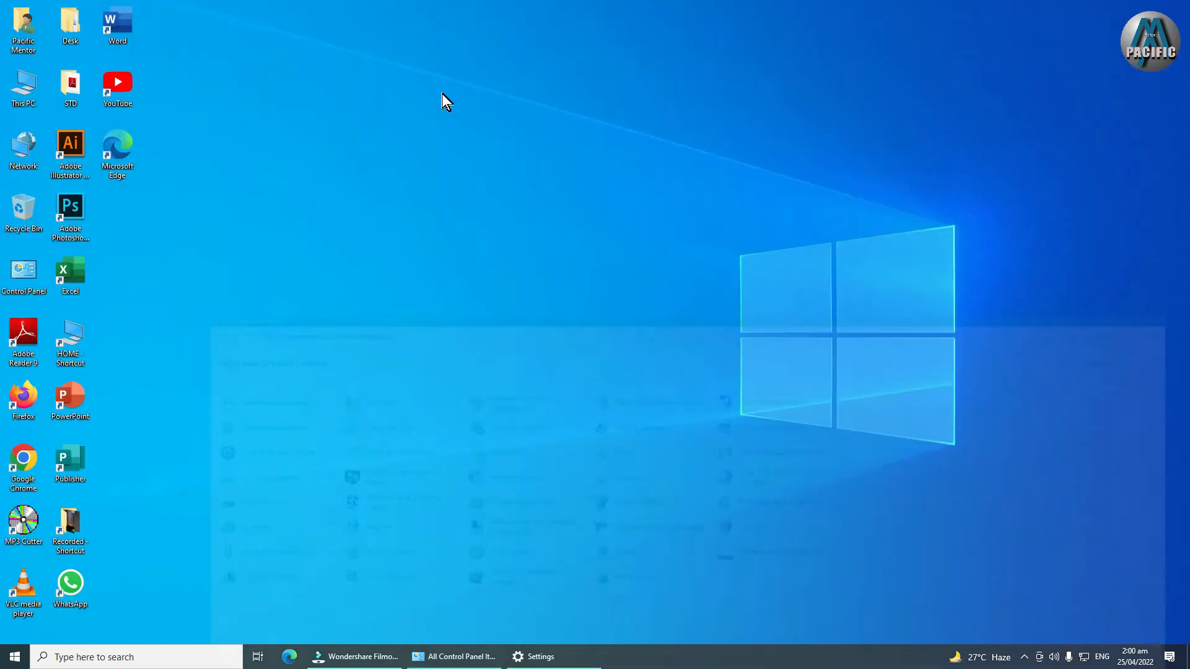
Step: Open the properties of This PC from the desktop to view the device specifications, and close them
right_click(30, 81)
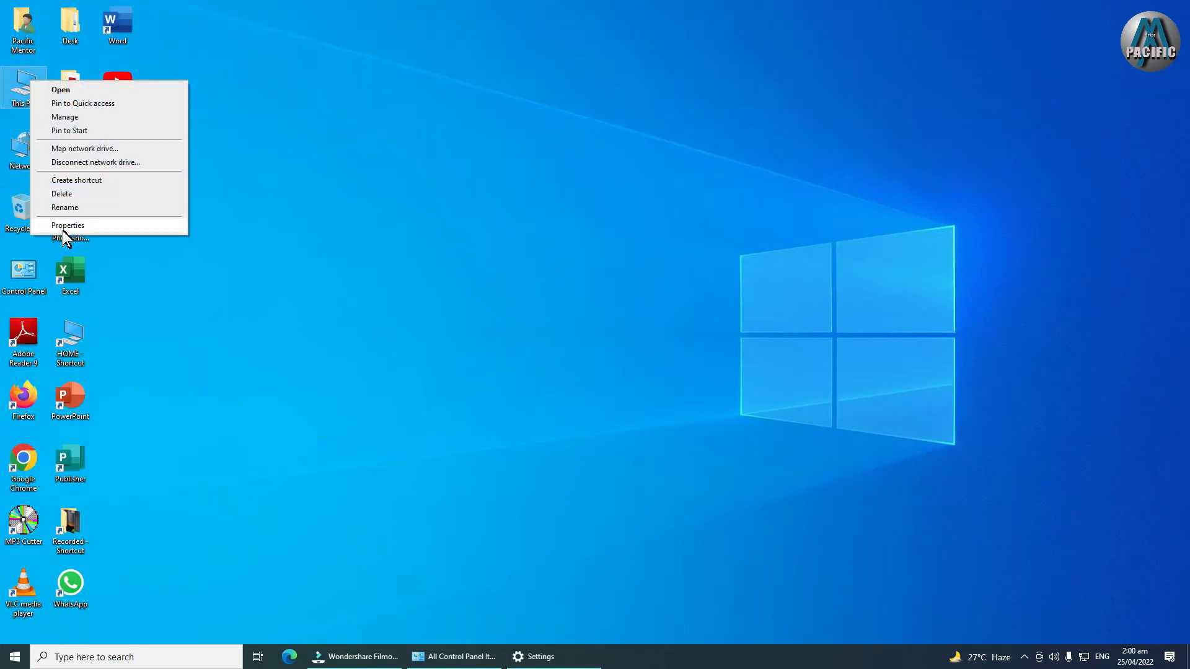
left_click(67, 228)
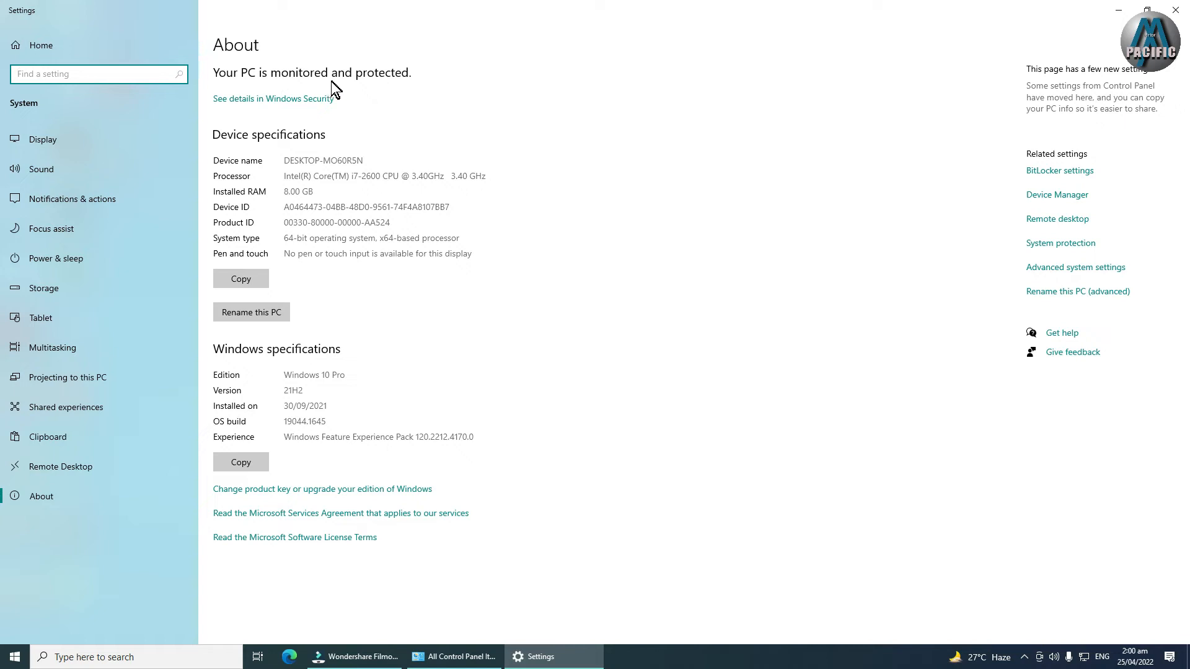
left_click(1176, 10)
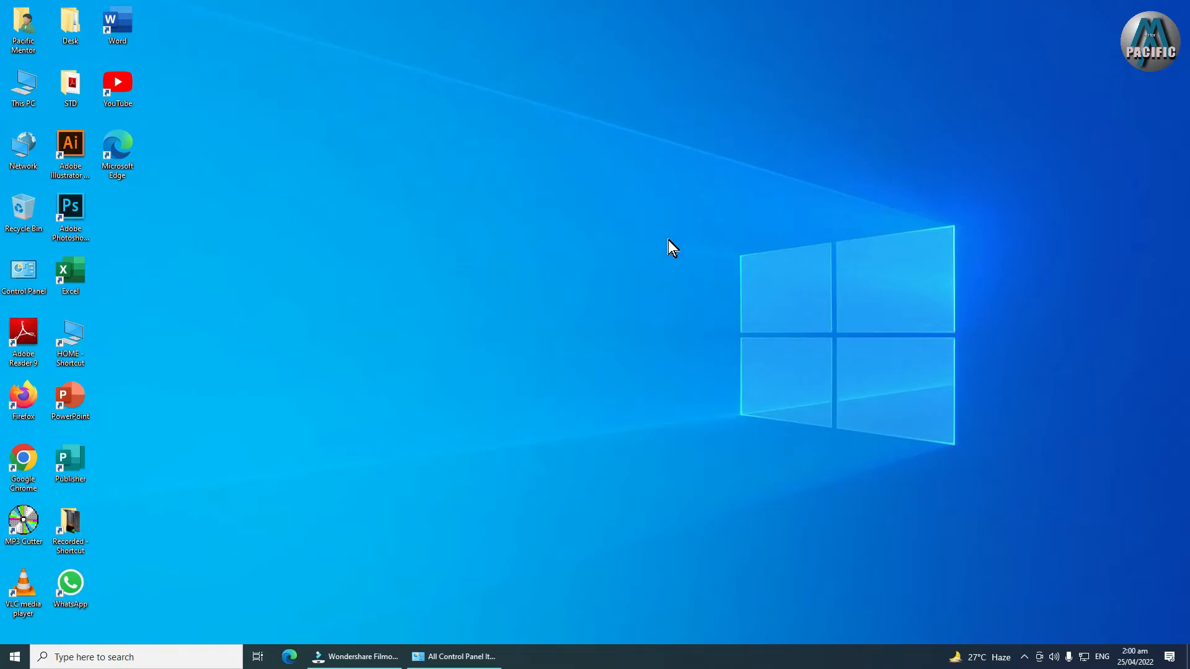
Step: Restore the All Control Panel Items window, and view its list of recent items before dismissing it
left_click(444, 659)
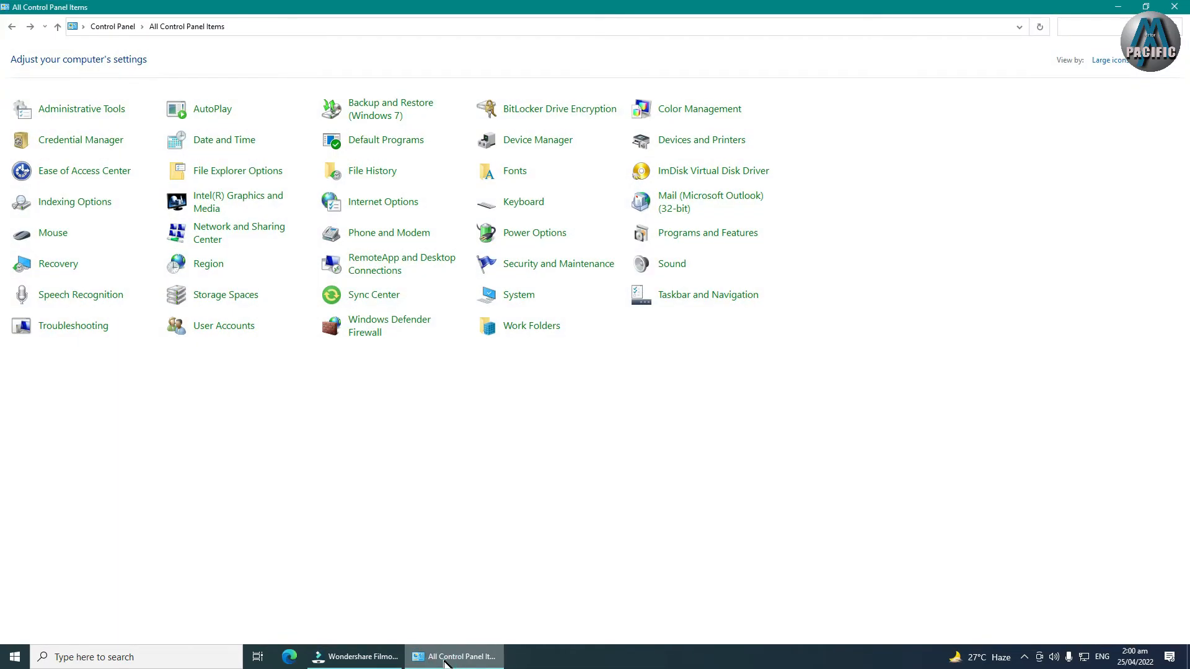
right_click(444, 659)
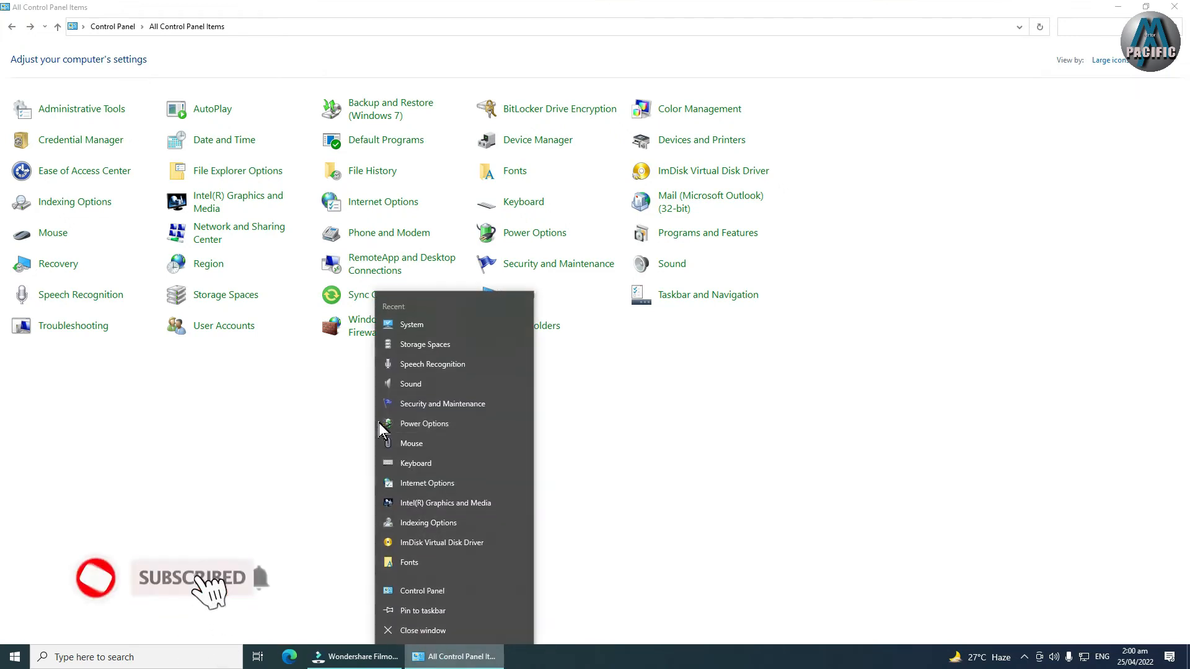
left_click(300, 451)
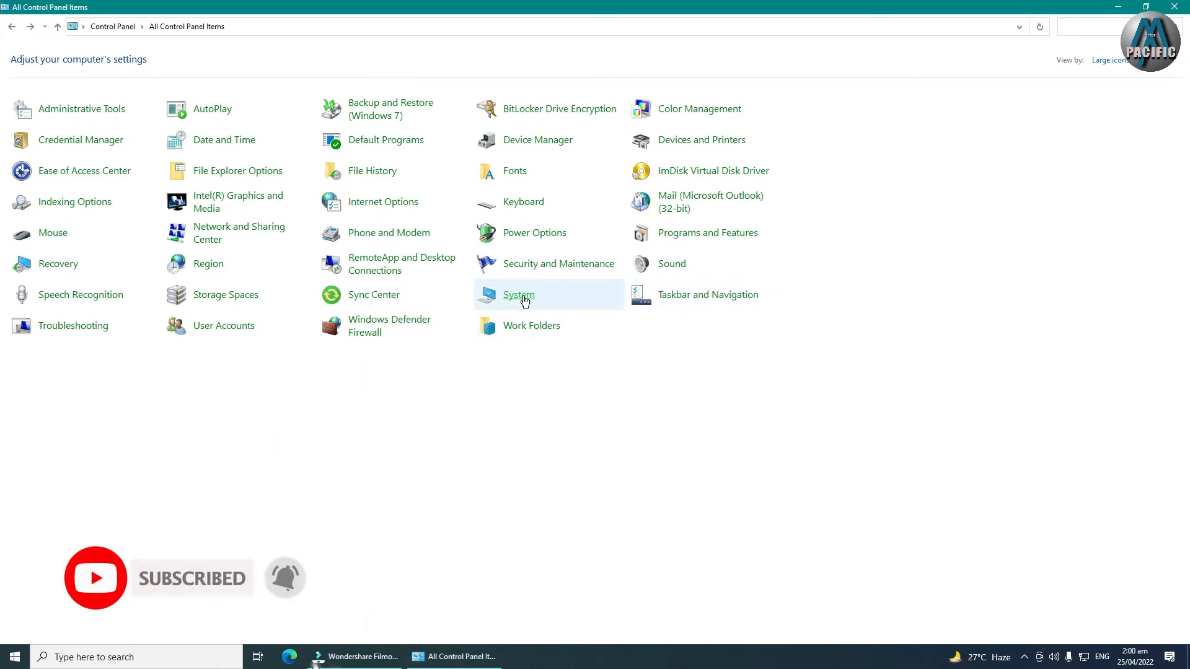
Step: Open Taskbar and Navigation, look through the taskbar settings, and close the Settings window
left_click(698, 297)
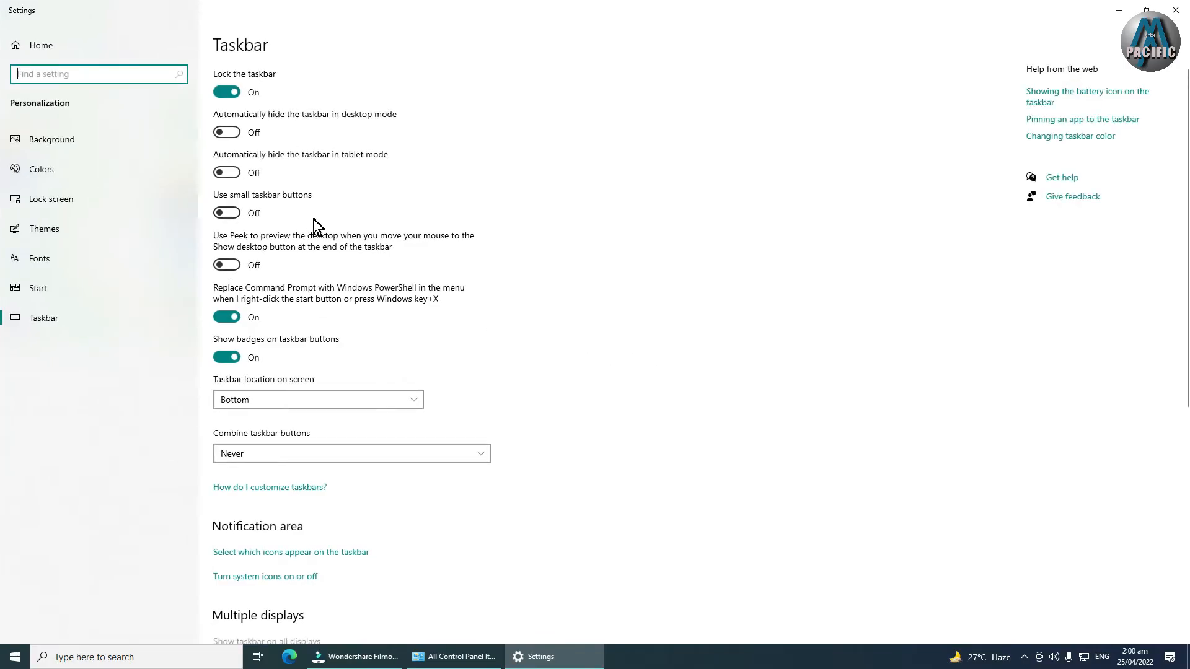
scroll(335, 266, "down", 5)
scroll(338, 263, "up", 2)
scroll(346, 259, "up", 3)
left_click(1175, 10)
Step: Reopen the taskbar settings directly from the taskbar and turn off Lock the taskbar
right_click(698, 657)
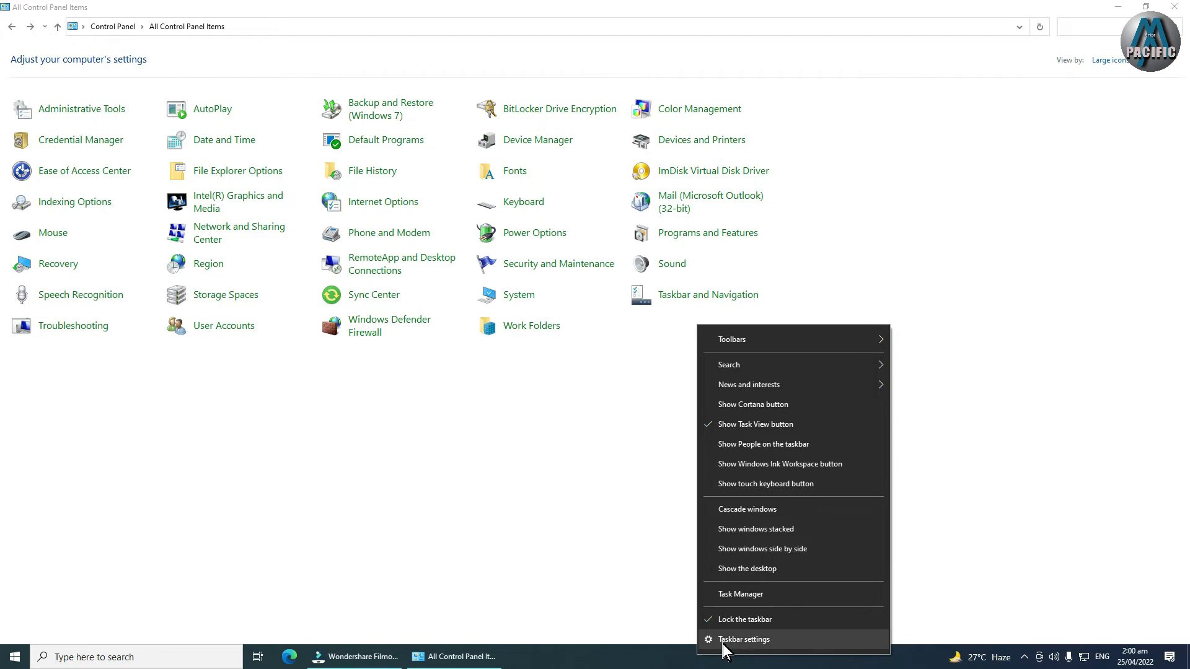
left_click(741, 639)
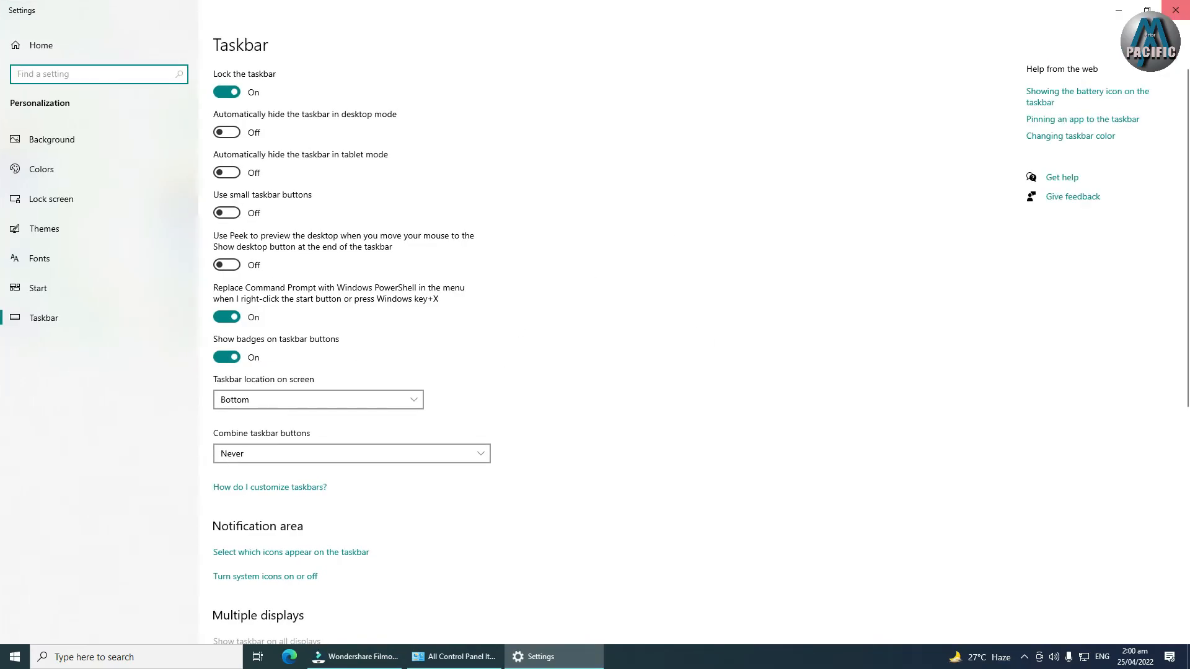
left_click(238, 94)
Step: Move the unlocked taskbar to the screen's side edges and its top edge in turn, ending back at the bottom edge
left_click_drag(666, 665, 1178, 335)
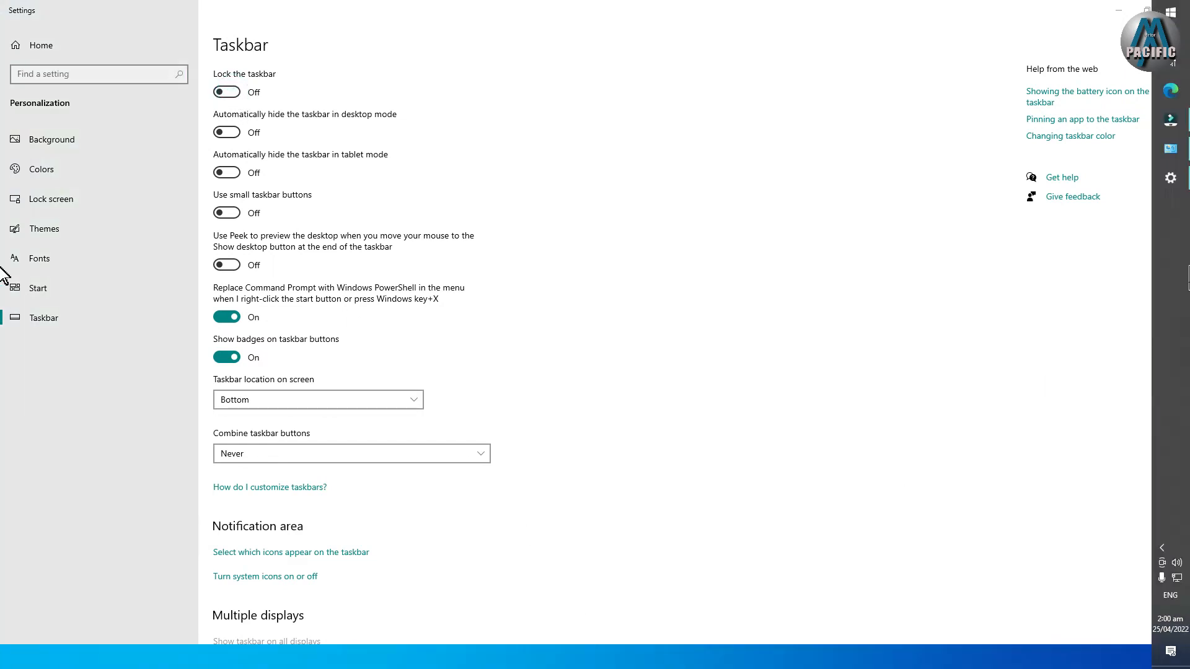
left_click_drag(3, 341, 633, 664)
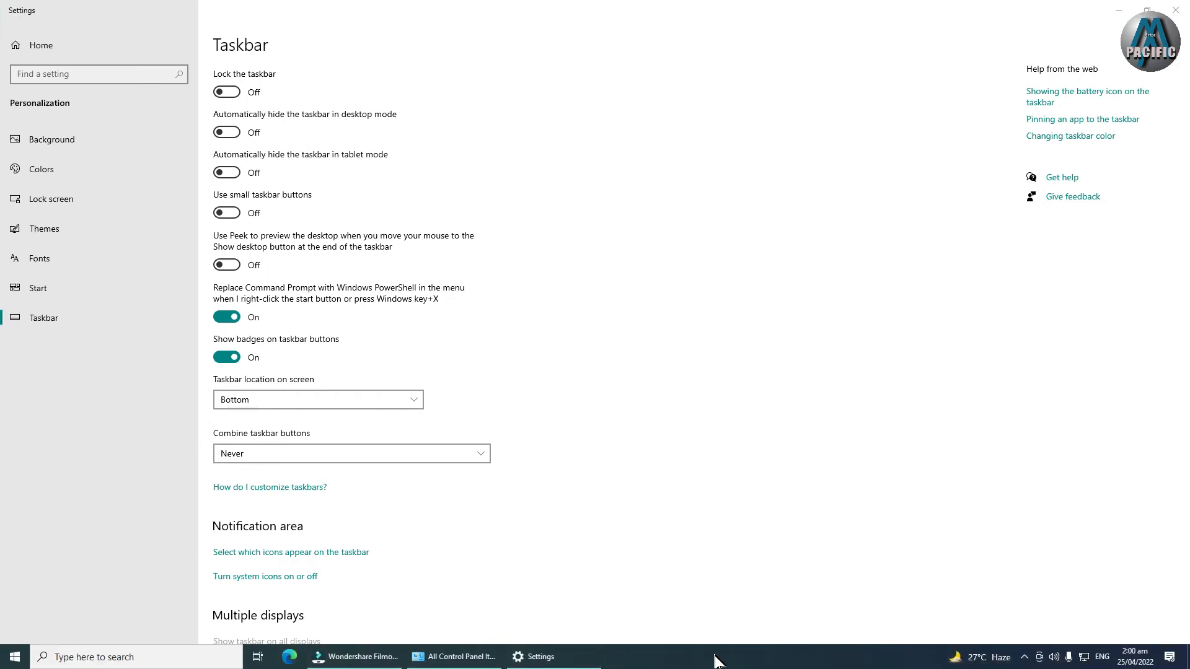
left_click_drag(716, 662, 667, 73)
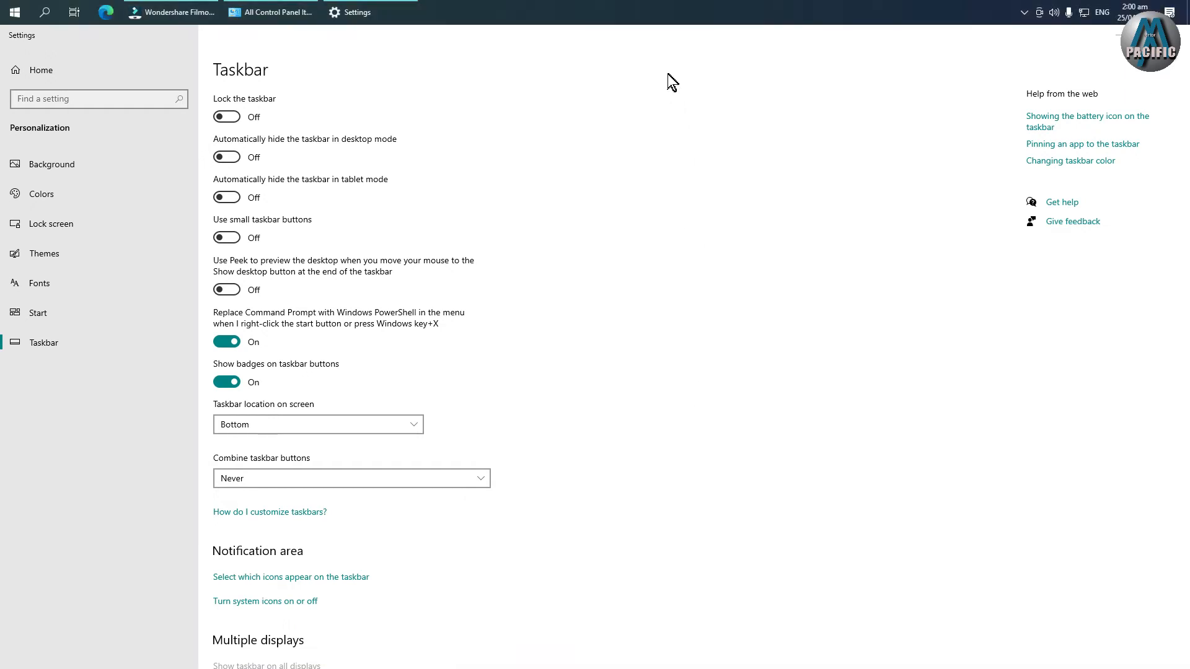
left_click_drag(661, 8, 585, 642)
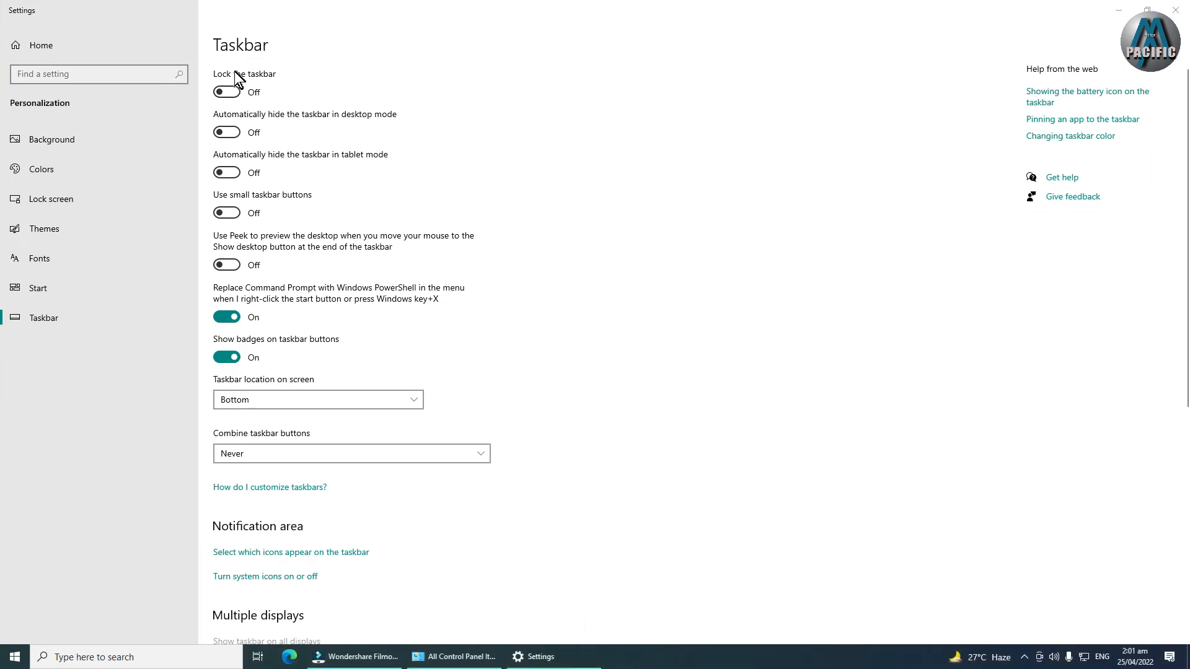
Step: Turn on Lock the taskbar, and briefly switch automatic taskbar hiding in desktop mode on and back off
left_click(226, 92)
left_click(226, 132)
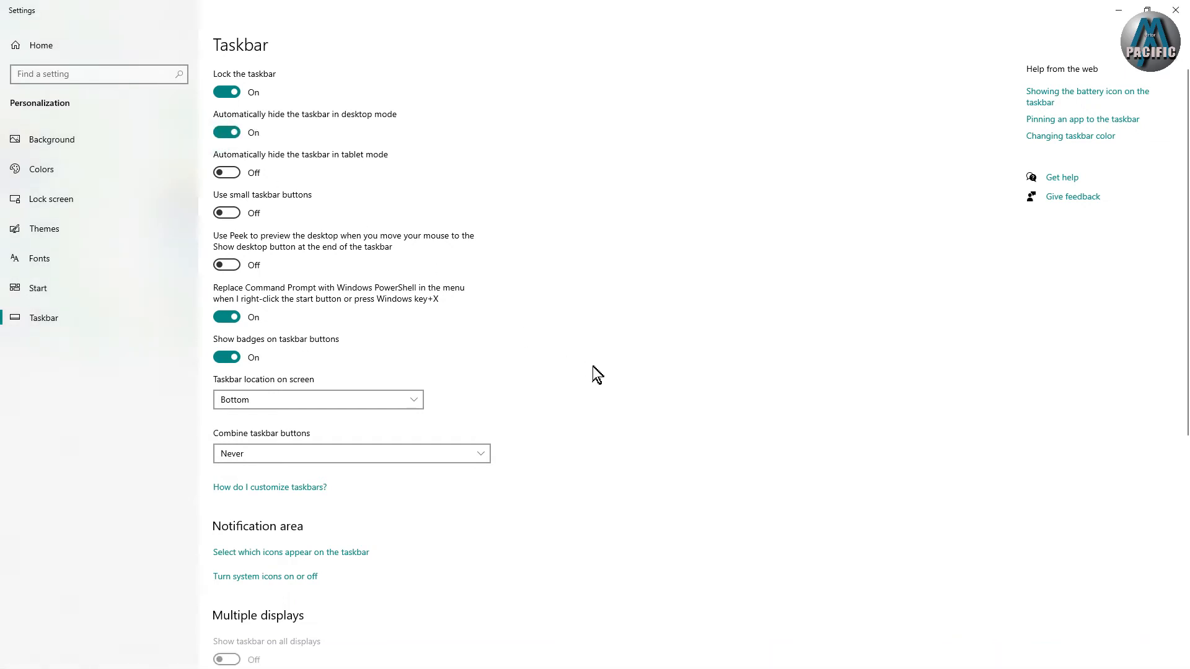
left_click(227, 132)
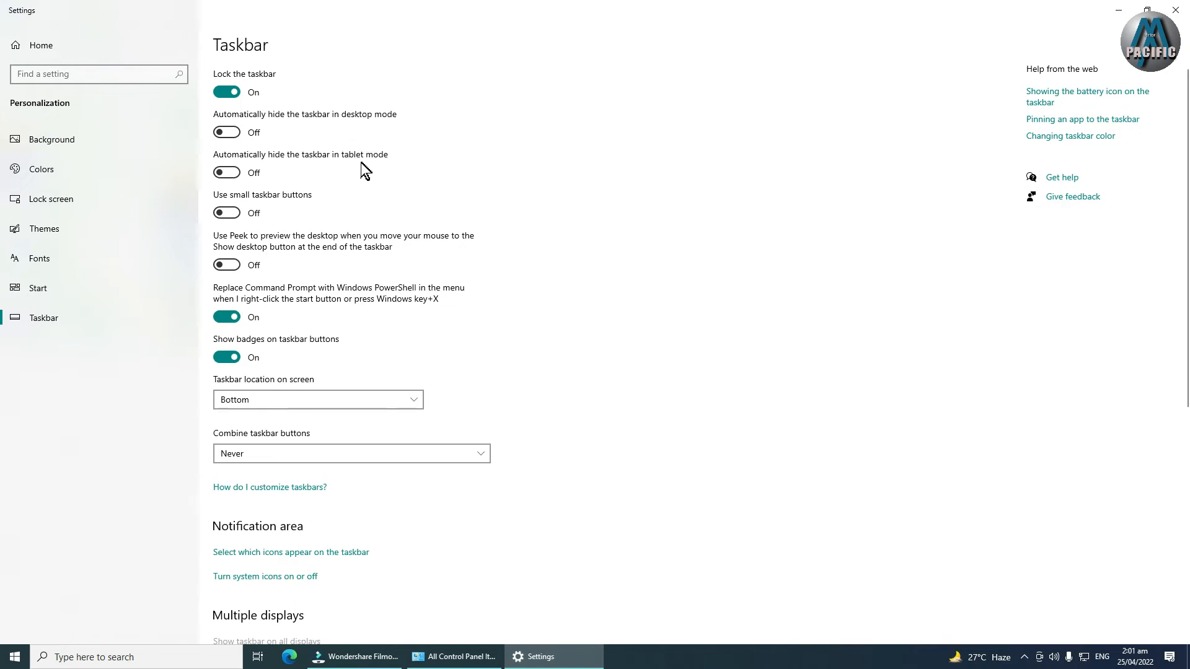
Step: Try automatic taskbar hiding in tablet mode and small taskbar buttons, returning each option to off
left_click(227, 173)
left_click(230, 173)
left_click(223, 213)
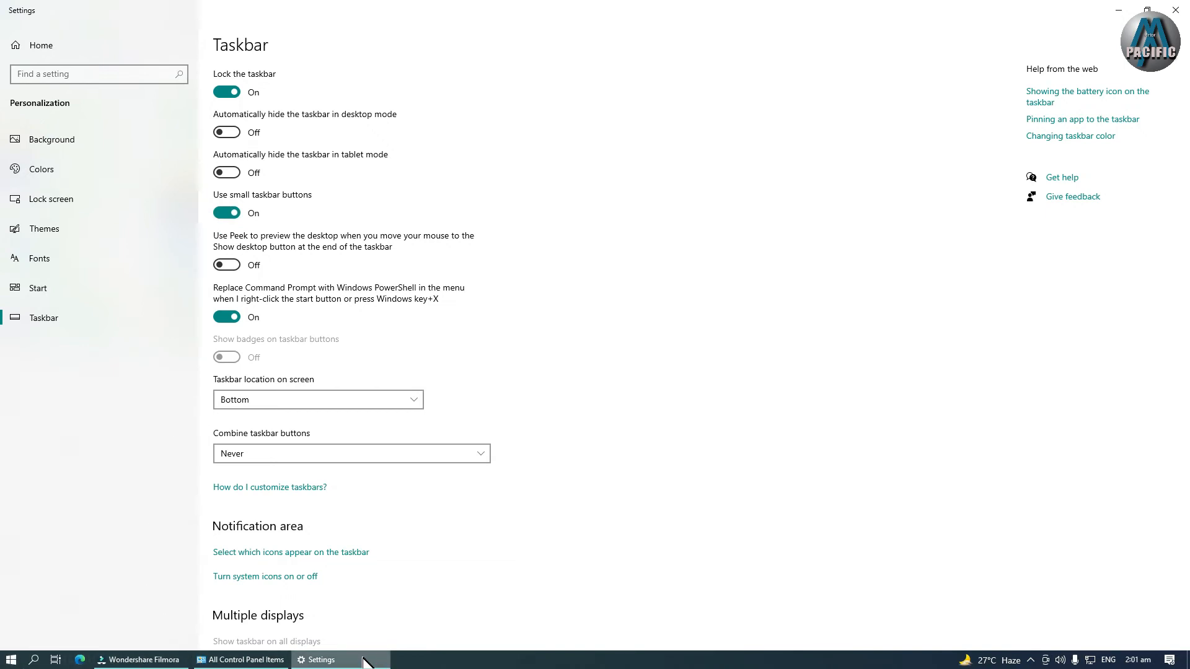
left_click(228, 213)
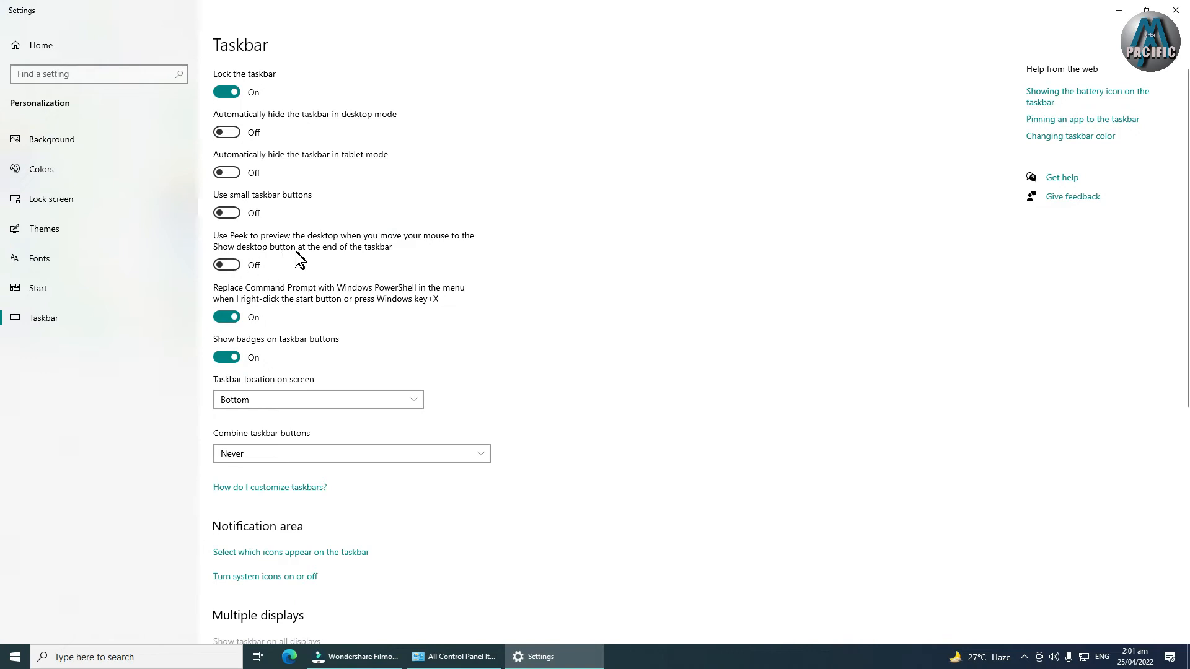
Step: Try the Peek desktop preview option and return it to off, and bring up and dismiss the Windows key+X menu
left_click(224, 265)
left_click(15, 657)
left_click(769, 449)
left_click(228, 265)
key("super+x")
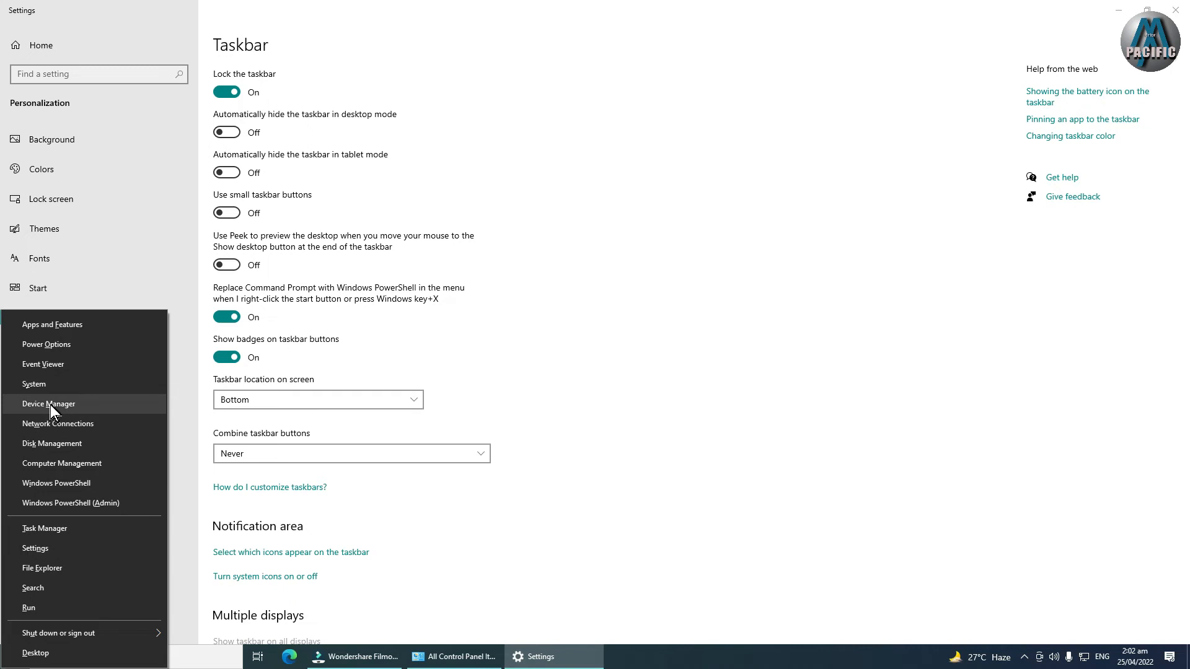
left_click(724, 370)
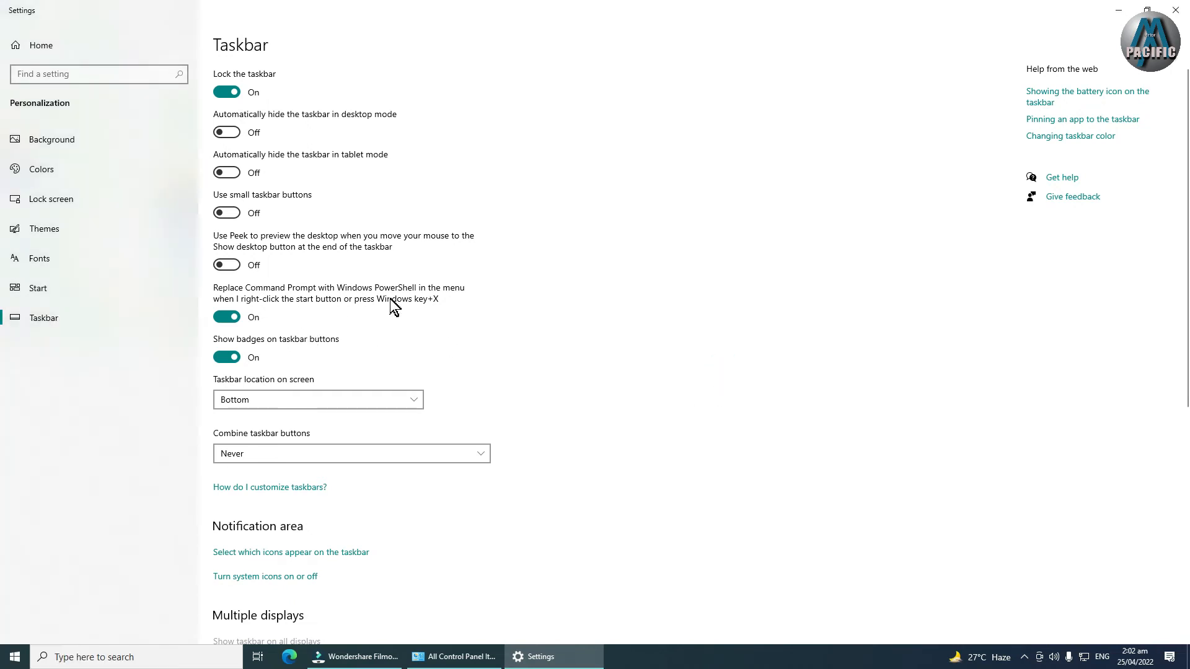
Step: Switch Show badges on taskbar buttons off and back on
left_click(240, 356)
left_click(246, 355)
left_click(233, 360)
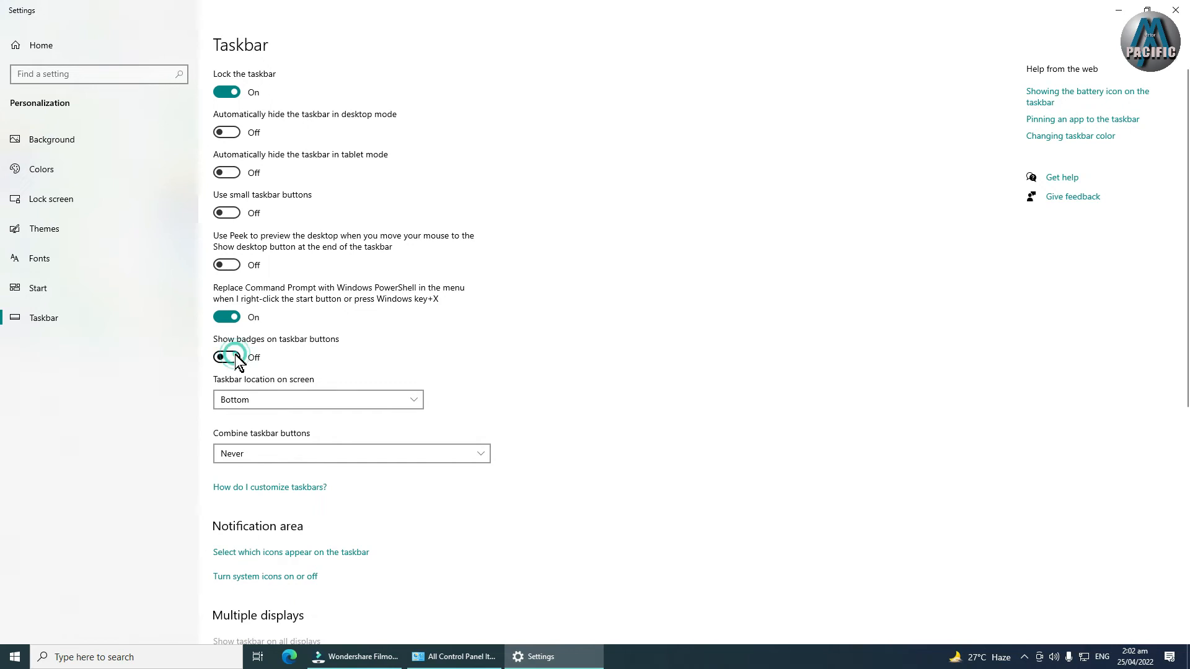
left_click(233, 360)
left_click(233, 359)
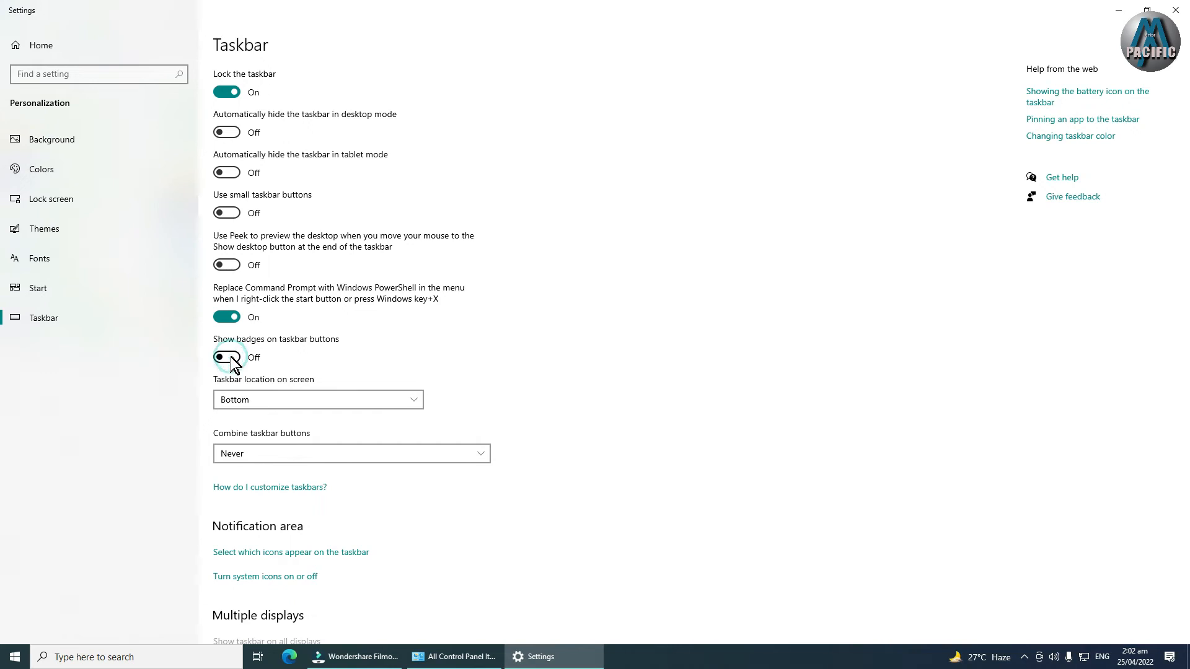
left_click(233, 360)
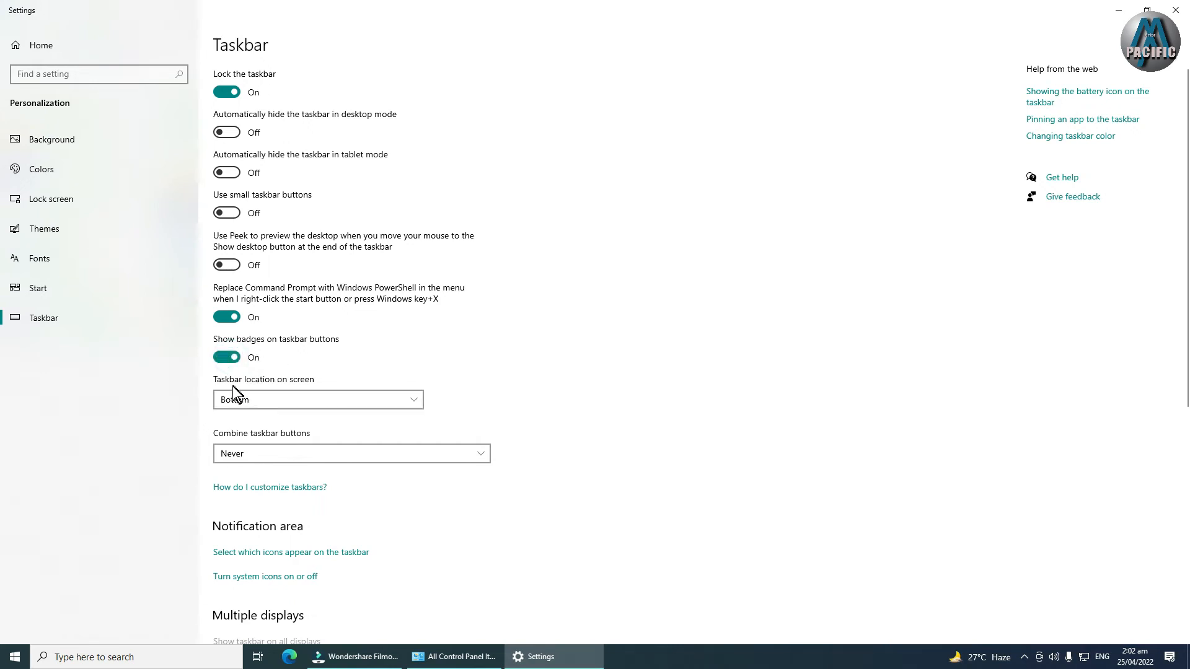
Step: Move the taskbar location to Left and return it to Bottom
left_click(281, 404)
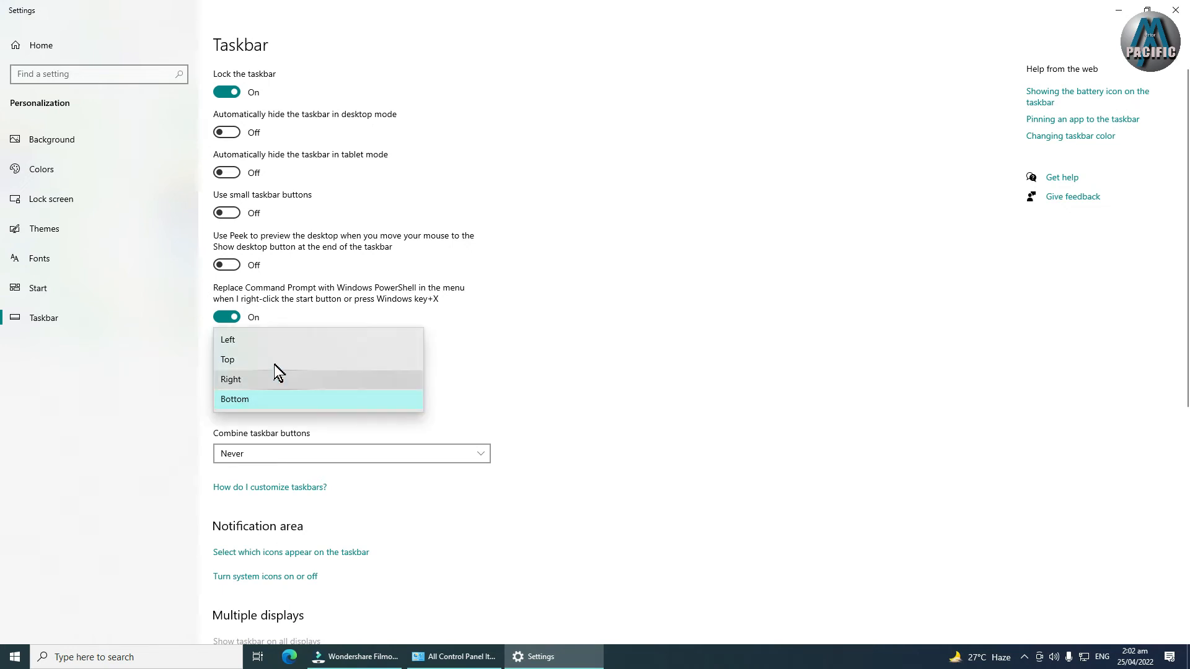
left_click(259, 345)
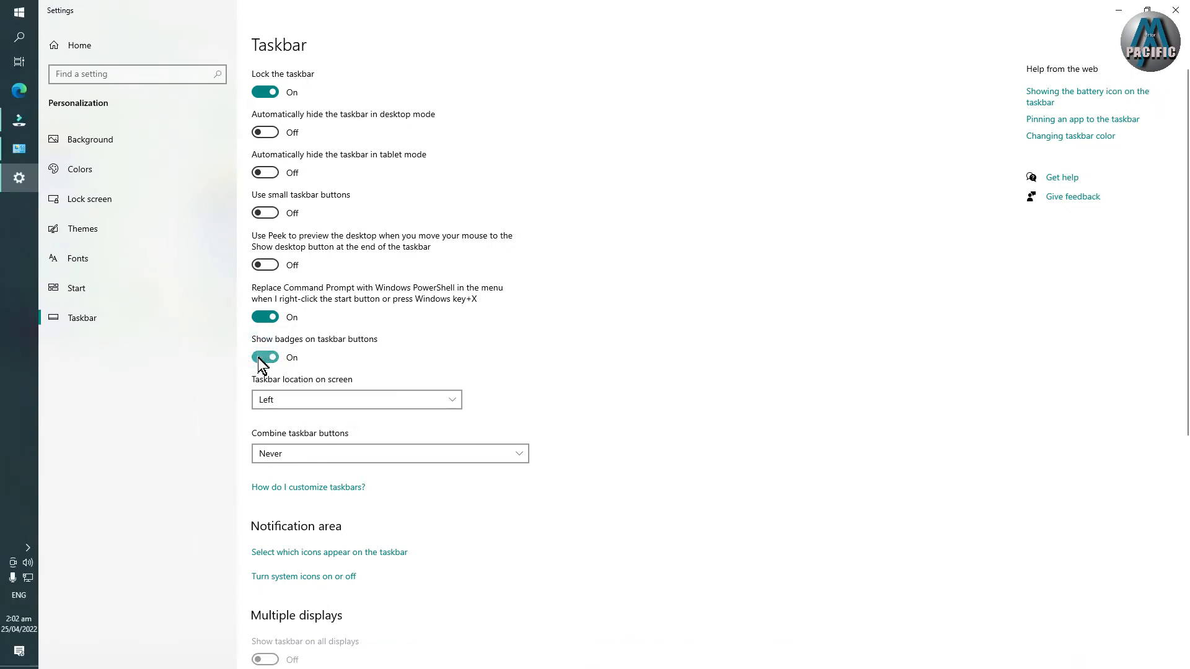
left_click(300, 401)
left_click(282, 458)
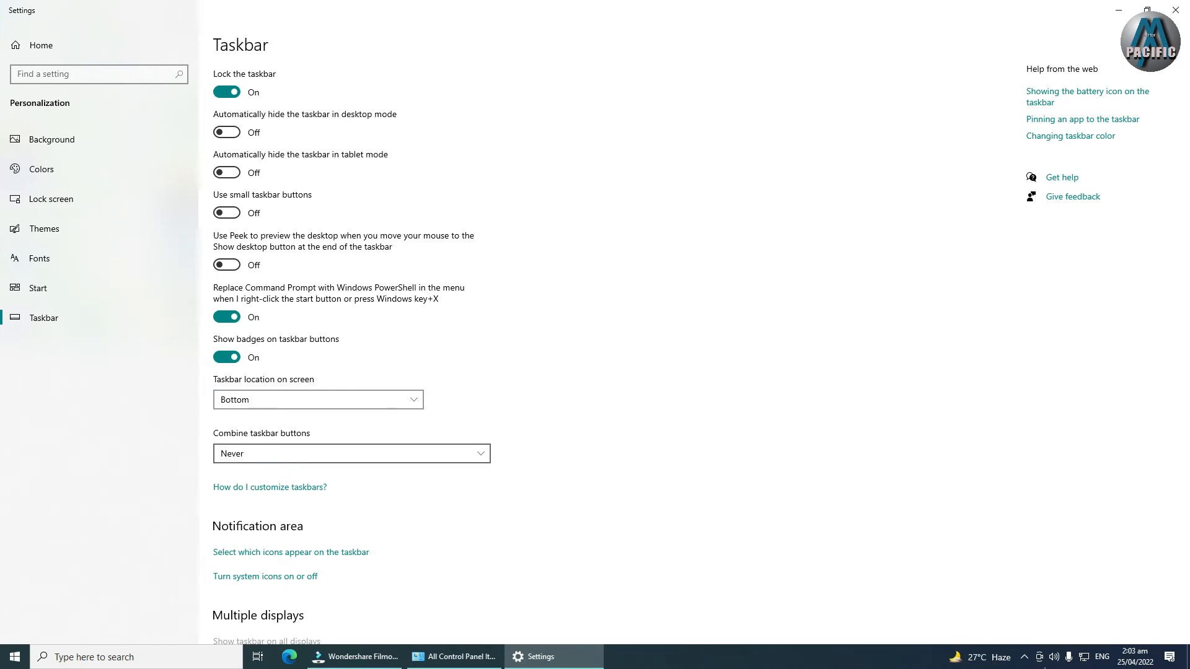
Step: Review the options for combining taskbar buttons, try When taskbar is full, and restore Never
left_click(277, 455)
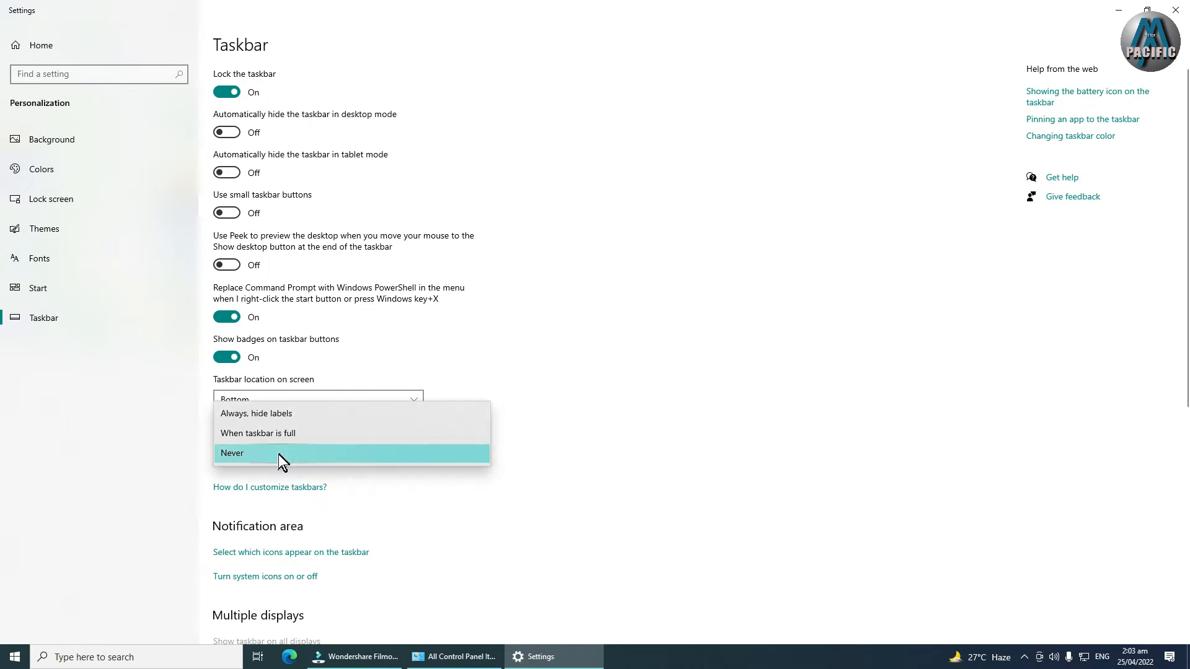
left_click(490, 483)
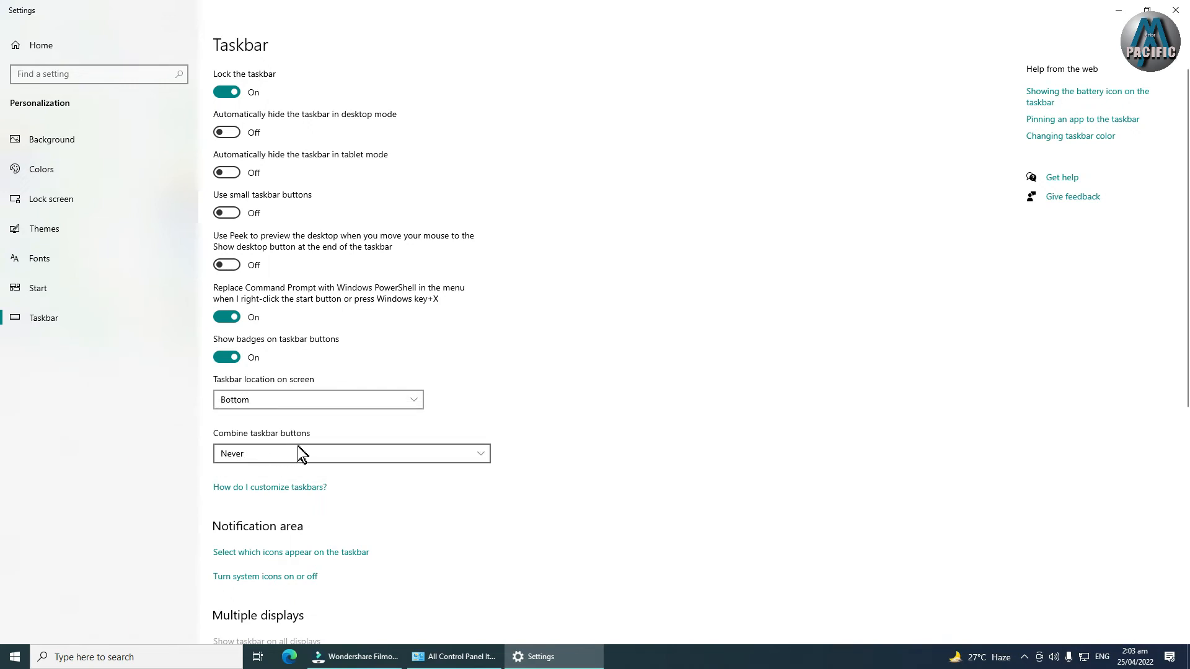
left_click(286, 458)
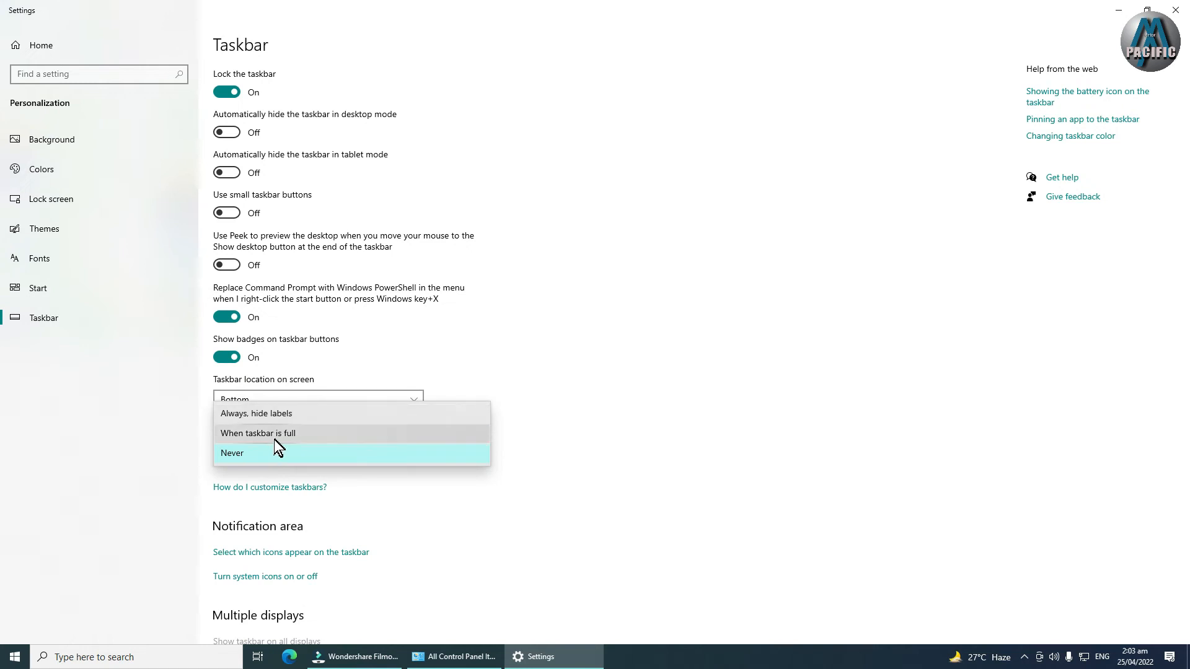
left_click(274, 438)
left_click(341, 457)
left_click(297, 472)
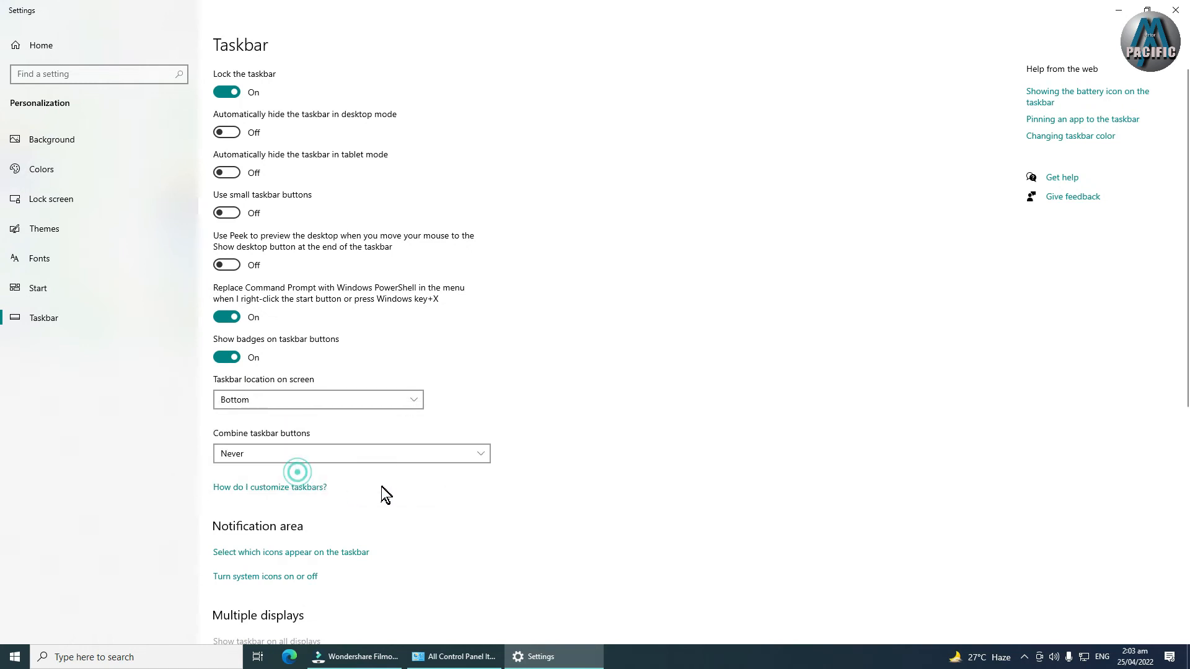
Step: Turn on Show contacts on the taskbar, view the choices for how many contacts to show, and turn it back off
scroll(337, 474, "down", 7)
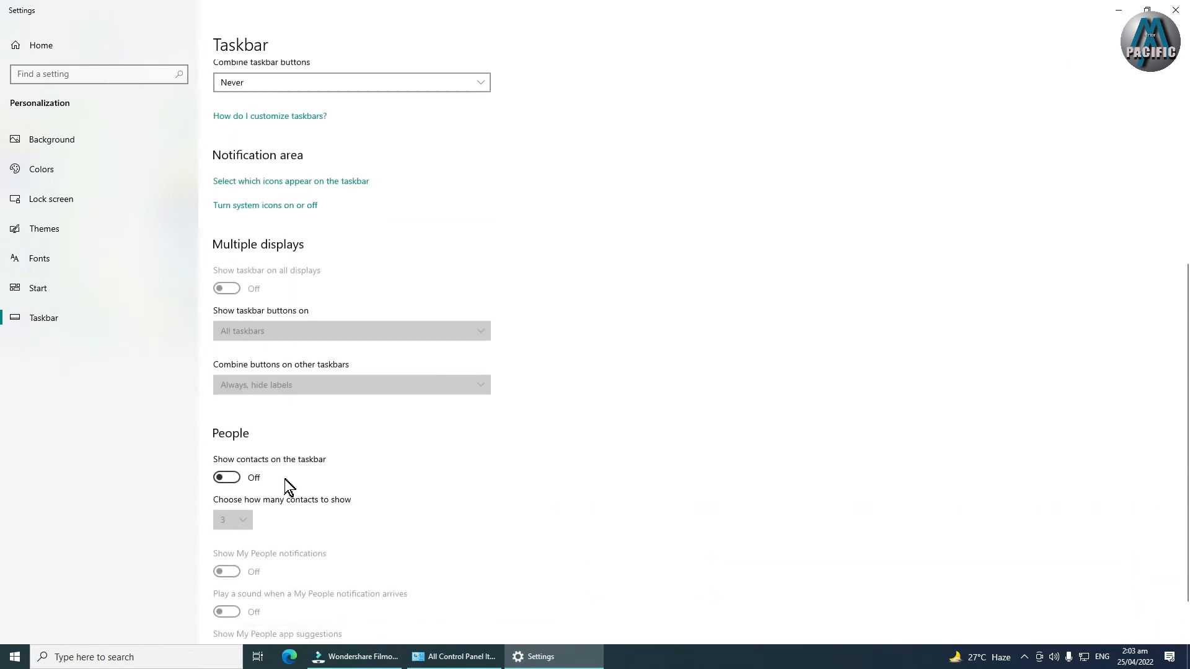
left_click(229, 416)
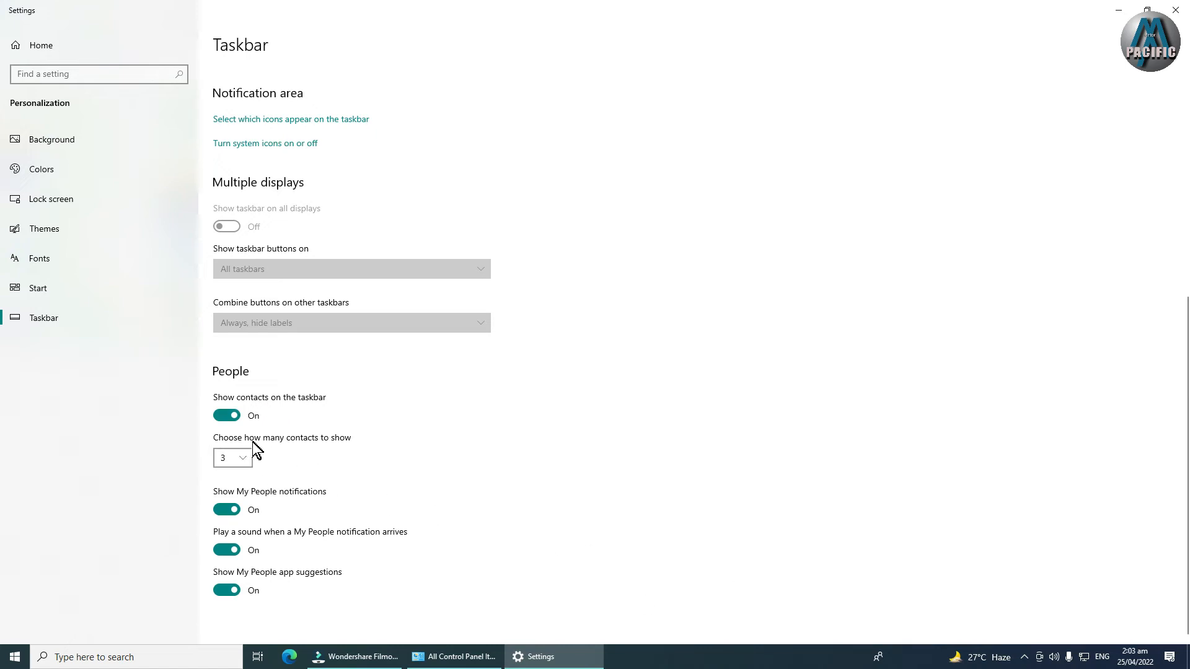
left_click(242, 466)
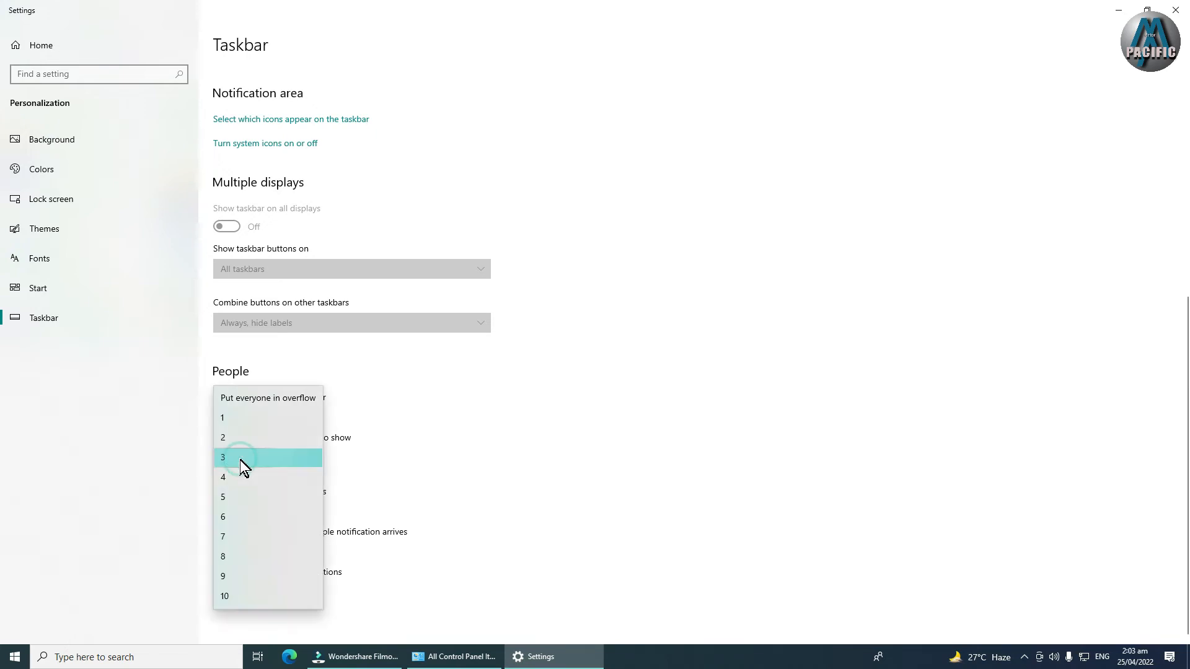
left_click(411, 476)
left_click(230, 415)
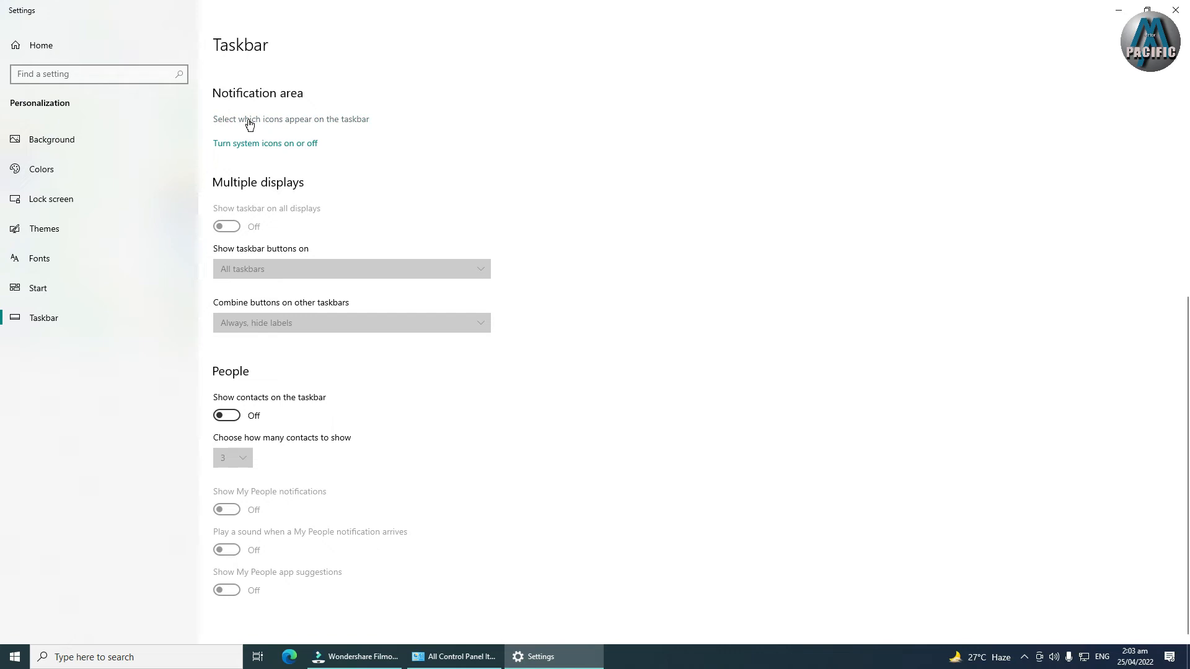
Step: View the hidden tray icons and the taskbar icon selection page, trying Always show all icons in the notification area and returning it to off
left_click(1024, 657)
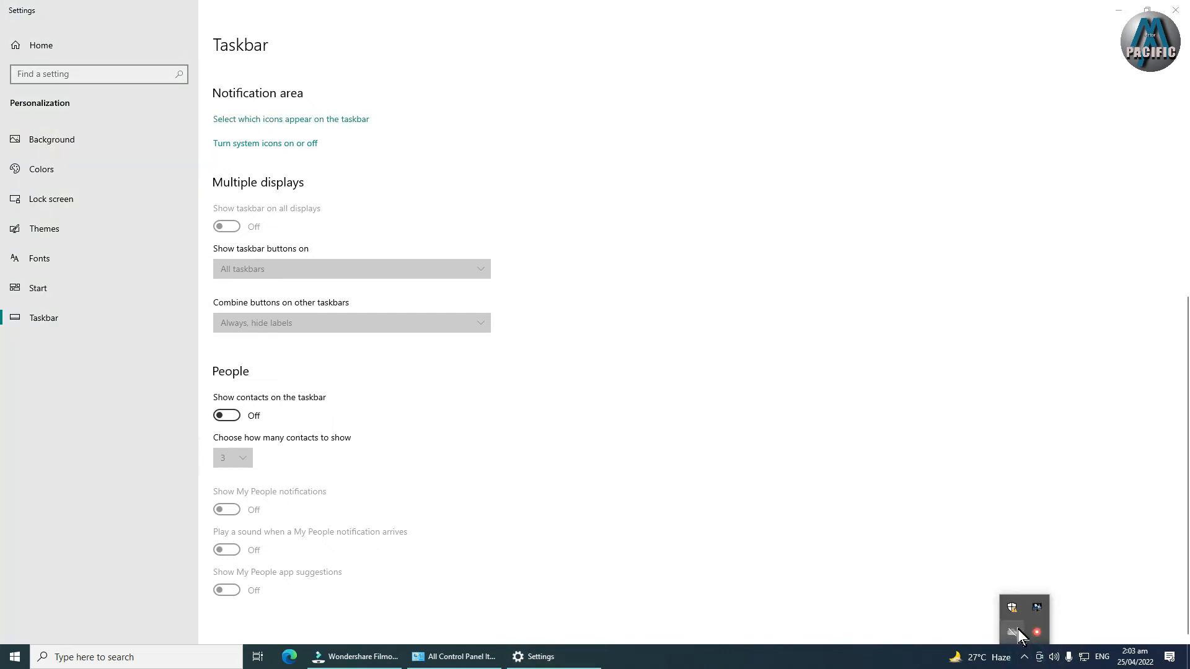
left_click(236, 121)
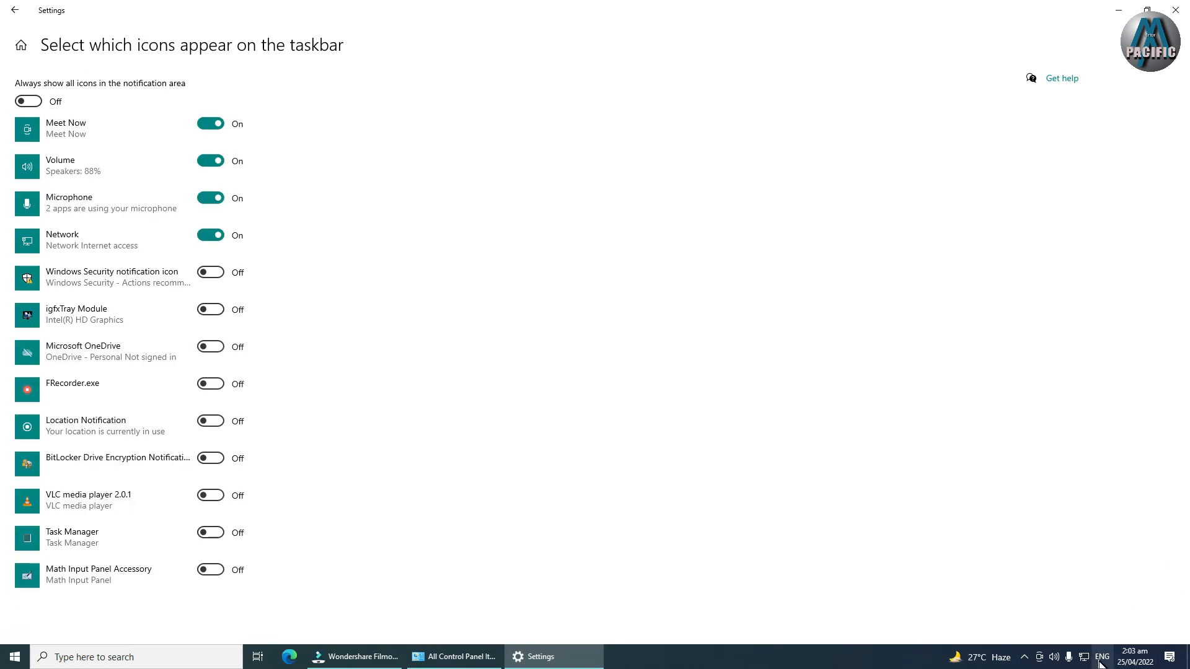
left_click(1024, 658)
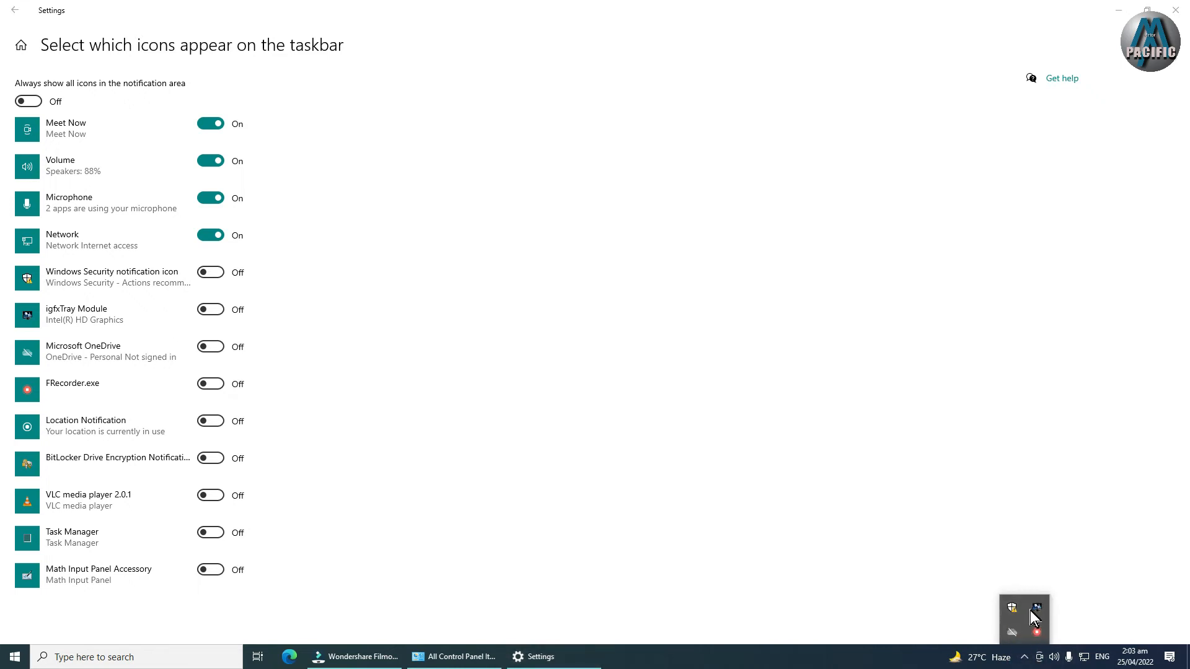
left_click(437, 298)
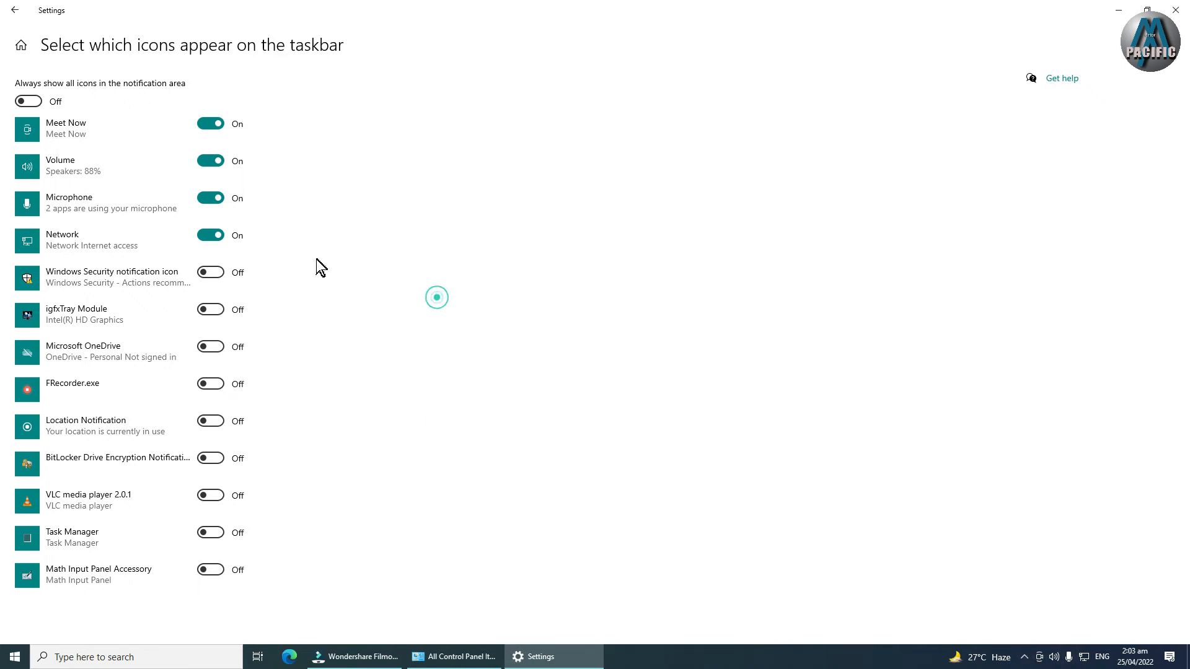
left_click(25, 101)
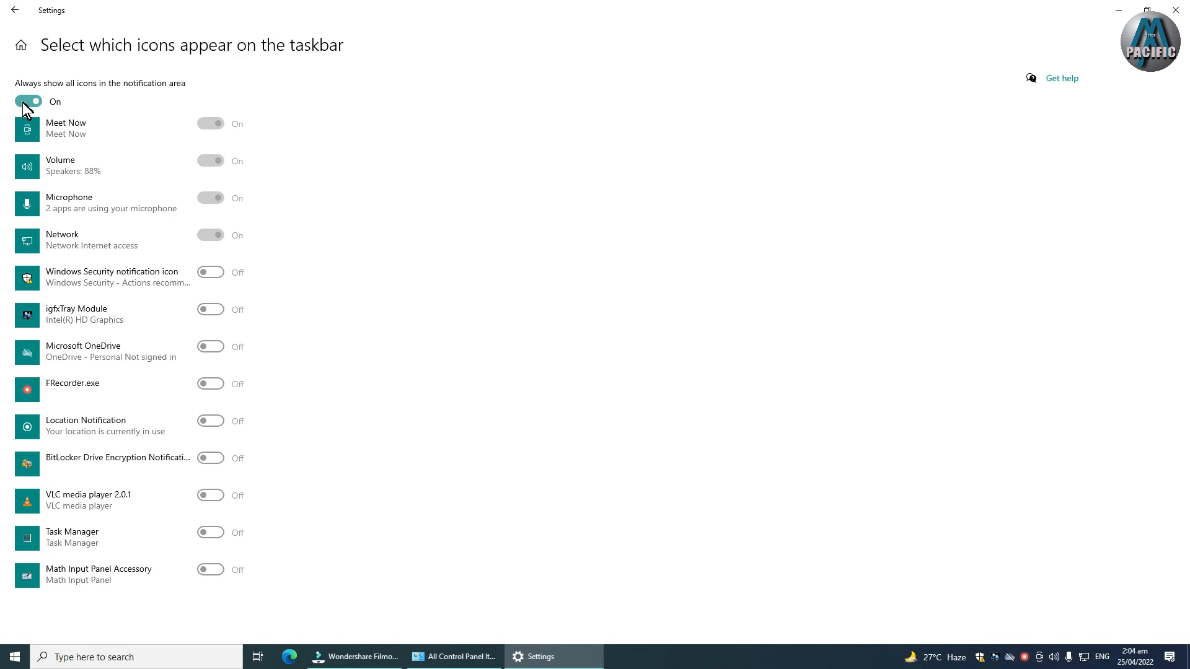
left_click(25, 102)
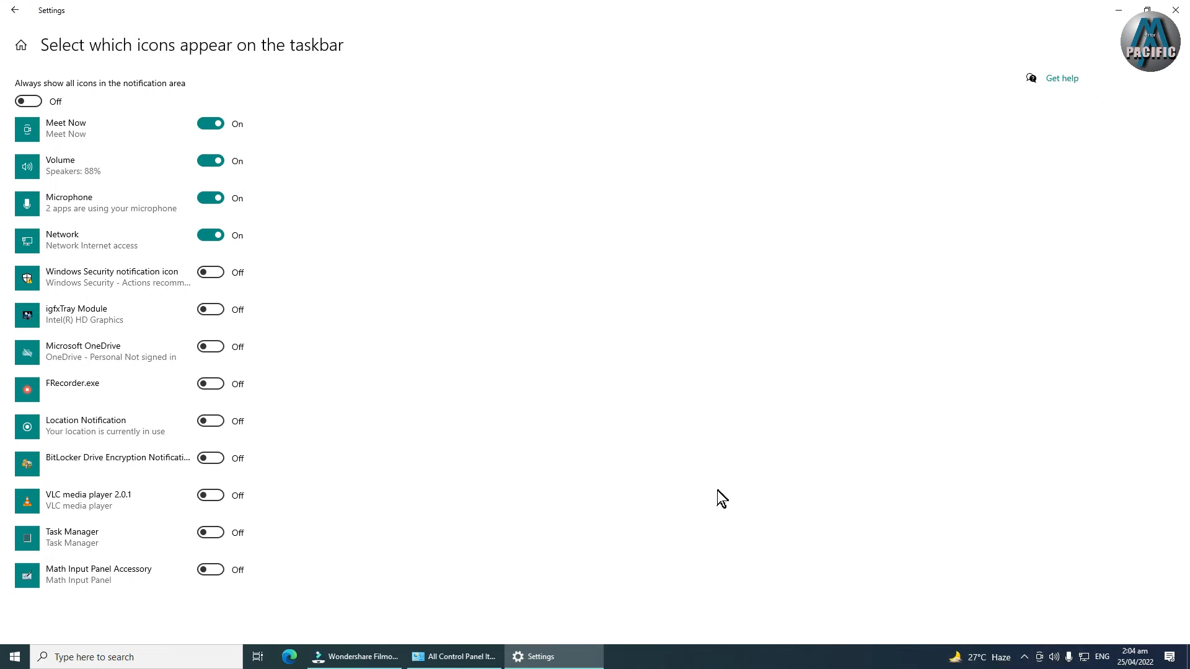
left_click(15, 11)
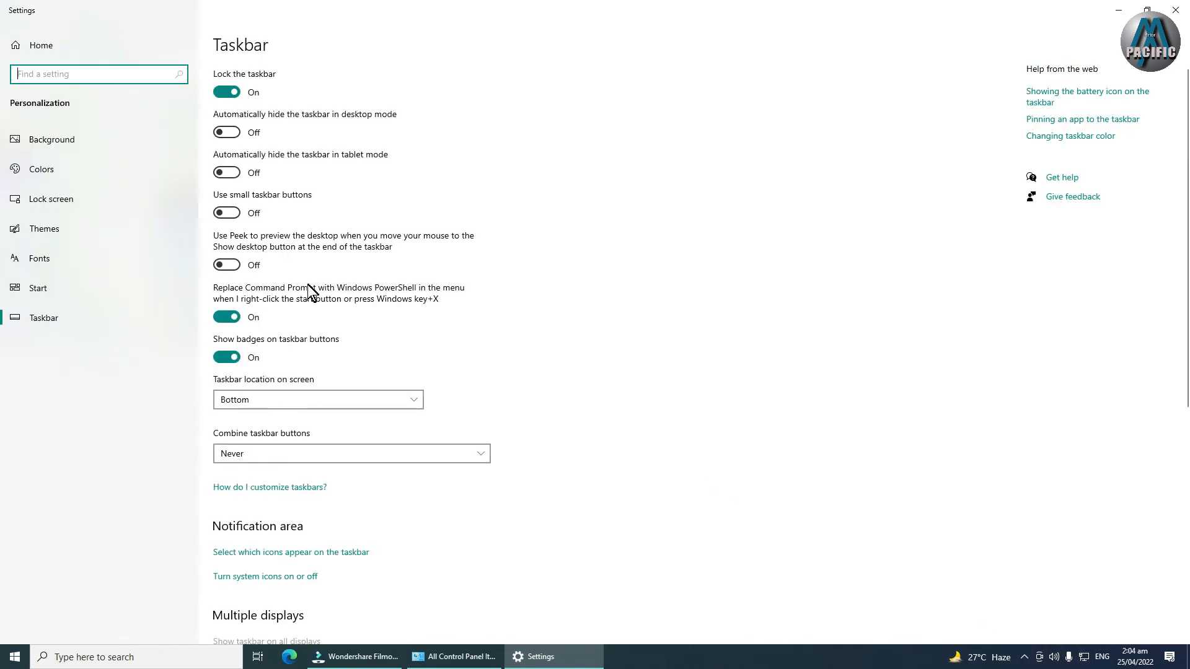
Step: View the Background personalization settings, and close Settings to return to All Control Panel Items
left_click(53, 178)
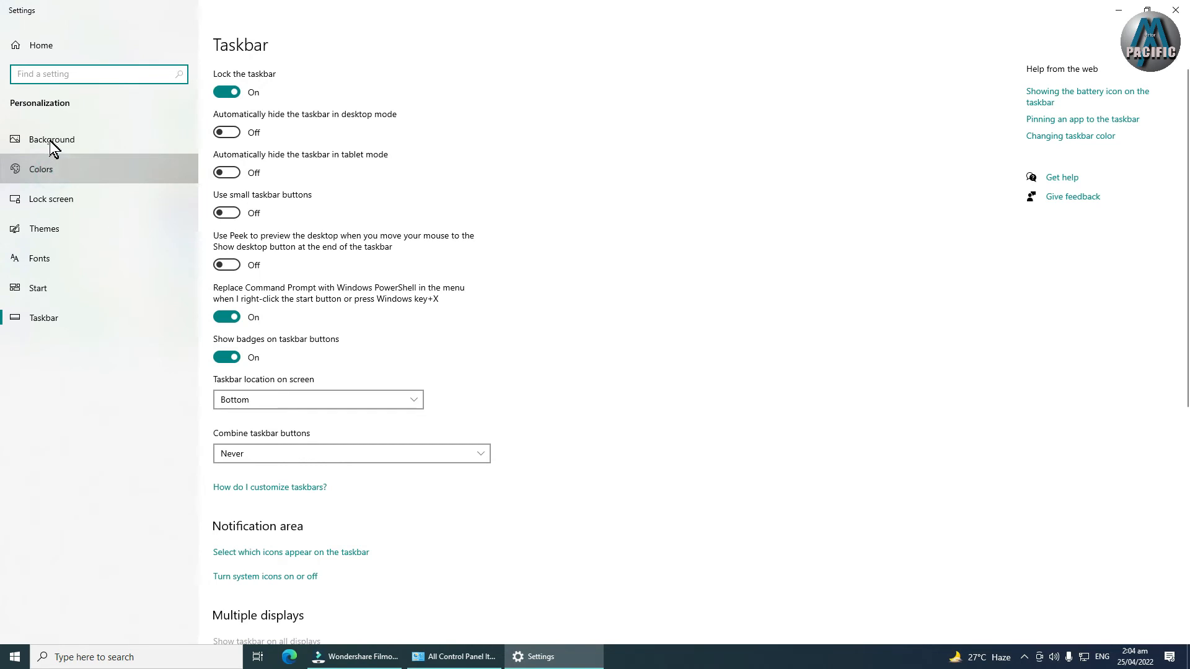
left_click(50, 140)
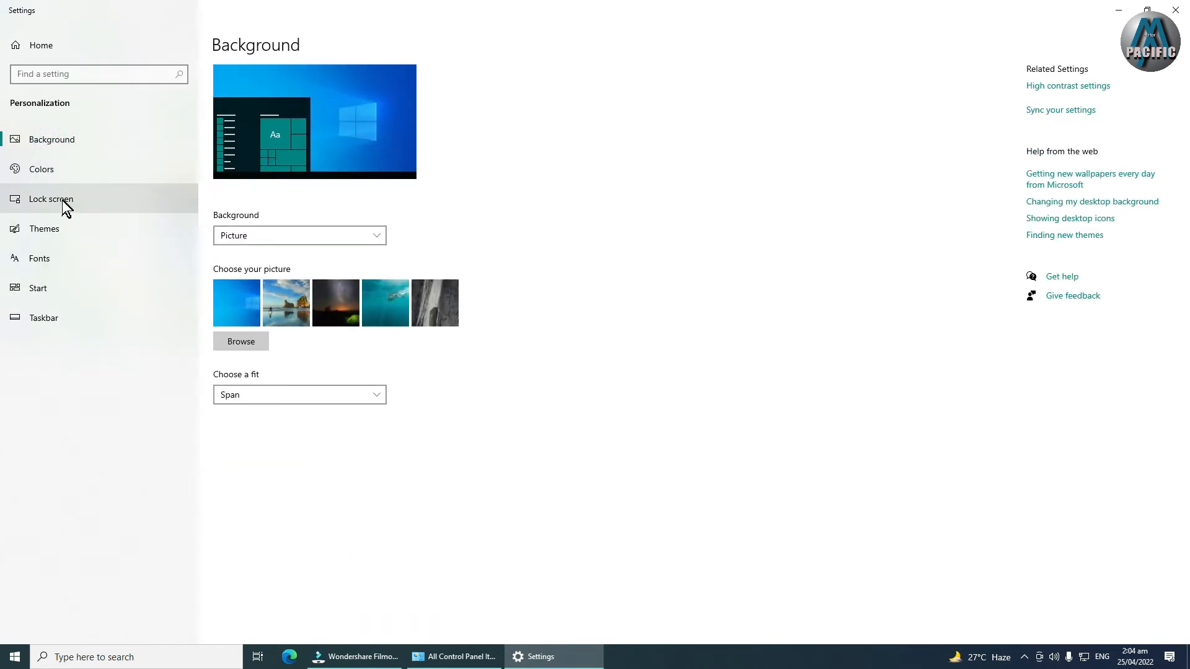
left_click(1176, 10)
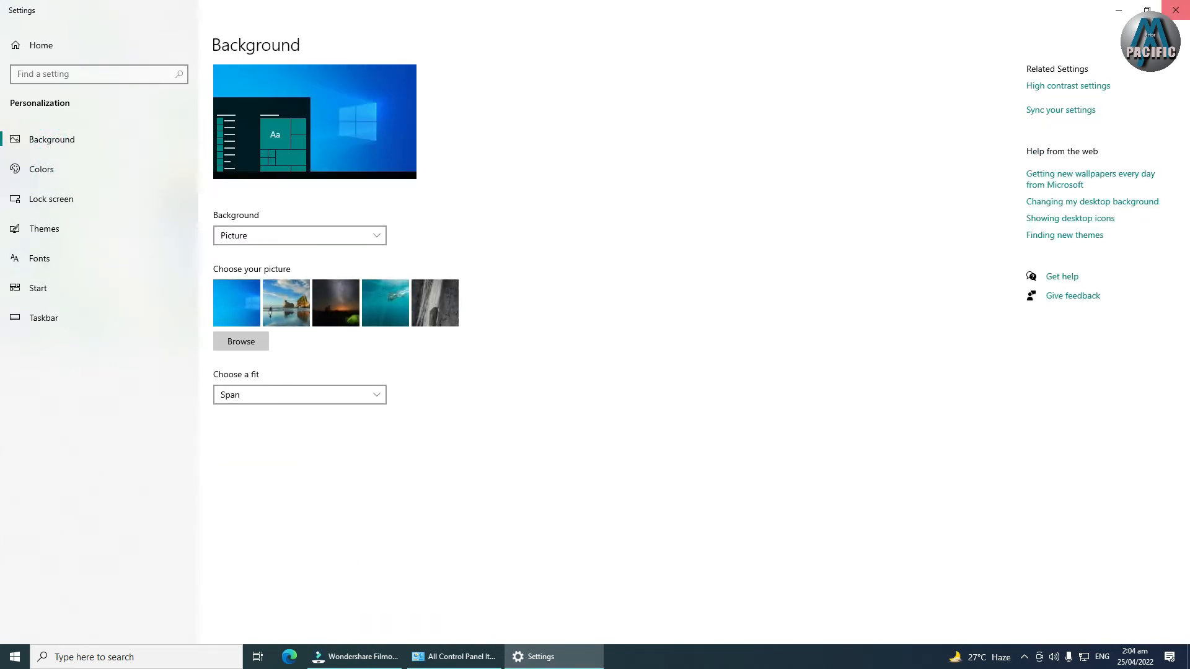
left_click(1176, 10)
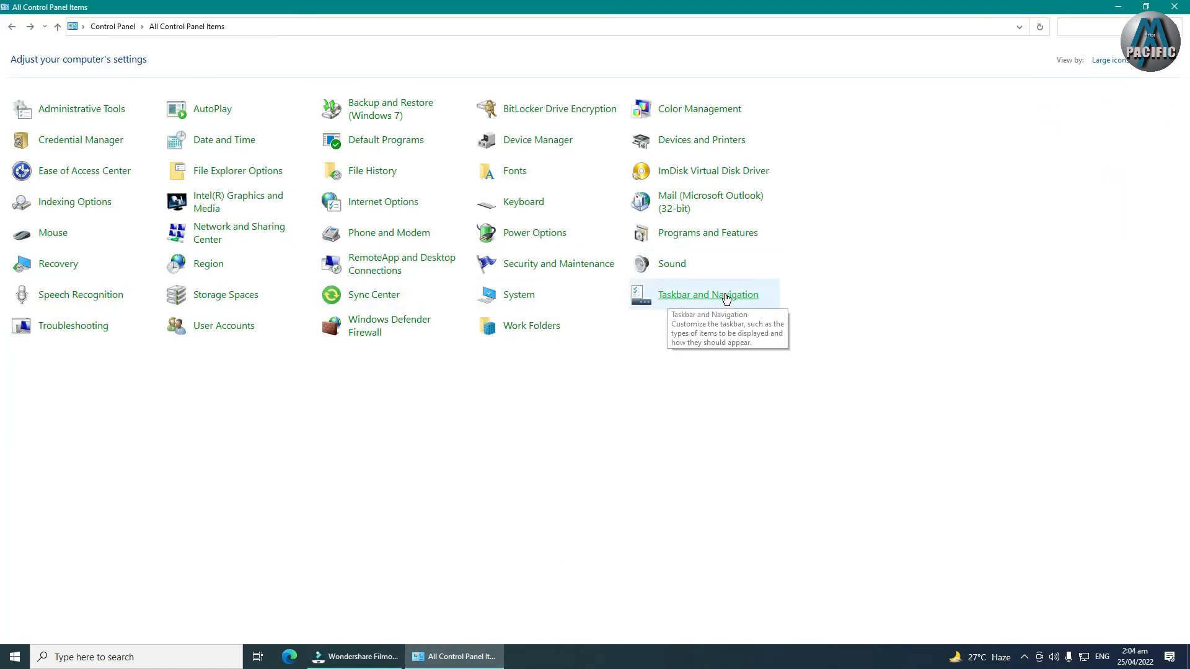
Step: Open Troubleshooting in Control Panel, look through the Programs troubleshooters, and return to the Troubleshooting overview
left_click(63, 328)
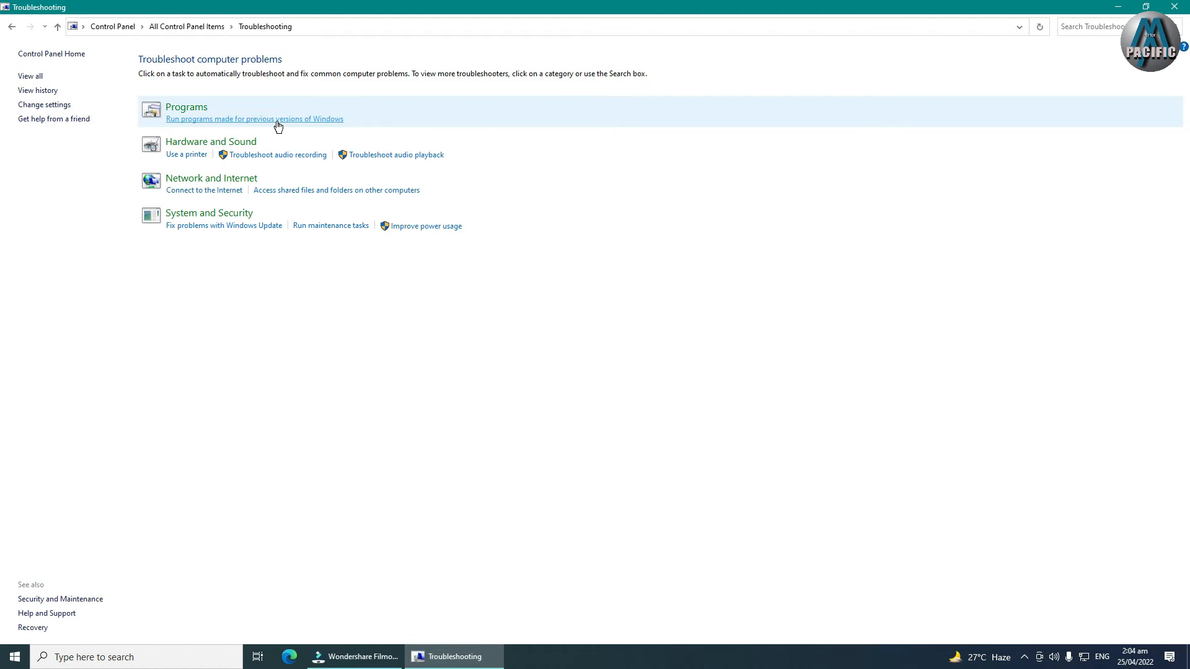
left_click(176, 112)
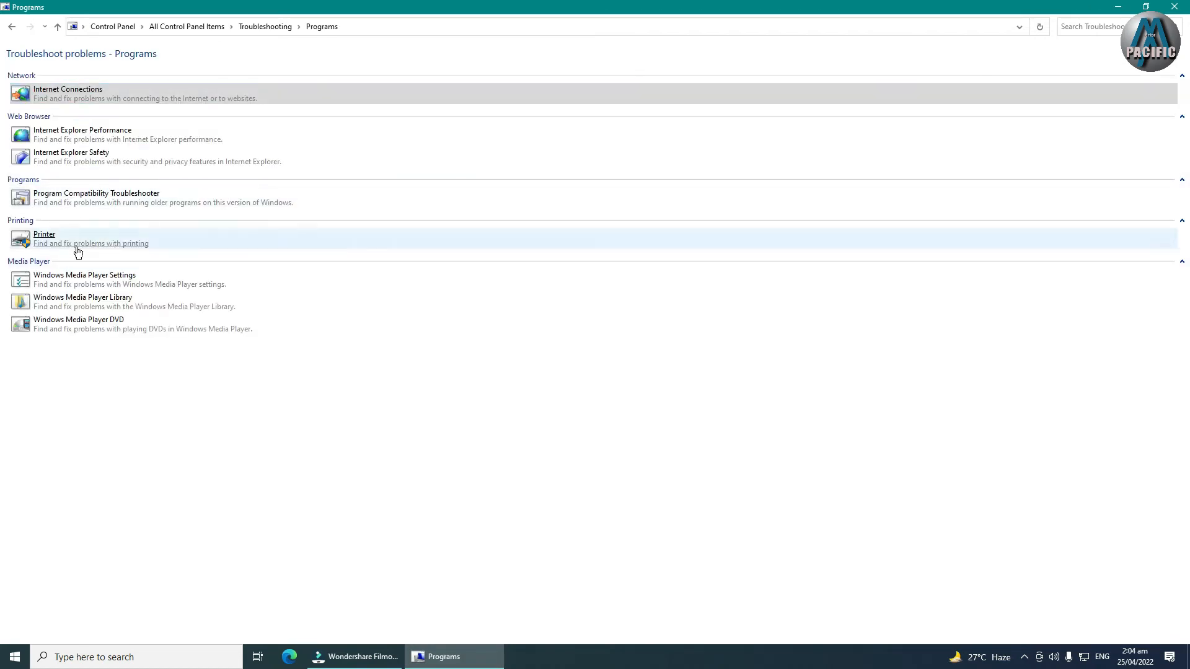
left_click(12, 27)
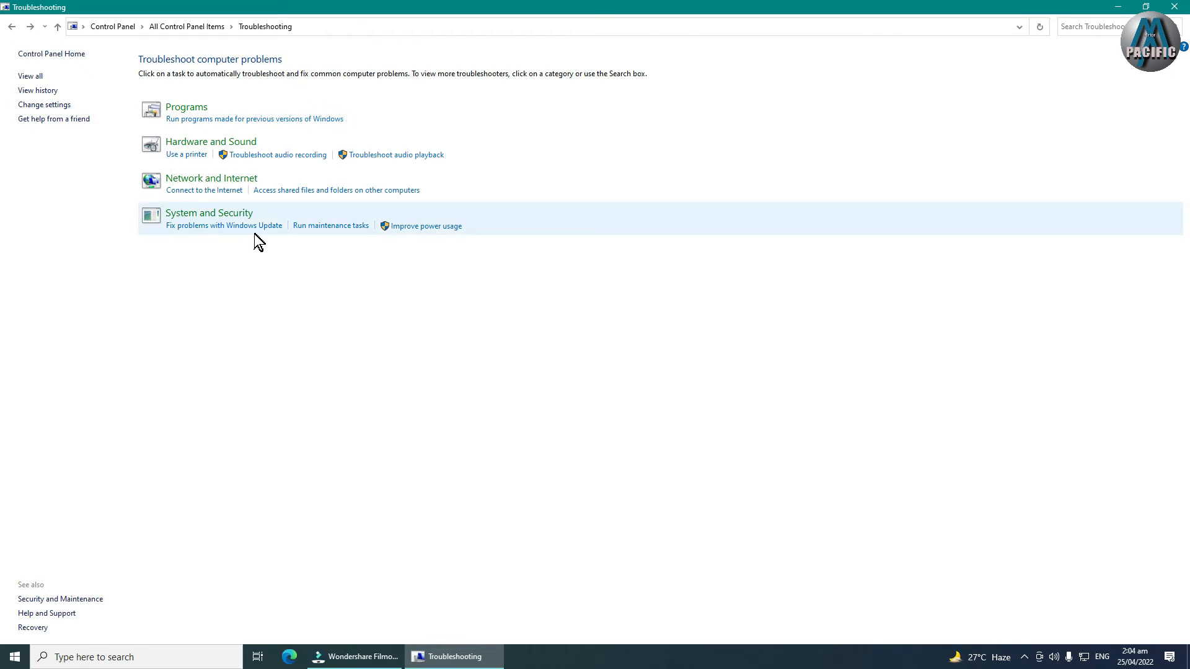
Step: View the Windows Update troubleshooter without running it, and return to All Control Panel Items
left_click(227, 228)
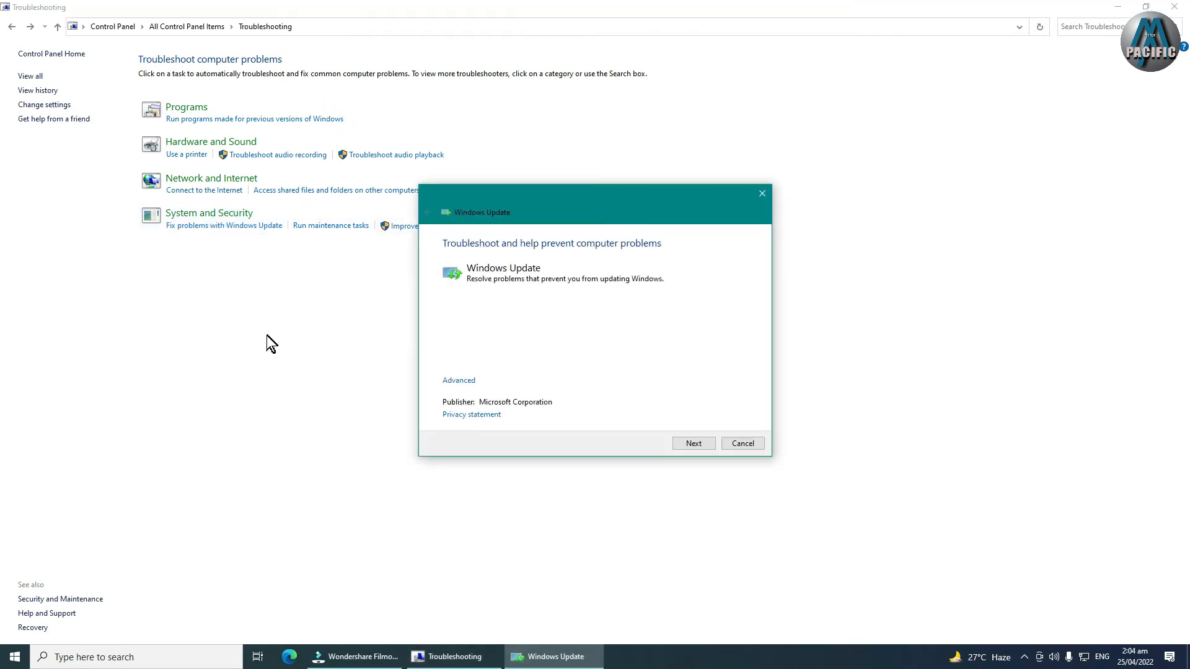
left_click(739, 444)
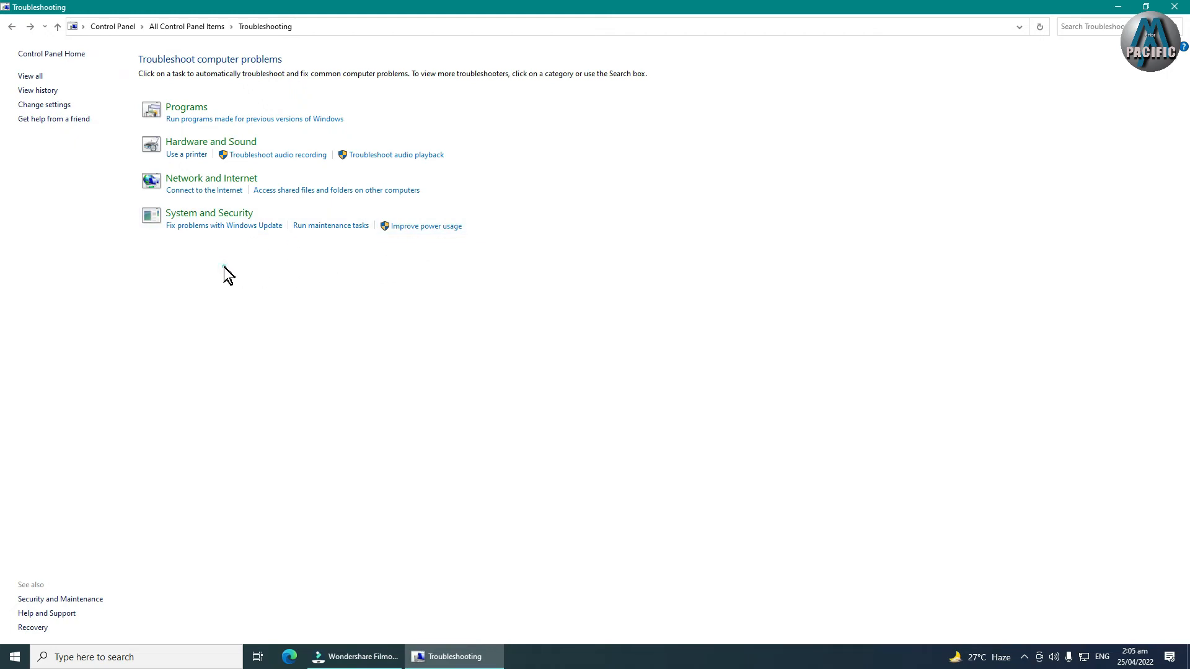
left_click(12, 26)
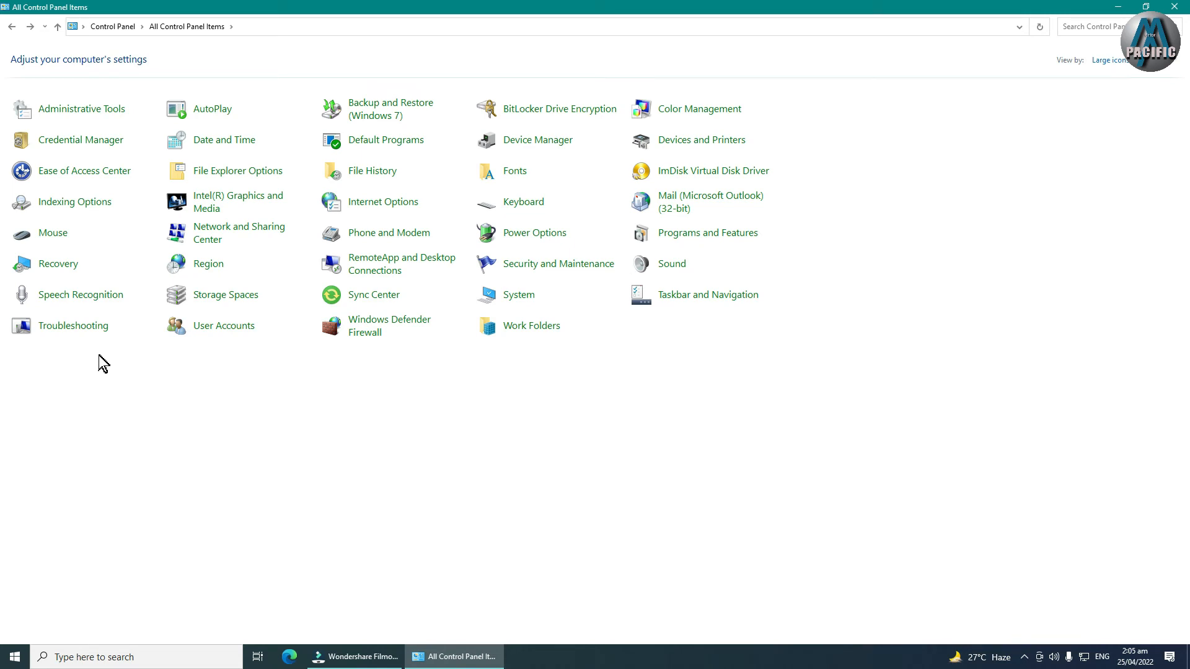
left_click(1024, 659)
left_click(774, 564)
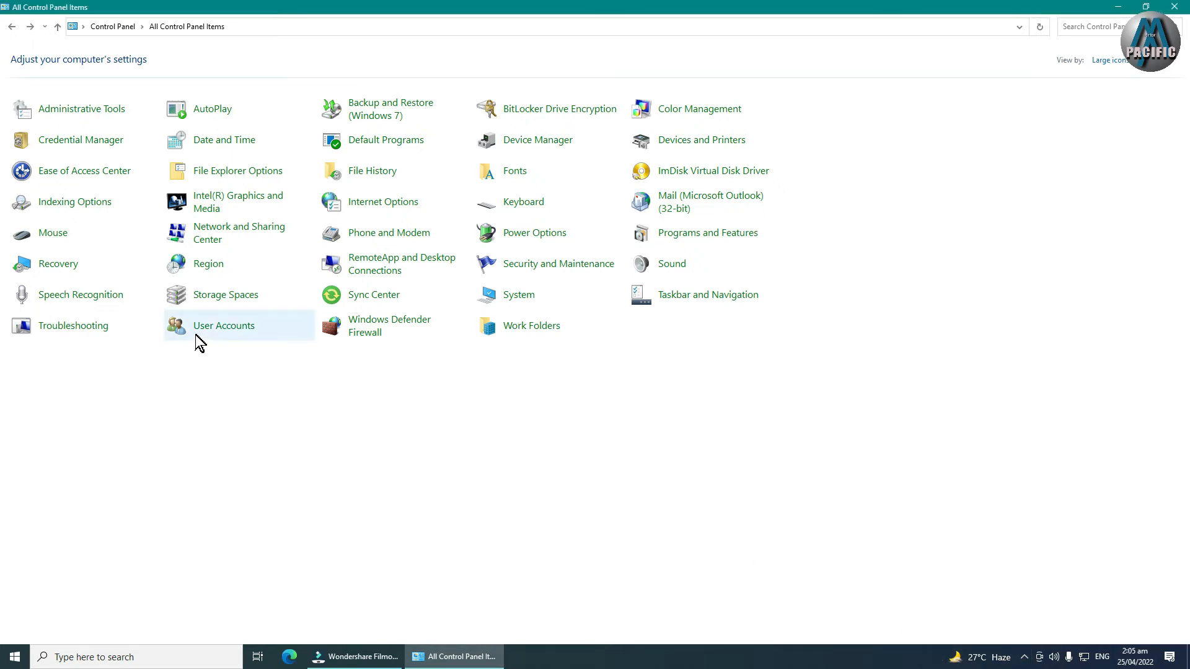
Step: View the Windows Defender Firewall status and its on/off and notification settings, and return to All Control Panel Items
left_click(364, 327)
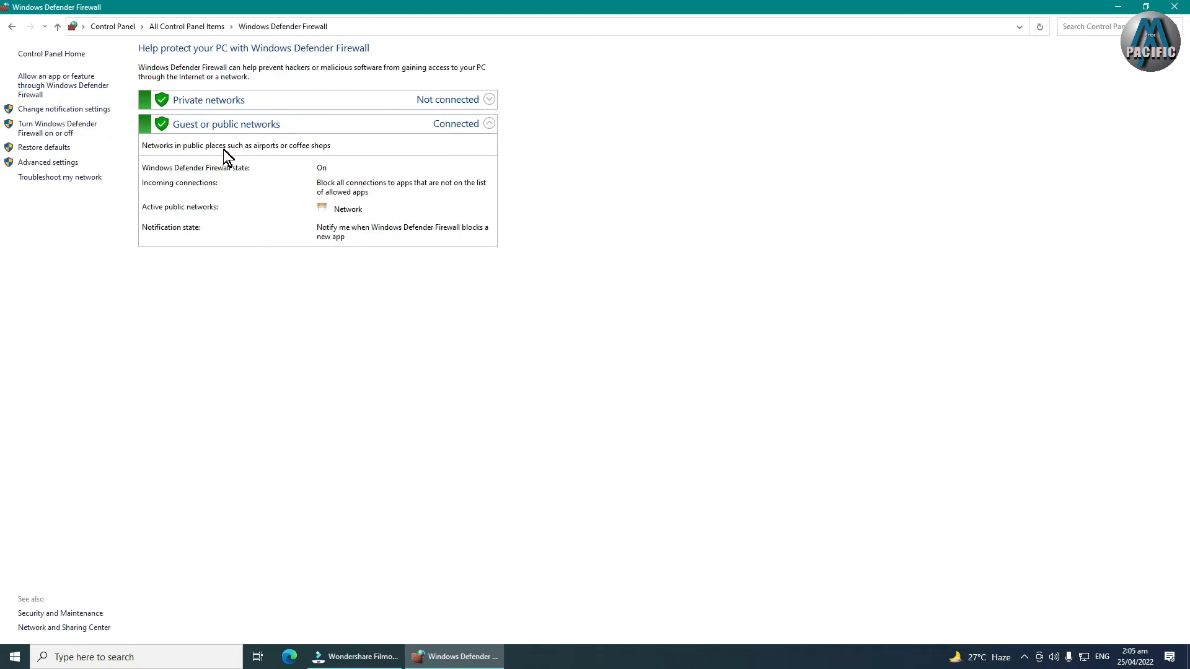
left_click(59, 129)
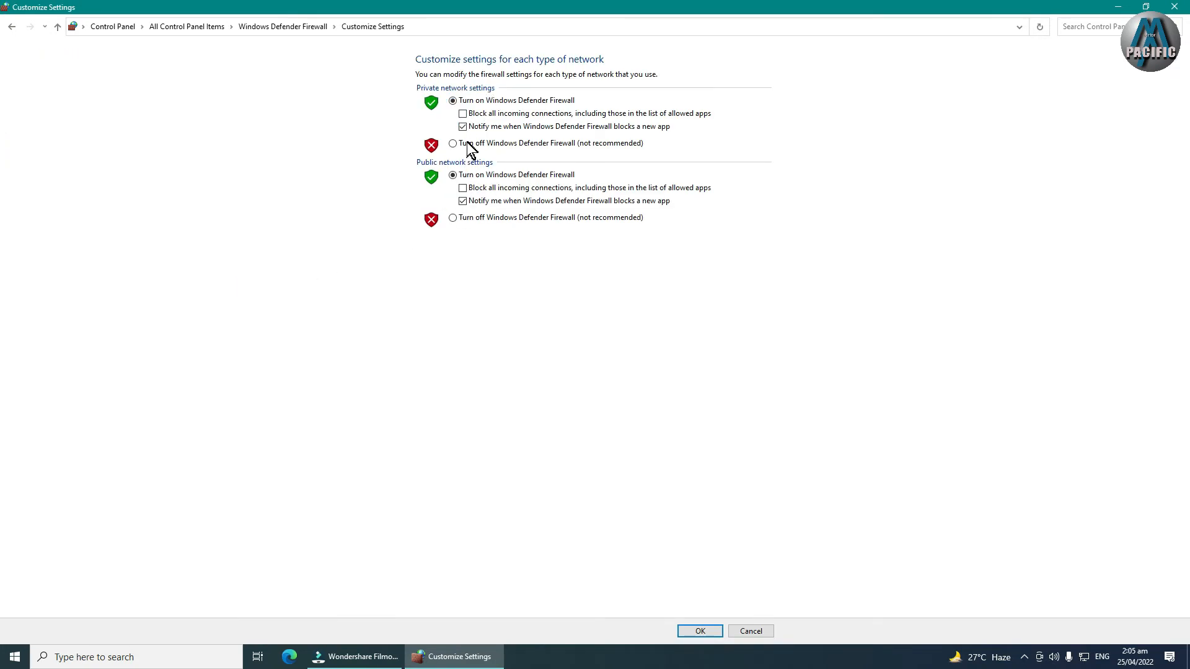
left_click(13, 29)
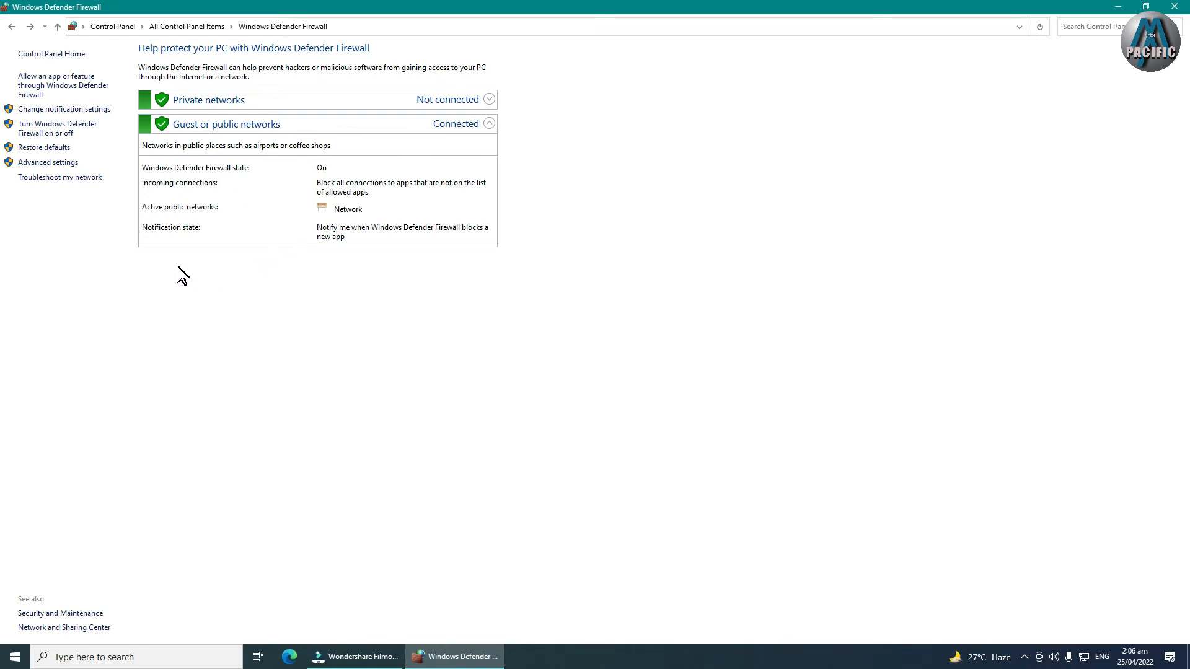
left_click(125, 263)
left_click(38, 108)
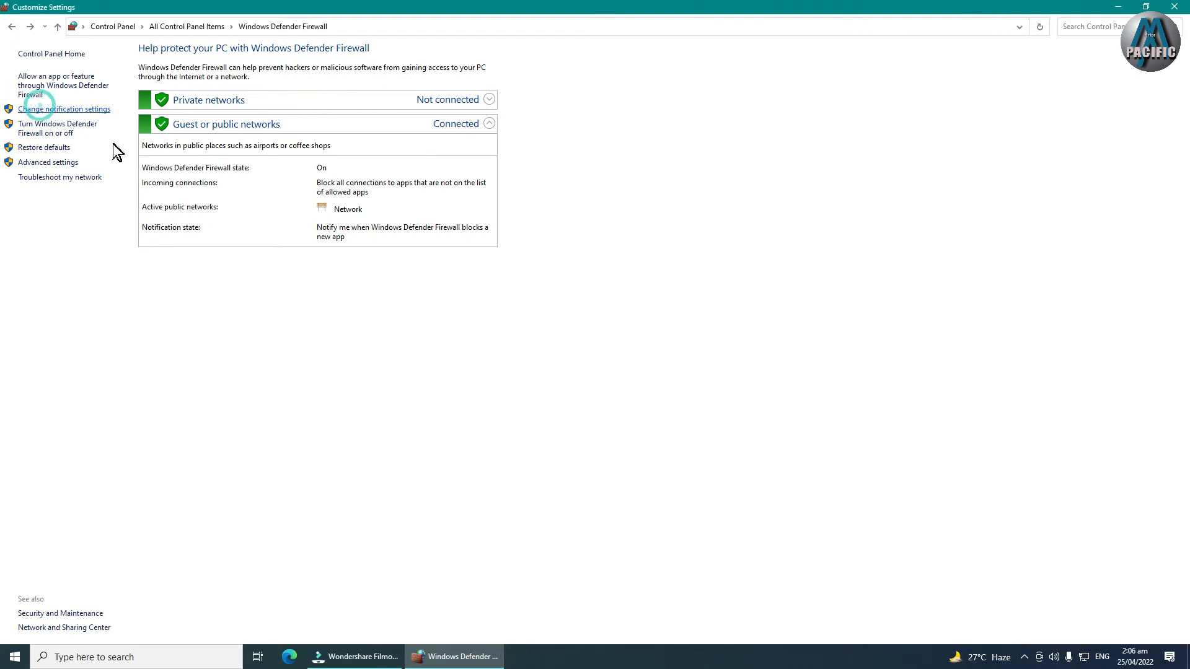
left_click(12, 28)
left_click(12, 29)
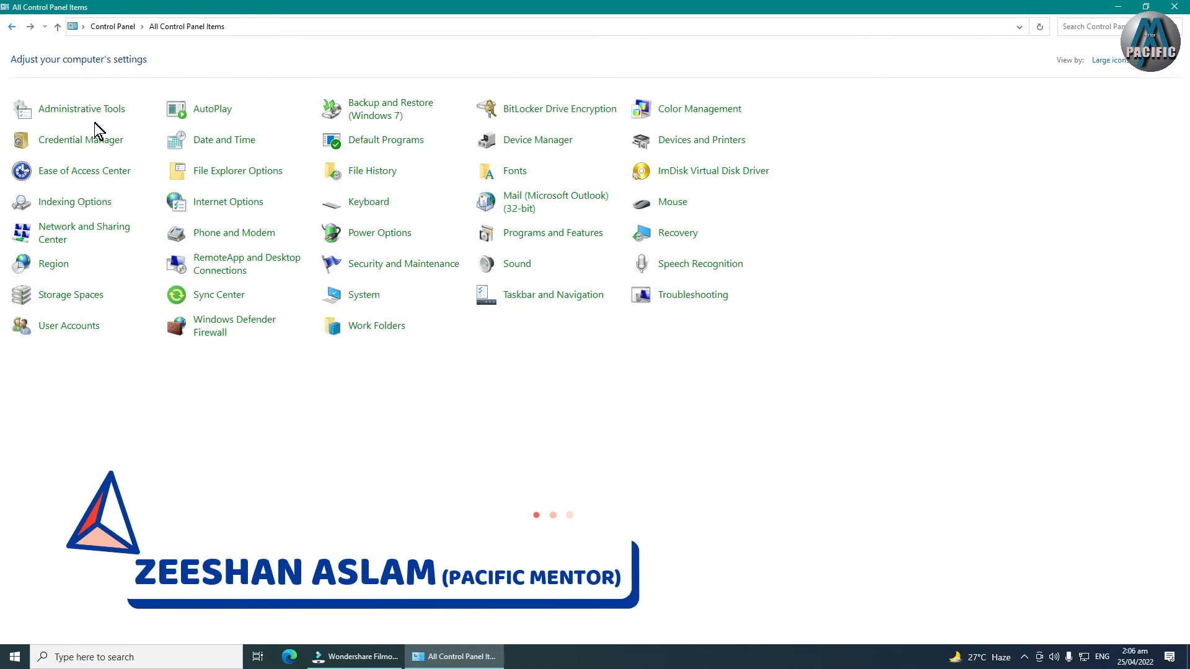
Step: View Work Folders and its work email setup page, and return to All Control Panel Items without entering anything
left_click(515, 333)
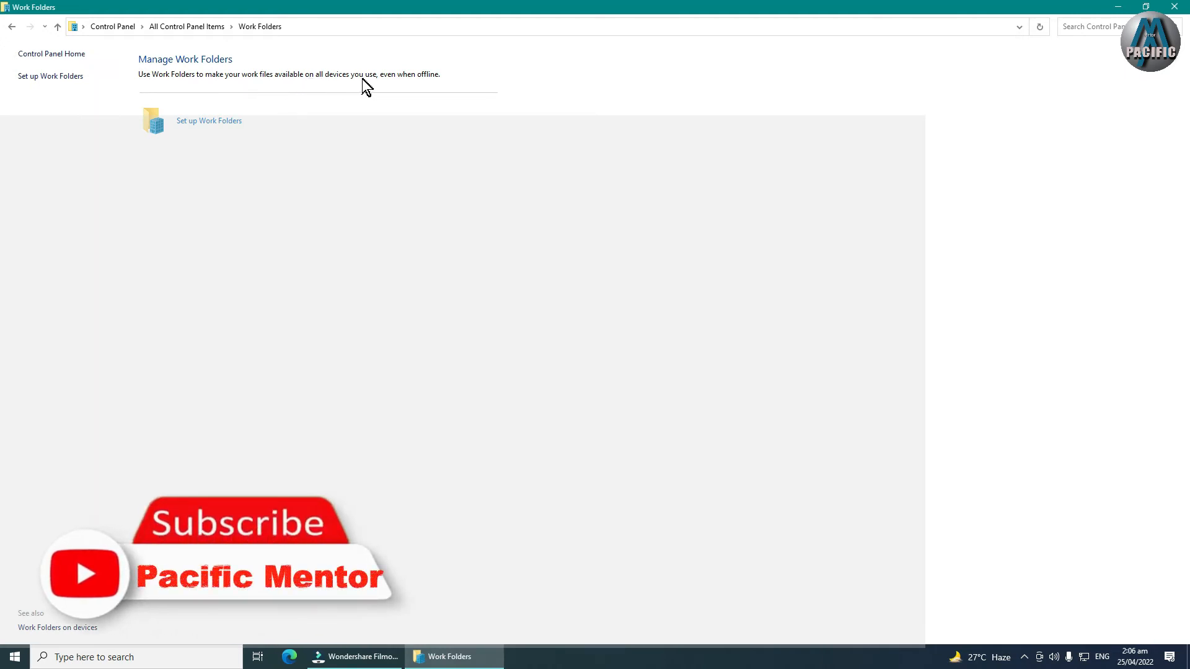
left_click(191, 115)
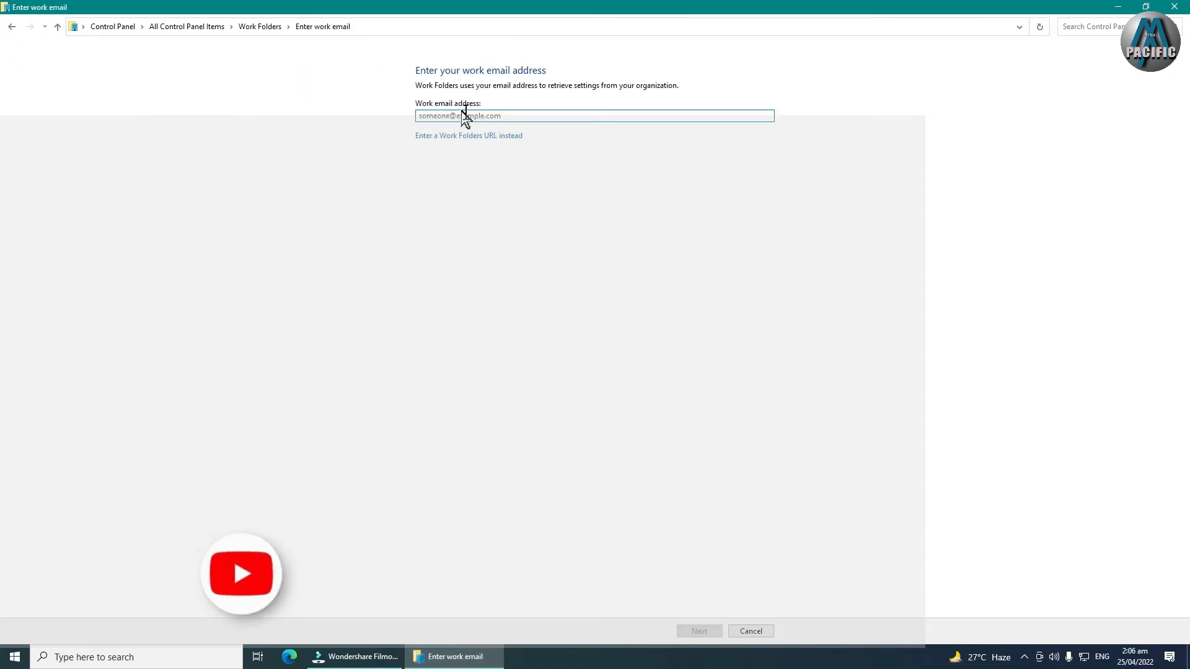
left_click(12, 26)
left_click(13, 26)
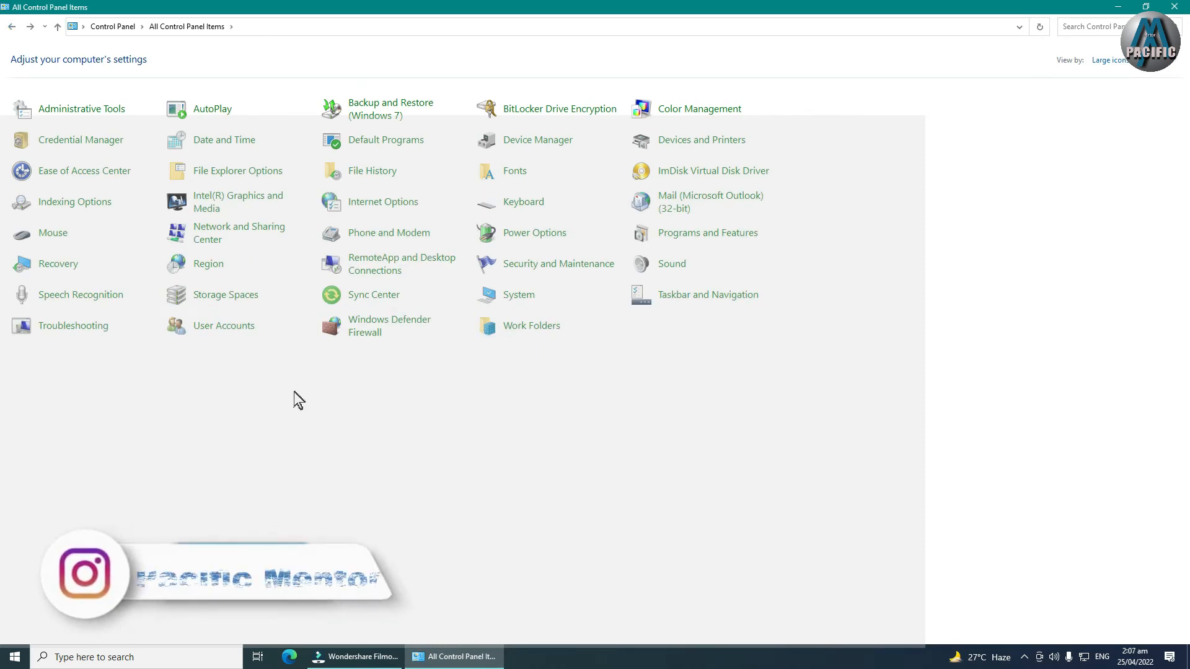
Step: Open User Accounts and view the pages for changing the account name and account type, cancelling both
left_click(209, 331)
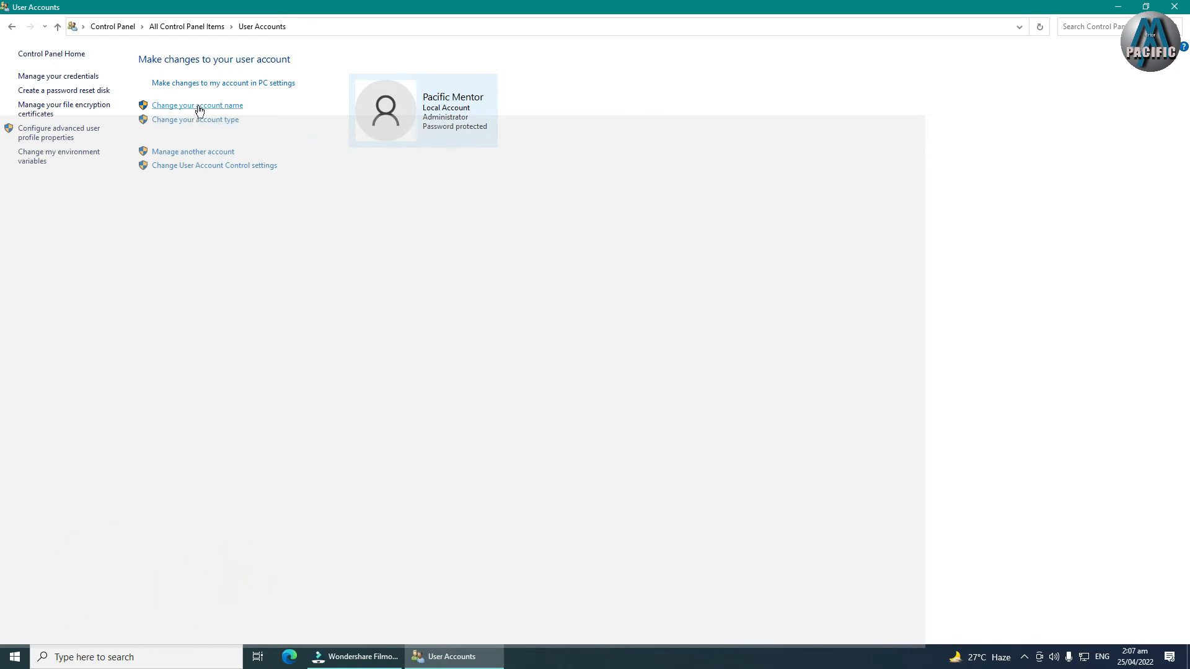
left_click(224, 106)
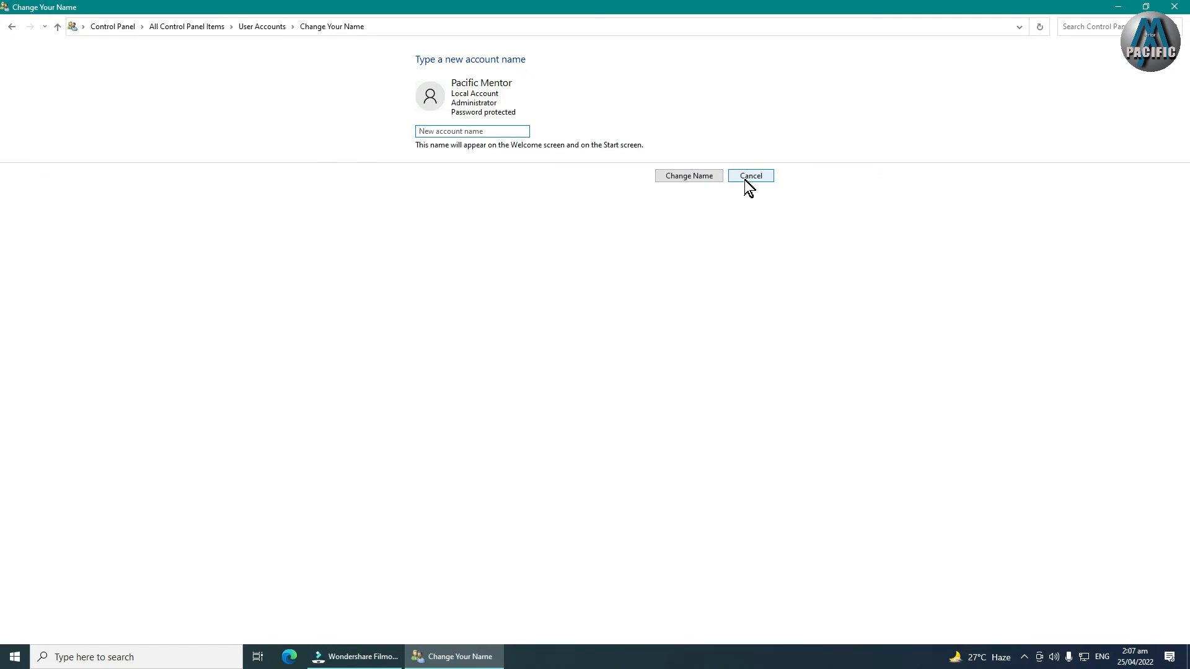
left_click(746, 177)
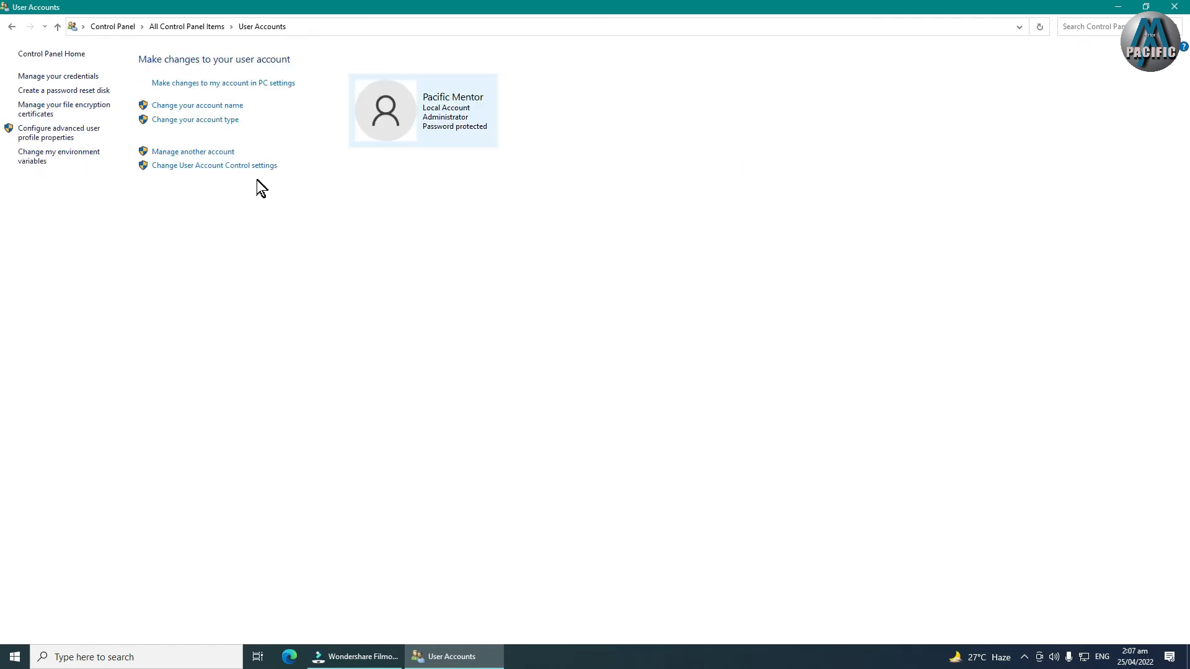
left_click(206, 122)
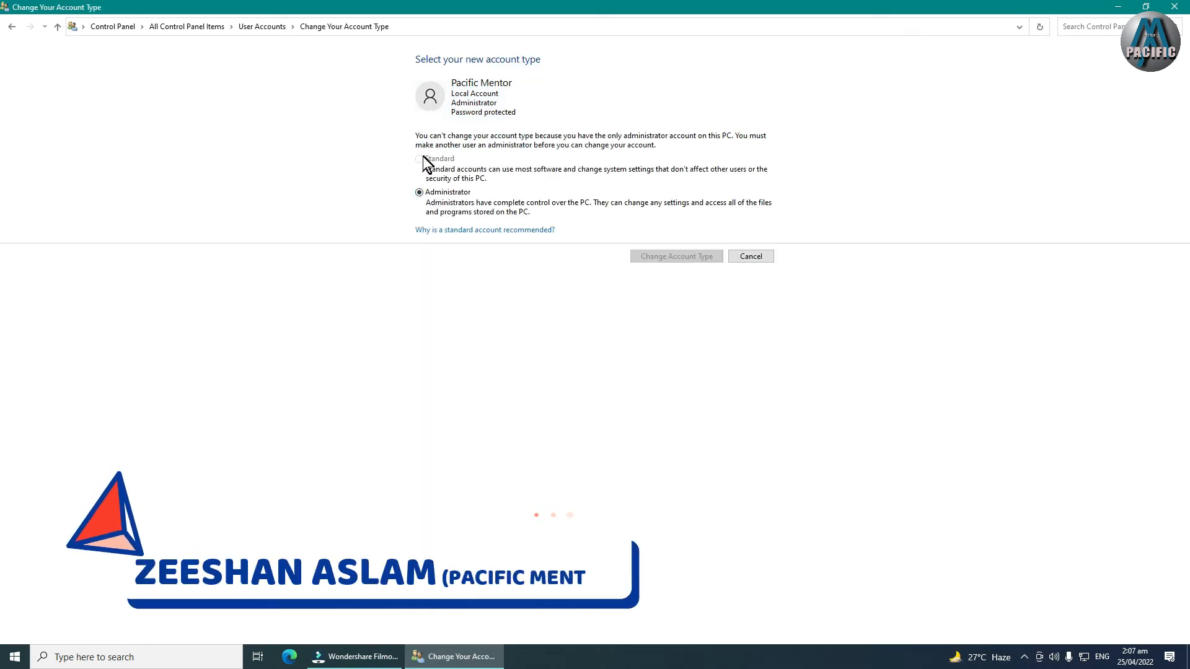
left_click(751, 257)
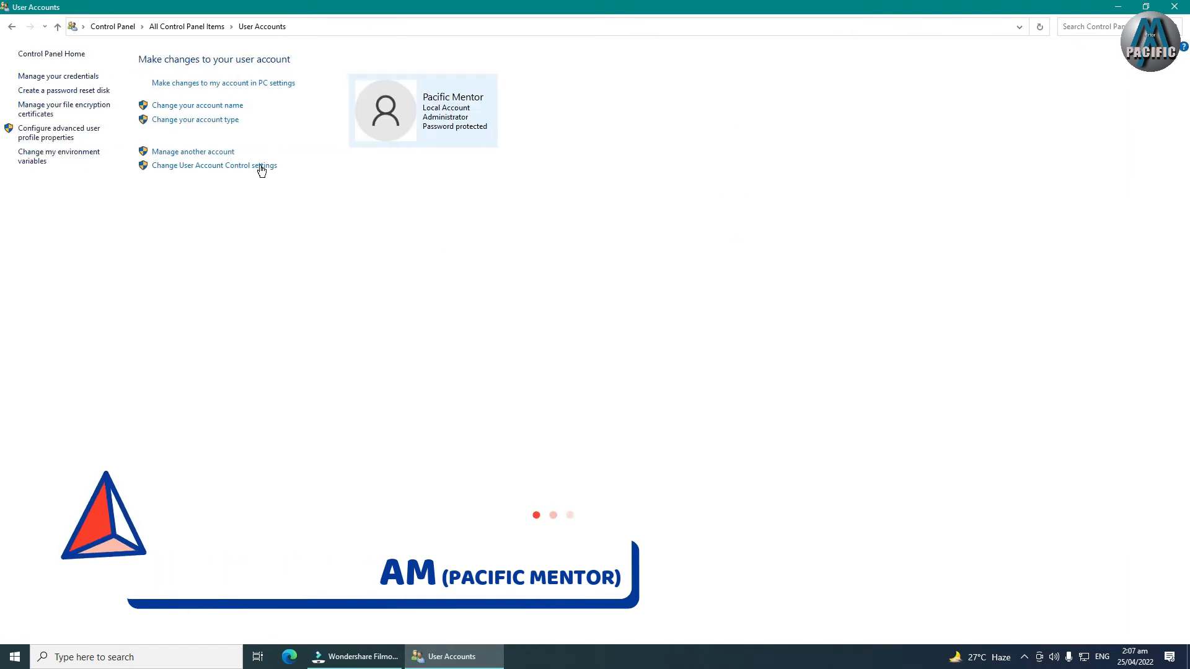
Step: View Manage Accounts and the add-a-family-member dialog in the Family & other users settings, cancel it, and return to User Accounts
left_click(169, 155)
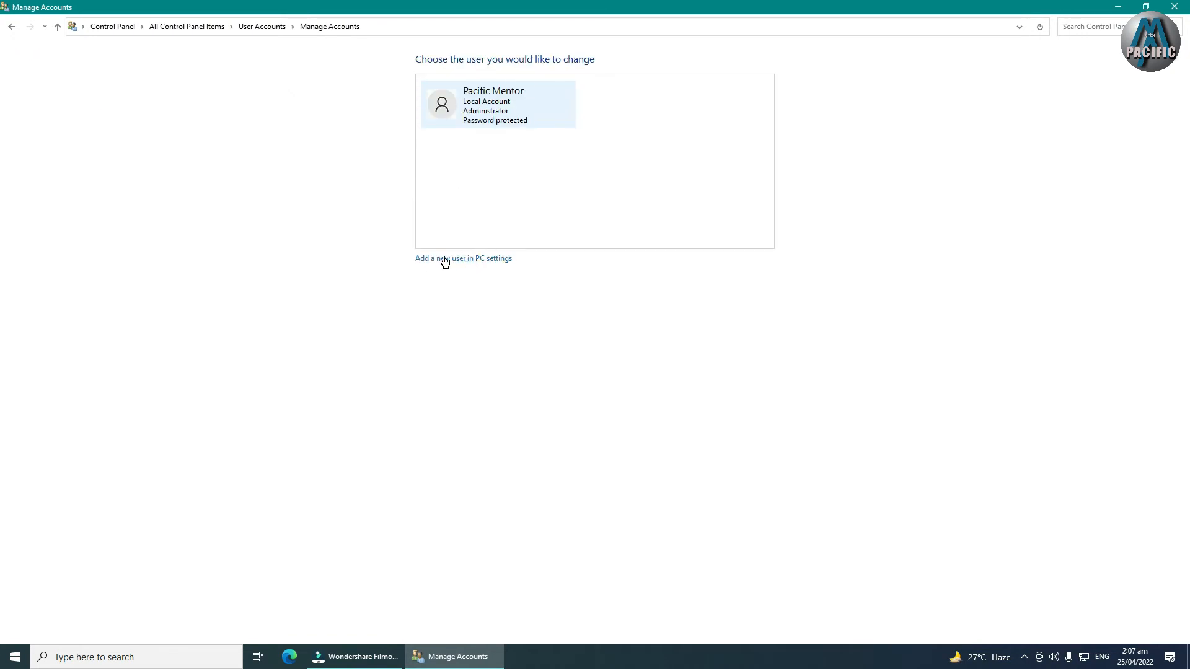
left_click(439, 259)
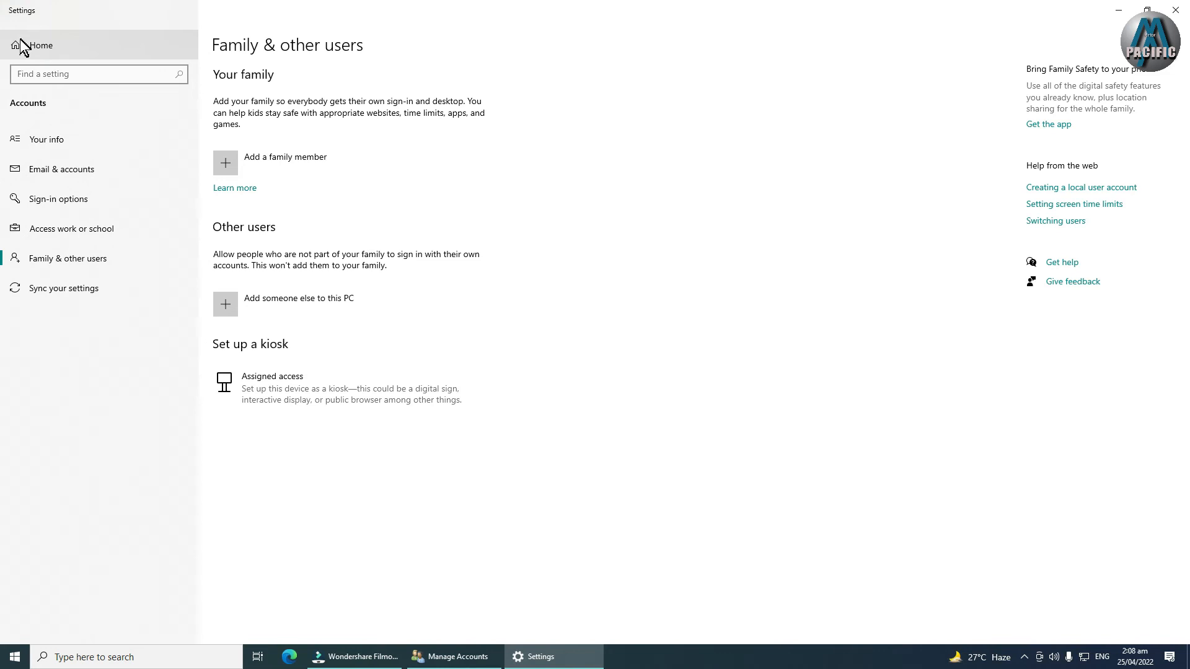
left_click(231, 169)
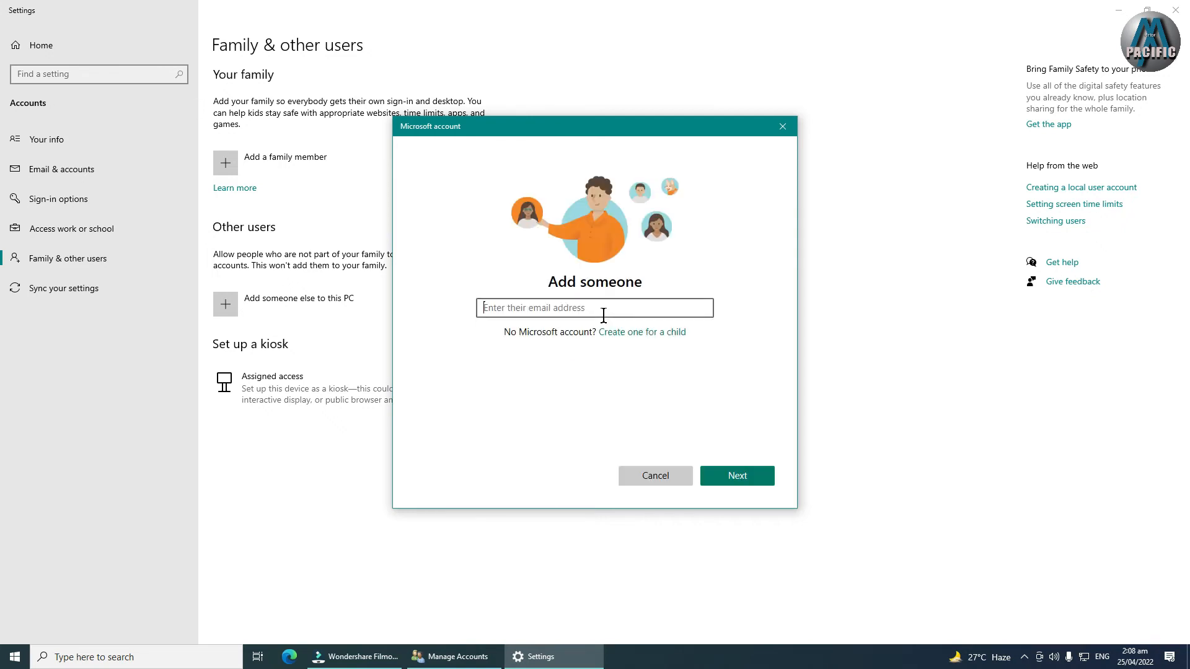
left_click(643, 474)
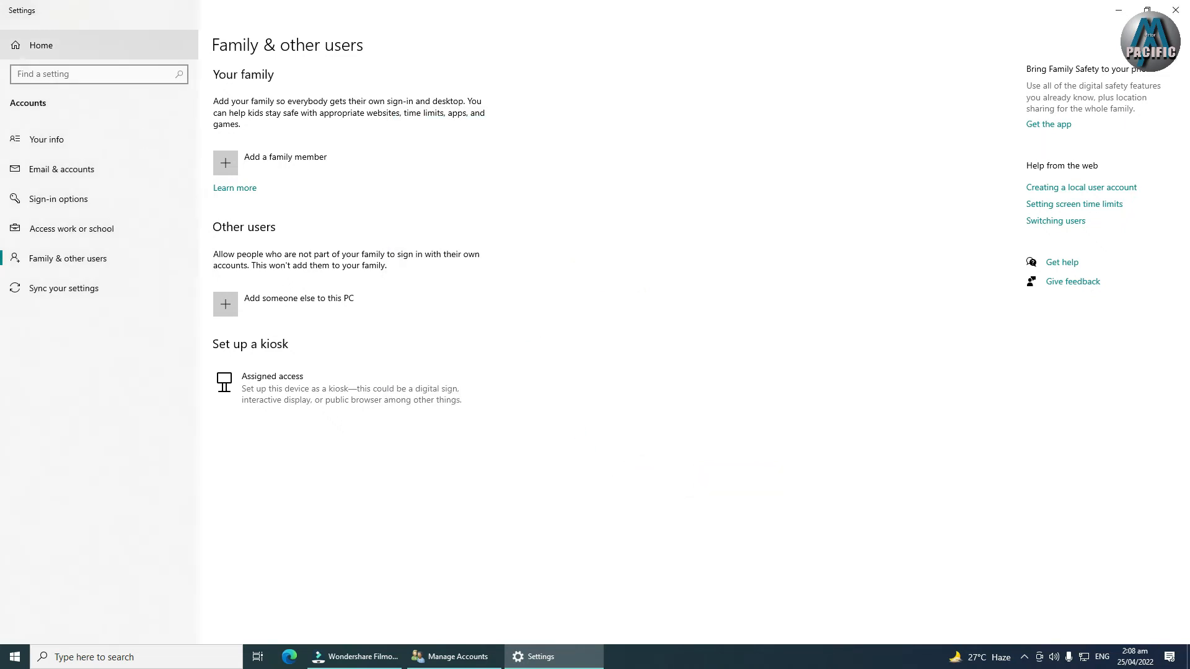
left_click(39, 50)
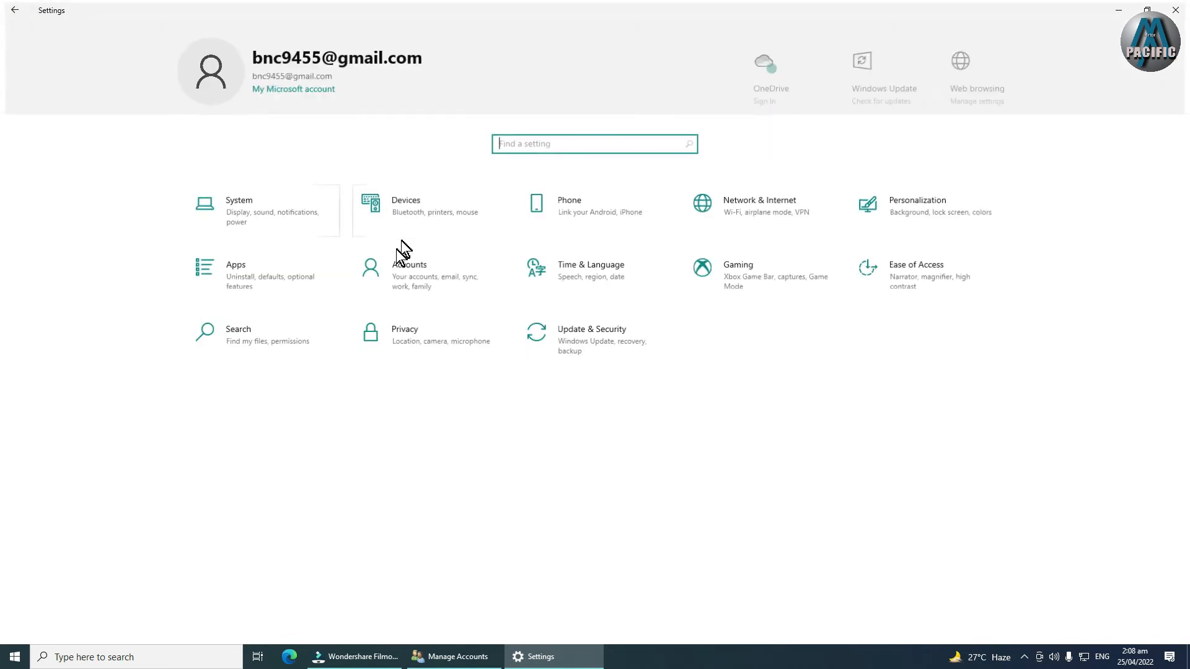
left_click(1176, 9)
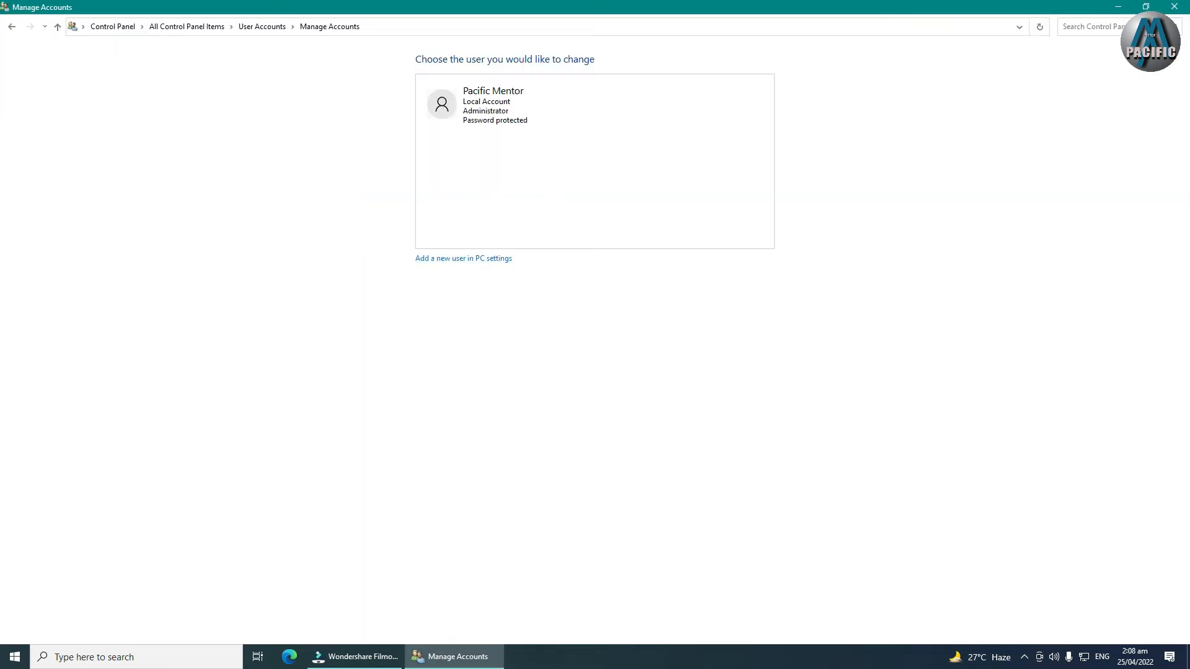
left_click(5, 29)
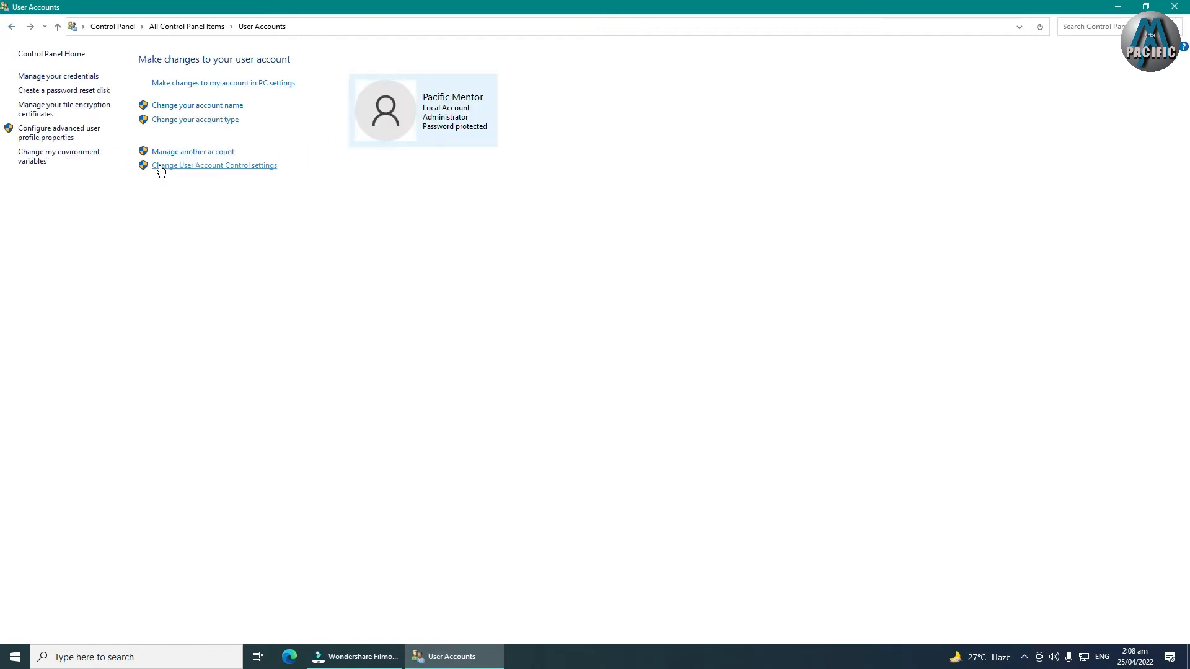
Step: Examine the User Account Control notification levels and leave the settings by cancelling
left_click(226, 167)
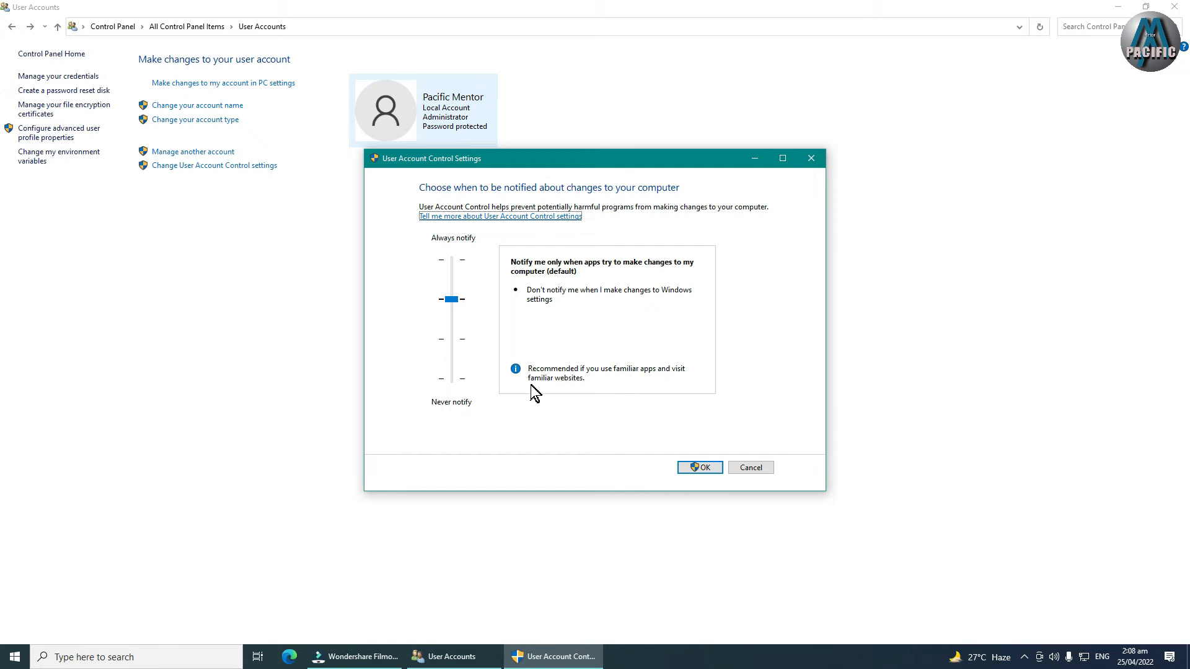
left_click(761, 469)
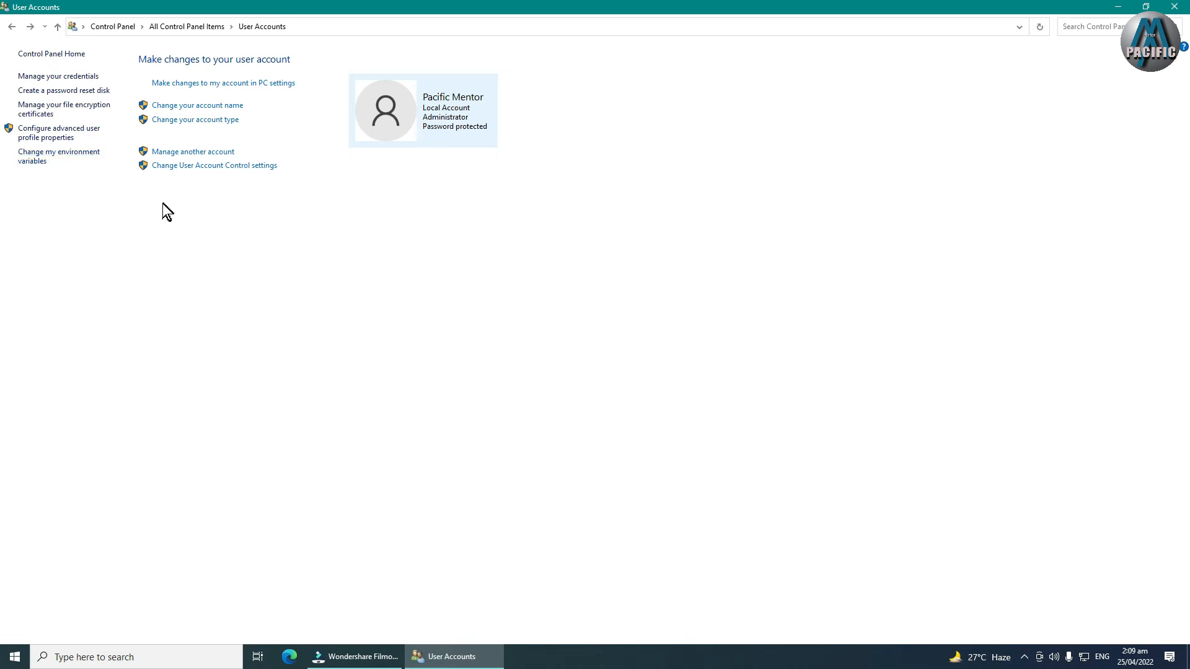
left_click(182, 171)
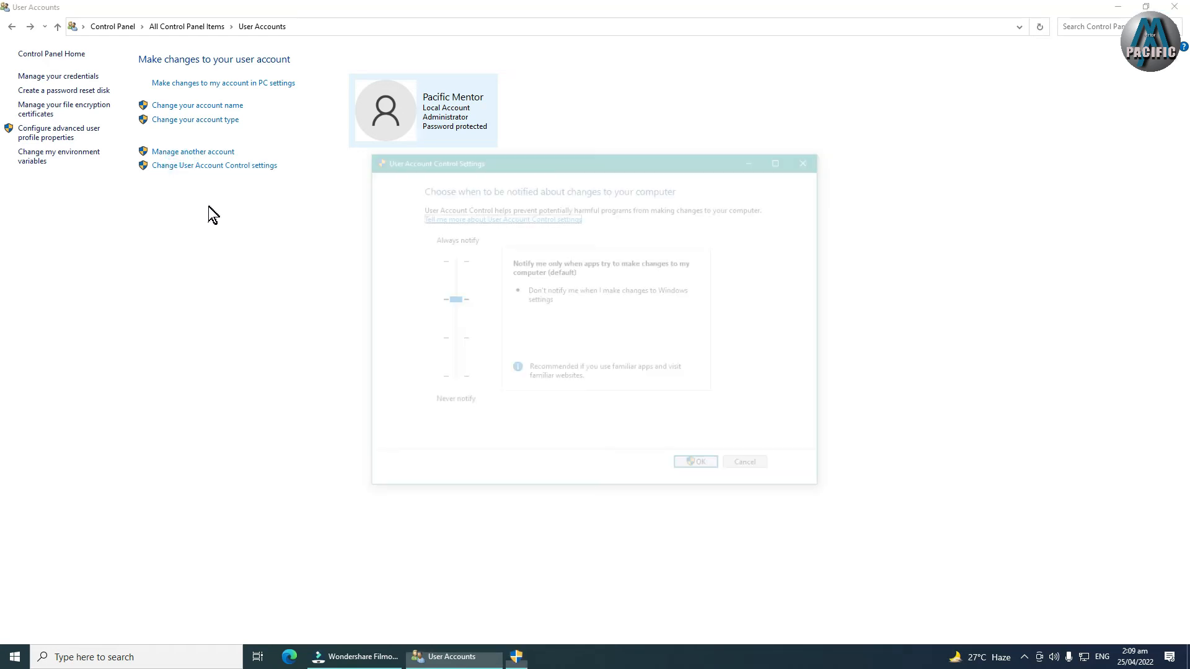
left_click(737, 468)
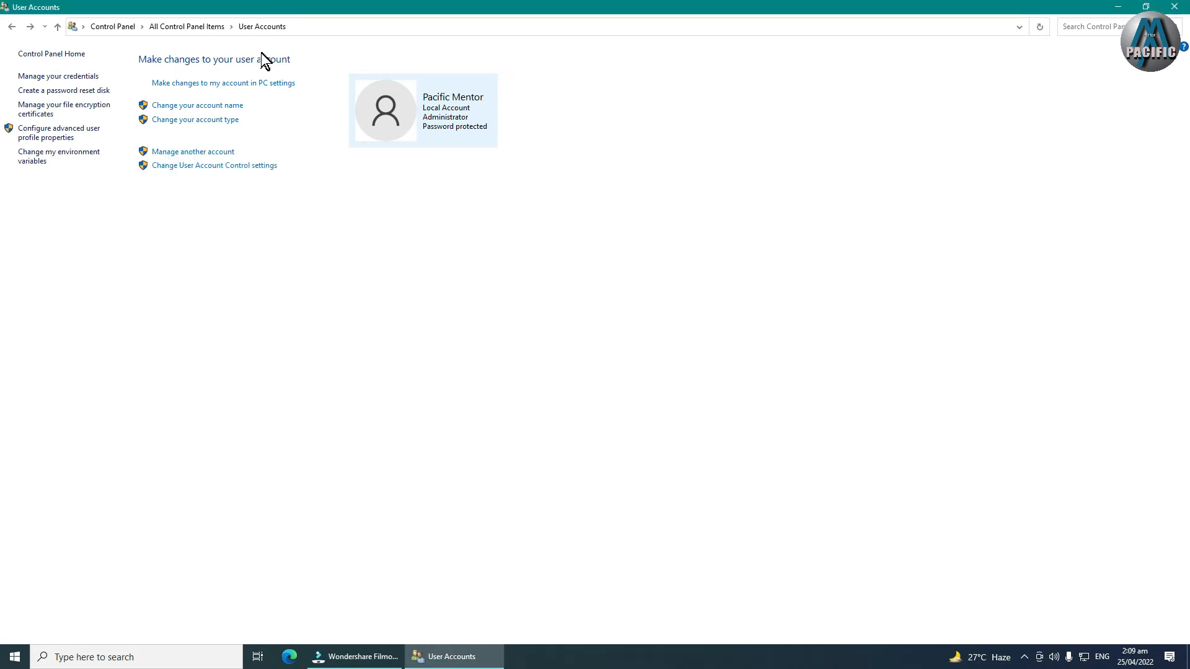
Step: Review the account type and account name pages in User Accounts once more, and close Control Panel
left_click(195, 119)
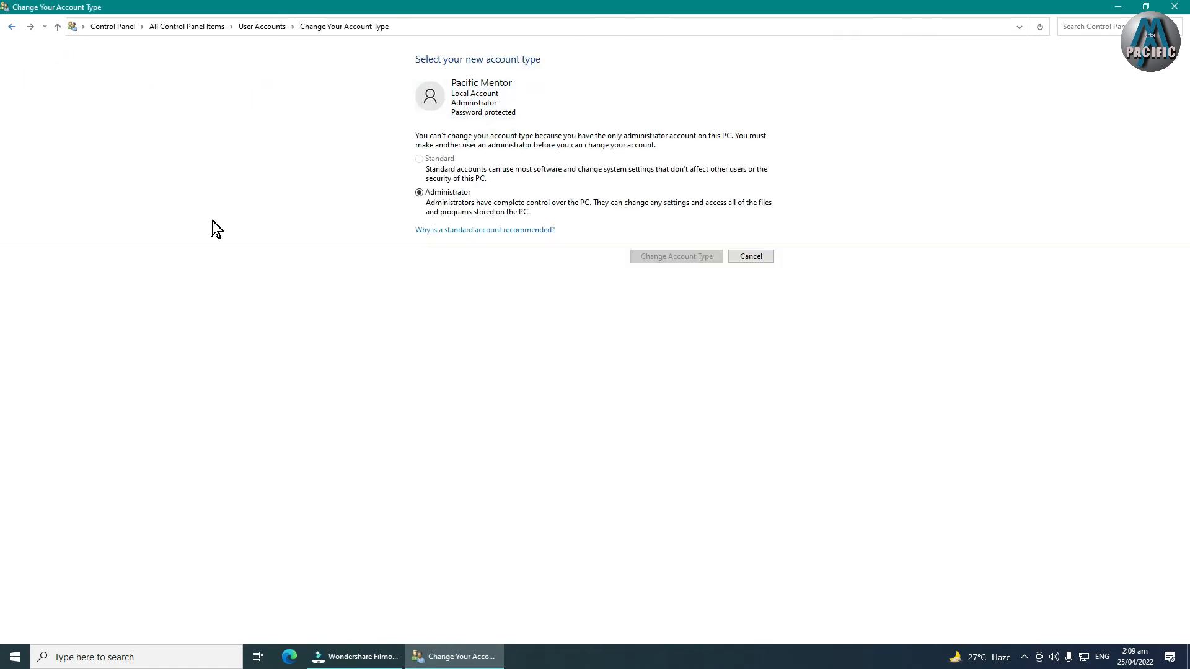
left_click(12, 27)
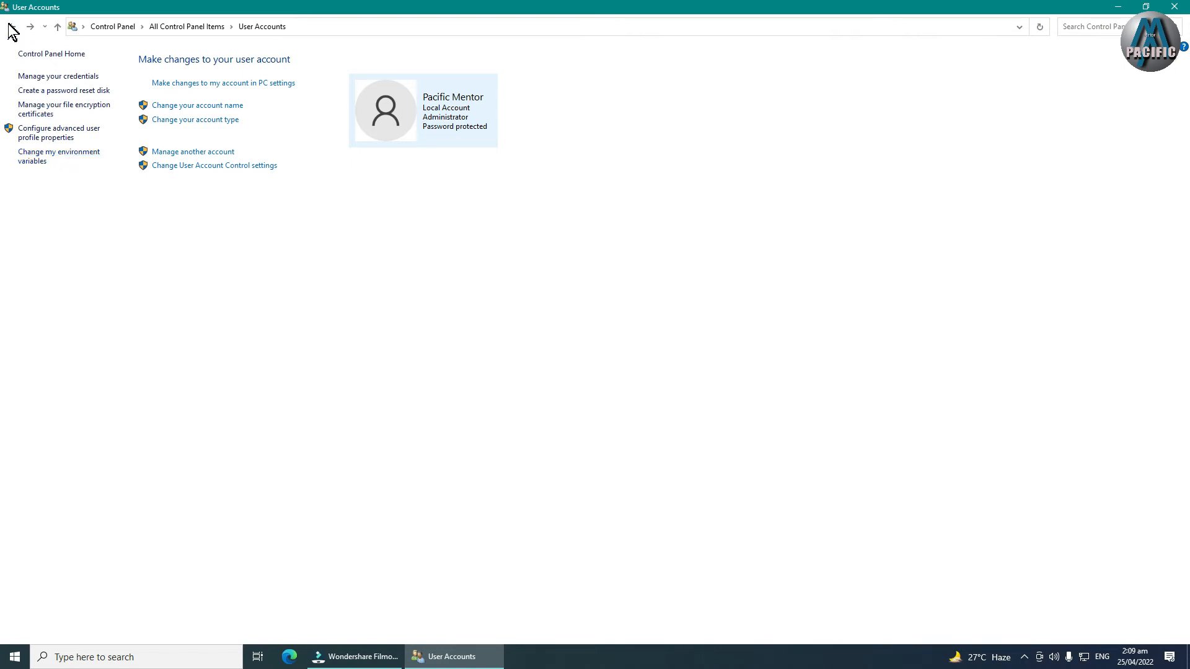
left_click(198, 105)
left_click(1175, 6)
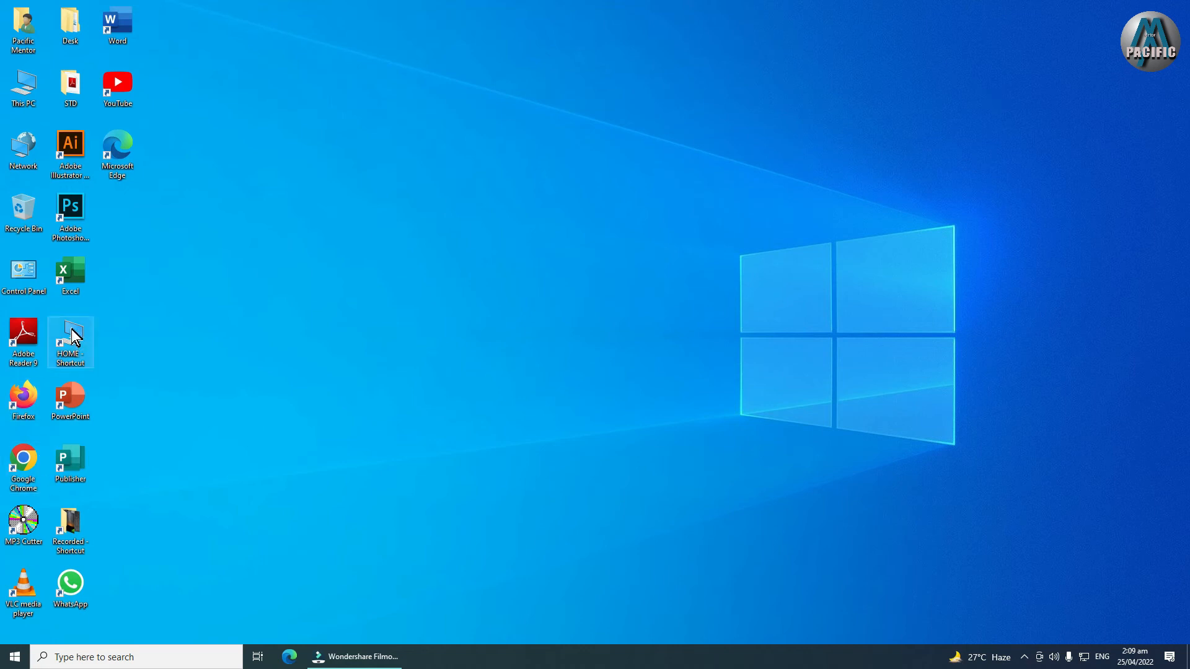
Step: Open Control Panel from the desktop, look over all its items, and close it
double_click(24, 282)
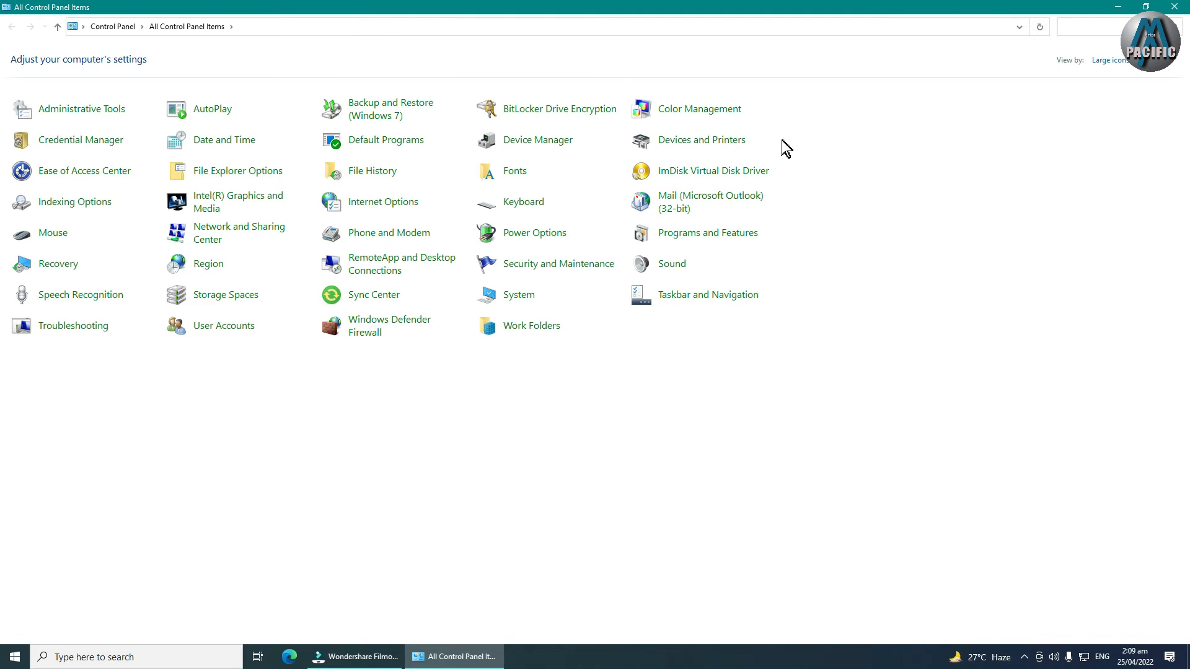
left_click(570, 445)
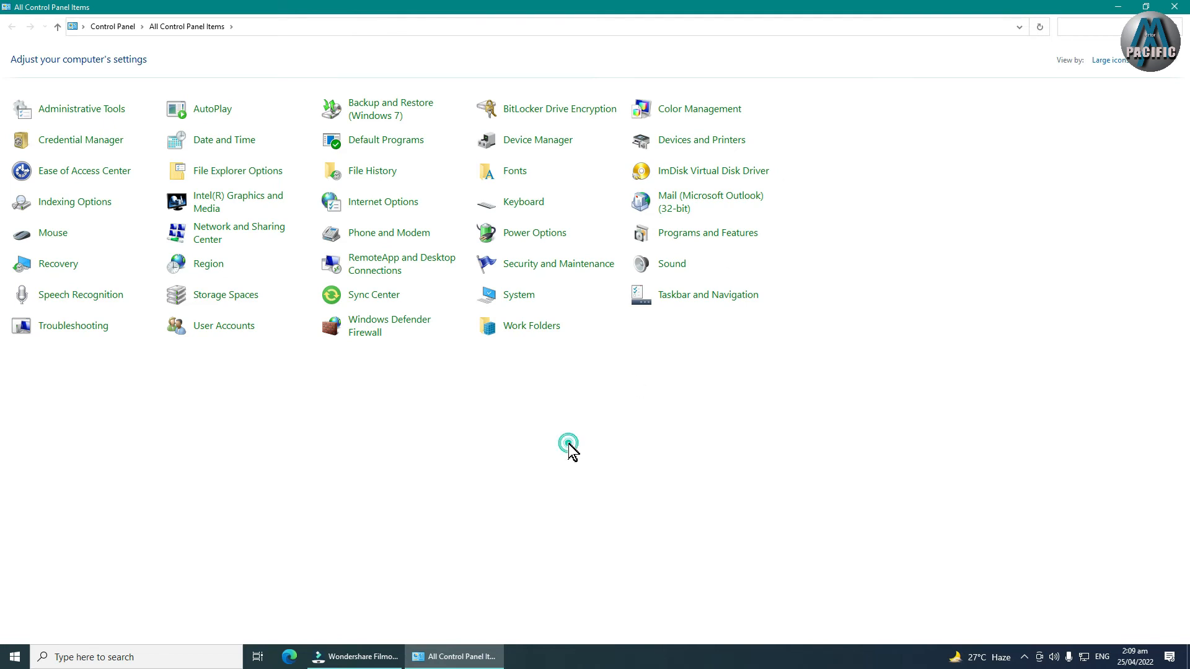
left_click(1171, 8)
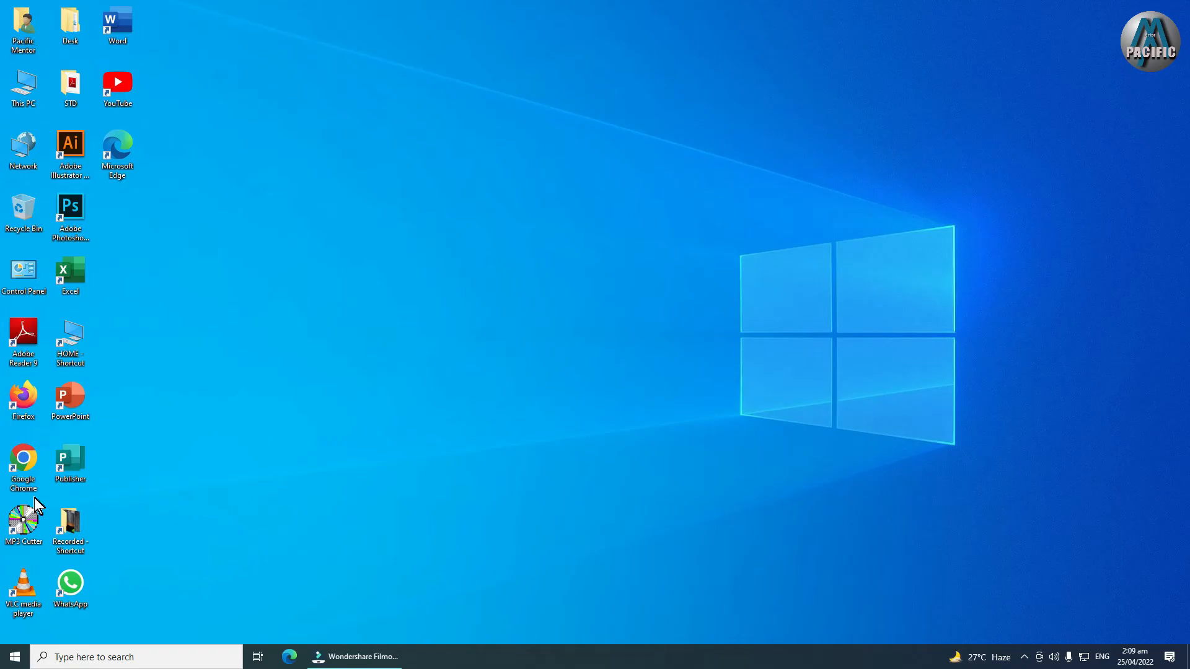
Step: Open Windows Settings from Start and look over the categories on its home page
left_click(23, 660)
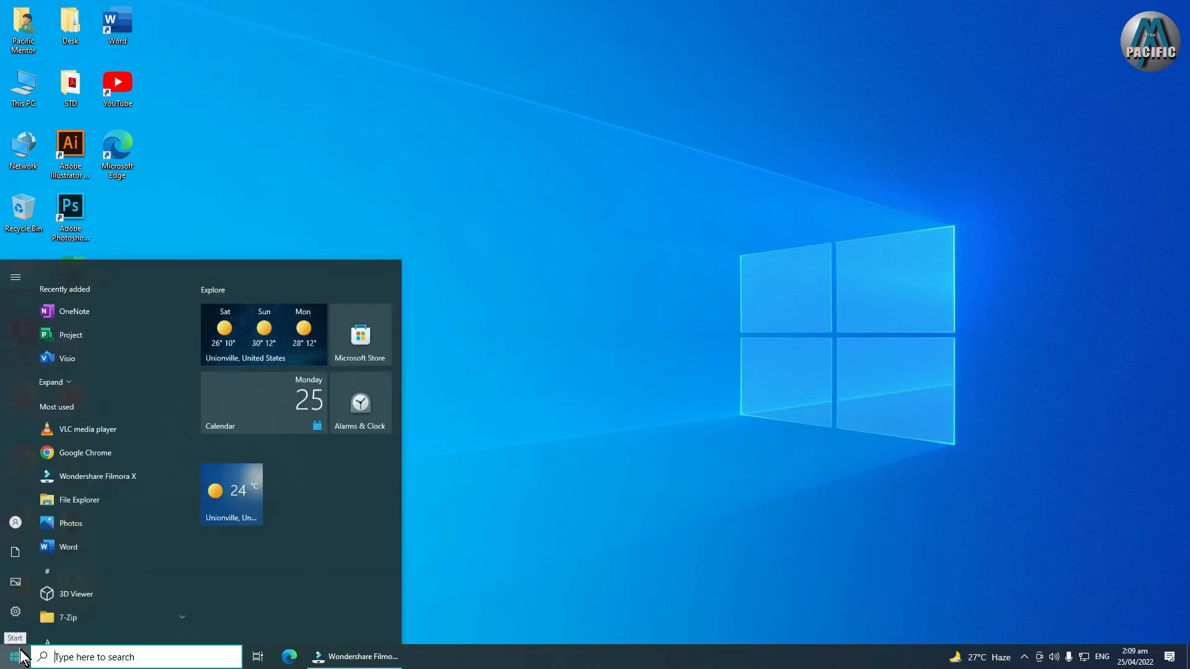
mouse_move(18, 611)
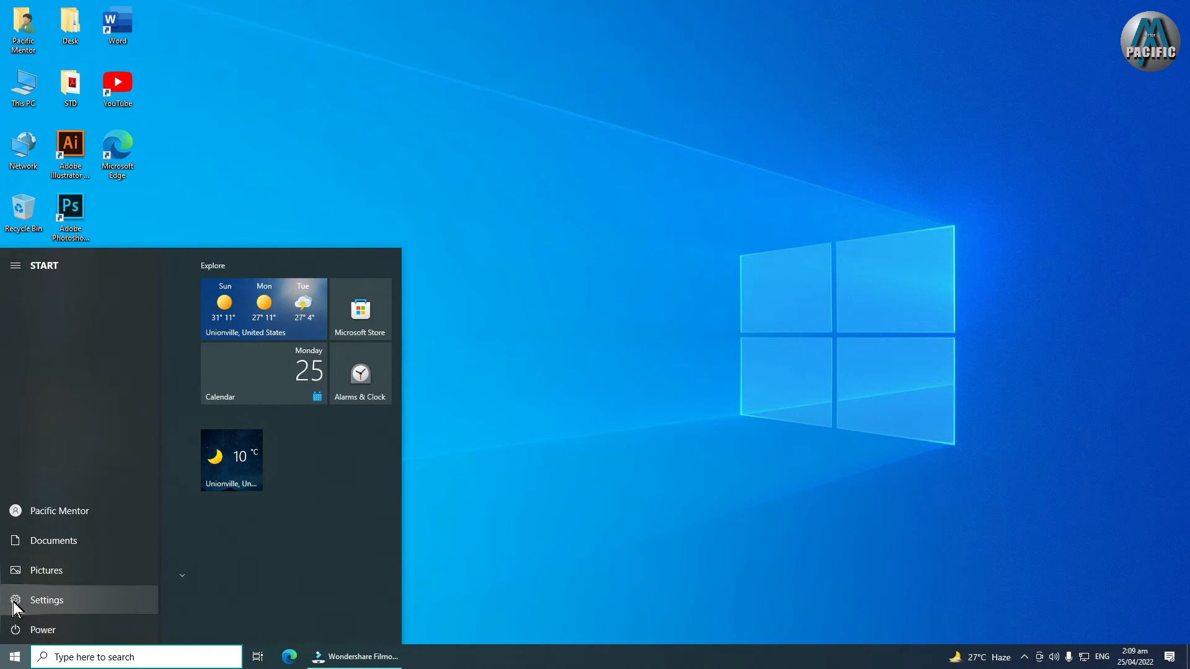
left_click(24, 602)
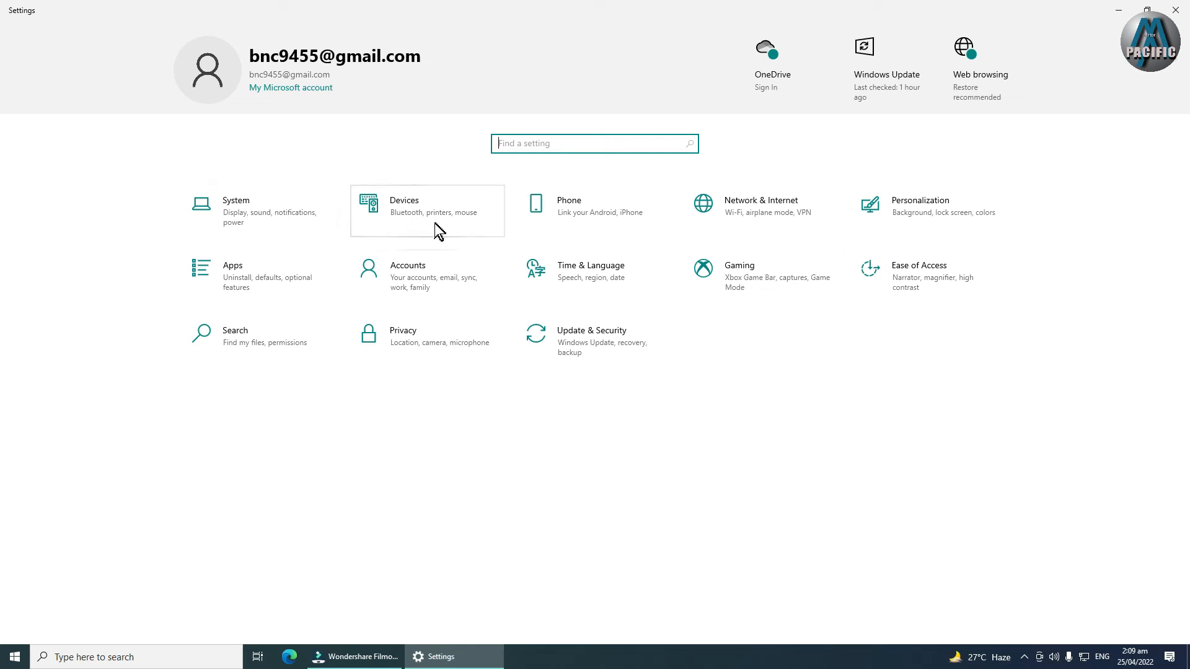
left_click(457, 430)
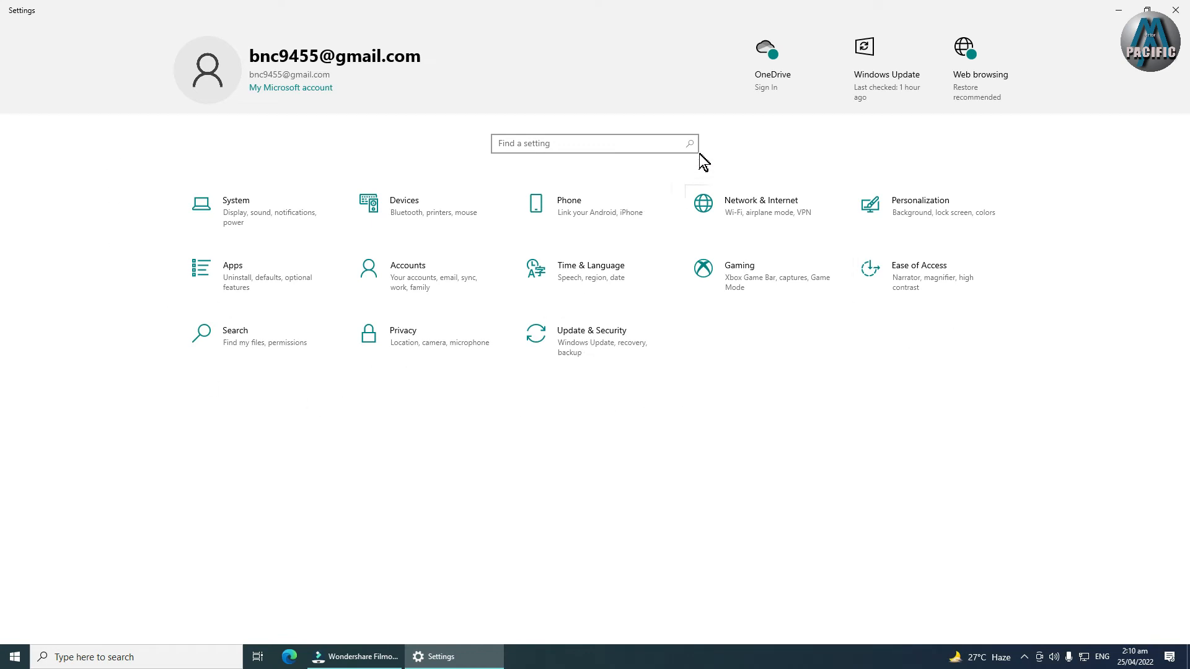
Step: Browse the System settings pages from Display and Sound through Remote Desktop, and return to the Settings home page
left_click(232, 216)
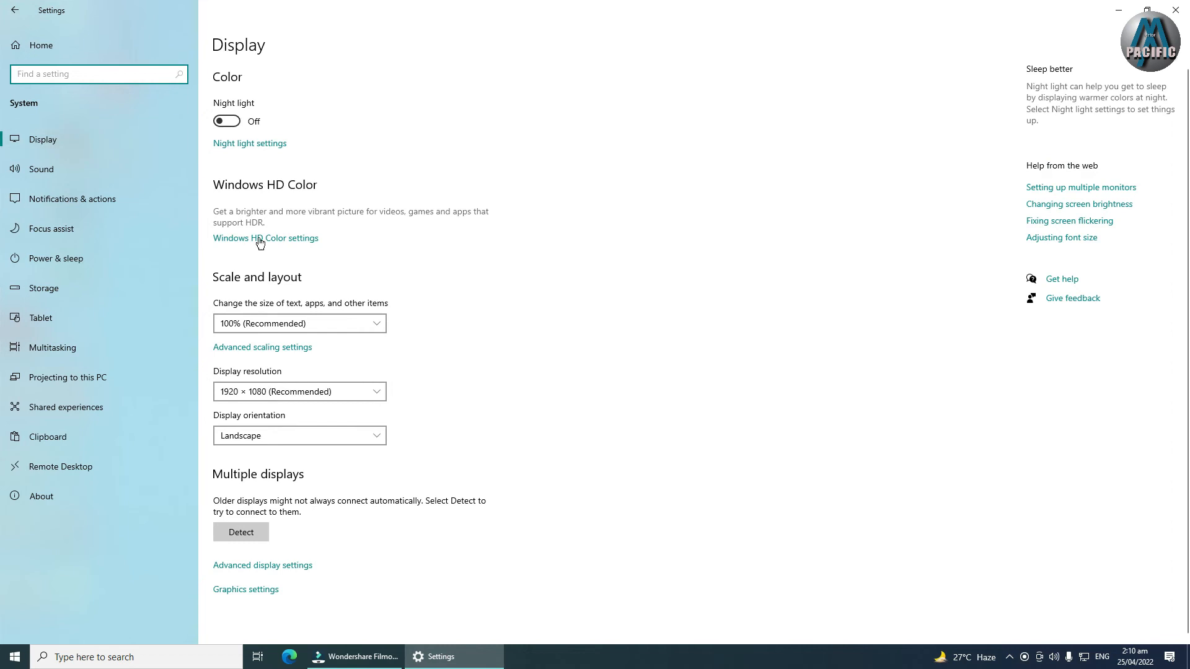
left_click(35, 170)
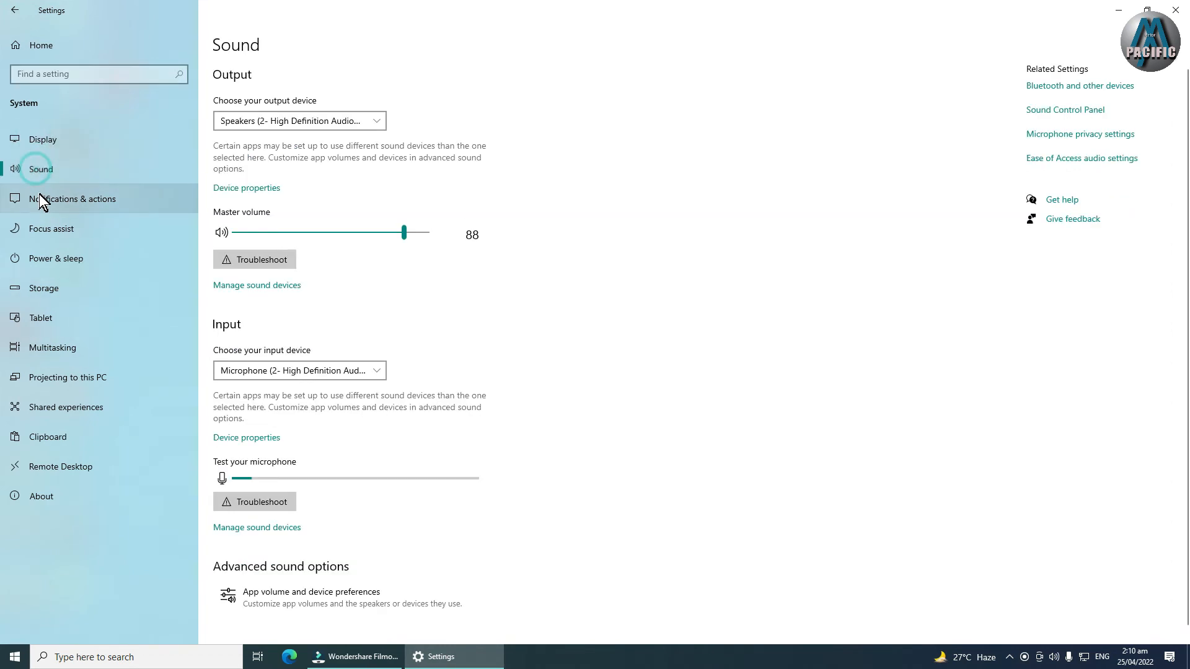
left_click(39, 197)
left_click(43, 227)
left_click(44, 257)
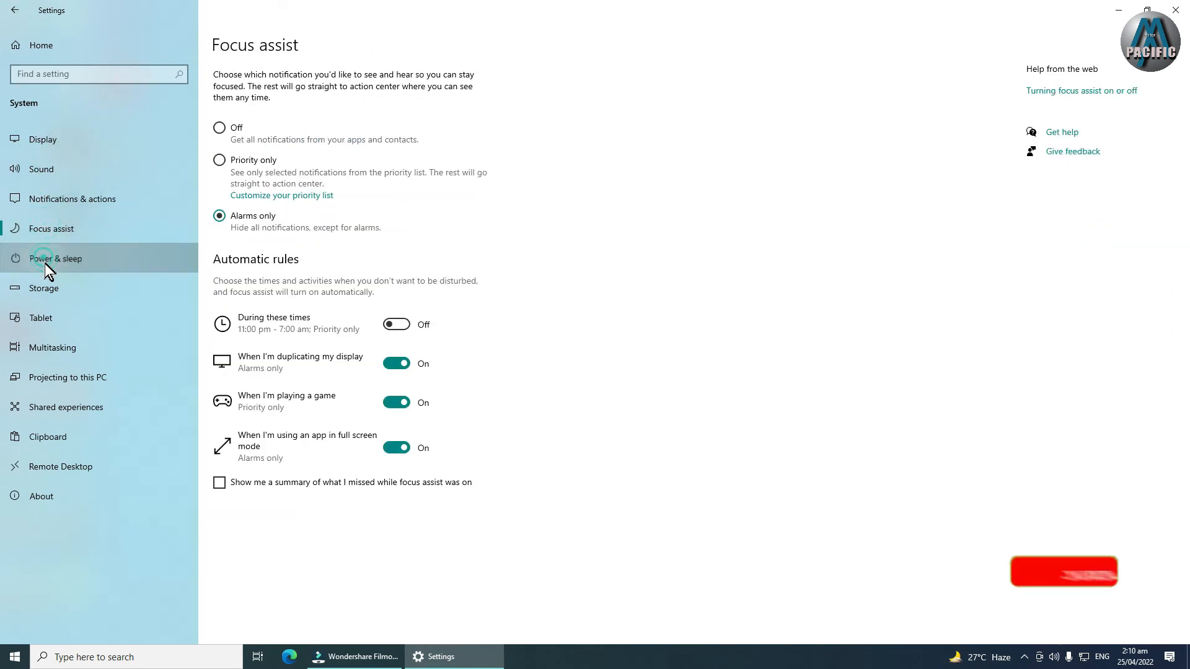
left_click(47, 290)
left_click(47, 319)
left_click(47, 349)
left_click(52, 374)
left_click(54, 401)
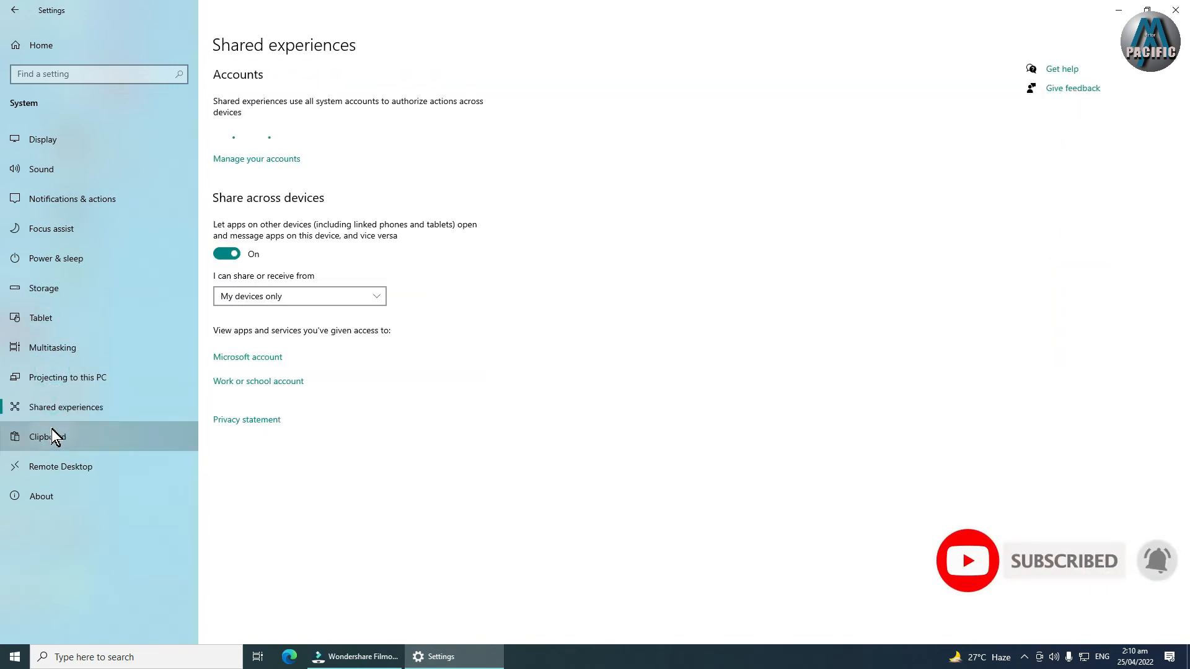
left_click(48, 475)
left_click(54, 140)
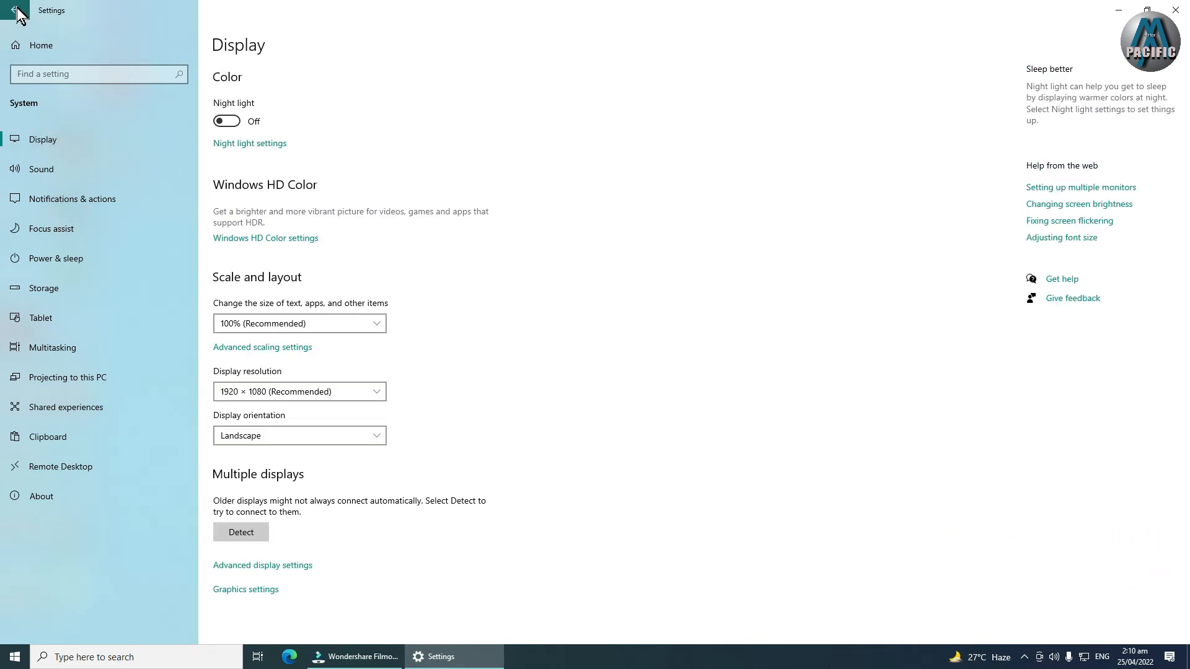
left_click(17, 11)
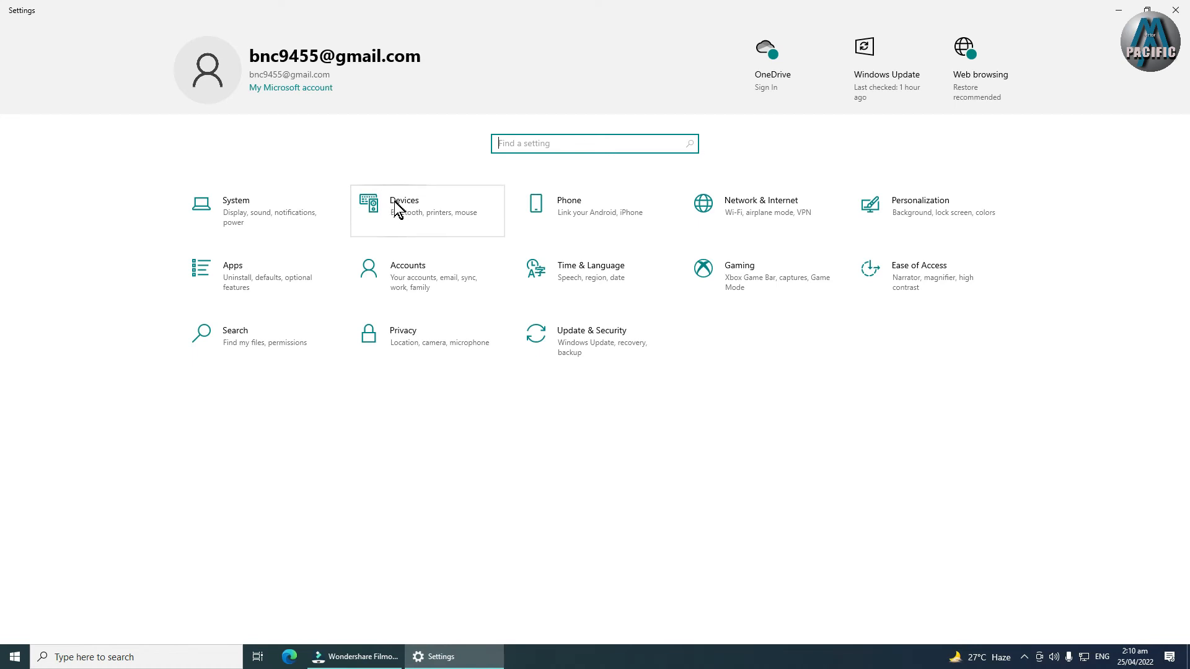
Step: View the Bluetooth & other devices page in the Devices settings and minimize the Settings window
left_click(392, 163)
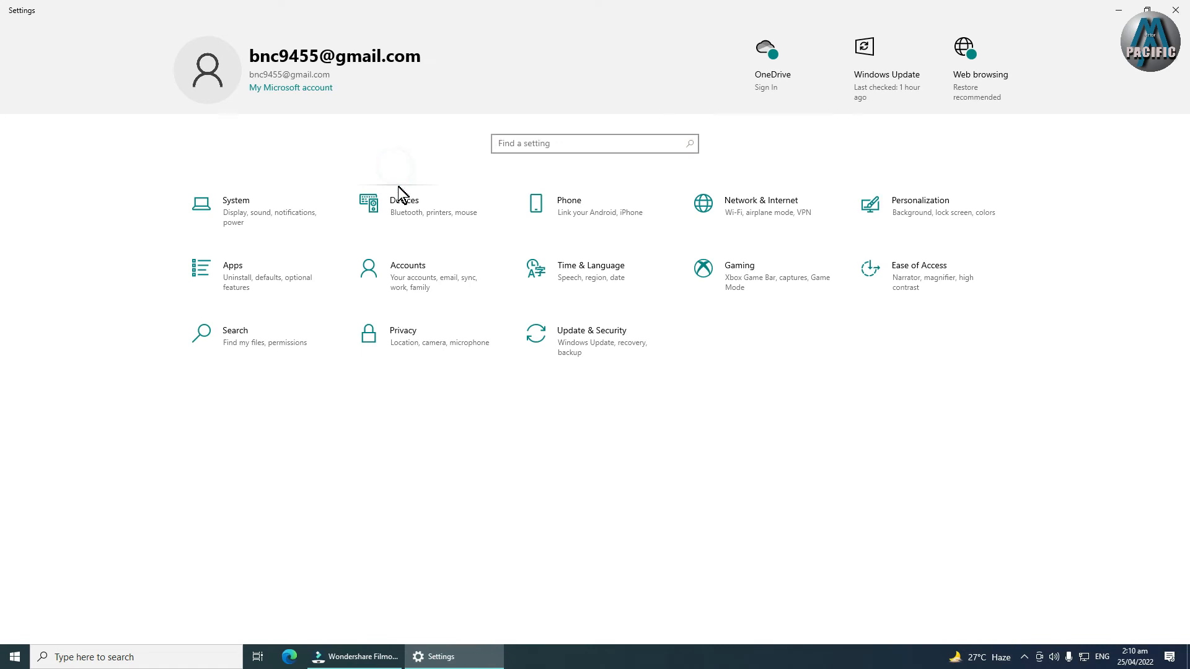
left_click(406, 217)
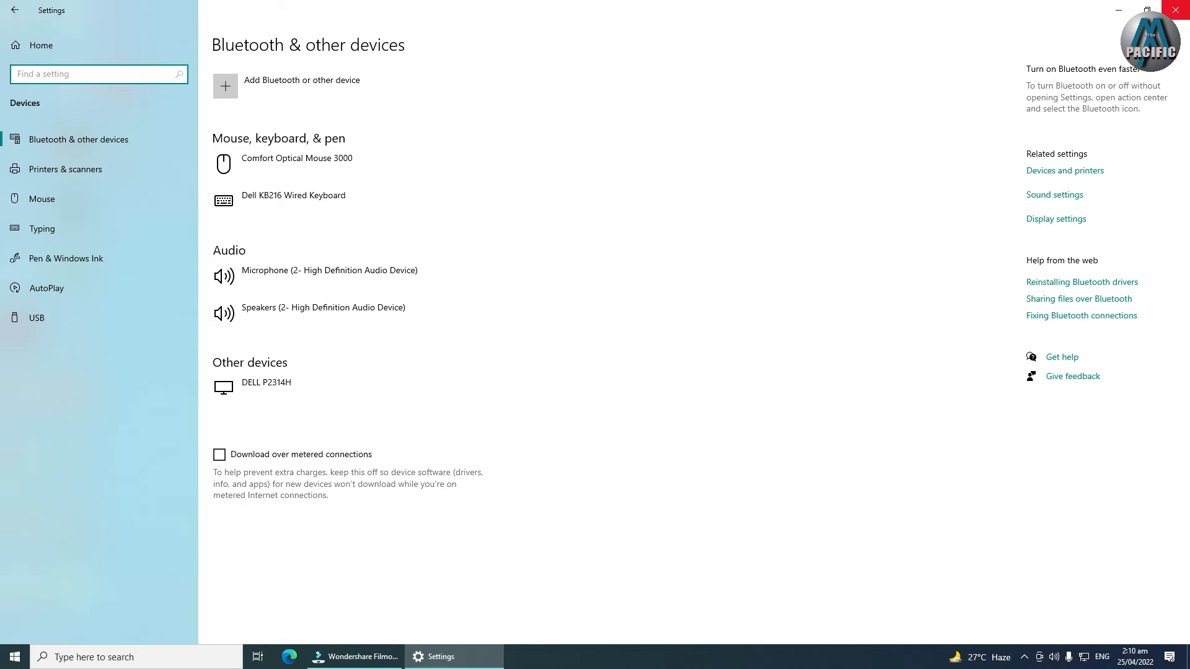
left_click(1119, 10)
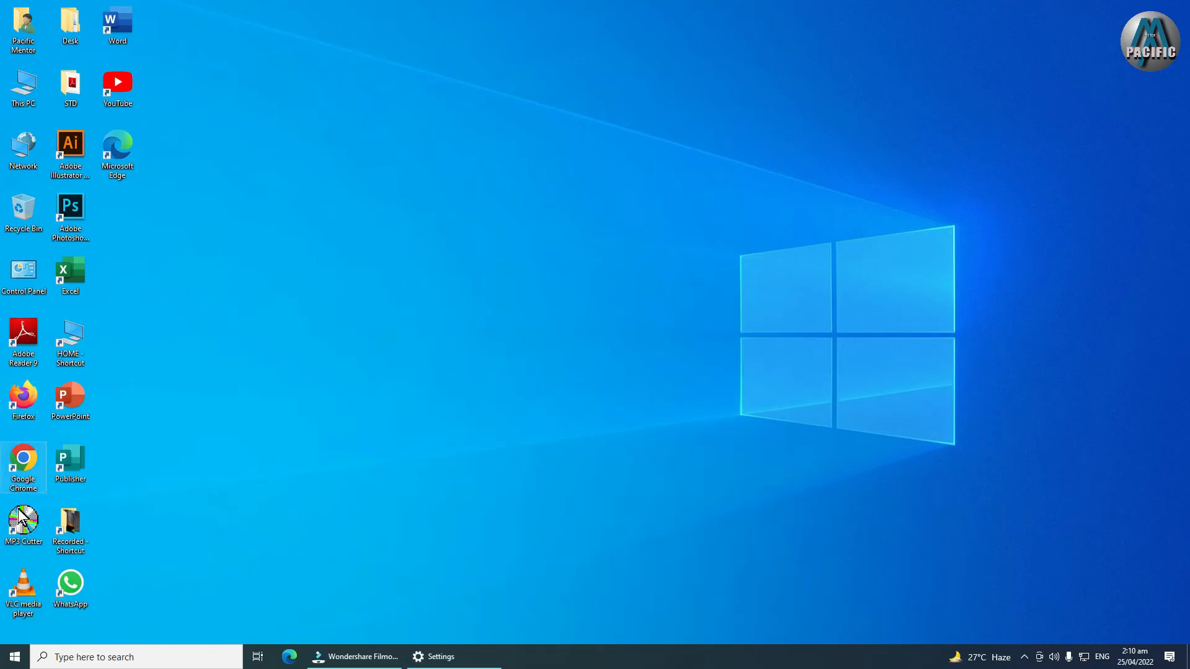
Step: Reopen Control Panel and compare its items with the Devices page in Settings, ending on Control Panel
double_click(28, 274)
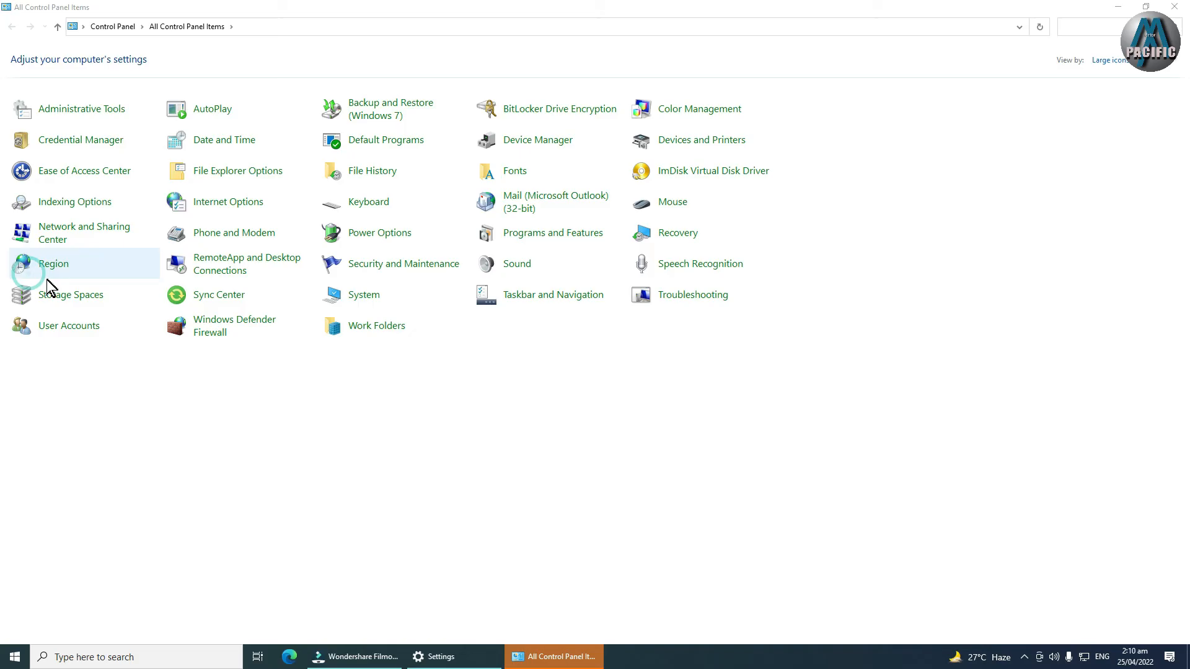
left_click(560, 659)
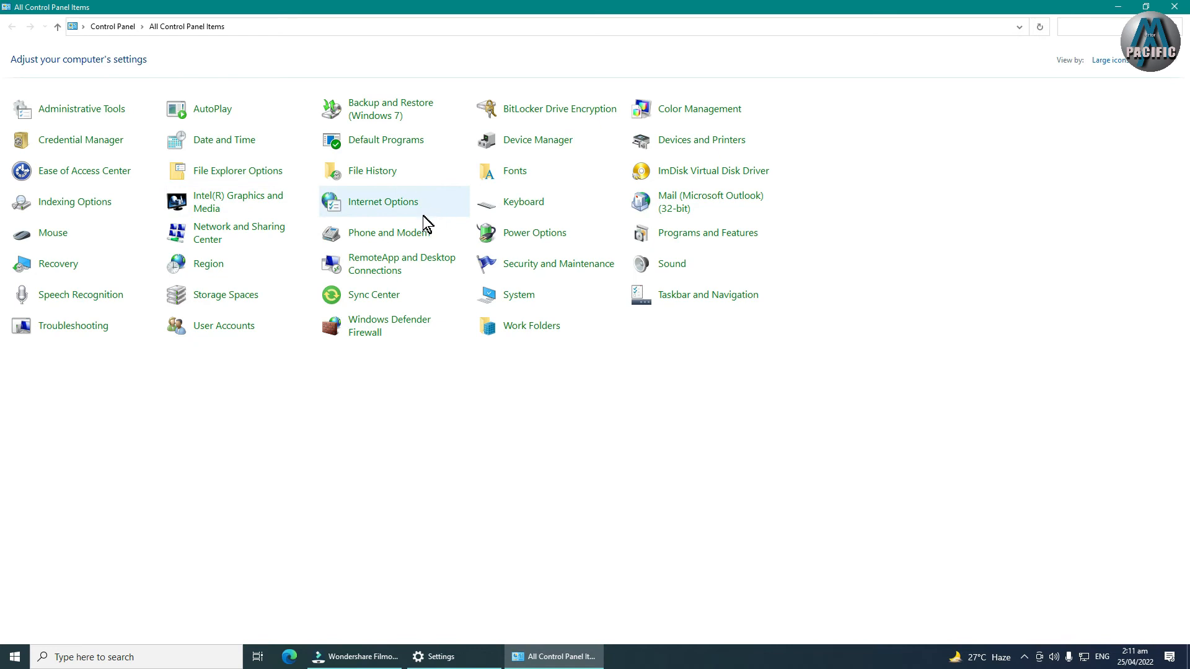
left_click(441, 658)
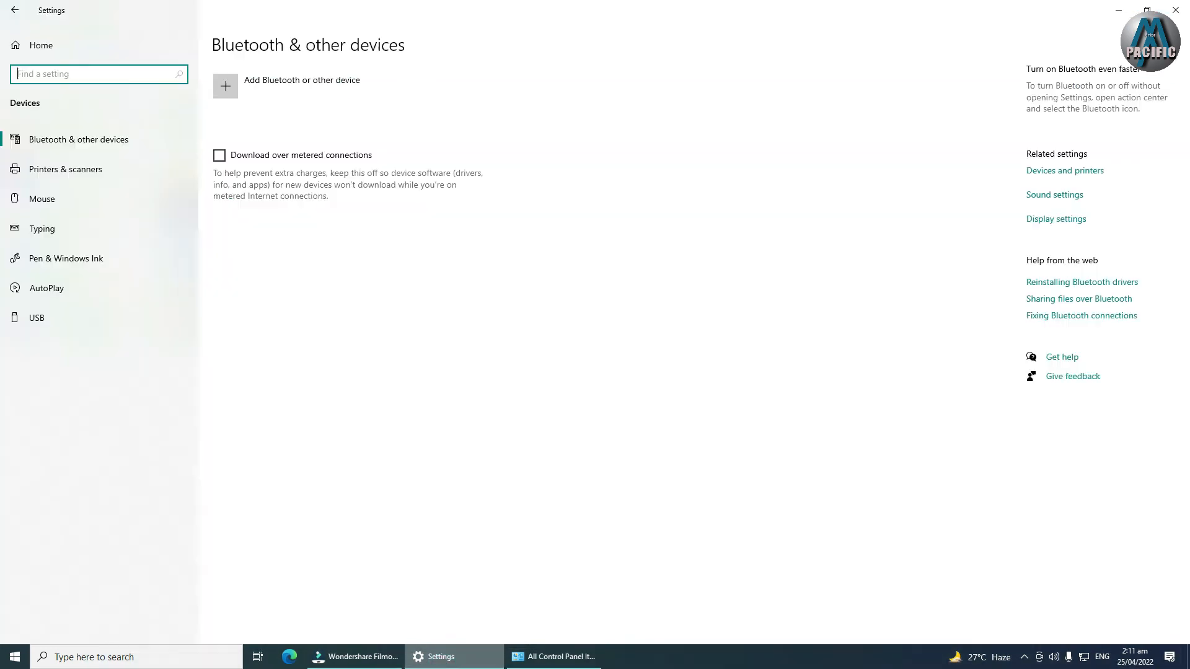
left_click(553, 657)
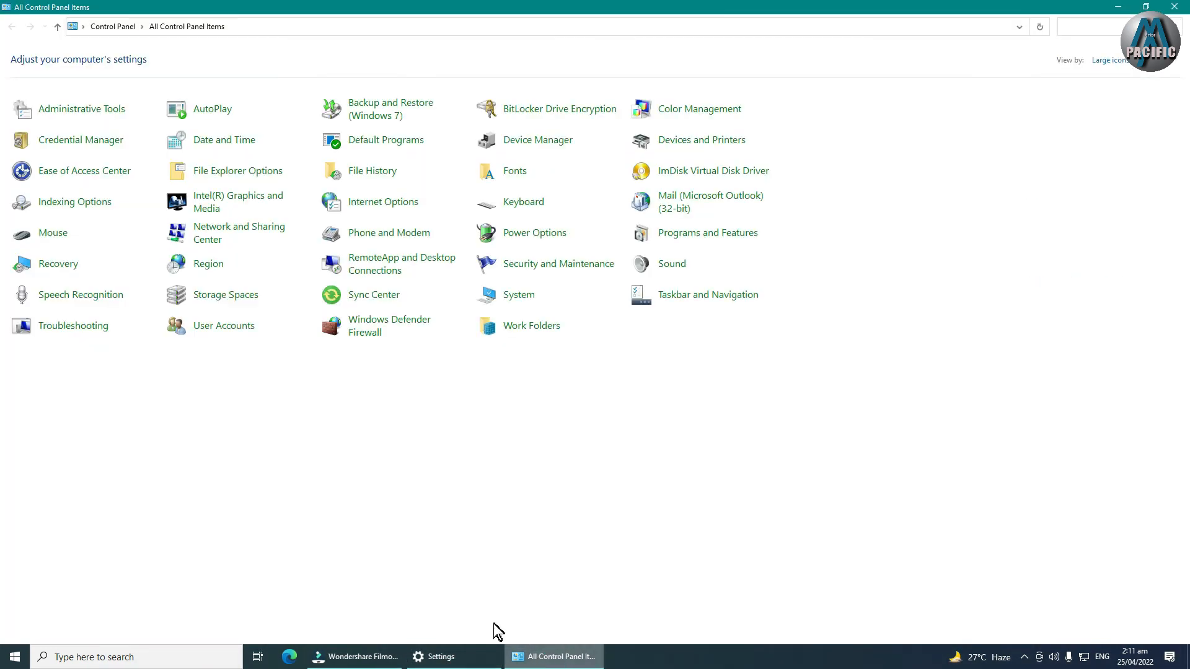
Step: Open Device Manager briefly, close it, and open Devices and Printers in Control Panel
left_click(552, 145)
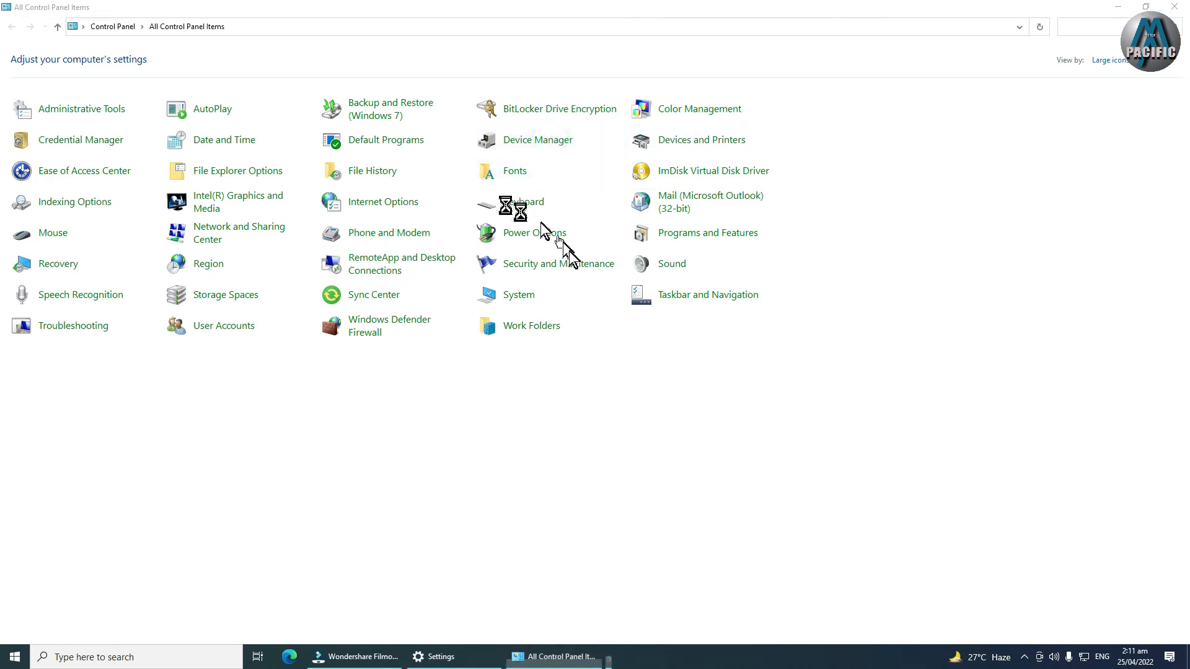
left_click(518, 36)
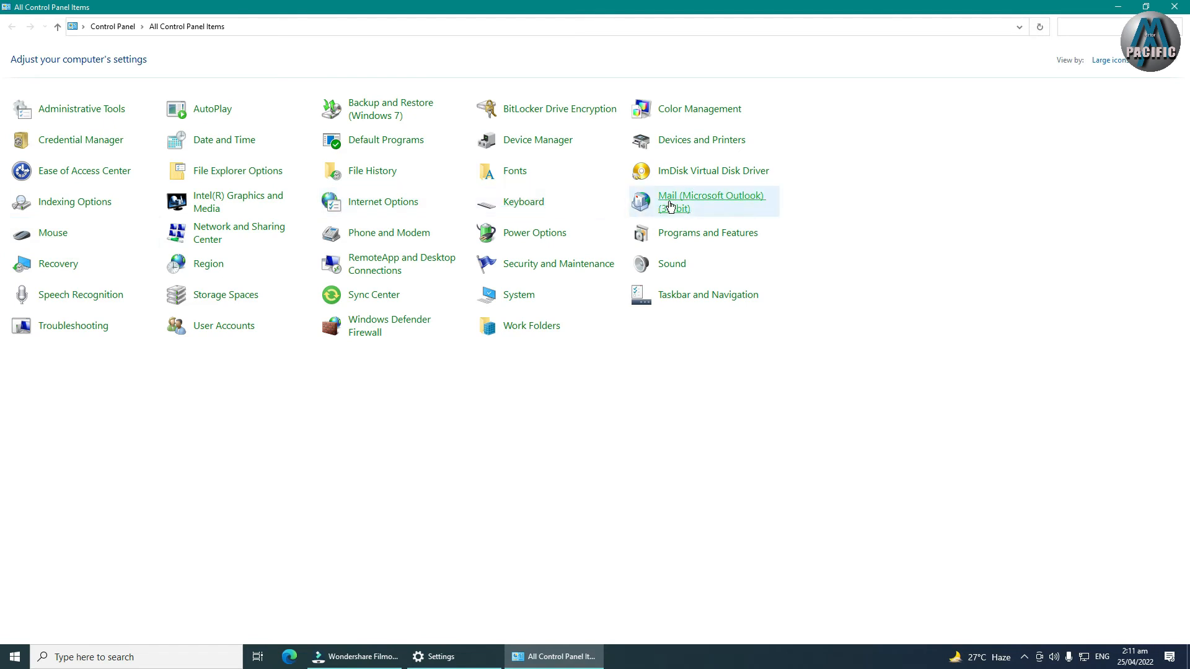
left_click(681, 142)
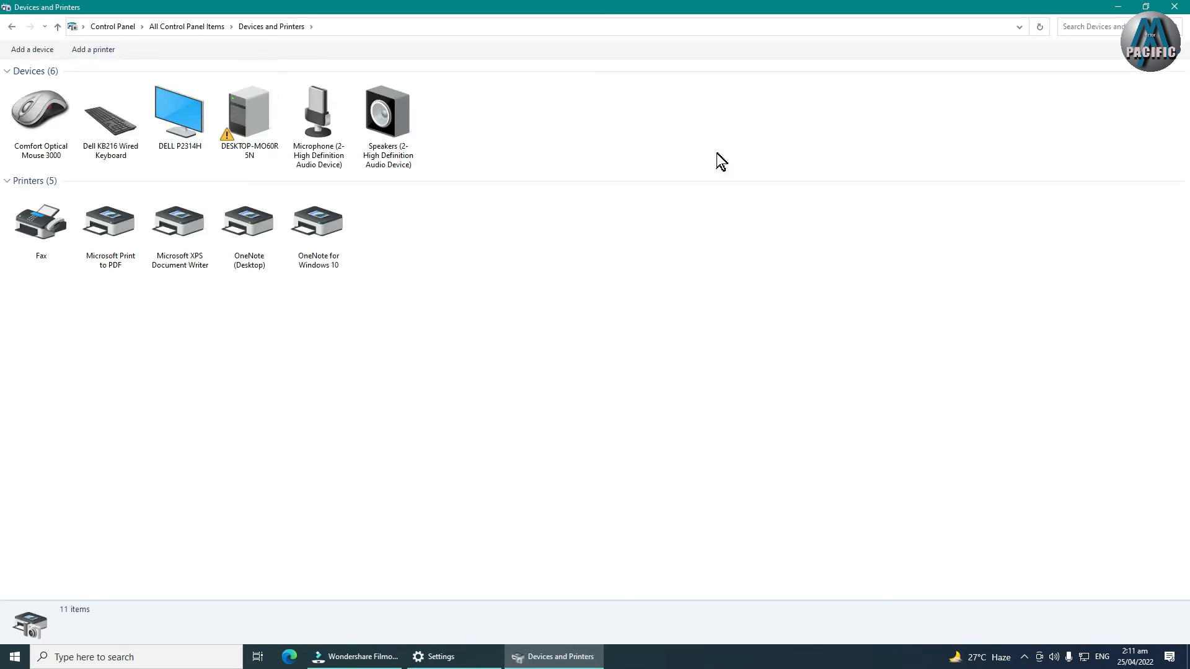
Step: Select all entries under Devices in Devices and Printers and compare them with Bluetooth & other devices in Settings
left_click(486, 660)
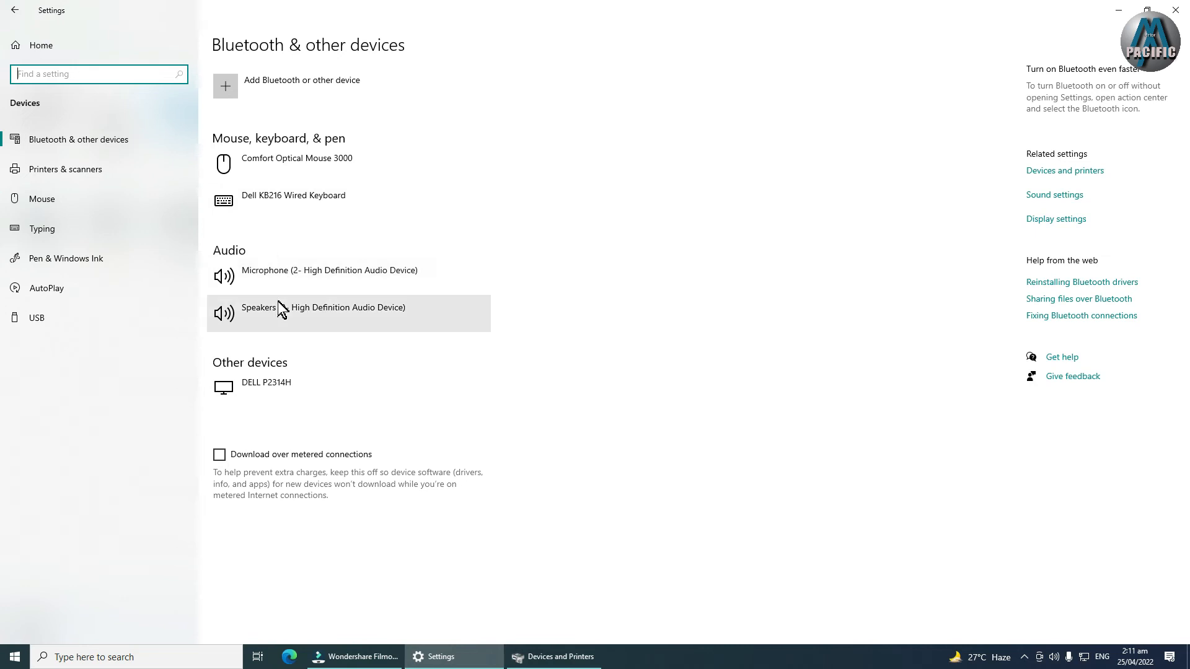
left_click(554, 657)
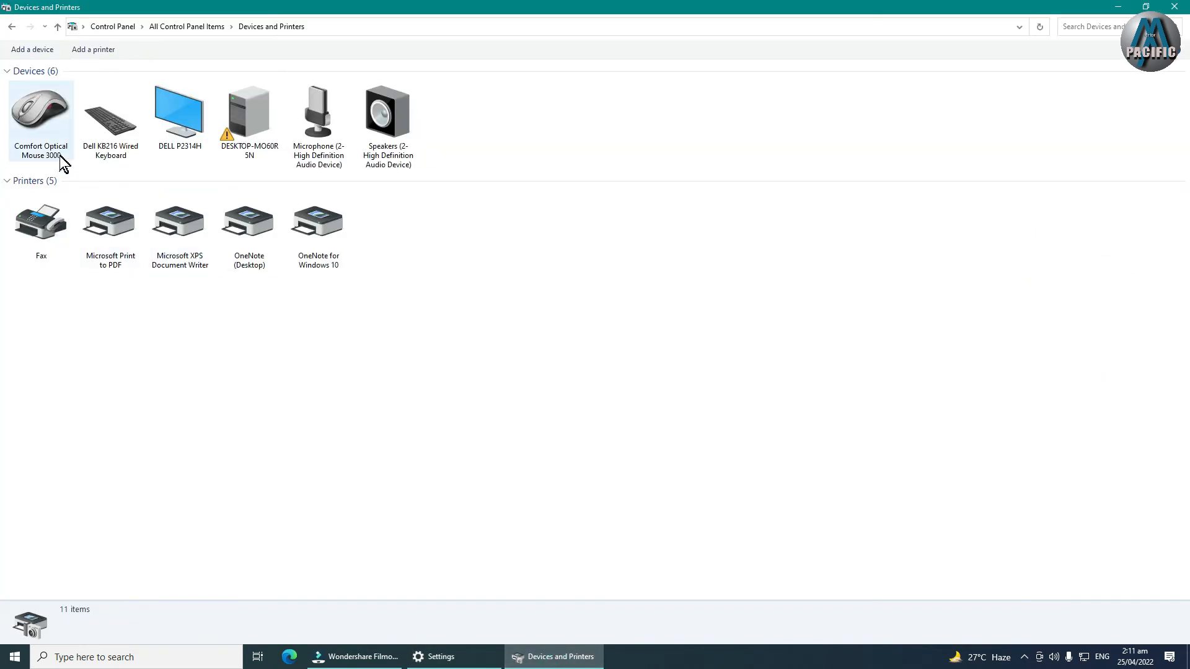
left_click_drag(502, 107, 67, 159)
left_click(457, 658)
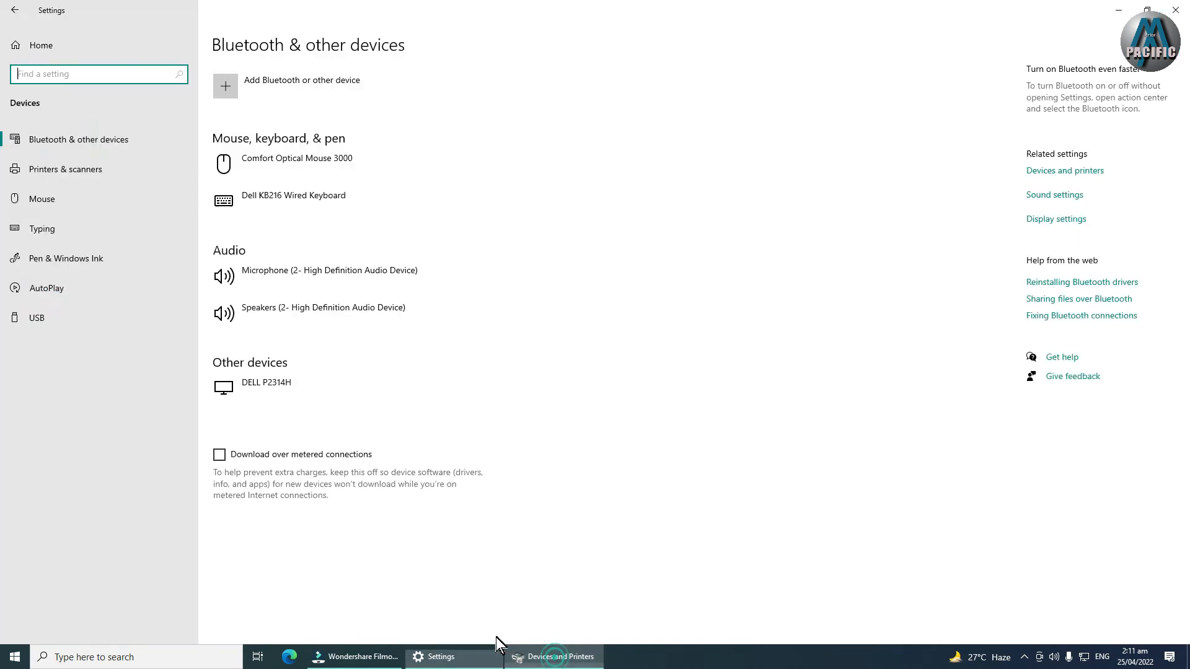
left_click(458, 658)
left_click(554, 657)
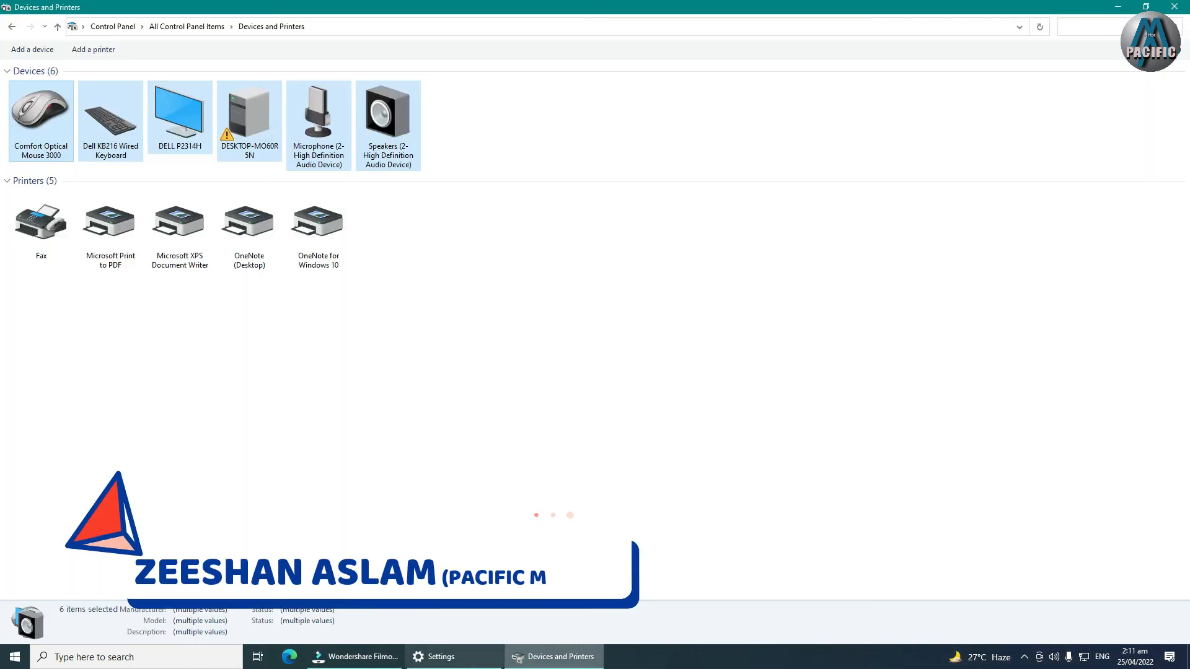
Step: Open Printers & scanners in Settings and compare its list with the Printers group in Devices and Printers
left_click(442, 658)
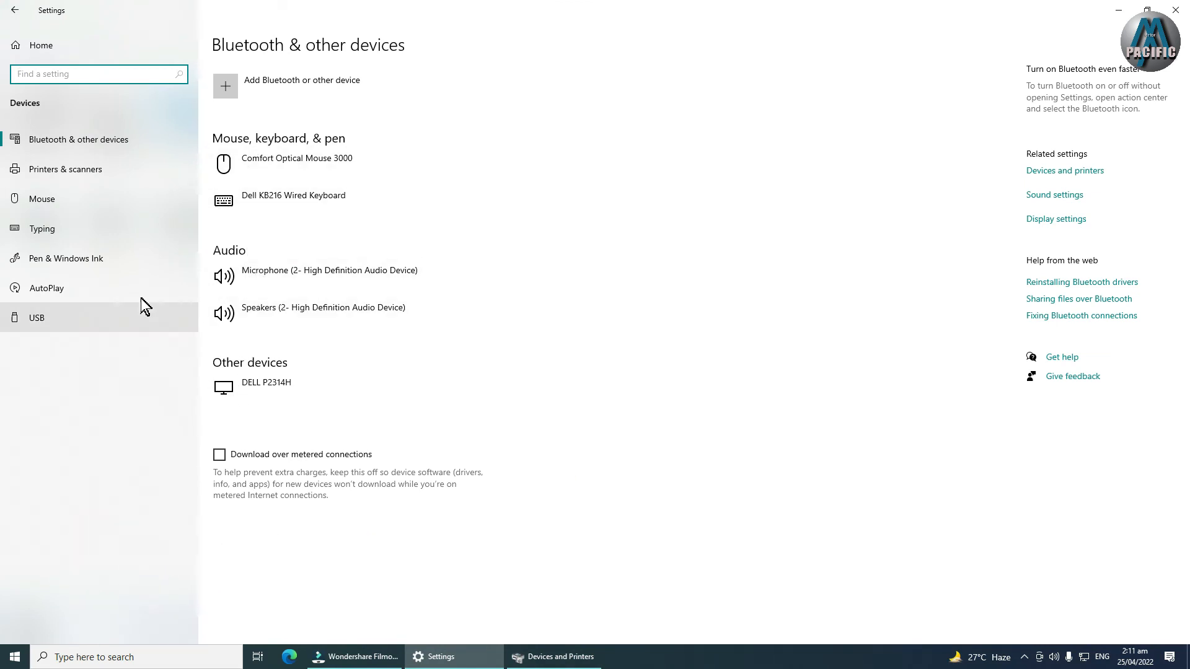
left_click(61, 167)
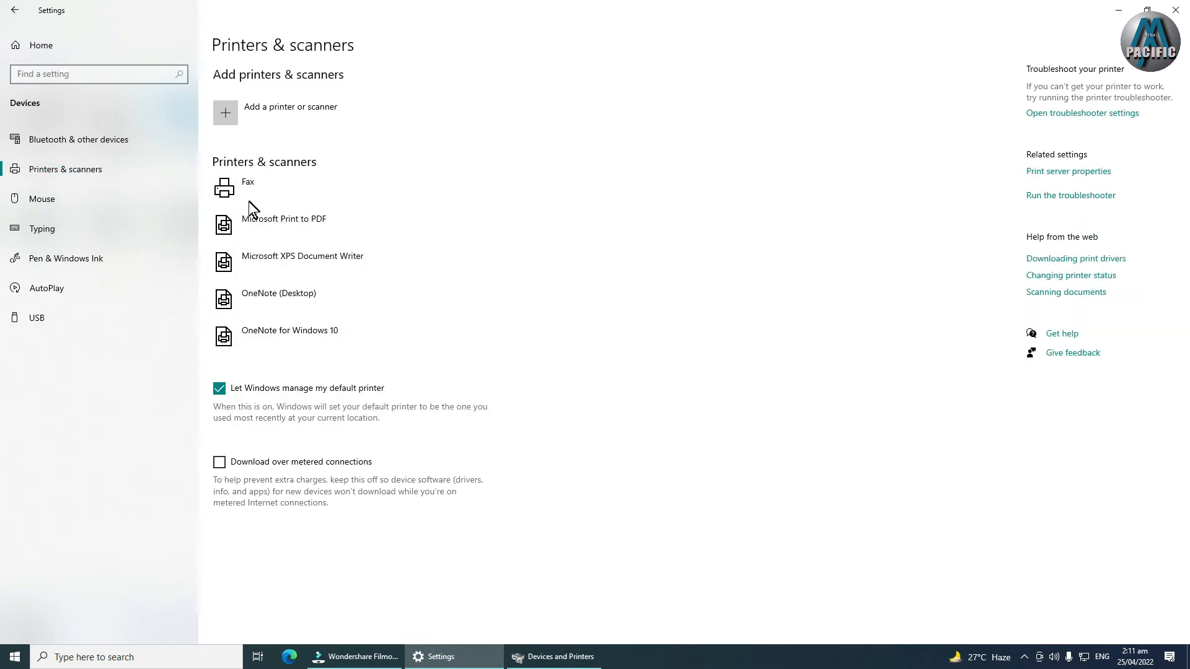
left_click(565, 659)
left_click(455, 657)
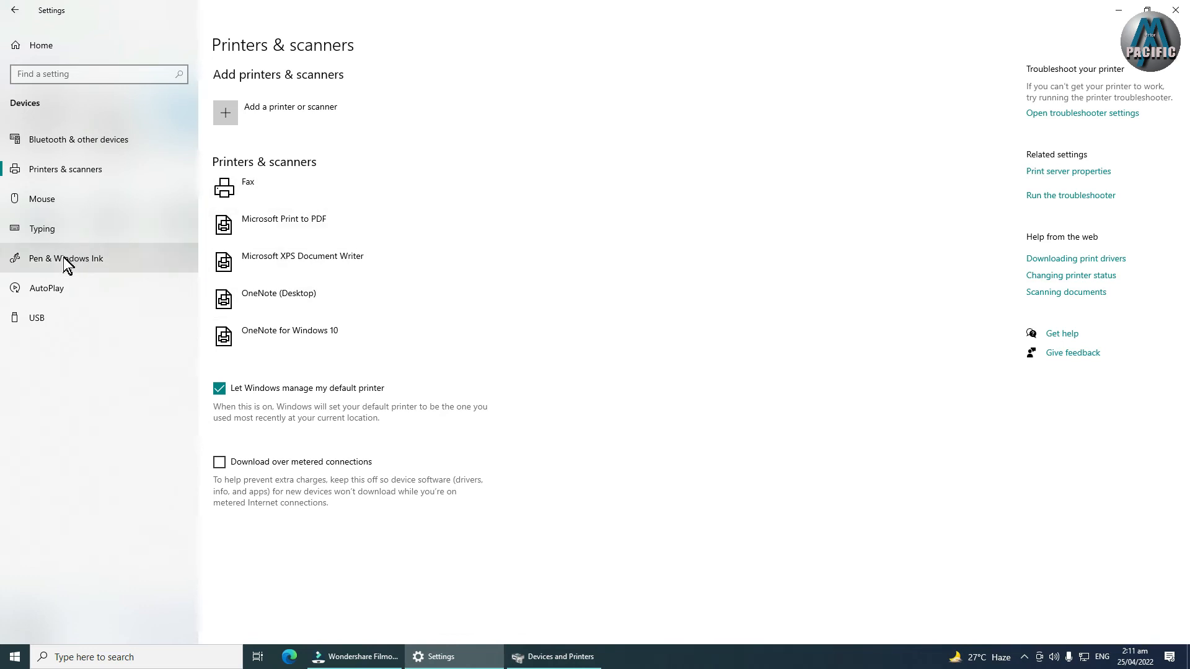
Step: Review the Mouse, Typing, Pen & Windows Ink and AutoPlay pages in Settings, and switch back to Devices and Printers
left_click(62, 202)
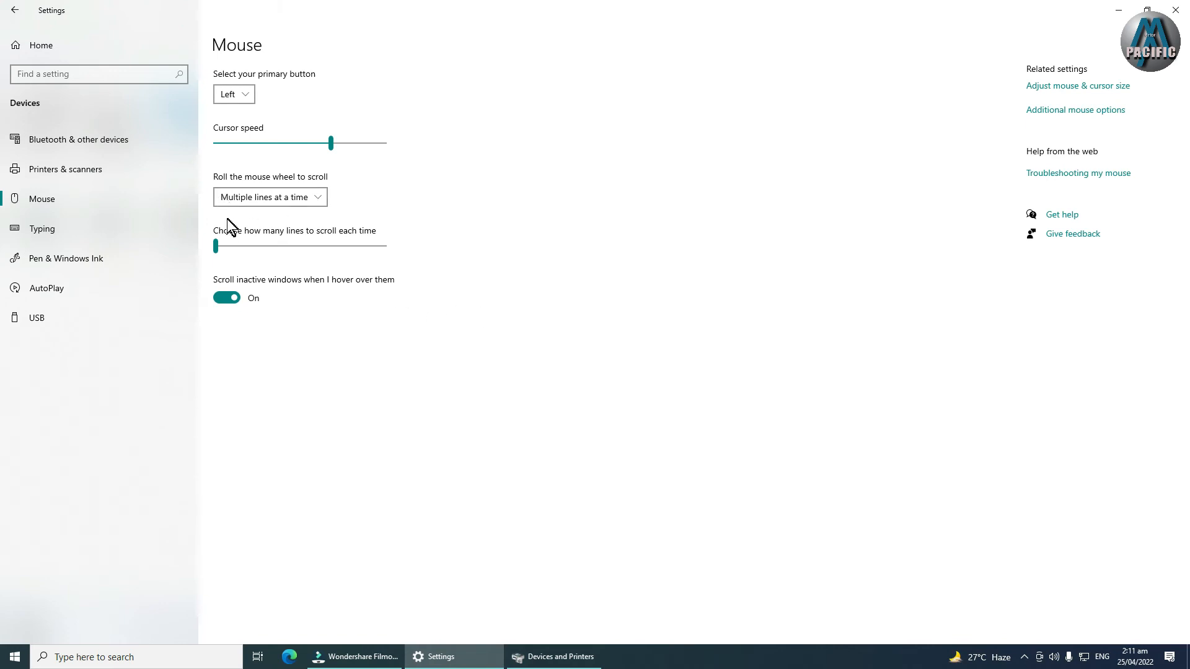
left_click(33, 230)
scroll(384, 354, "down", 1)
scroll(381, 351, "down", 2)
scroll(382, 352, "up", 2)
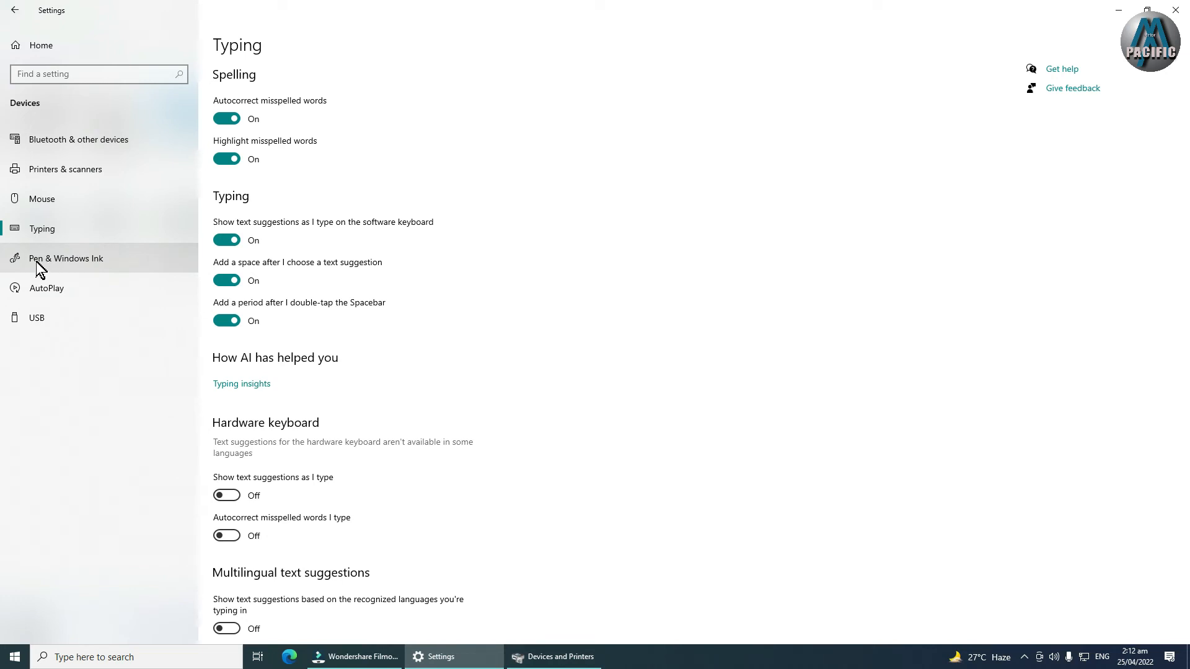
left_click(66, 268)
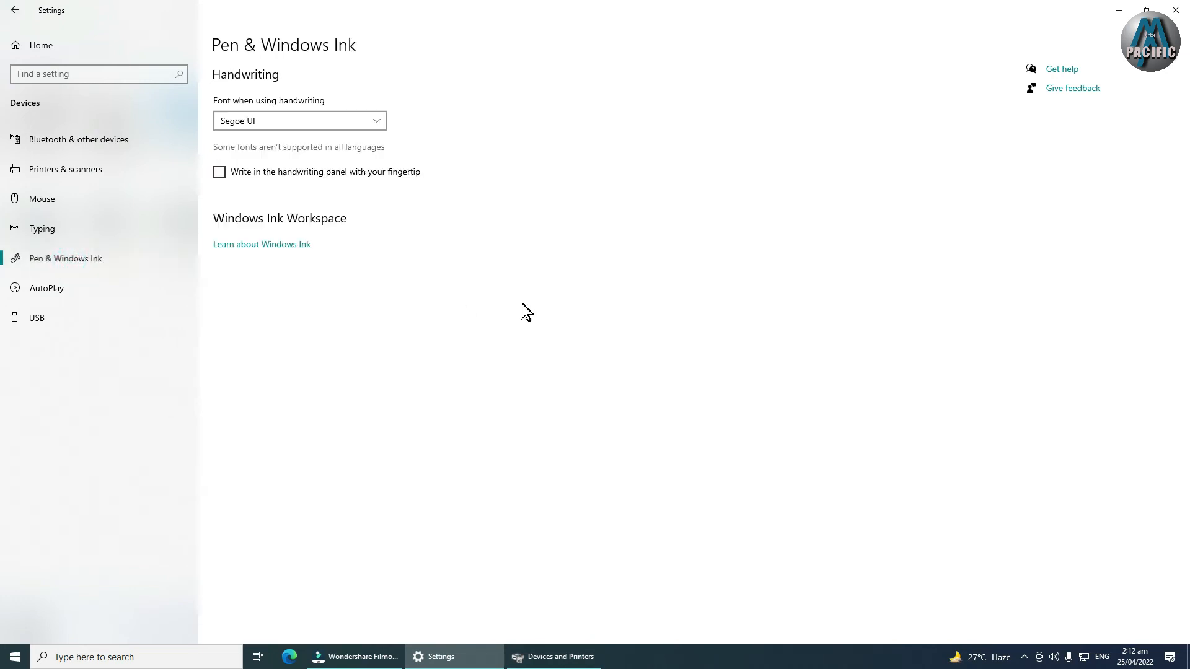
left_click(59, 296)
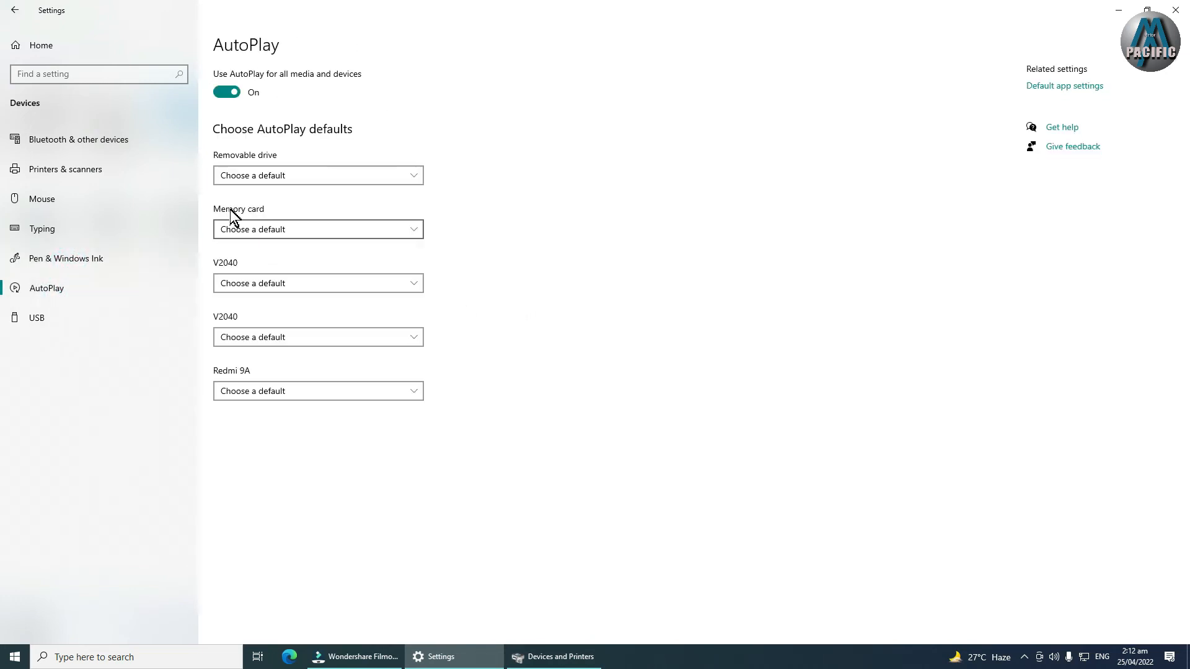
left_click(546, 656)
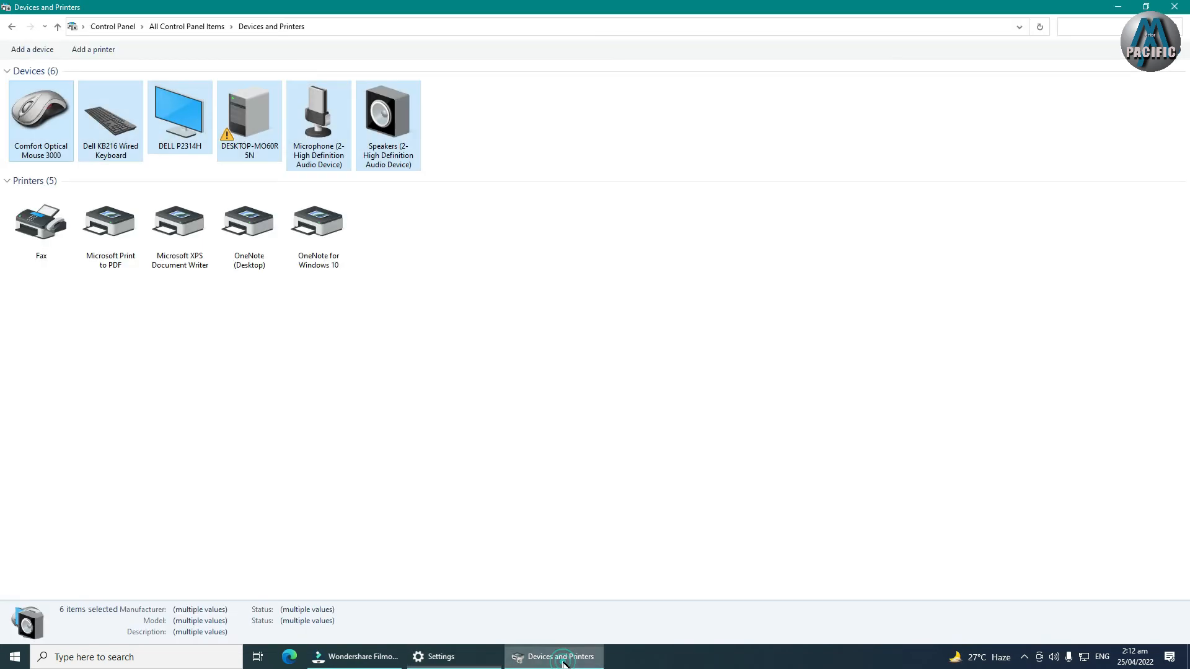
Step: Return Control Panel to All Control Panel Items, and review the USB page under Devices in Settings
left_click(10, 27)
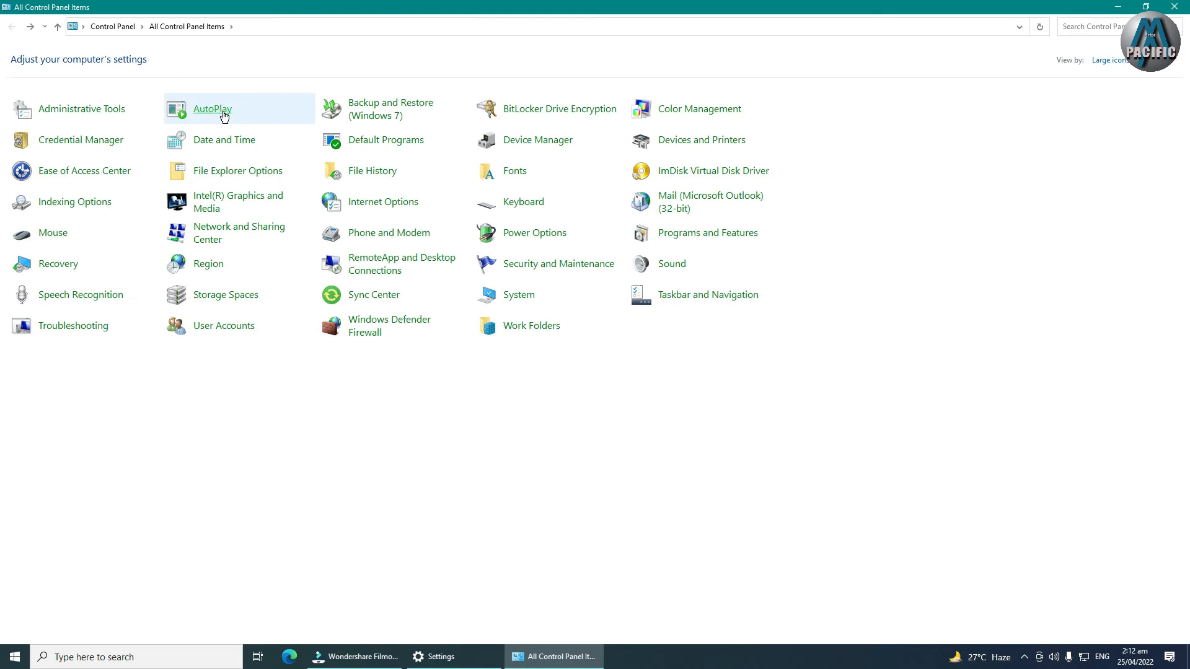
left_click(439, 656)
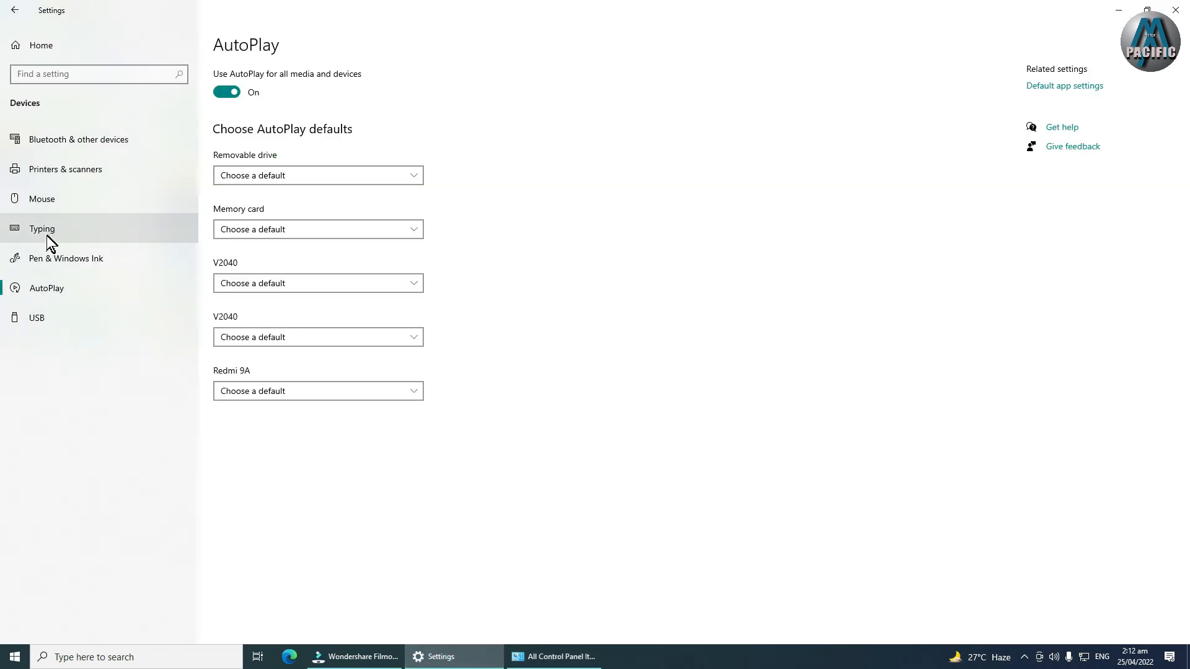
left_click(49, 327)
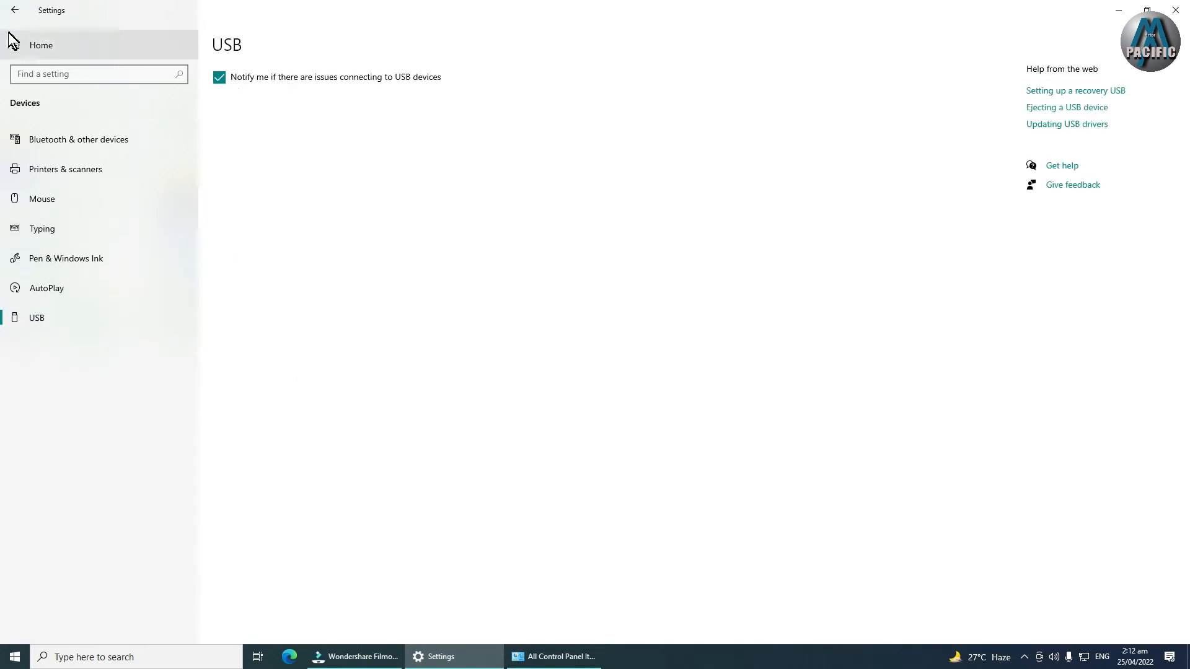
left_click(19, 49)
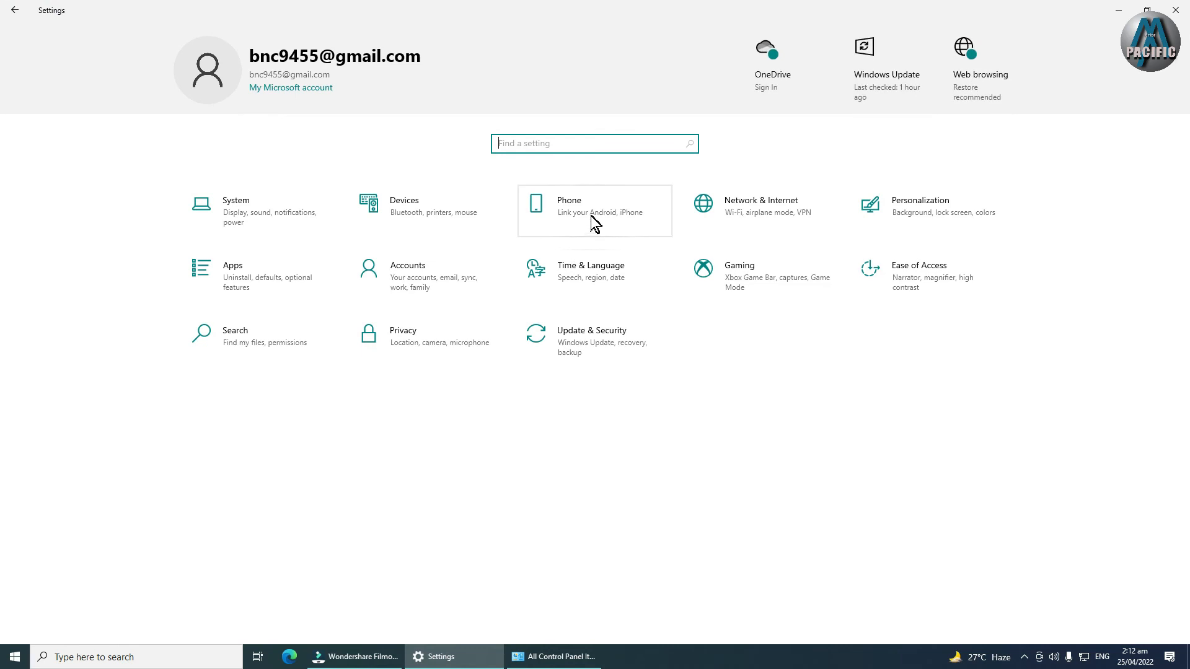
Step: Open the Phone page in Settings, launch Phone Link through Add a phone, close it, and return to Settings home
left_click(583, 214)
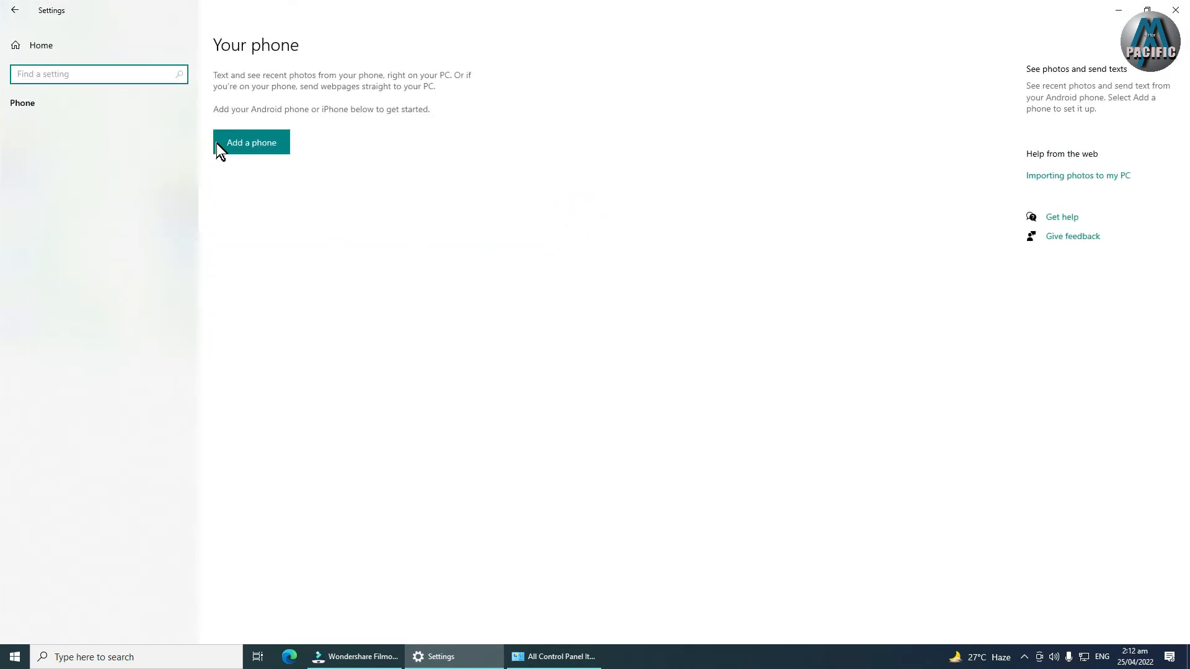
left_click(233, 143)
left_click(136, 73)
left_click(236, 143)
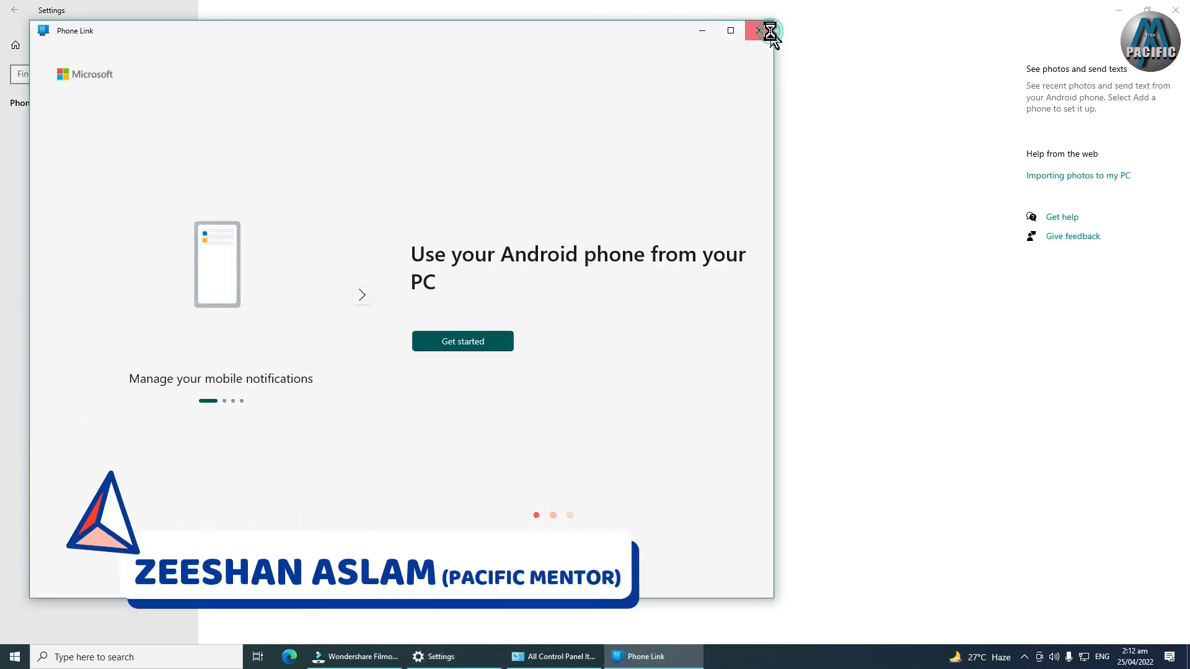
left_click(771, 31)
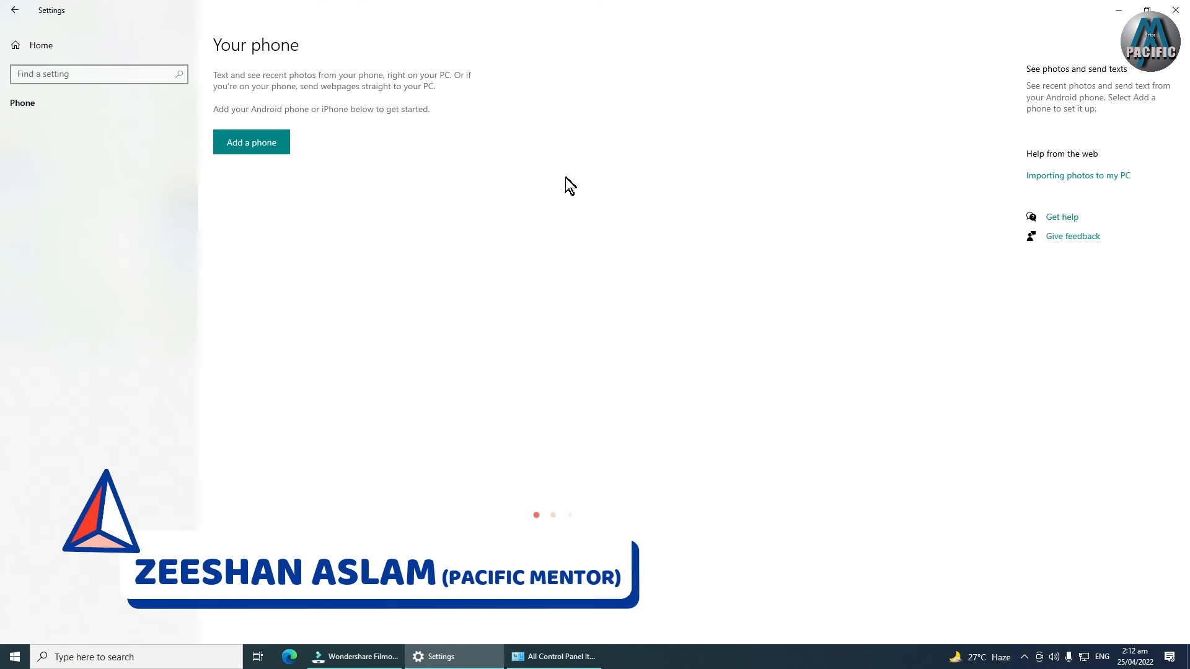
left_click(15, 10)
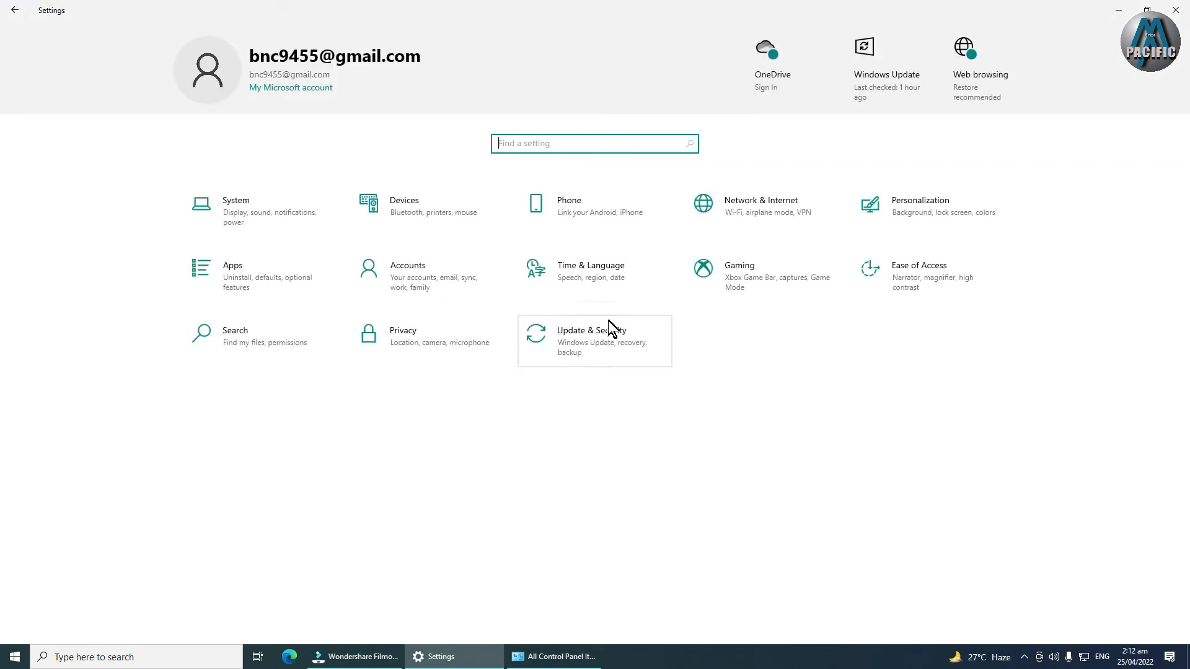
Step: Review the Network & Internet Status page in Settings against the network items in Control Panel, and return to Settings home
left_click(758, 207)
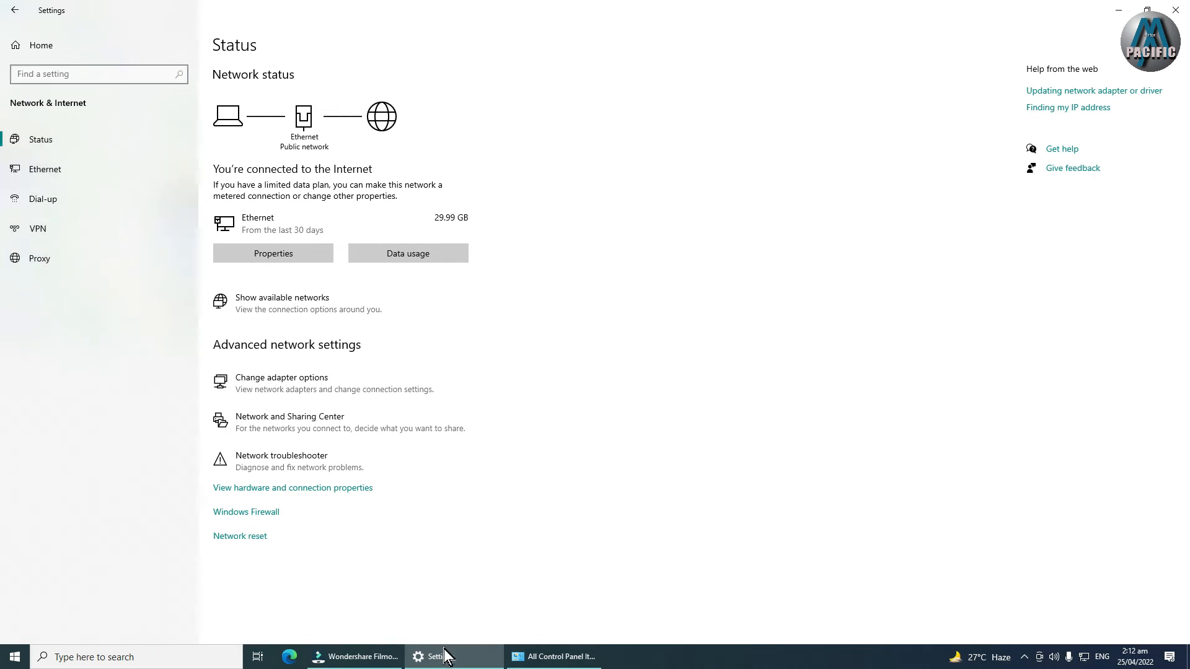
left_click(554, 657)
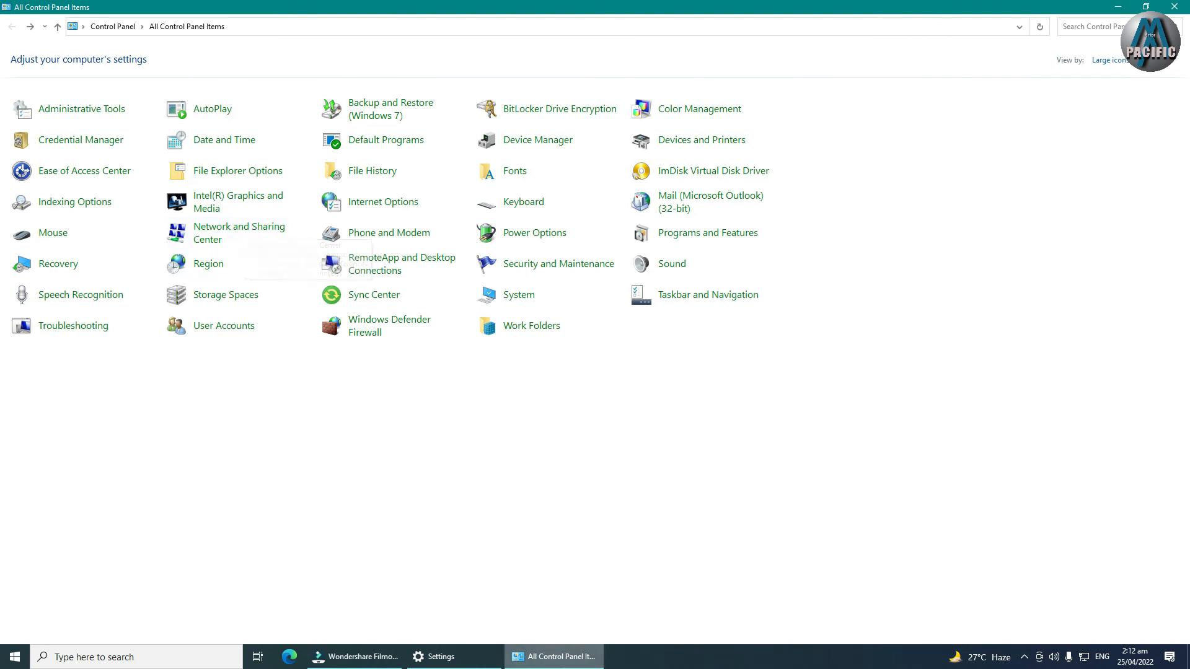
left_click(453, 657)
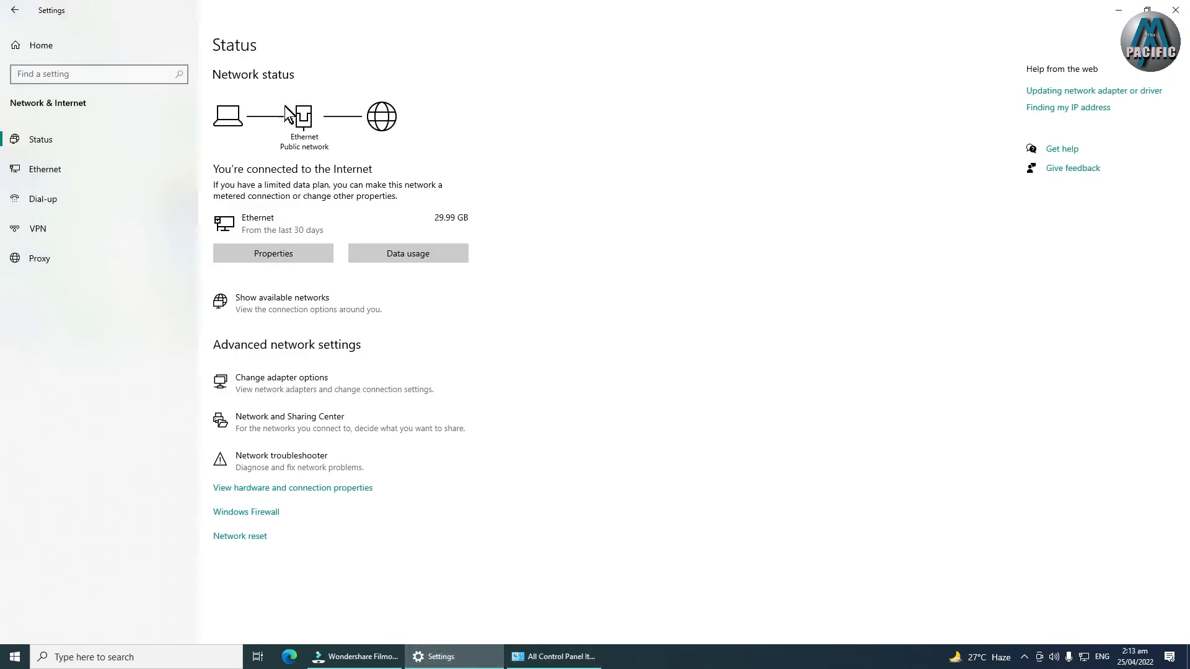
left_click(449, 227)
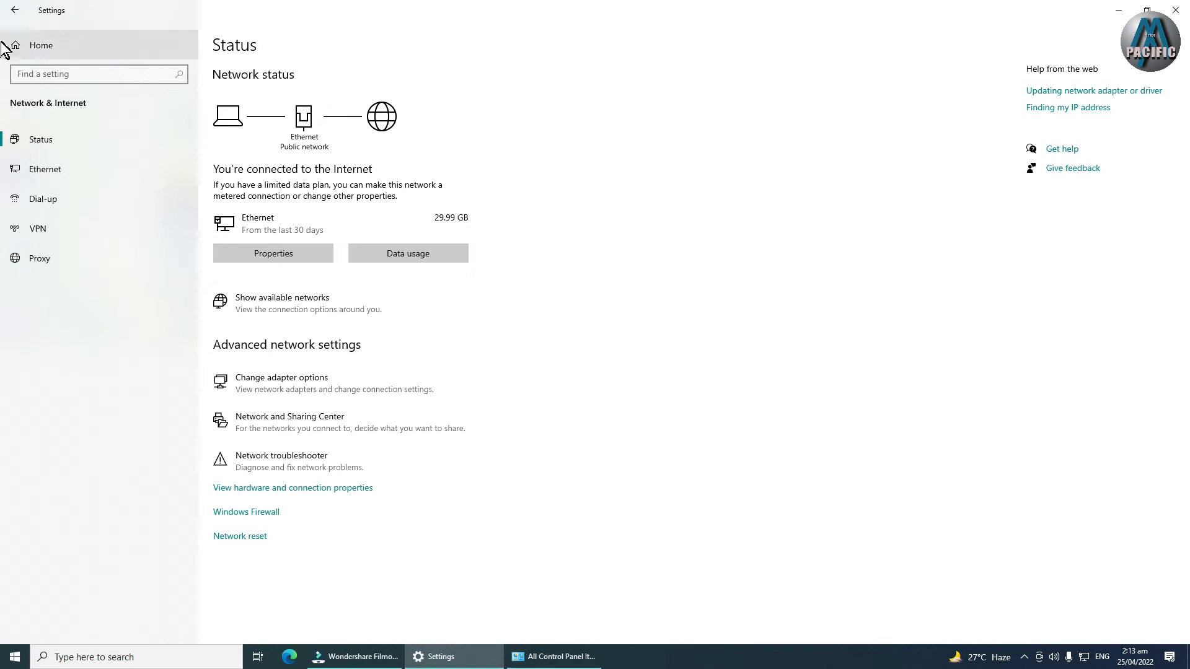
left_click(14, 10)
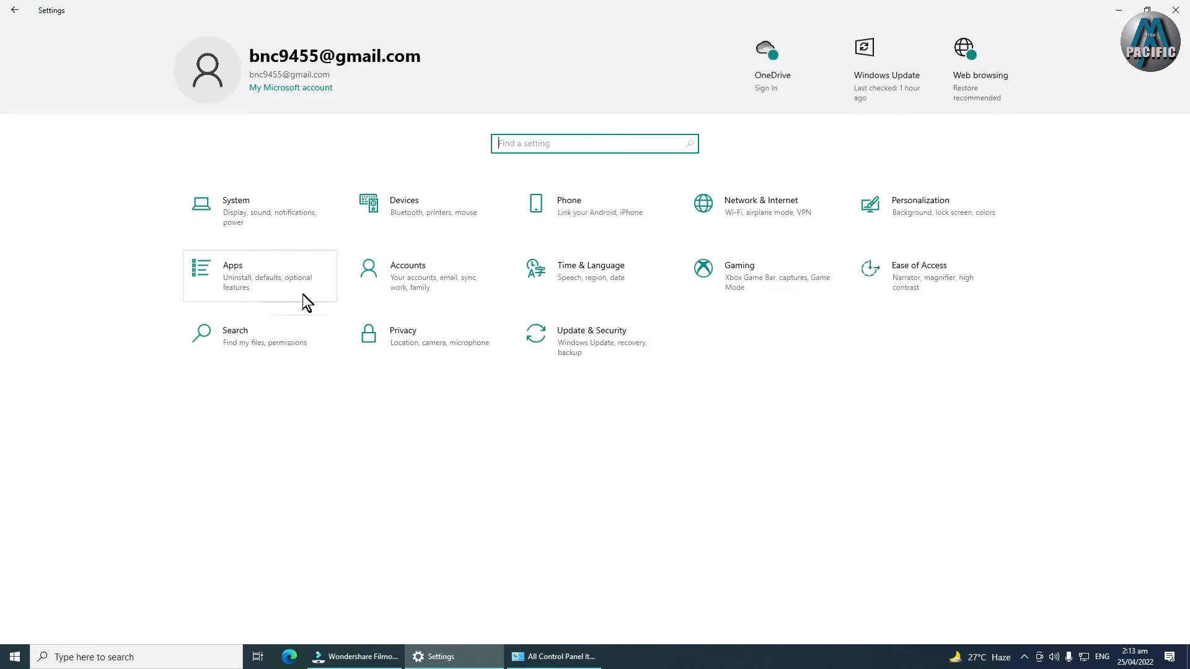
Step: Review the Personalization pages in Settings from Background and Colors through Lock screen, Themes, Fonts, Start and Taskbar, and return home
left_click(905, 207)
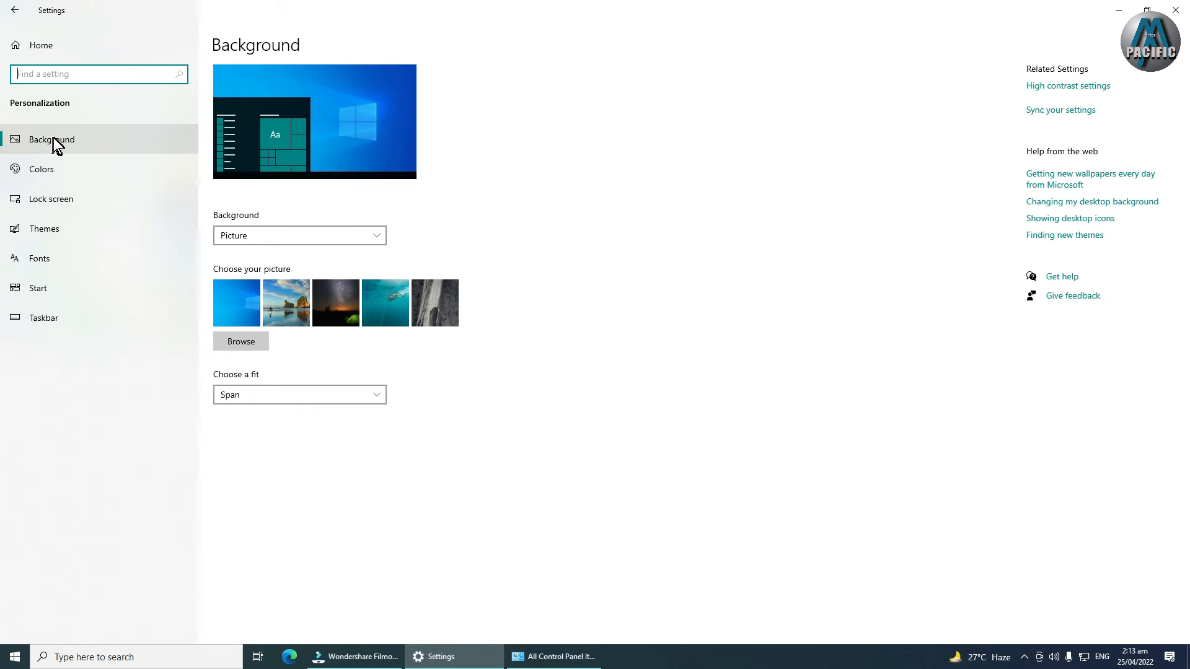
left_click(43, 172)
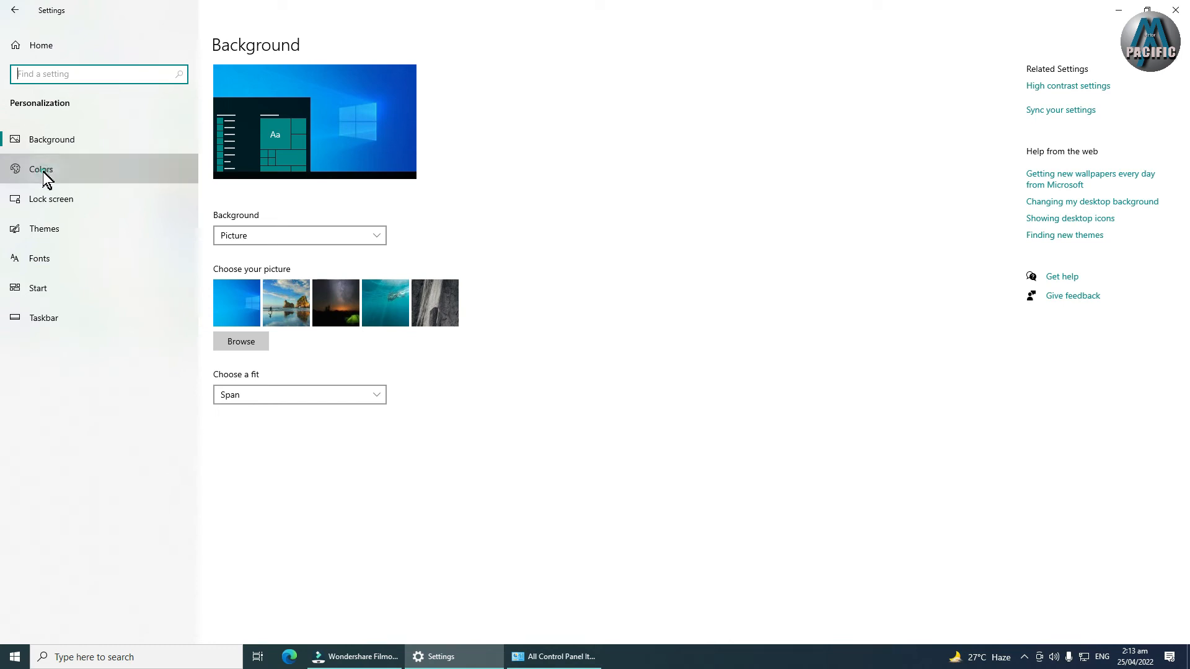
scroll(486, 428, "down", 3)
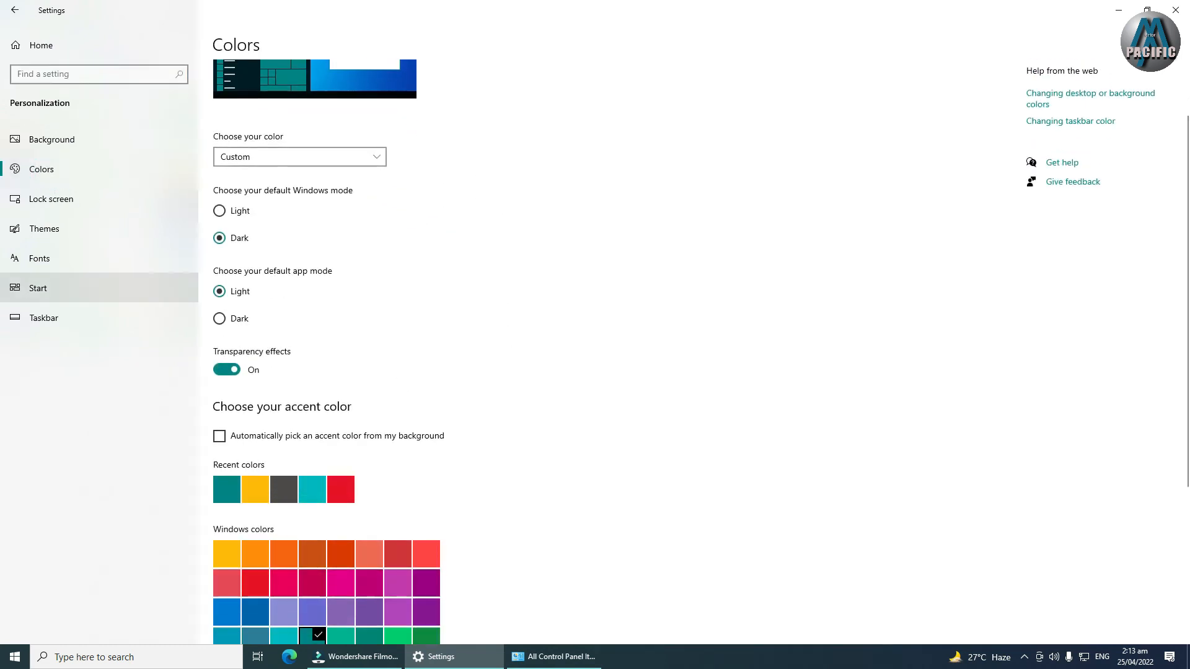
left_click(68, 197)
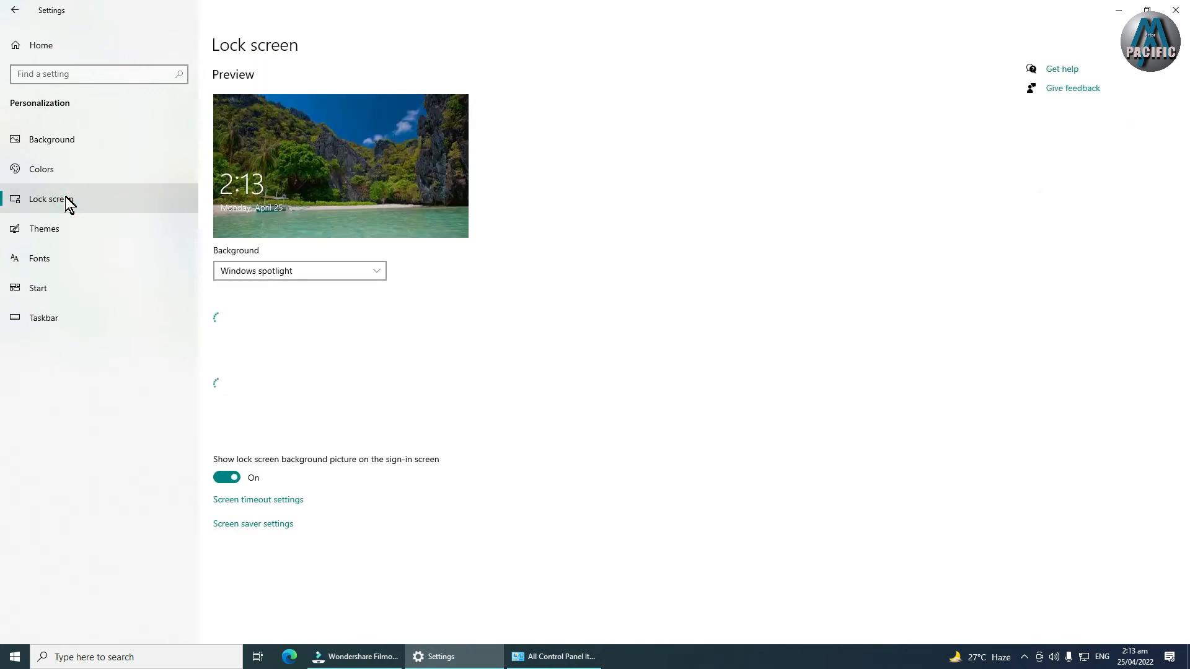
left_click(62, 228)
left_click(58, 260)
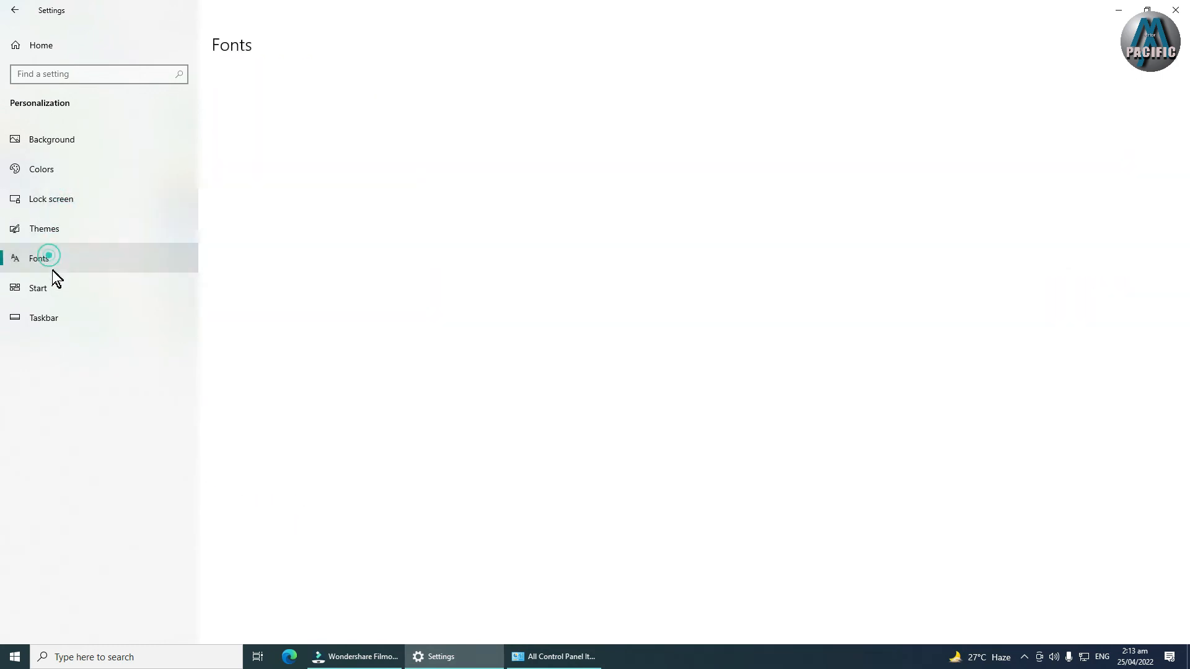
left_click(54, 291)
left_click(52, 319)
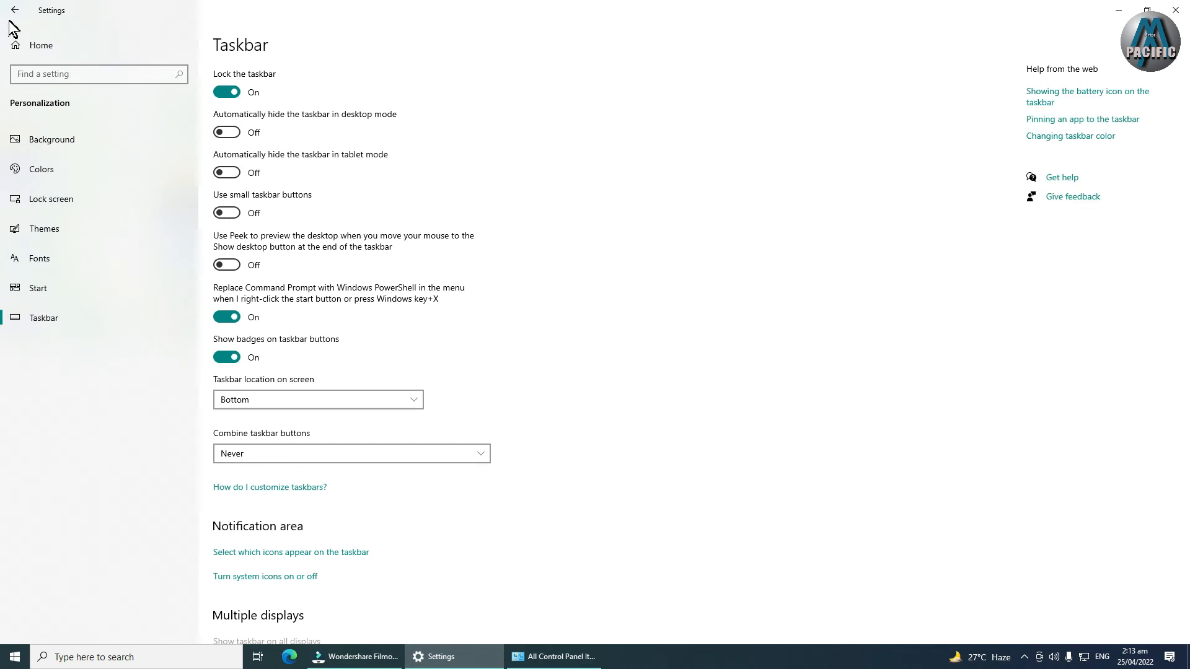
left_click(25, 49)
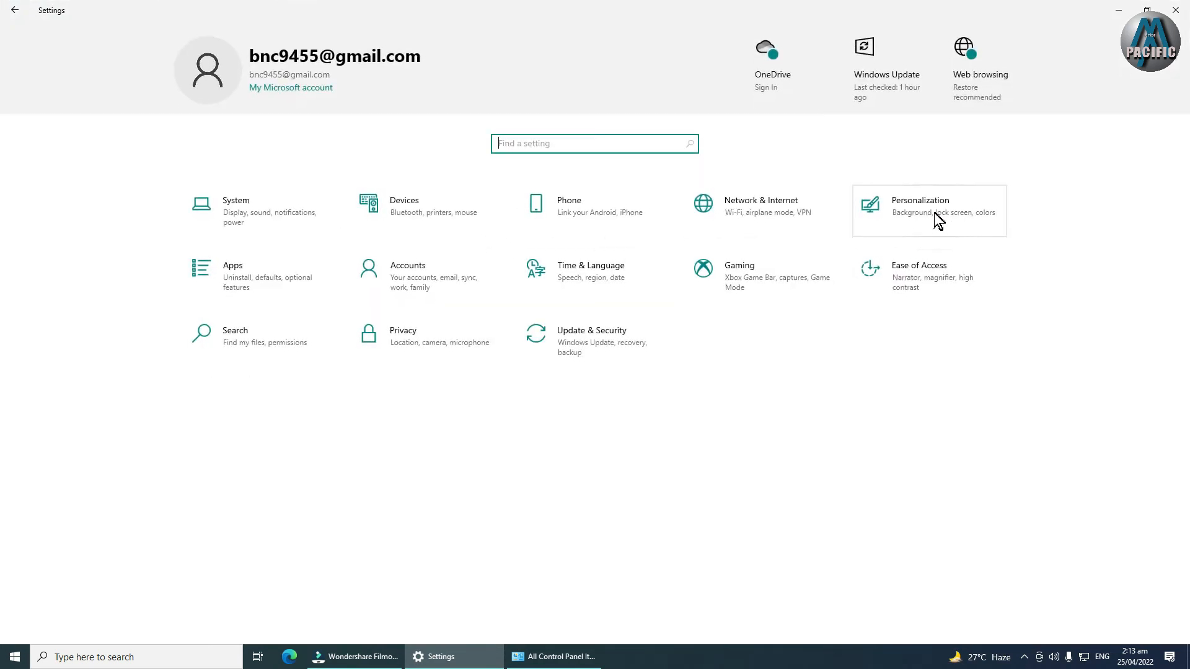
Step: Open Apps in Settings and look through the installed programs listed under Apps & features
left_click(241, 274)
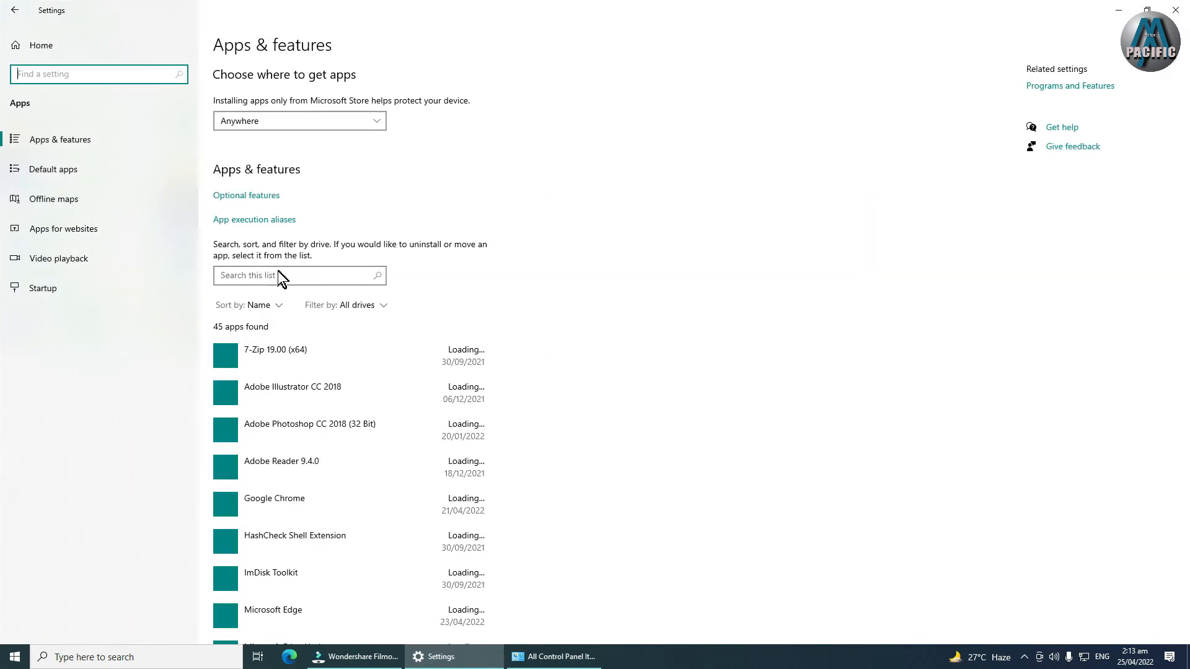
scroll(344, 274, "down", 12)
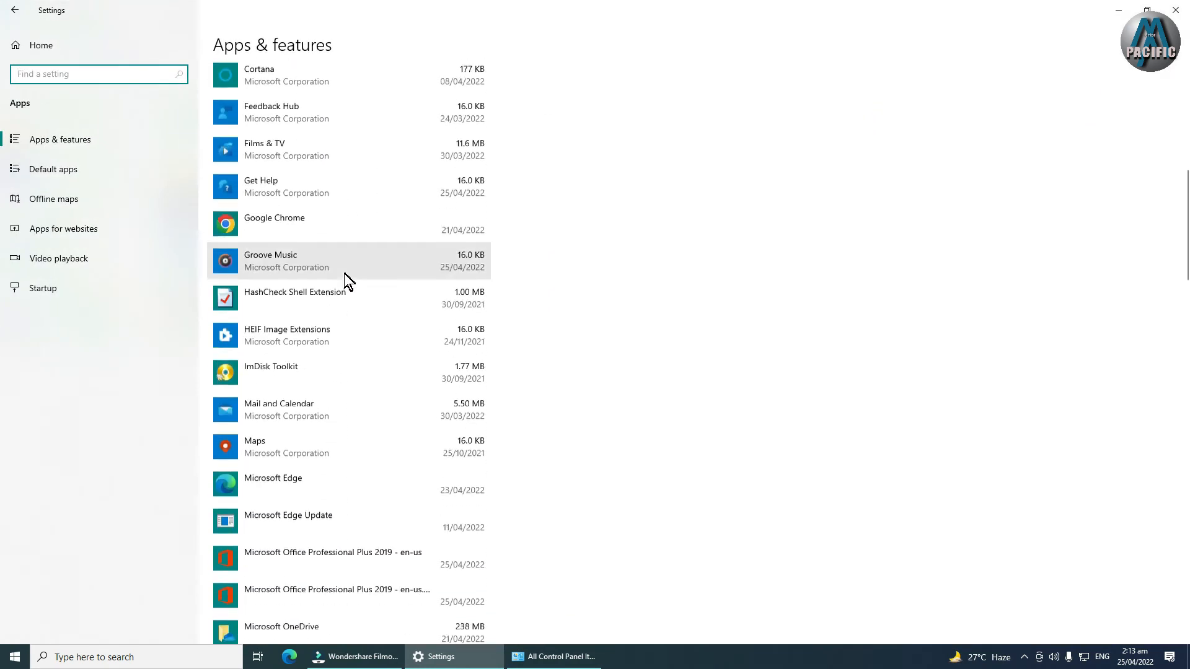
scroll(344, 273, "down", 15)
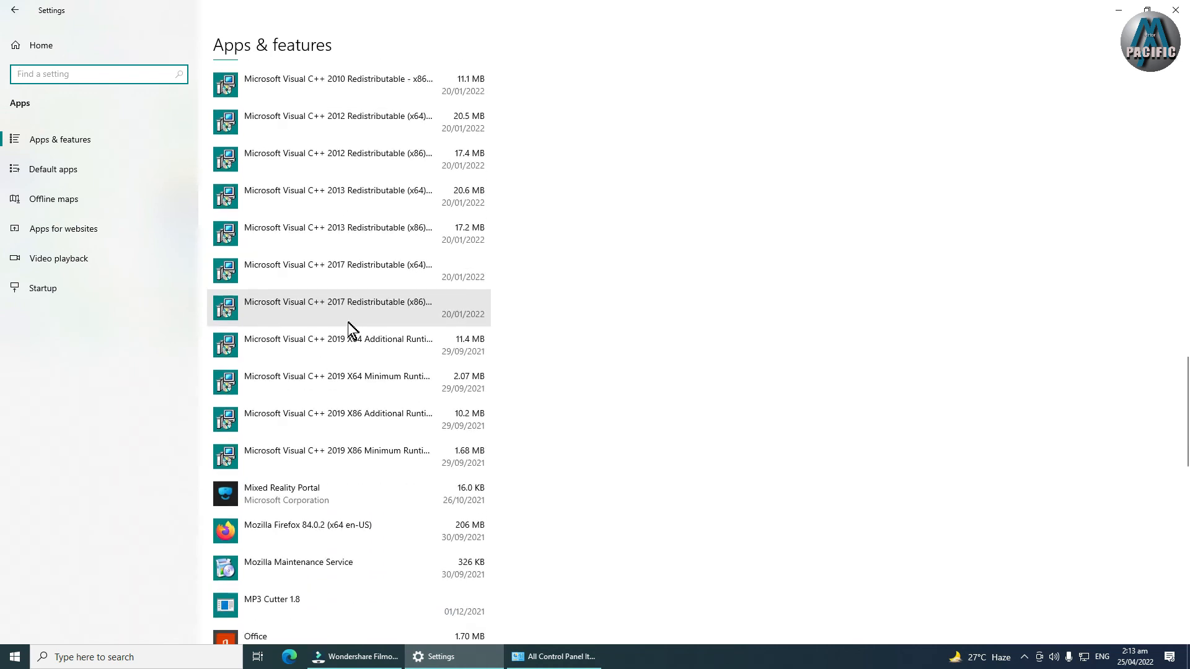
scroll(329, 347, "down", 1)
scroll(301, 372, "up", 2)
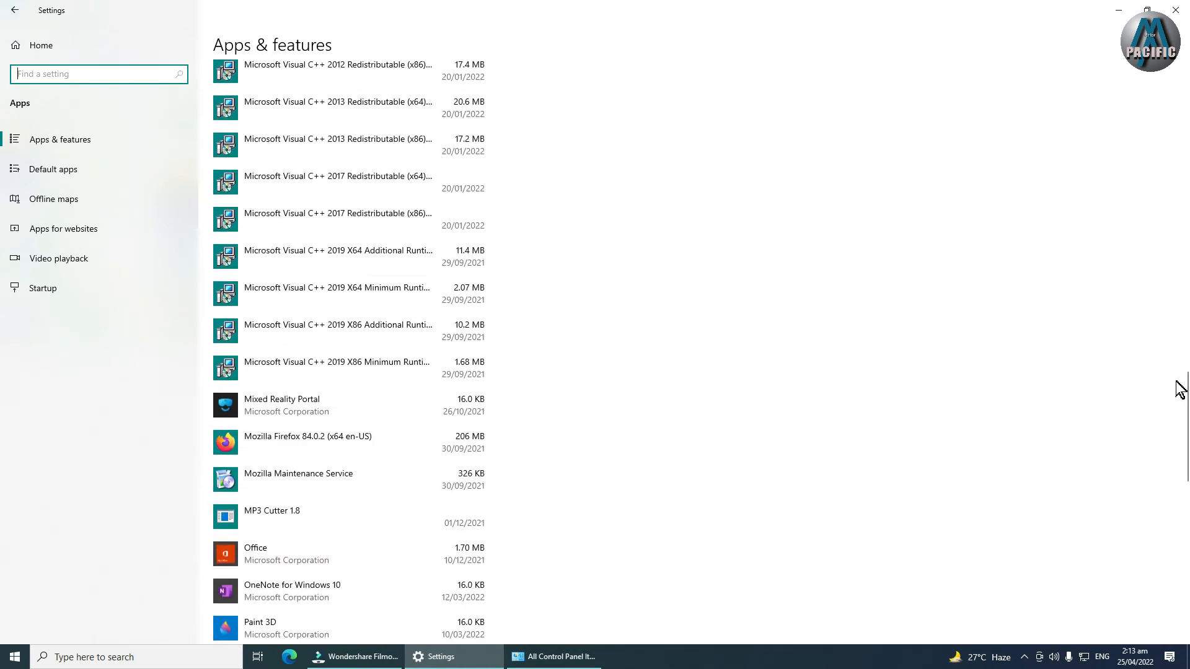
left_click_drag(1187, 479, 1109, 59)
Step: Open Programs and Features in Control Panel and compare its program list with Apps & features in Settings
left_click(537, 657)
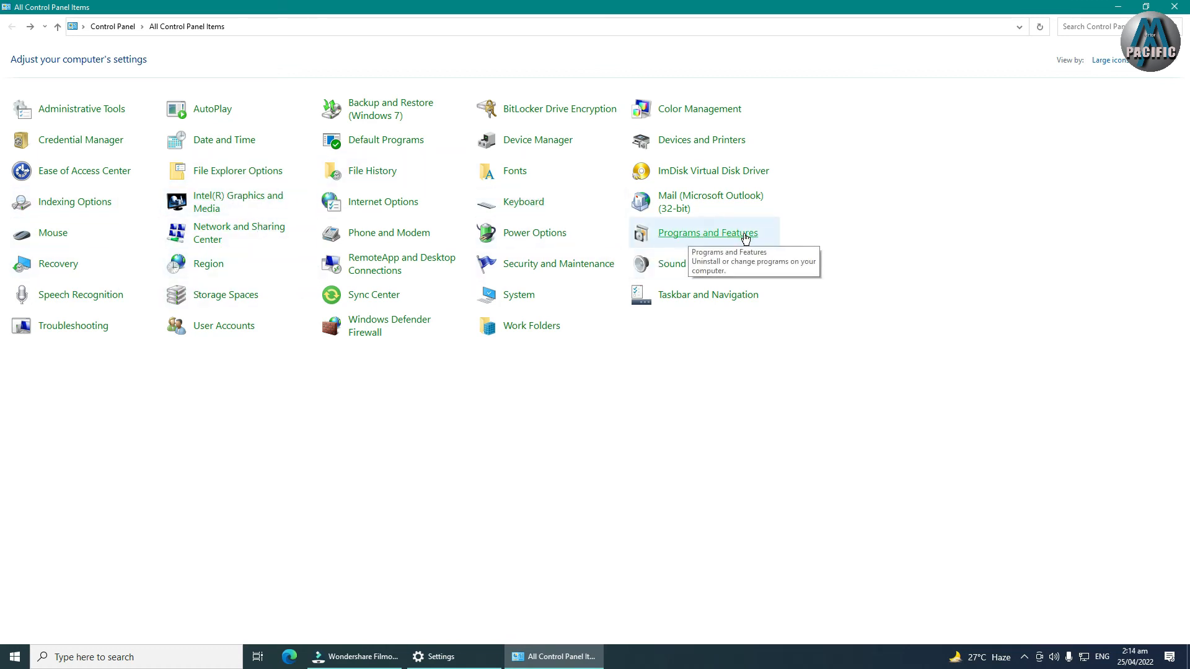
left_click(678, 243)
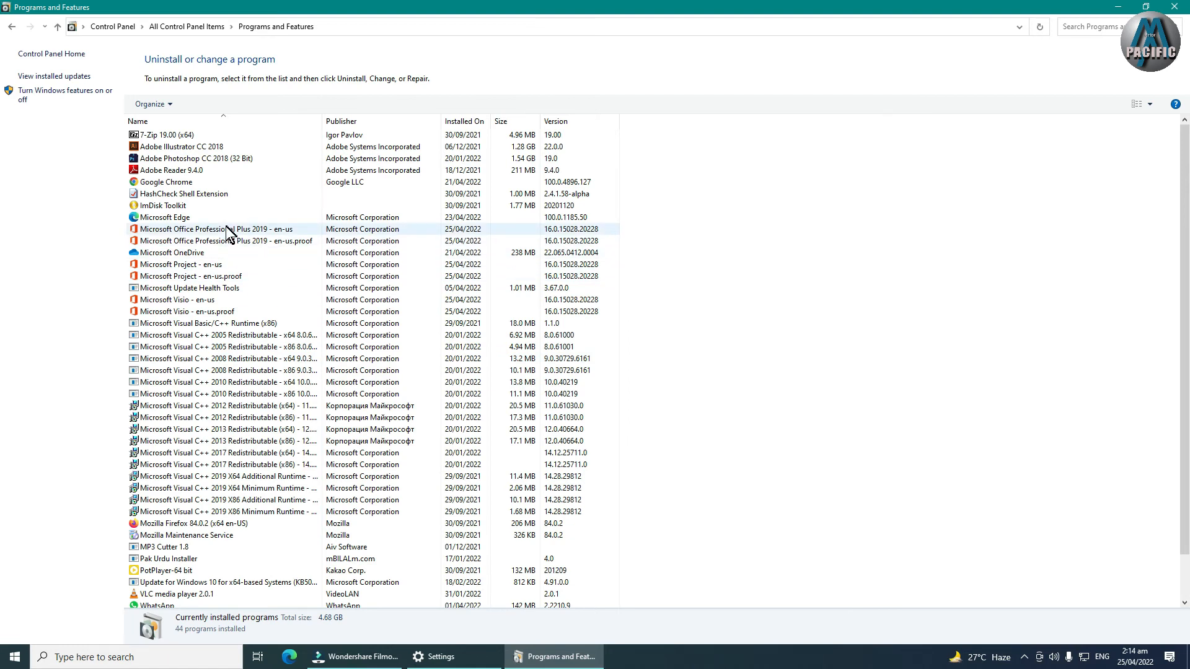
left_click(661, 121)
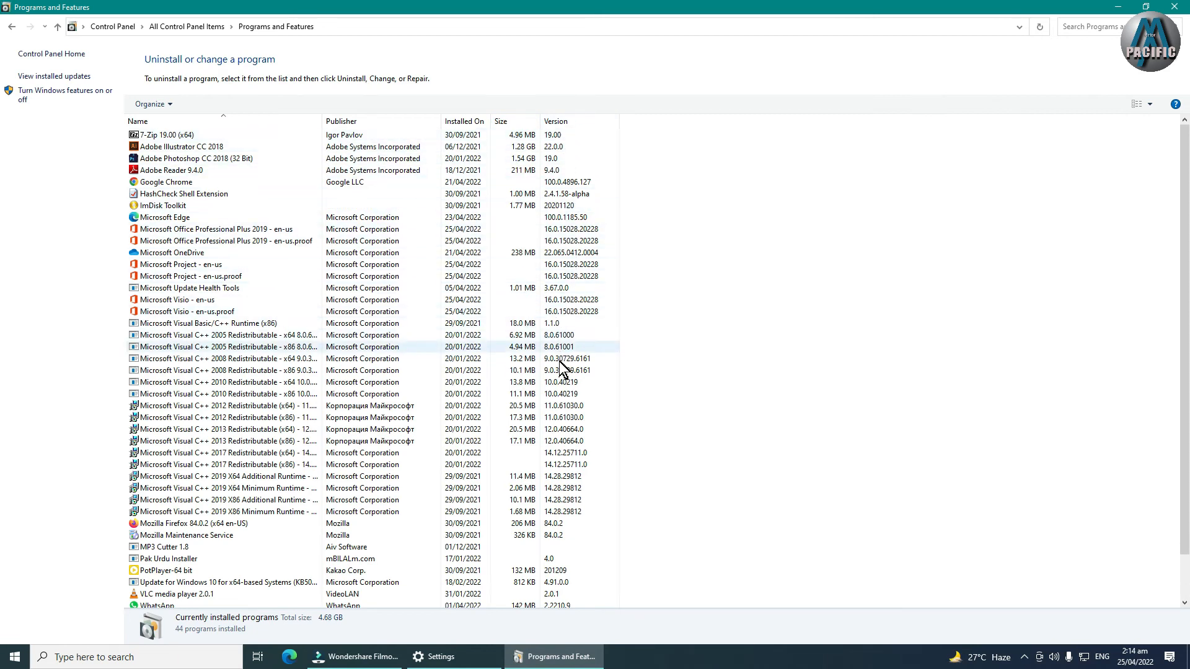
scroll(205, 362, "down", 2)
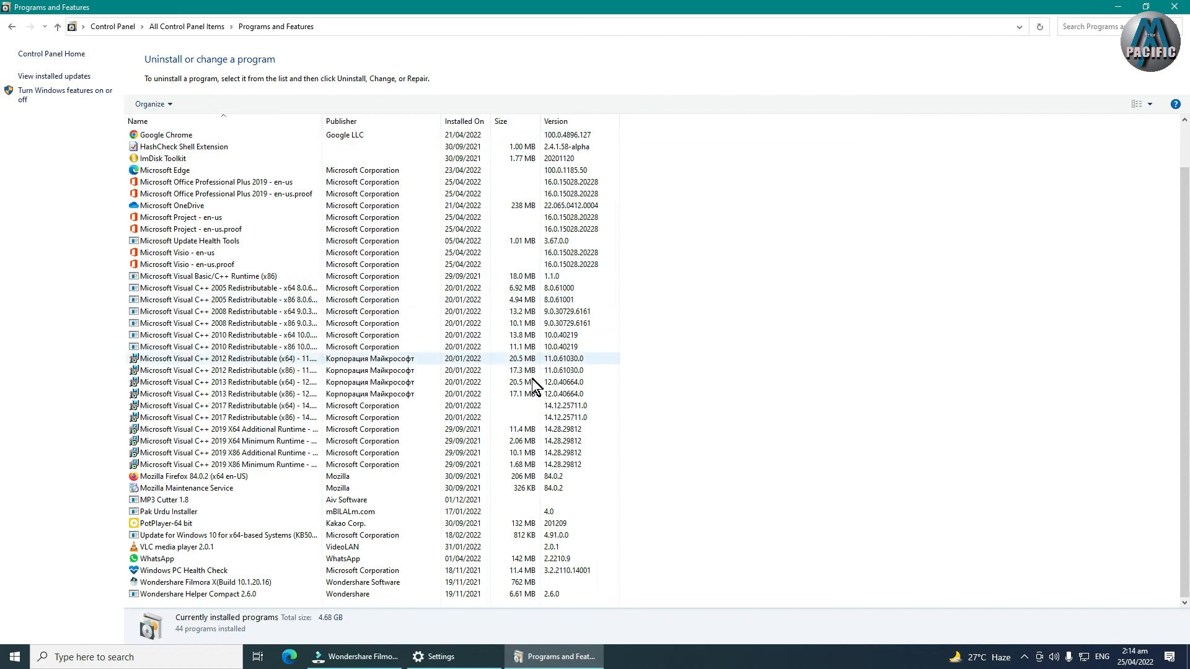
scroll(279, 454, "up", 2)
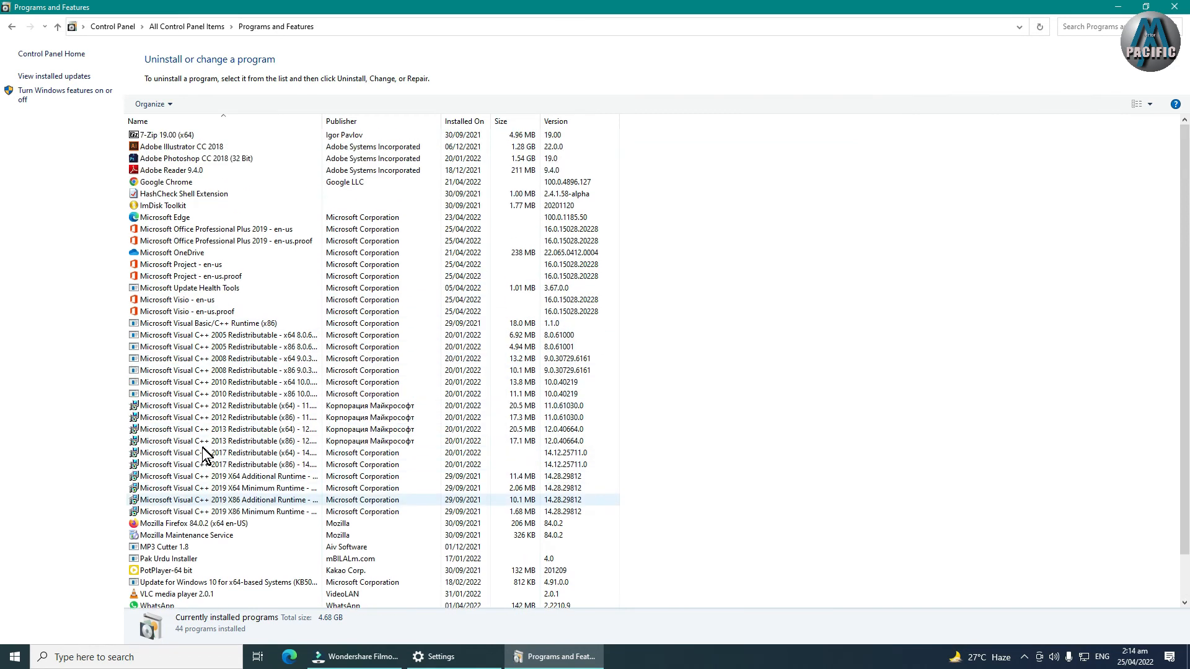
left_click(451, 661)
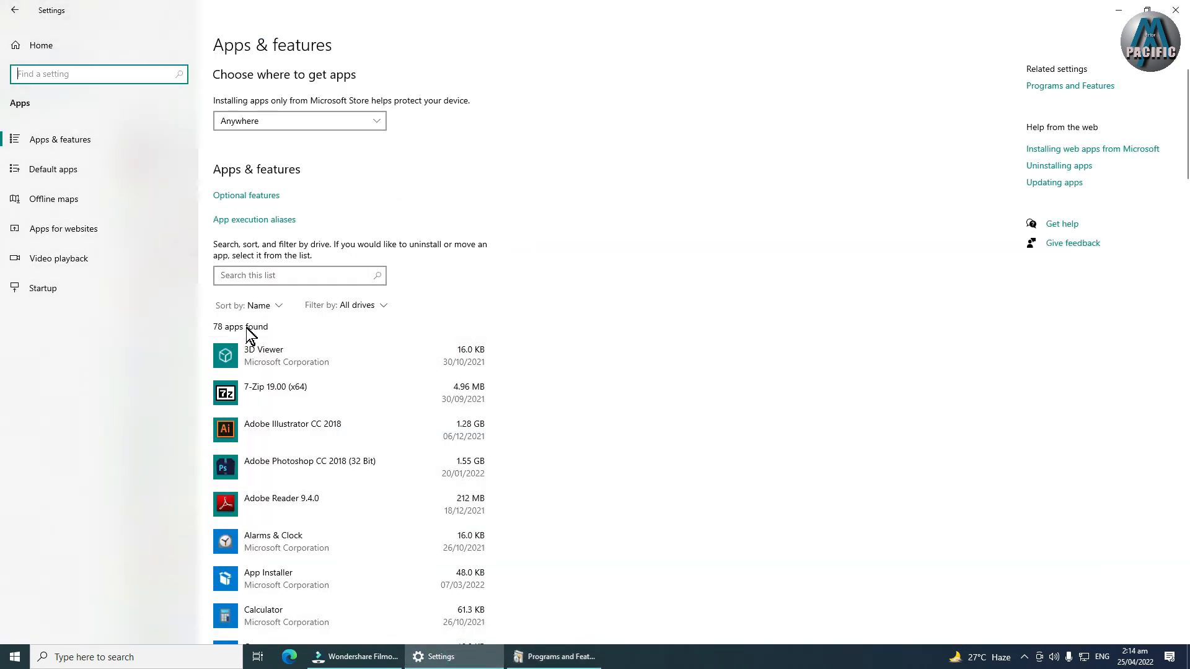
scroll(248, 336, "down", 12)
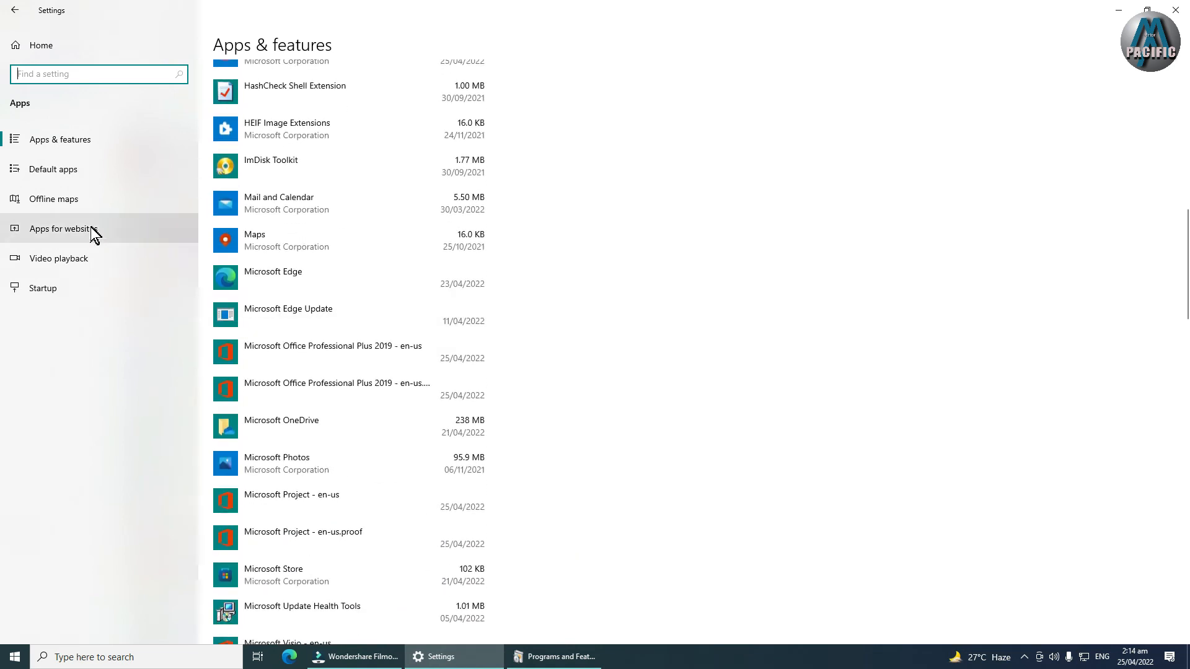
Step: Review the Apps pages in Settings from Apps & features through Default apps, Offline maps, Apps for websites, Video playback and Startup
left_click(61, 137)
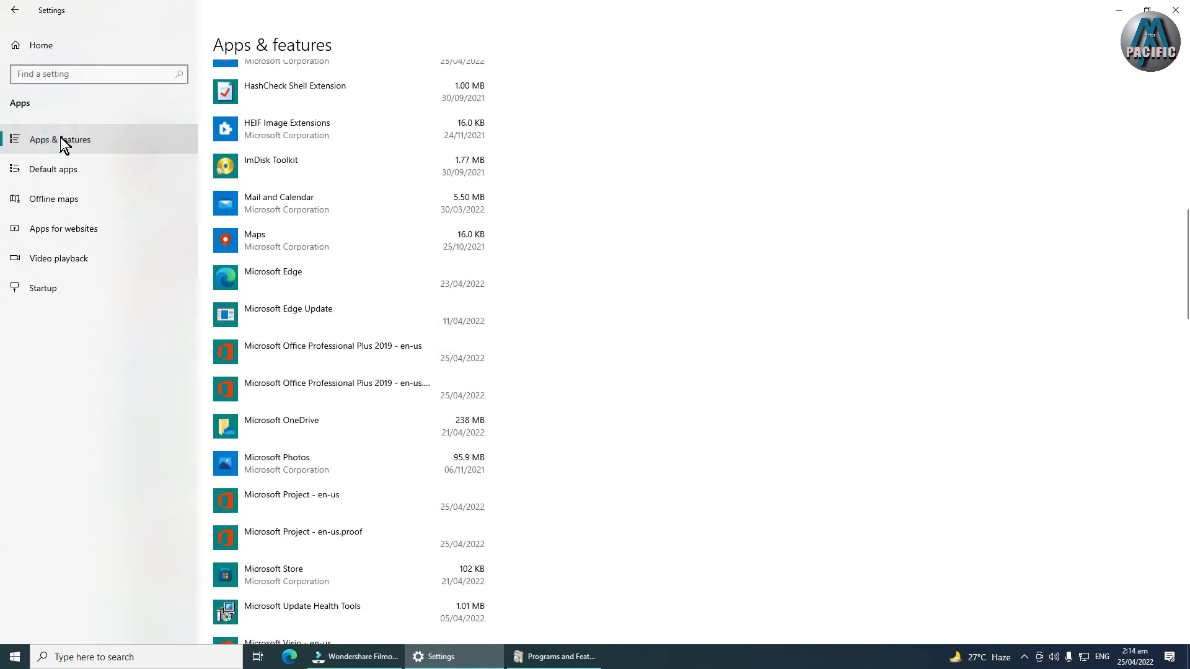
left_click(60, 176)
left_click(51, 207)
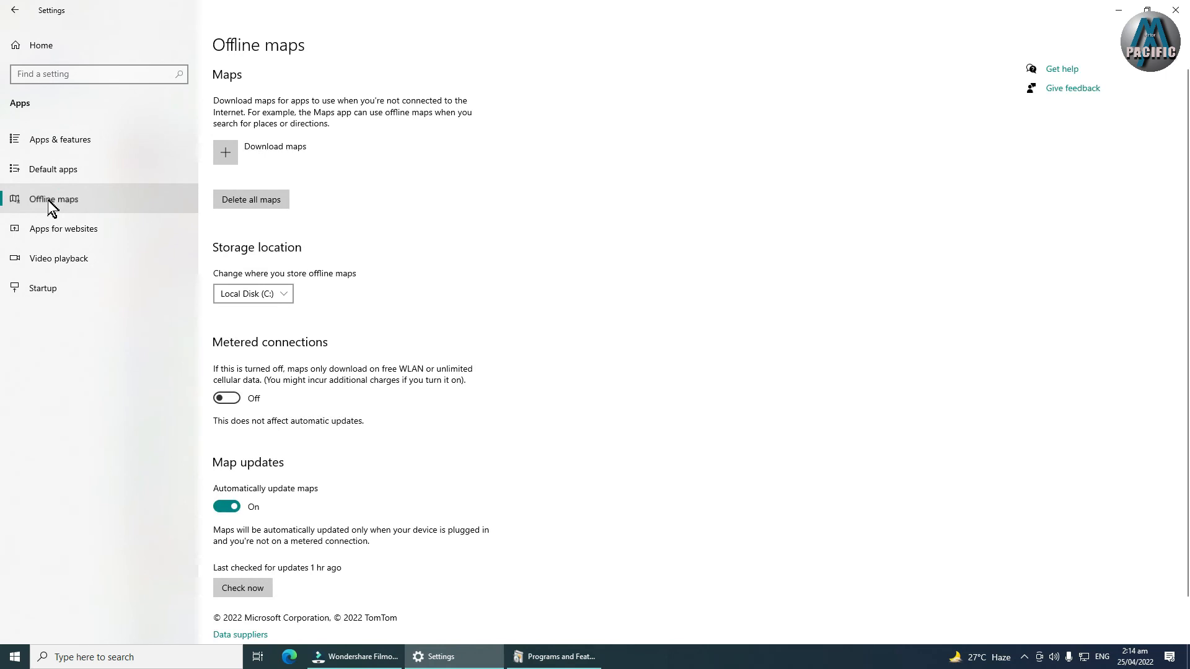
left_click(49, 241)
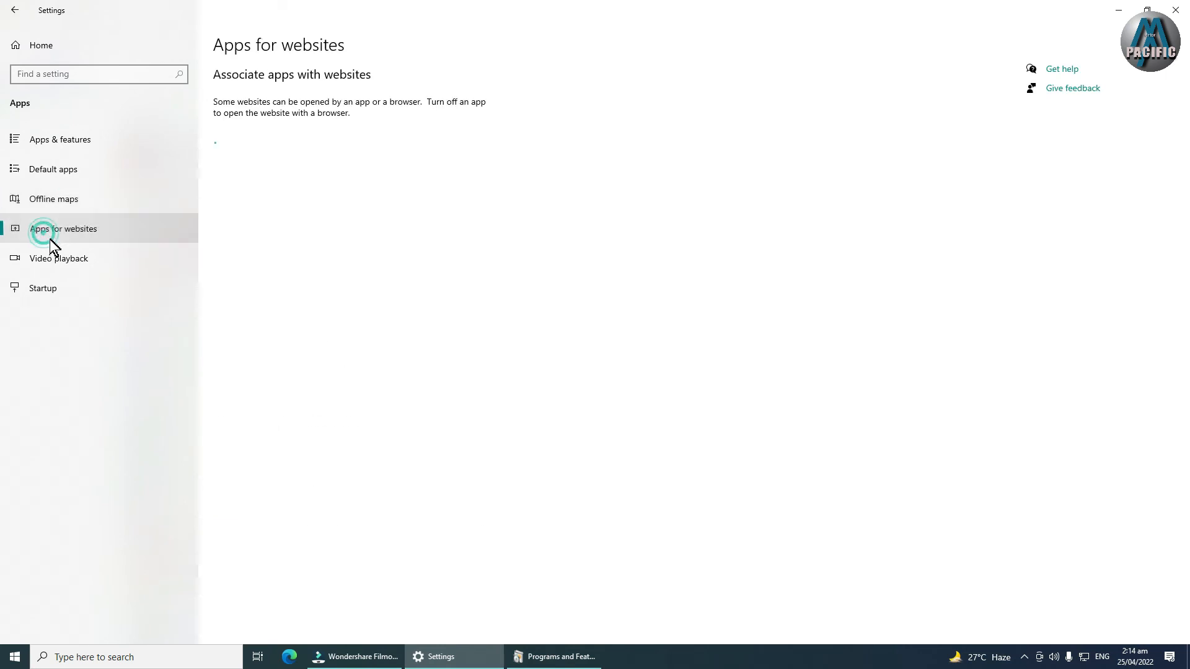
left_click(50, 271)
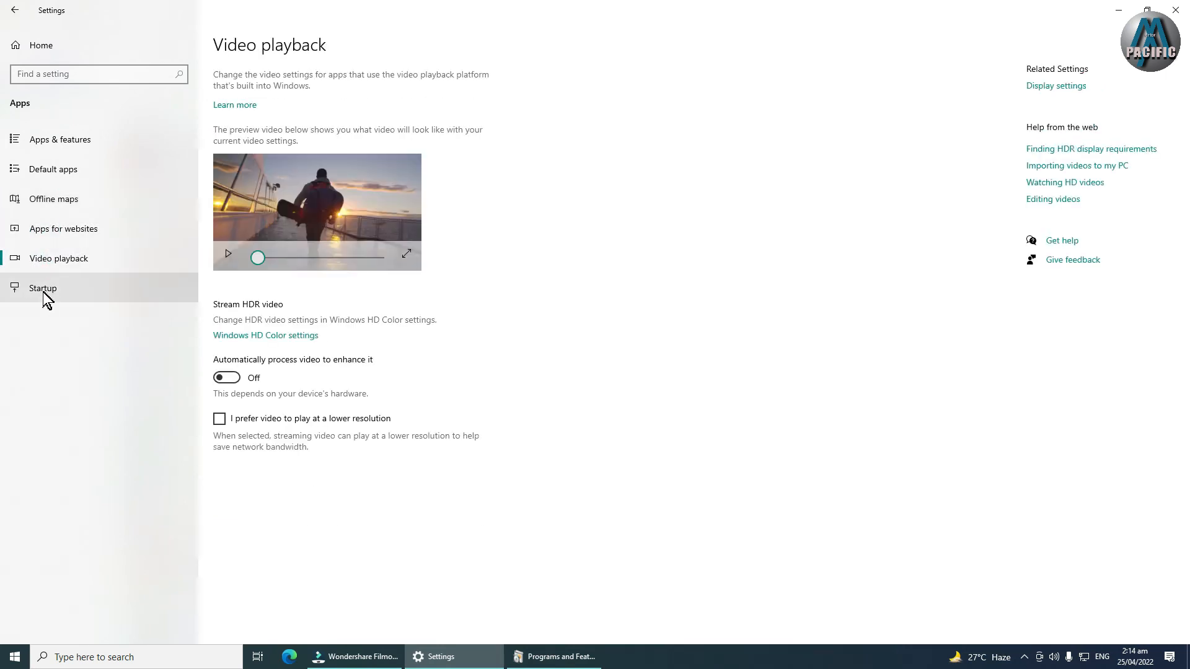
left_click(43, 290)
Step: Return to Apps & features, look through the program list in the related Programs and Features window, and close that window
left_click(60, 140)
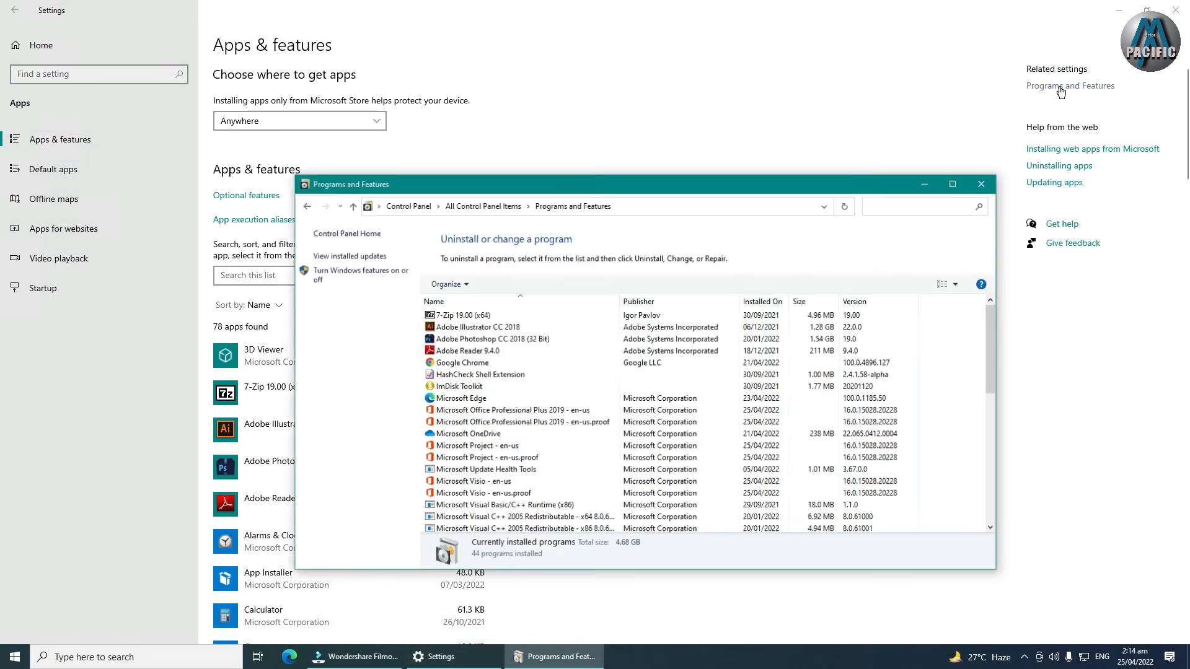
scroll(601, 428, "down", 2)
scroll(601, 428, "down", 3)
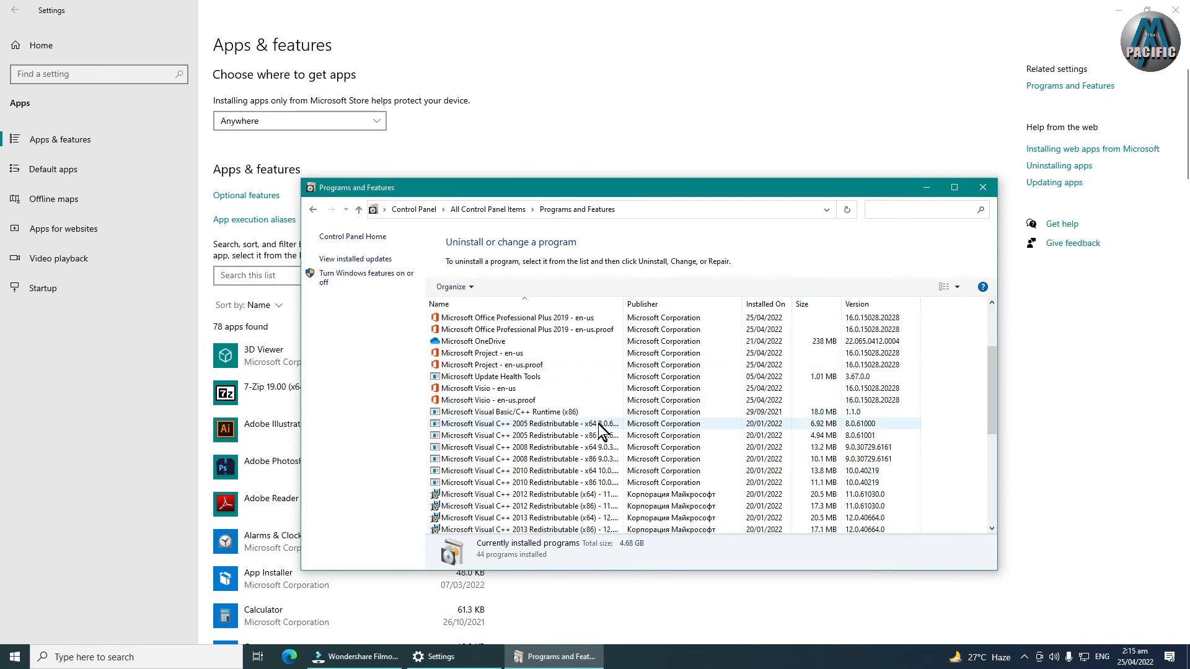
left_click(984, 187)
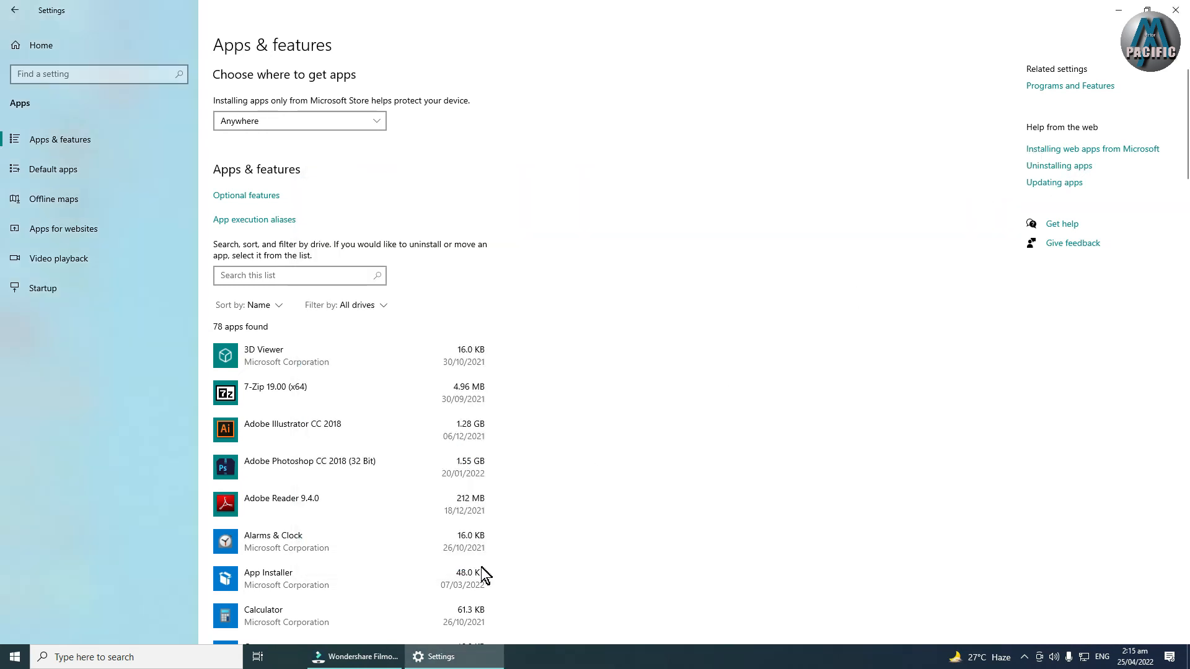
Step: Reach All Control Panel Items through the related Programs and Features link, view it full screen, and go back to Settings home
left_click(1057, 87)
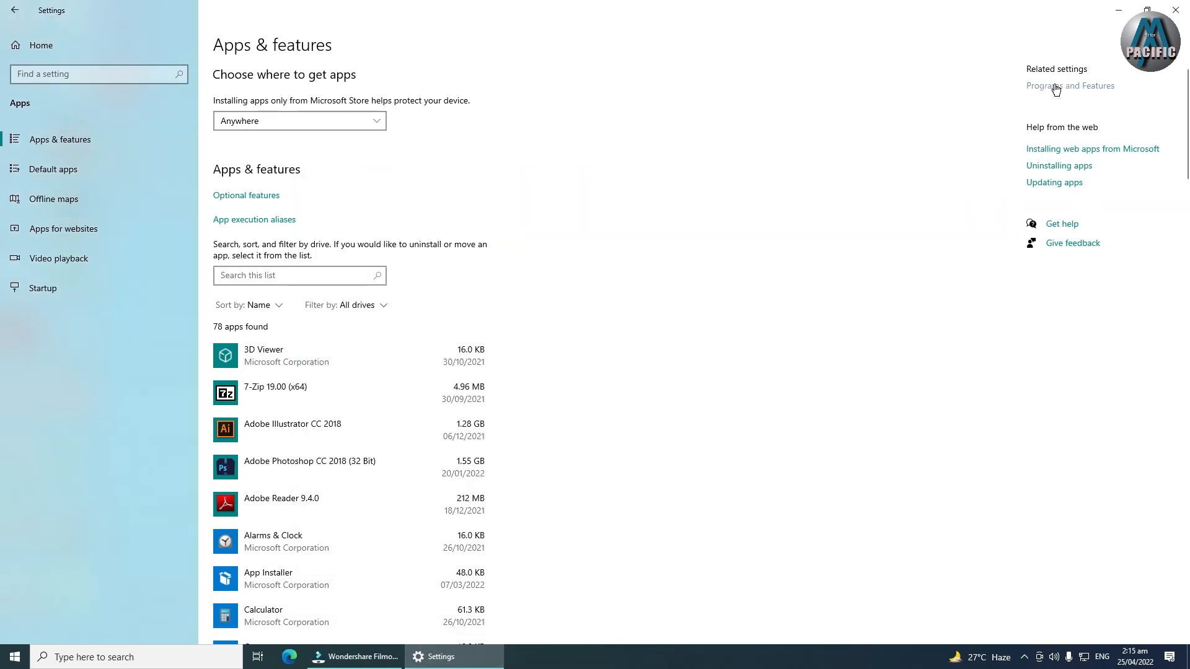
left_click_drag(408, 192, 418, 96)
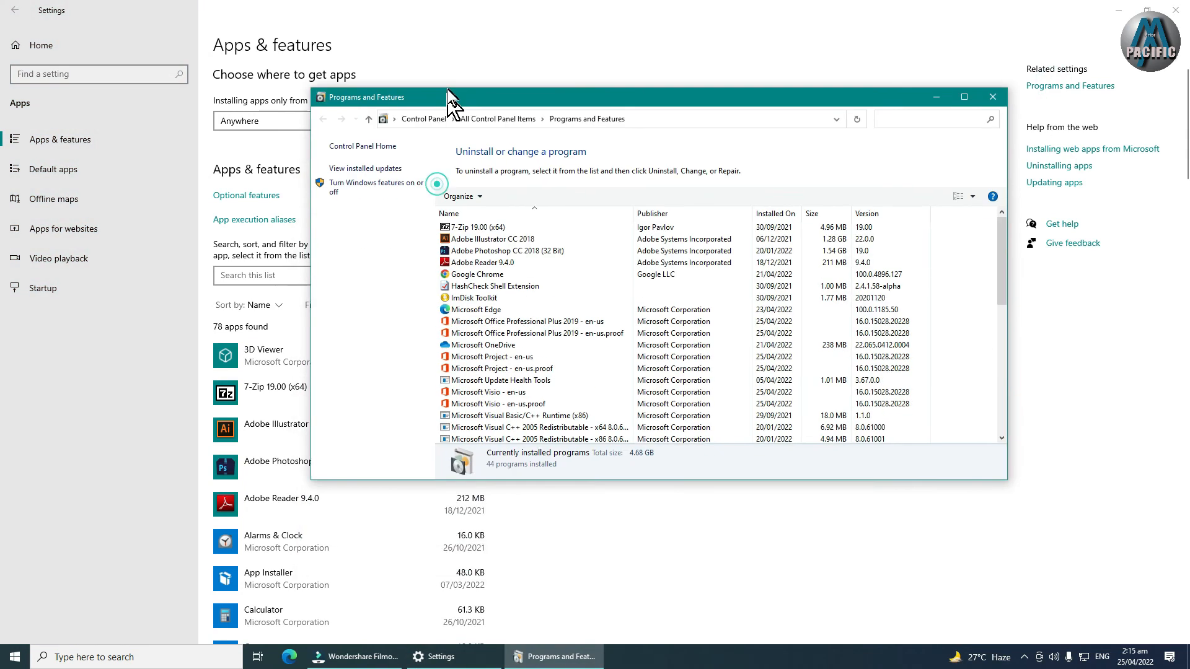
left_click(370, 114)
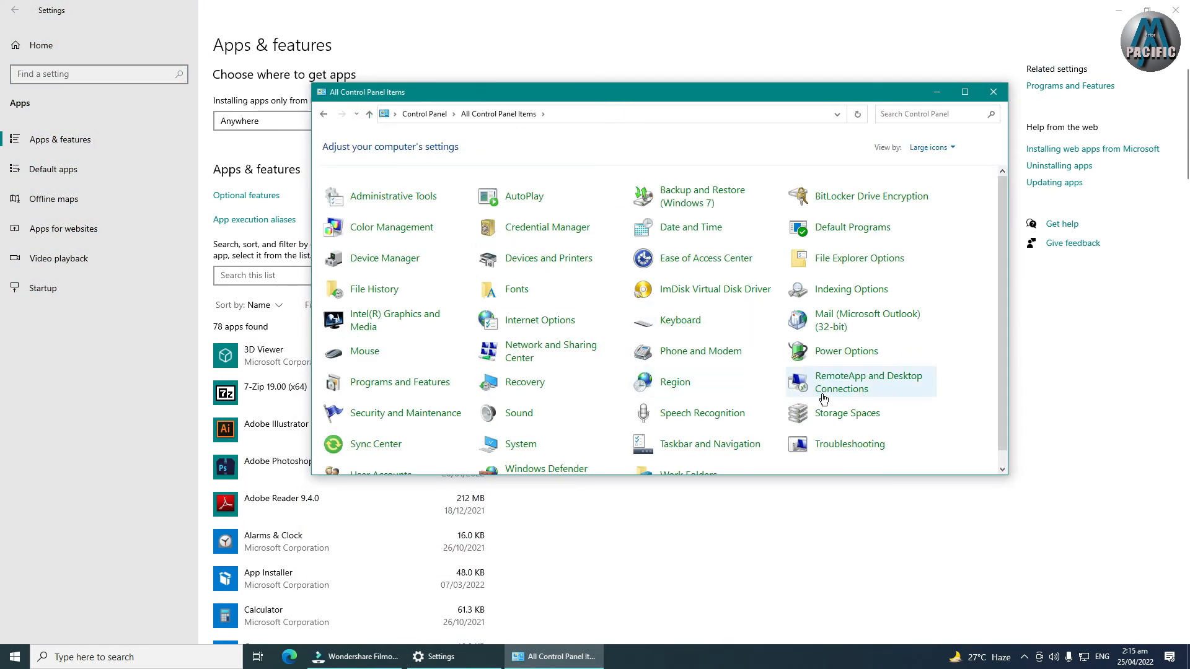
left_click(965, 92)
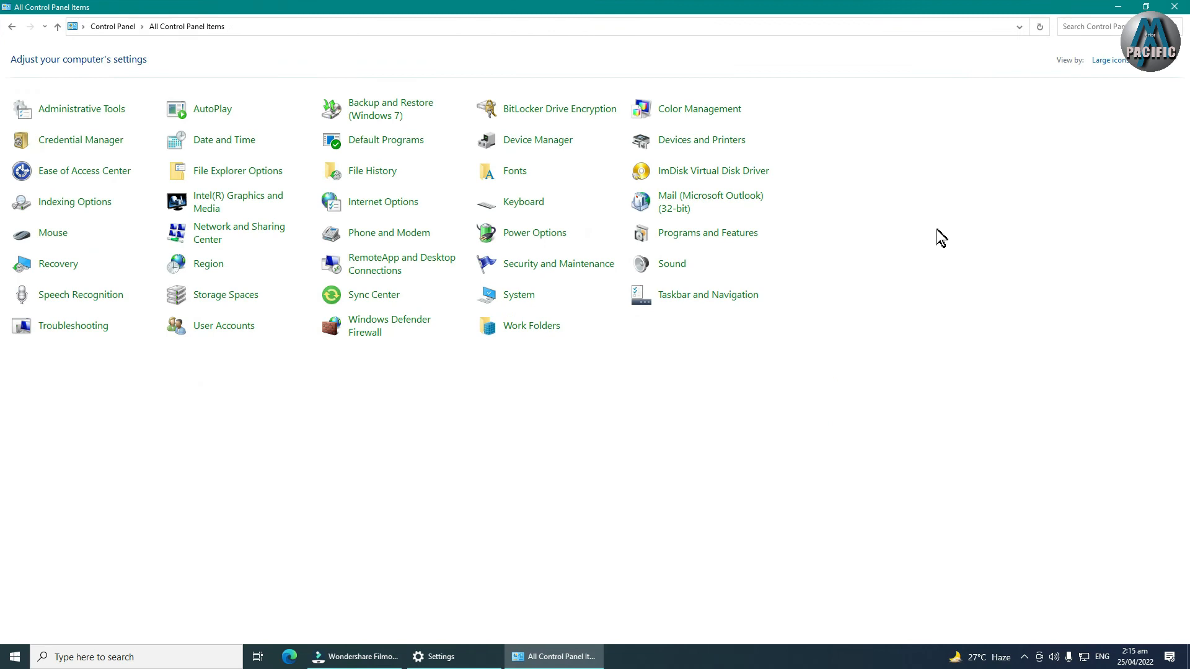
left_click(1118, 7)
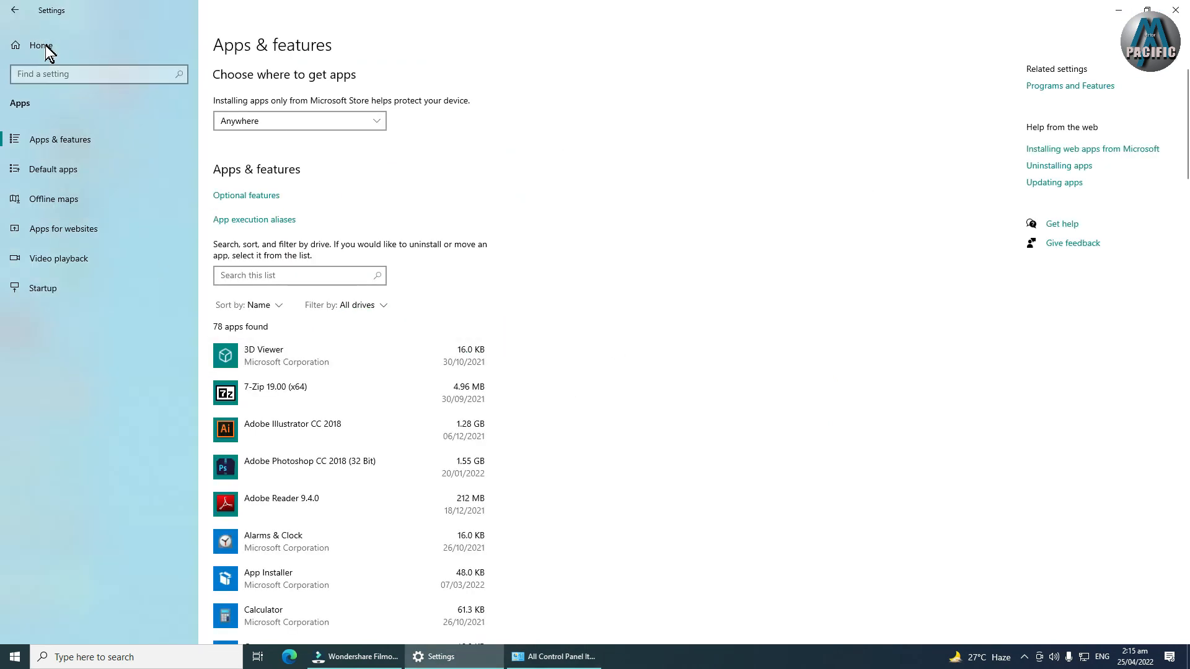
left_click(16, 10)
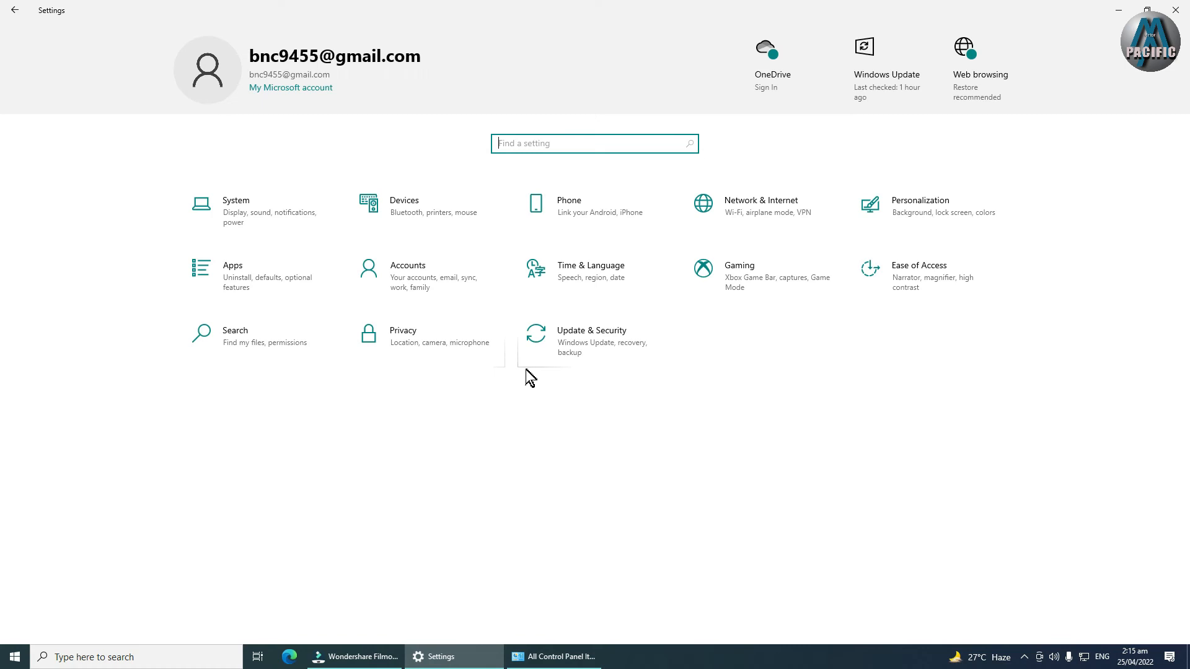
Step: Open Accounts in Settings and view the Your info page with its Manage my Microsoft account link
left_click(426, 282)
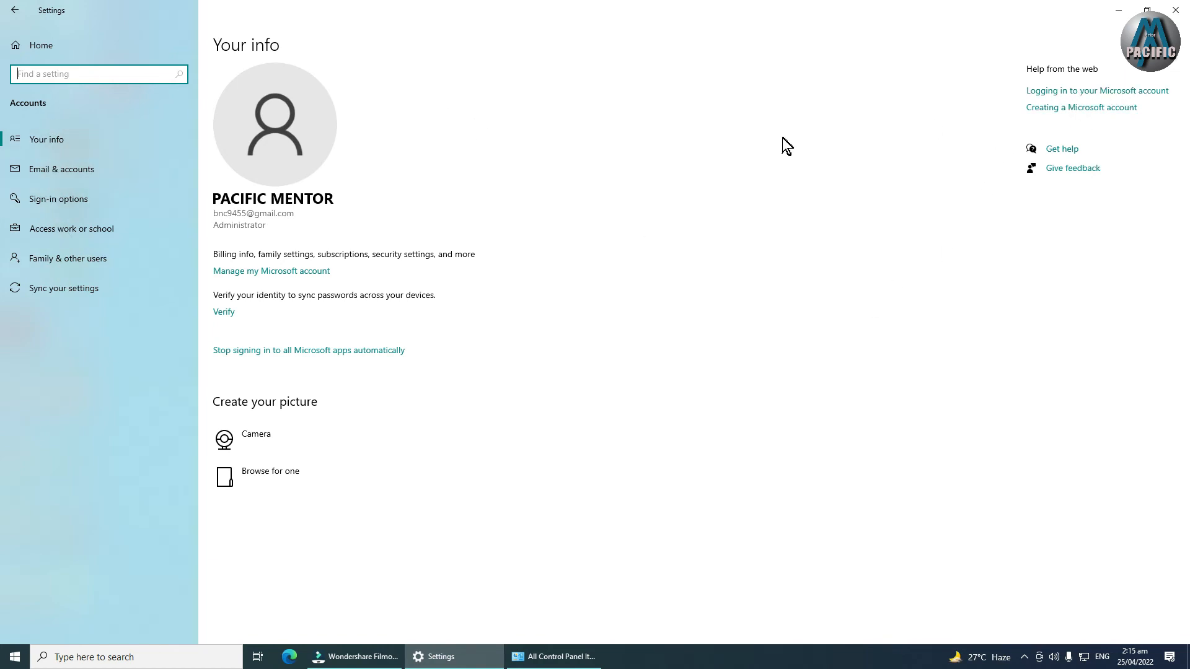
left_click(295, 271)
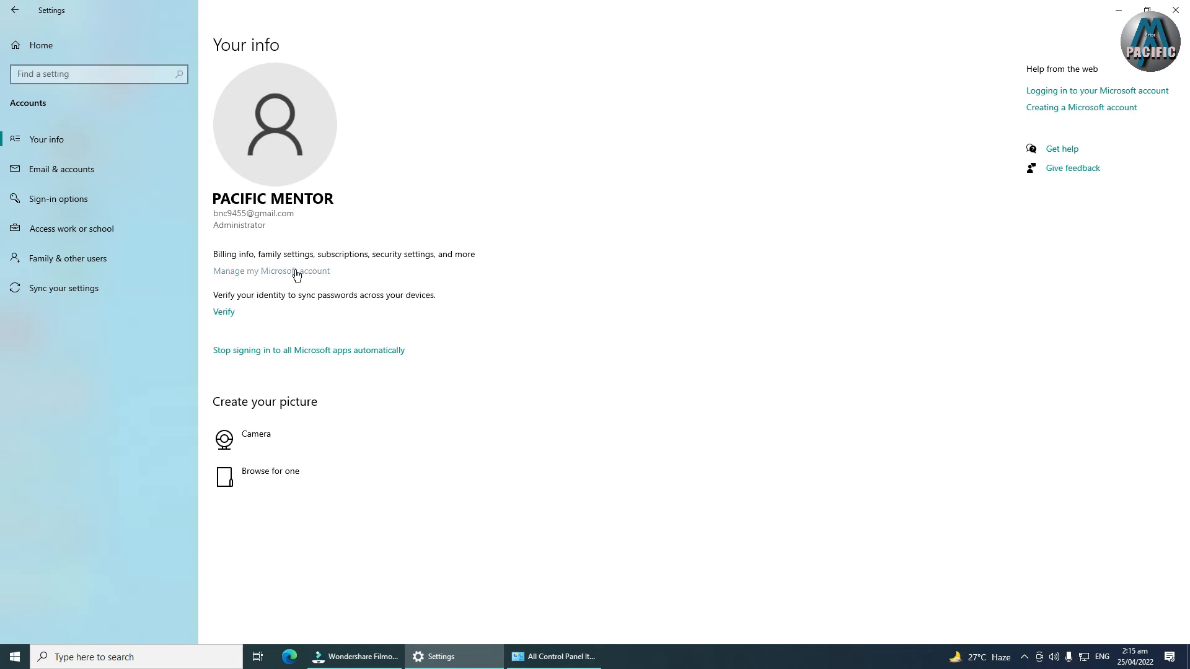
left_click(499, 19)
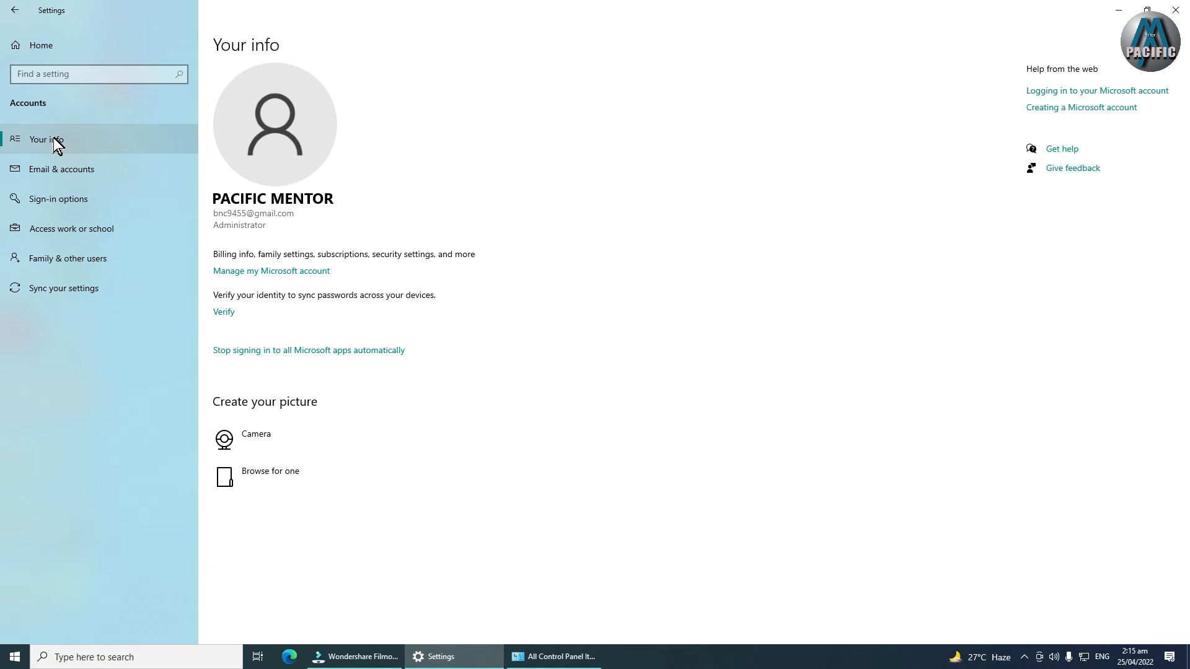
Step: Look through the account's Sign-in options and expand the Windows Hello Face entry
left_click(64, 199)
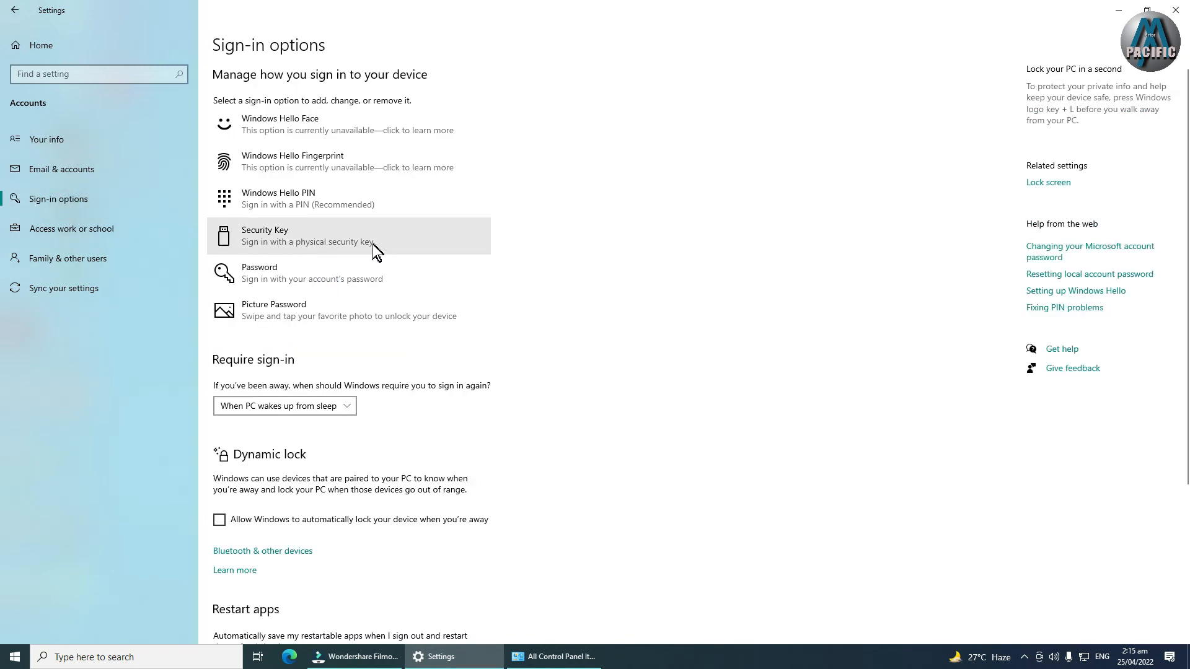
scroll(583, 356, "down", 5)
scroll(581, 355, "up", 5)
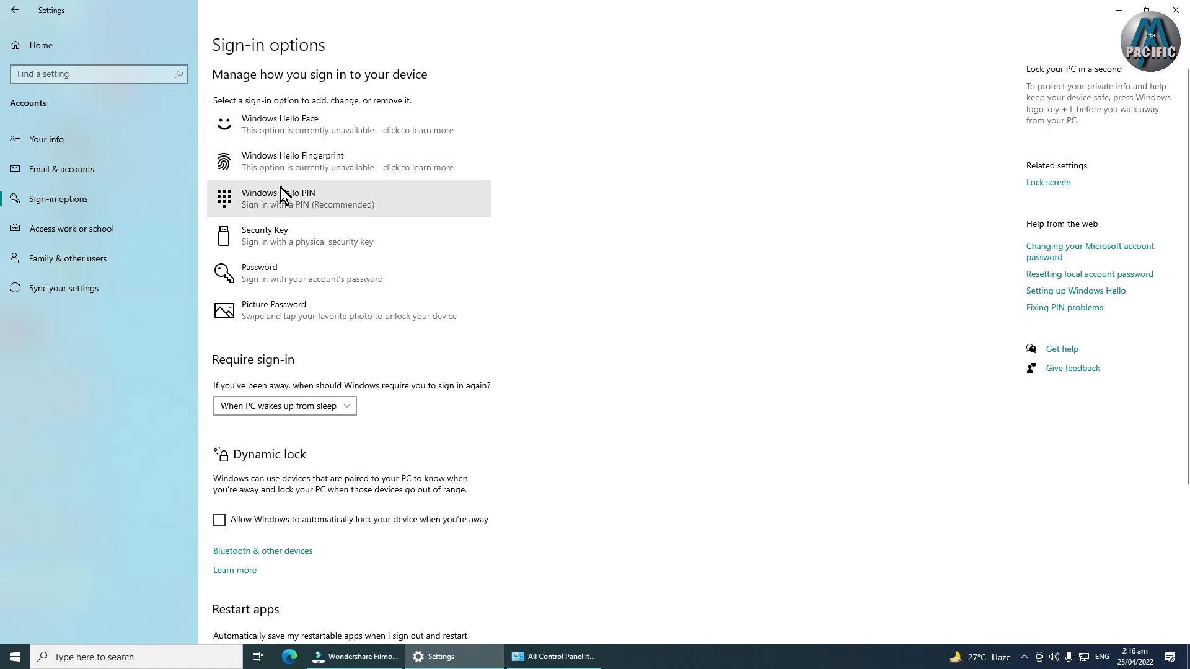
left_click(281, 121)
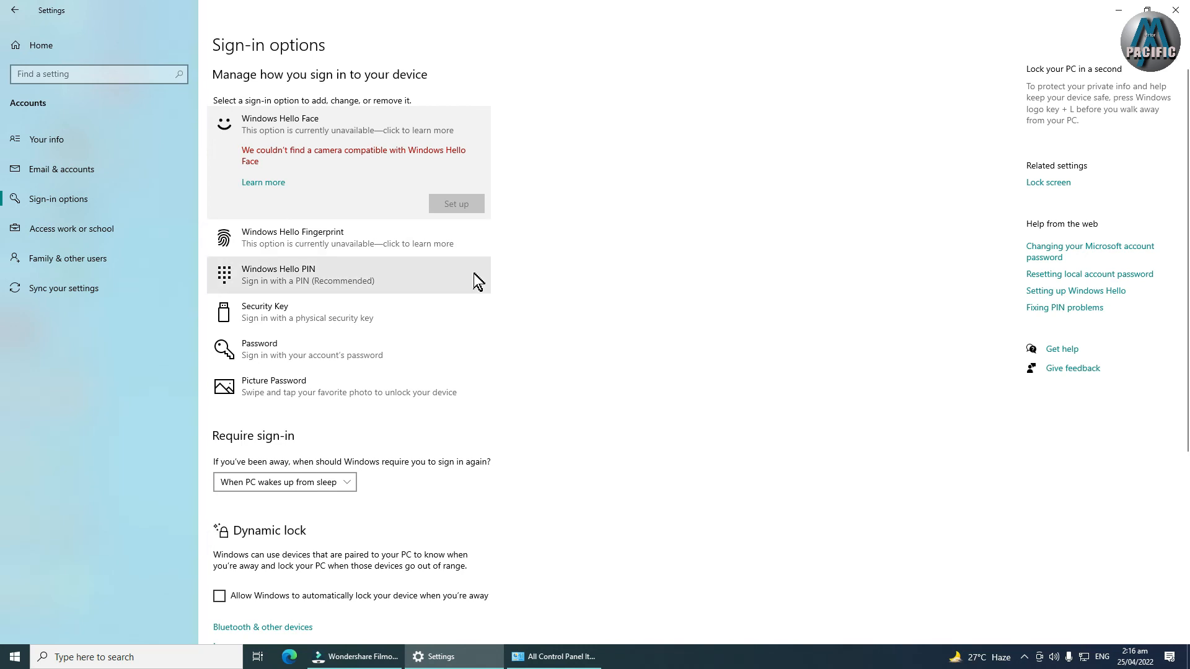
Step: Check the Require sign-in choices, keeping When PC wakes up from sleep, review the remaining sign-in options, and return to Settings home
scroll(486, 293, "down", 3)
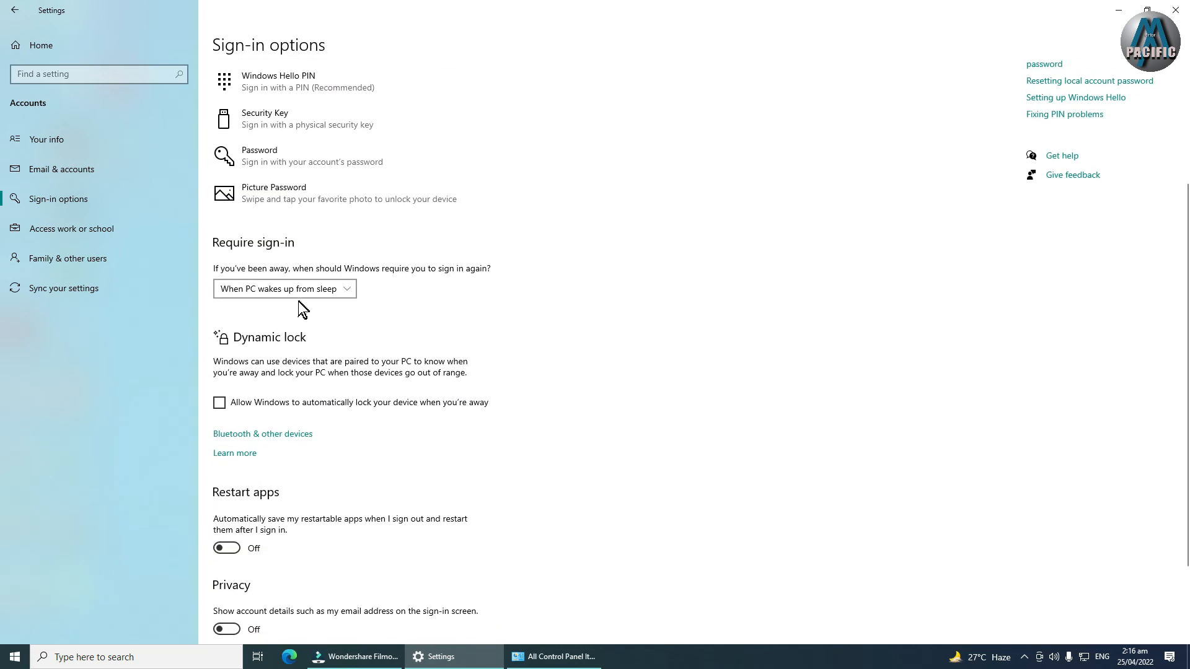
left_click(312, 290)
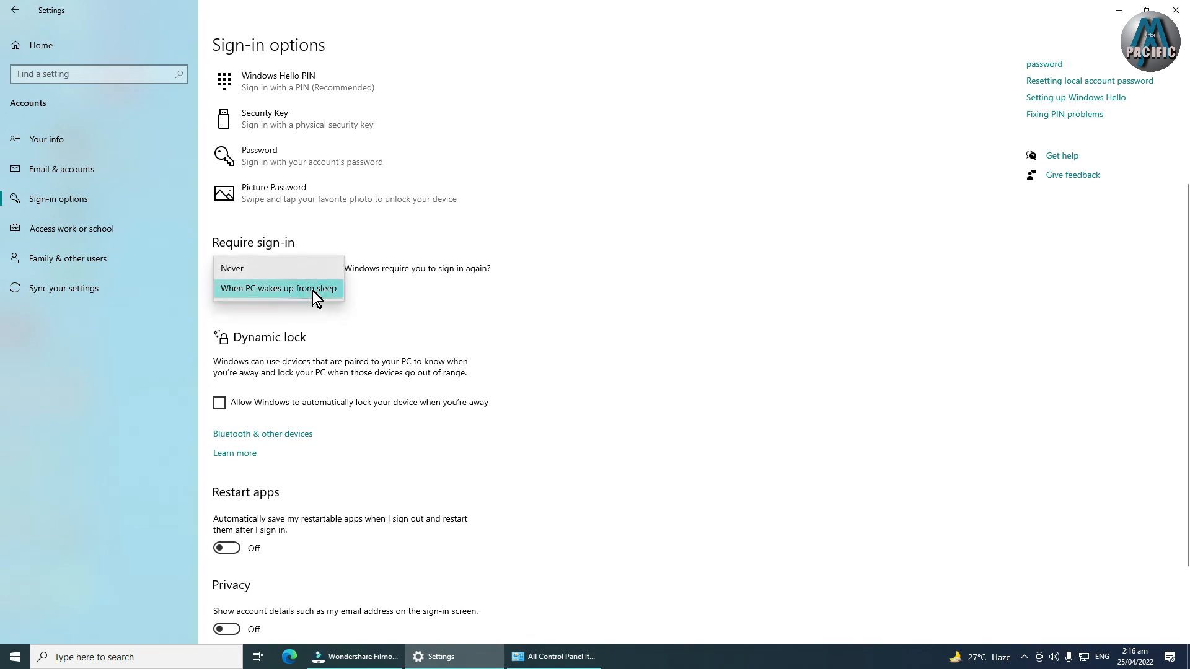
left_click(312, 289)
scroll(403, 267, "up", 3)
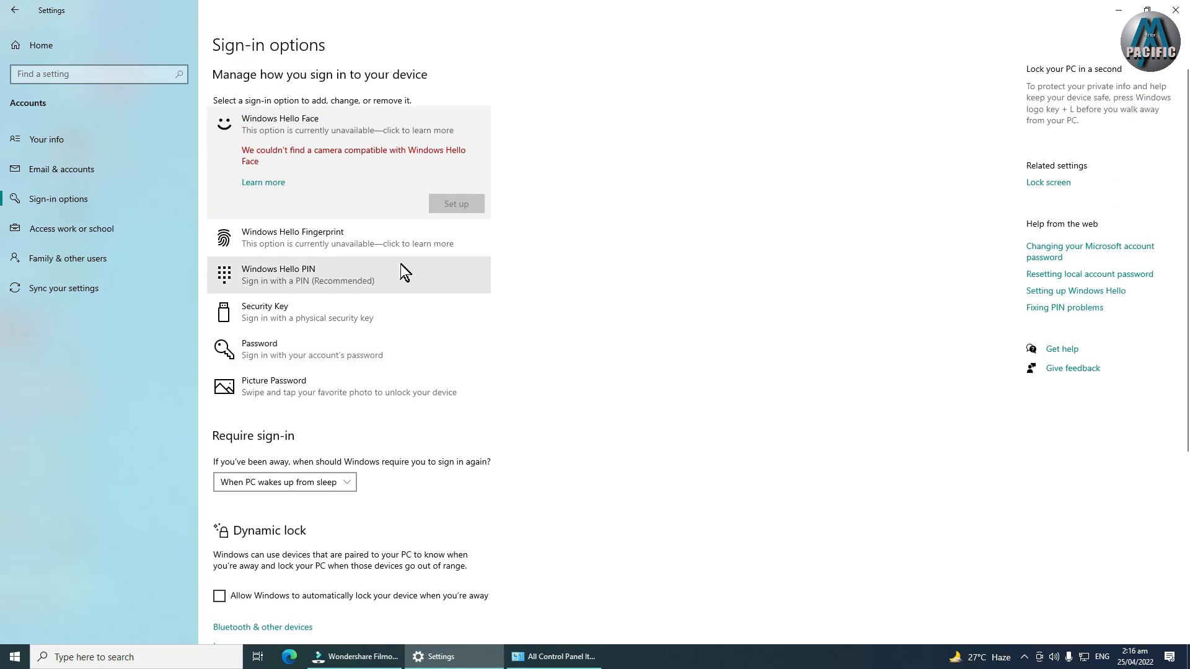
scroll(548, 274, "down", 5)
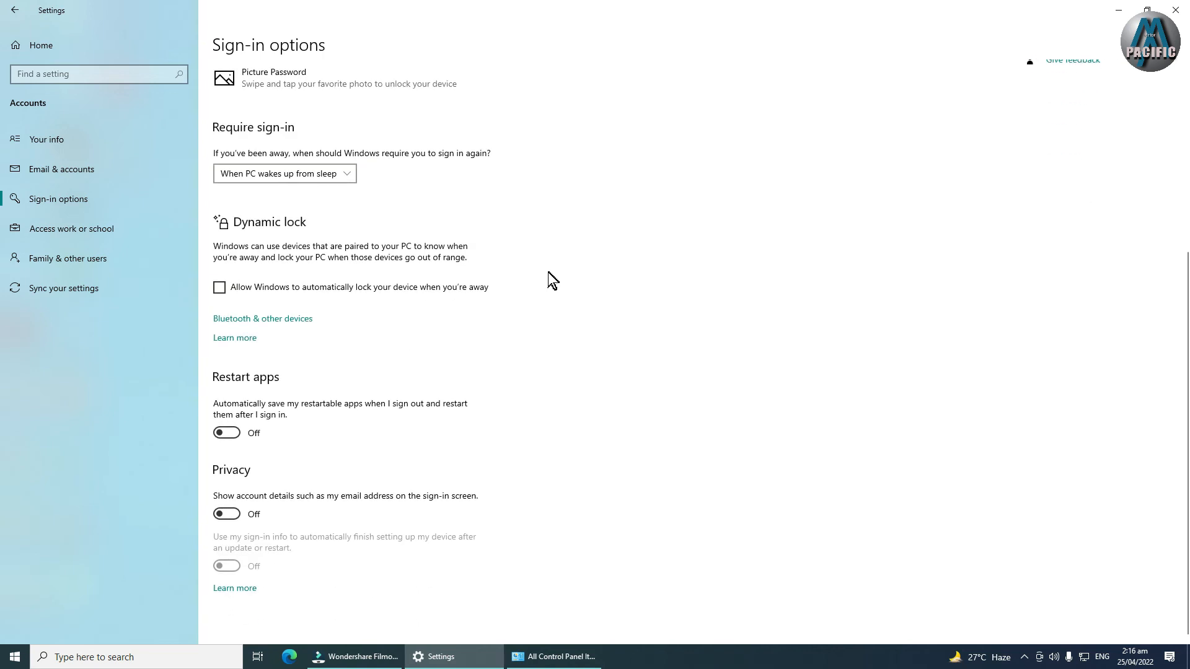
scroll(548, 273, "up", 5)
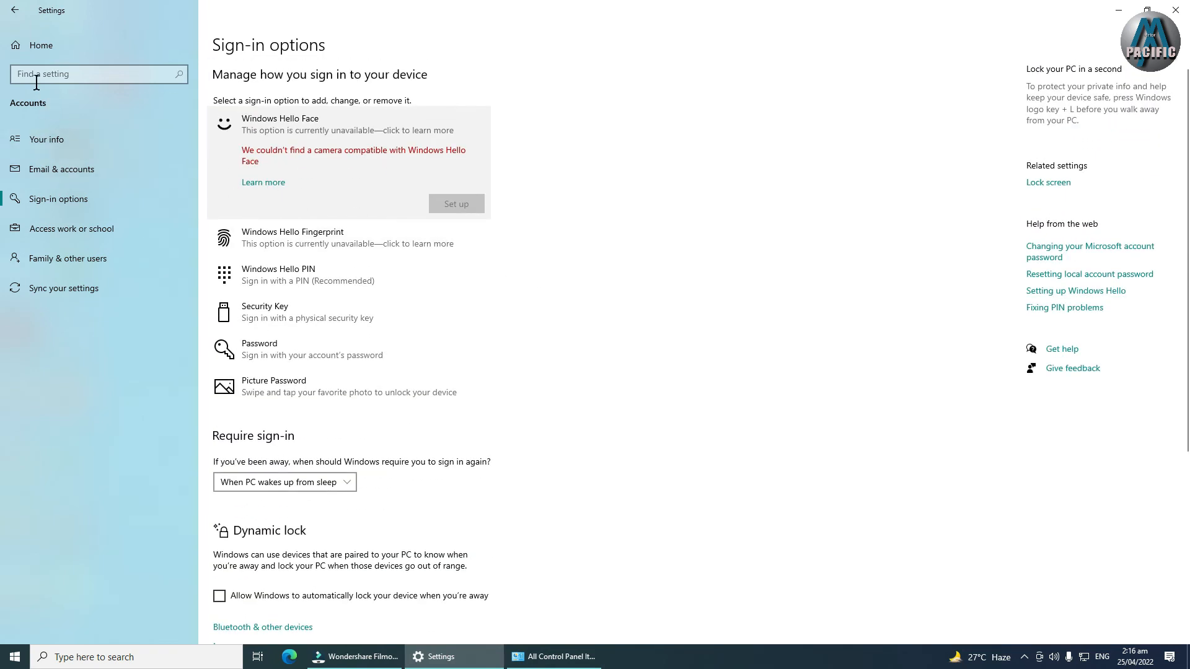
left_click(28, 13)
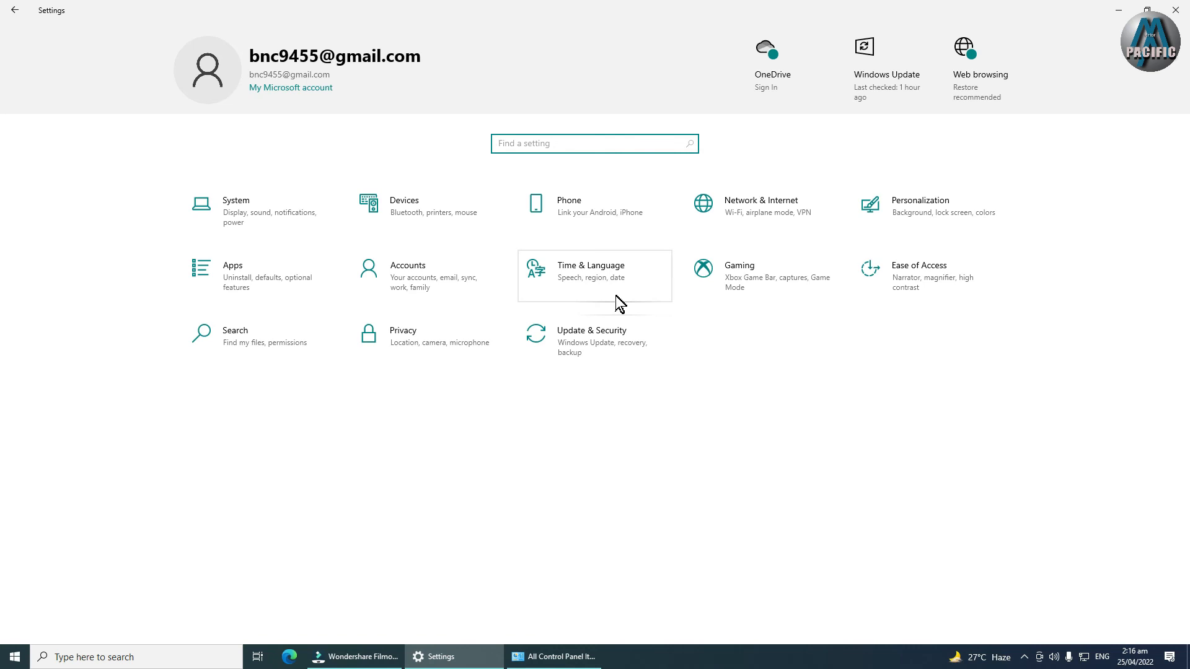
Step: Open Time & Language in Settings and compare its Date & time page with the Date and Time item in Control Panel
left_click(600, 274)
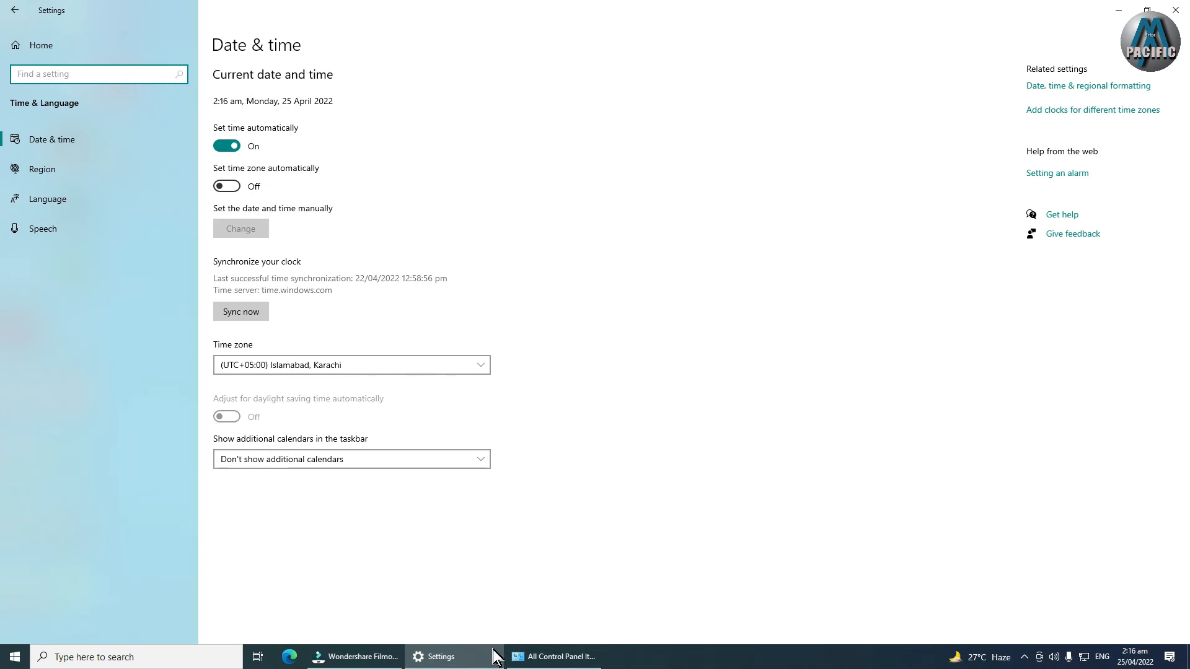
left_click(527, 657)
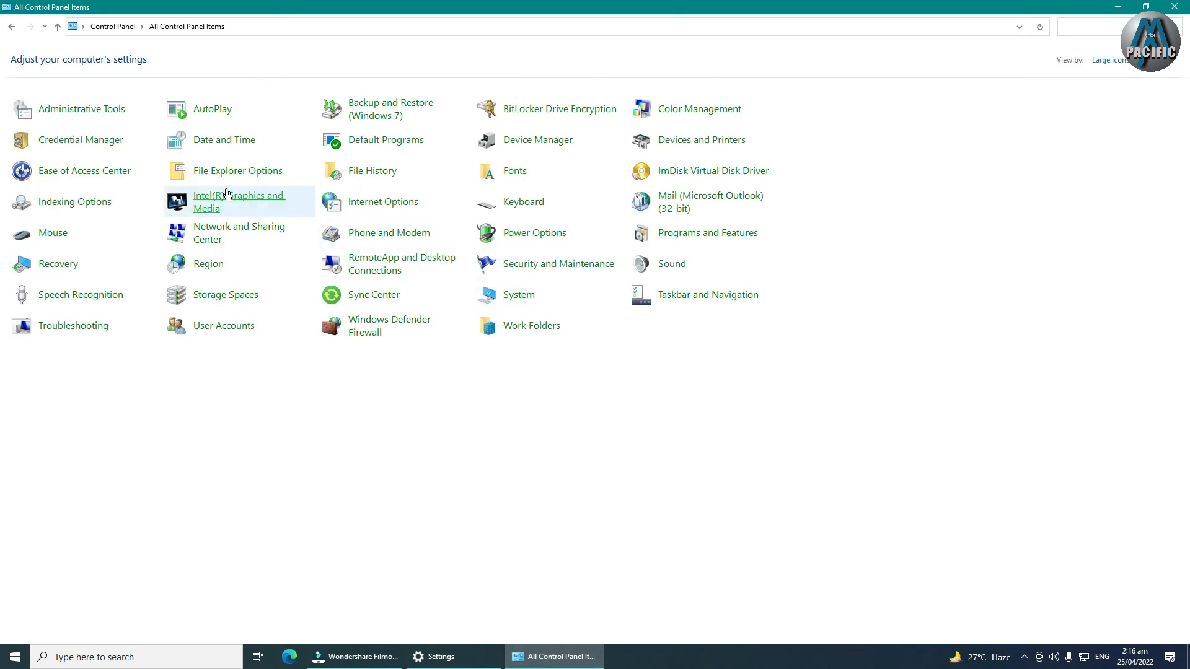
left_click(441, 656)
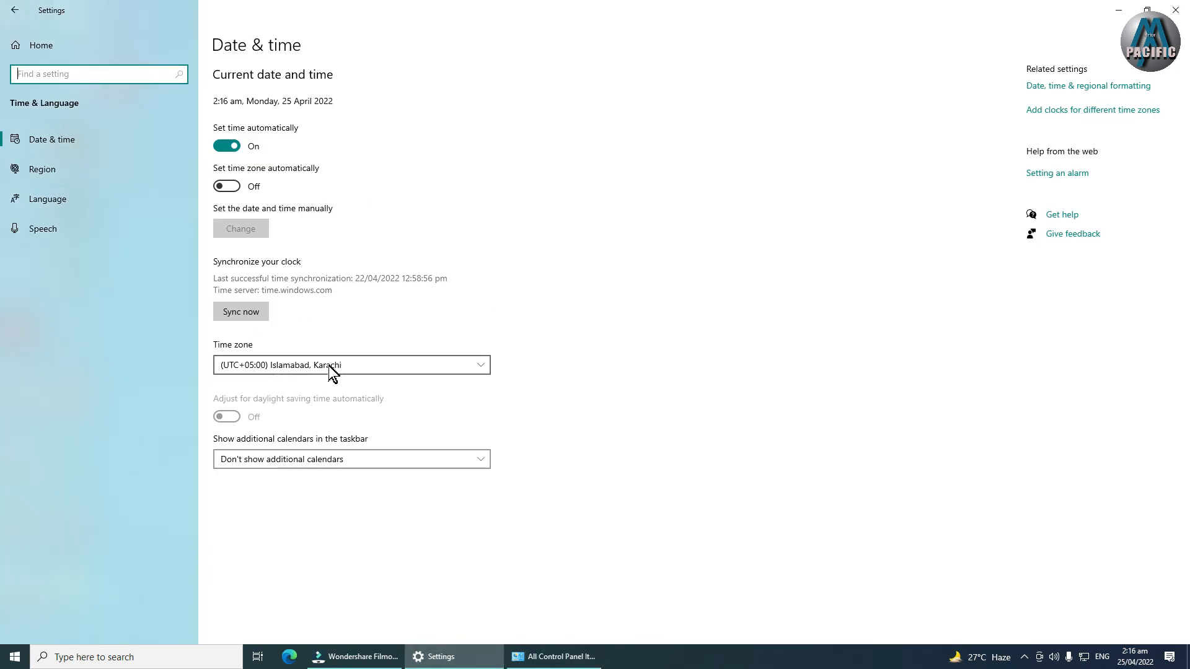
Step: Review the Region, Language and Speech pages, including the voice speed and installed voice packages, and return to Settings home
left_click(56, 173)
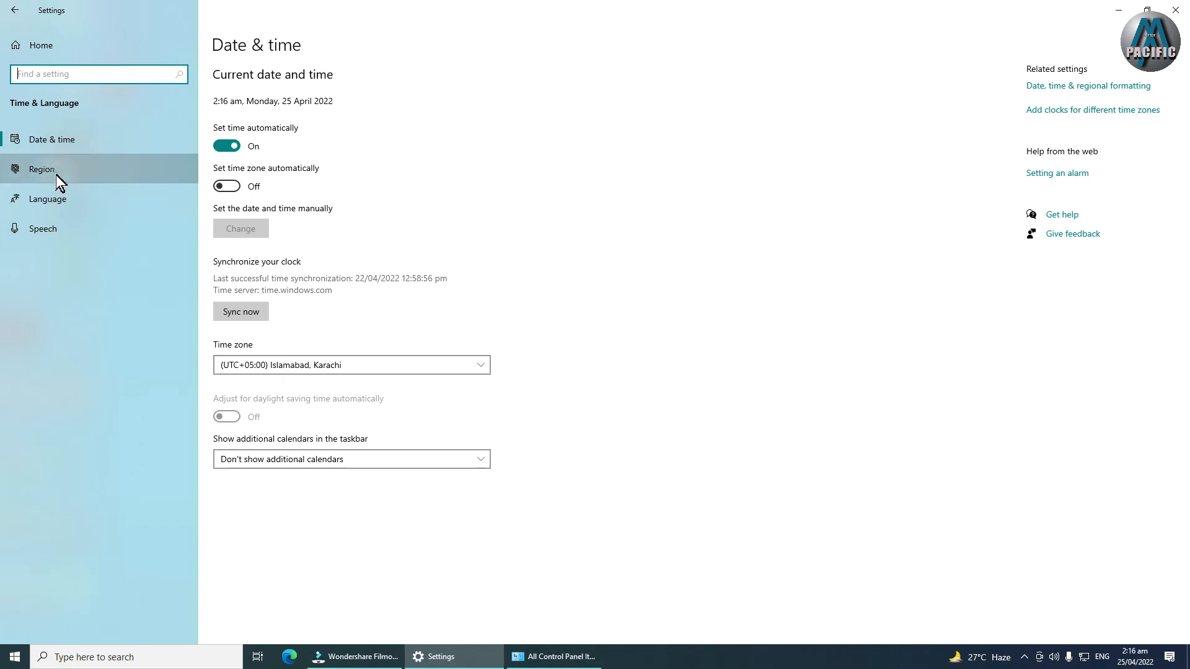
left_click(65, 198)
left_click(45, 236)
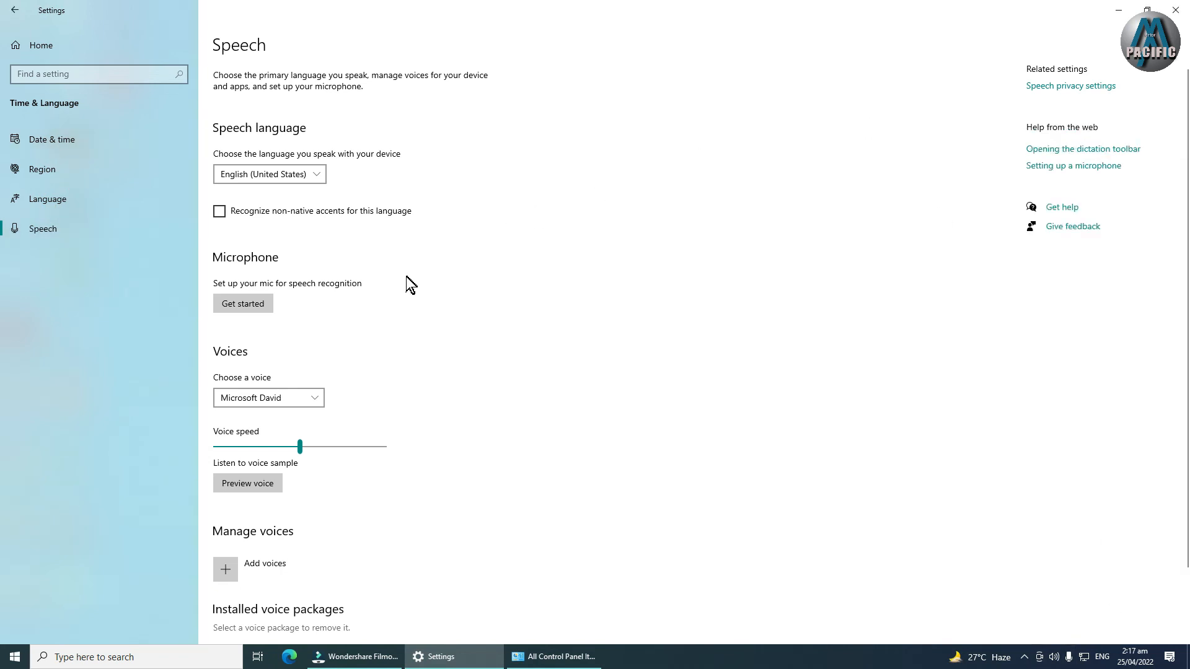
left_click(301, 448)
scroll(308, 484, "down", 1)
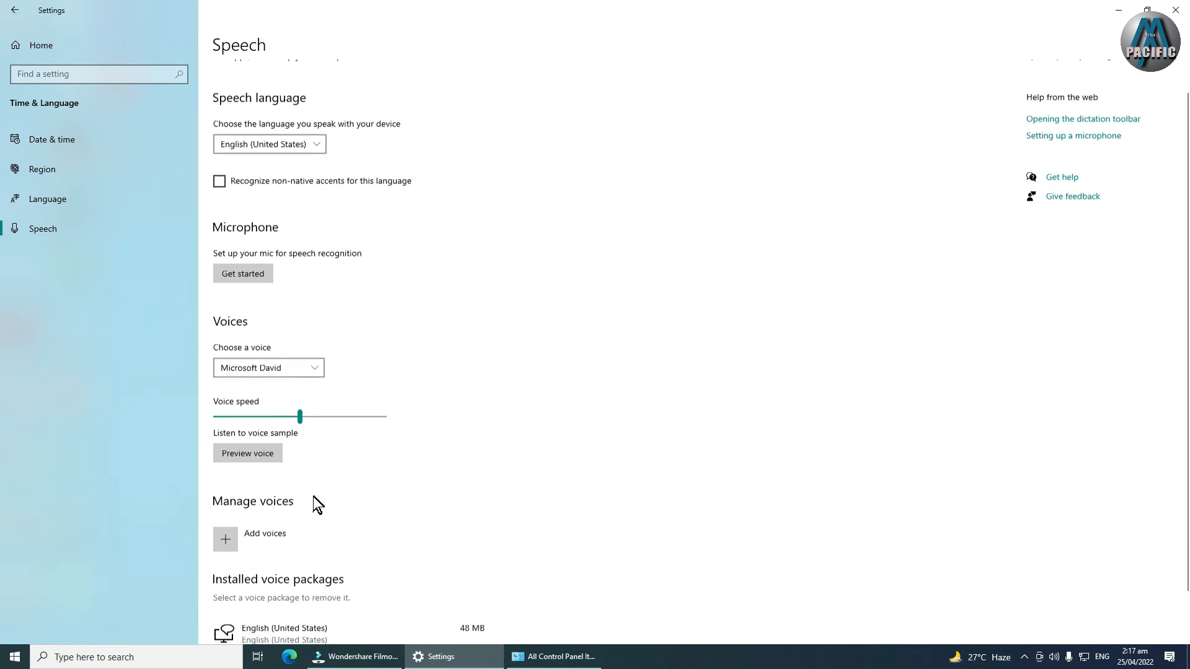
scroll(313, 497, "down", 2)
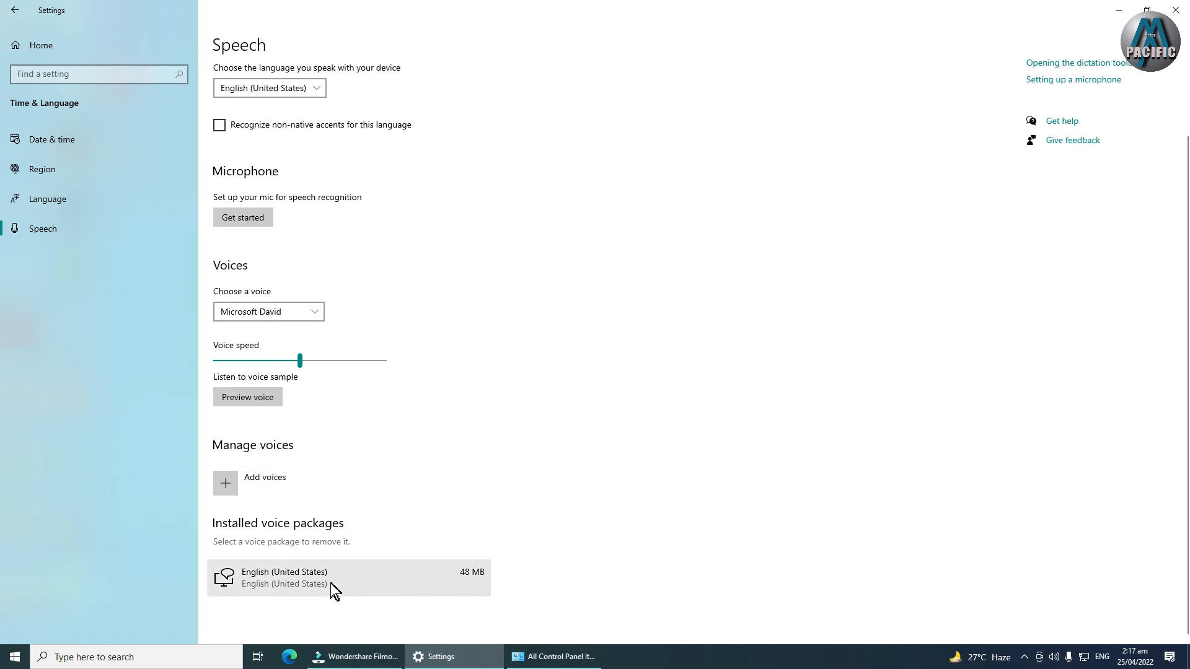
scroll(420, 473, "up", 3)
left_click(56, 45)
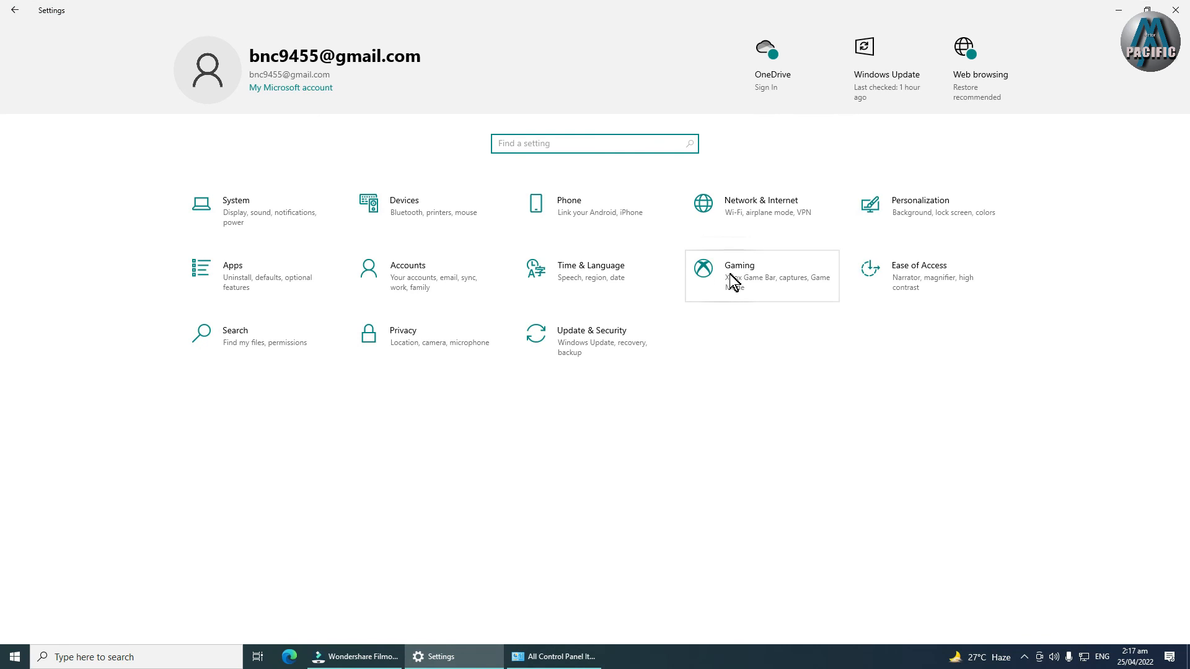
Step: Open Gaming in Settings, look through the Xbox Game Bar options and keyboard shortcuts, and return to Settings home
left_click(734, 279)
scroll(531, 372, "down", 3)
scroll(532, 366, "up", 3)
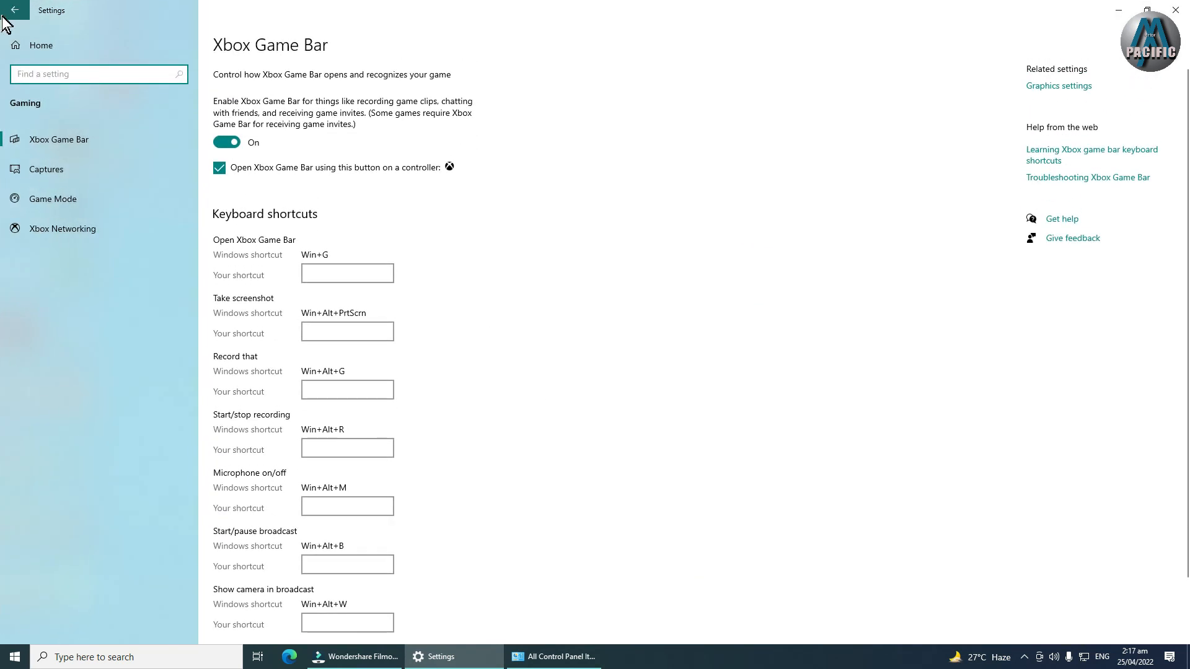
left_click(31, 47)
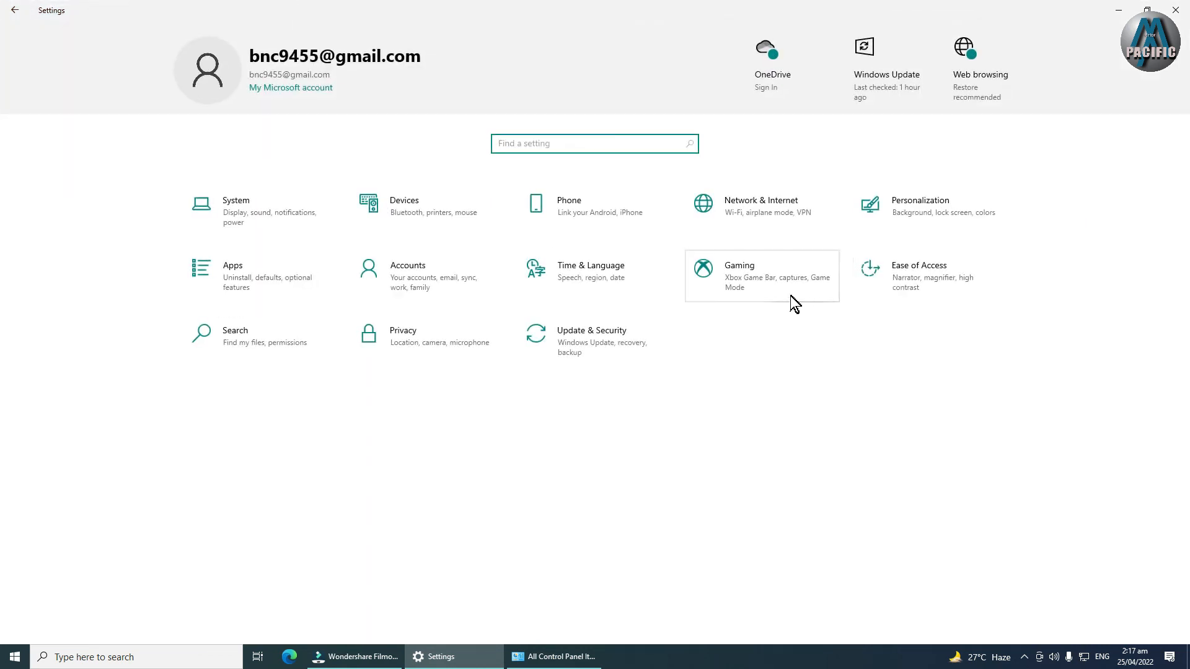
Step: Open Ease of Access in Settings and look through its Vision pages, including Display, Magnifier, Color filters, High contrast and Mouse pointer
left_click(905, 274)
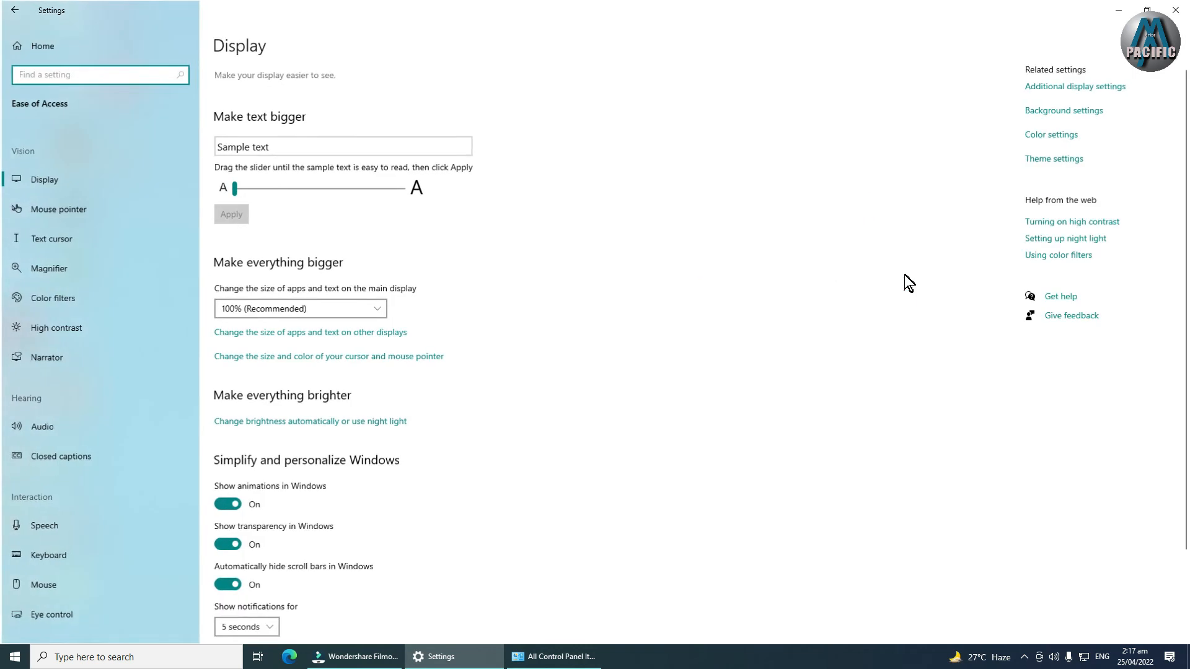
scroll(412, 341, "down", 3)
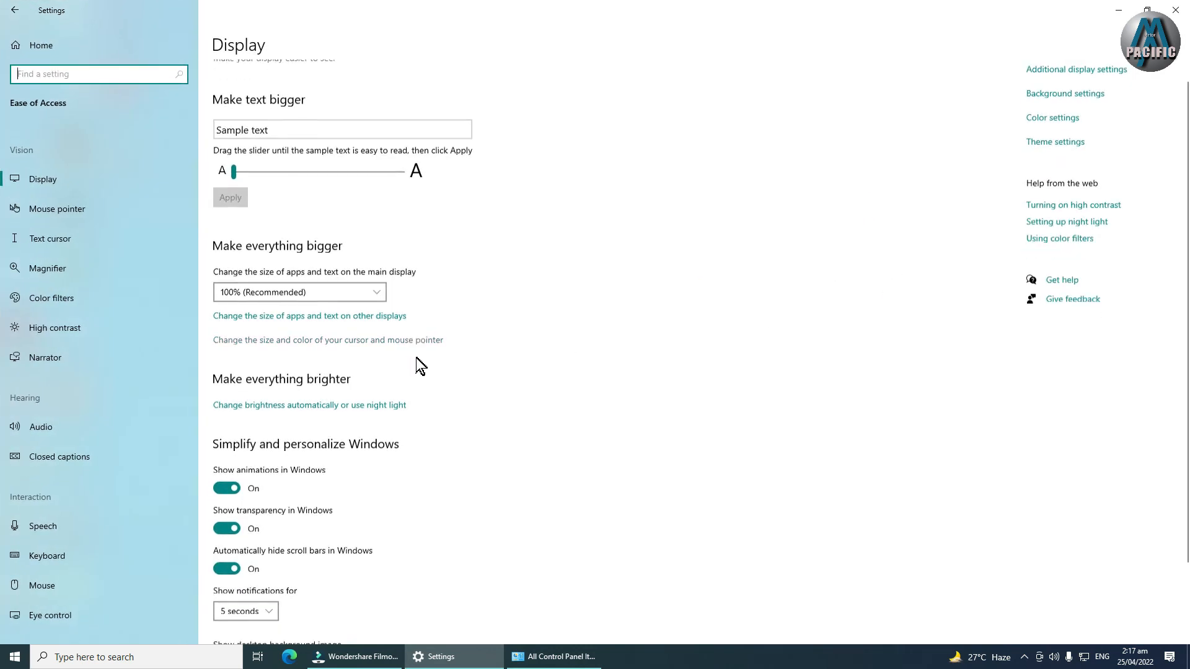
left_click(47, 260)
left_click(51, 236)
left_click(42, 284)
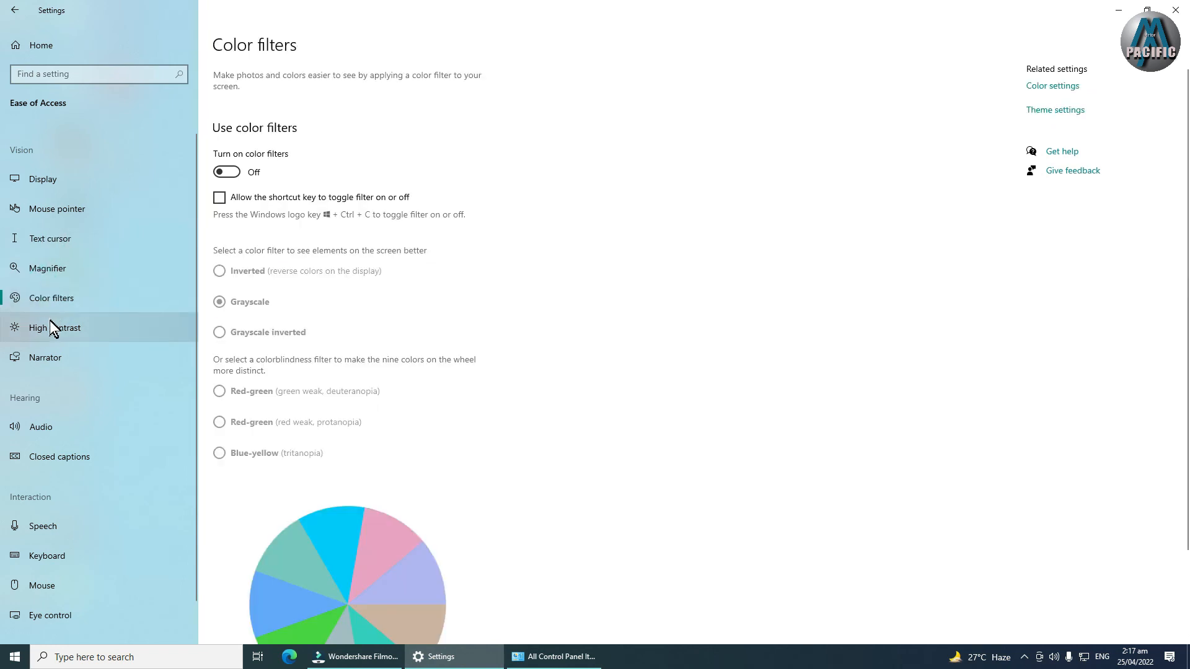
left_click(50, 325)
left_click(49, 347)
left_click(54, 327)
left_click(56, 297)
left_click(54, 267)
left_click(52, 240)
left_click(58, 211)
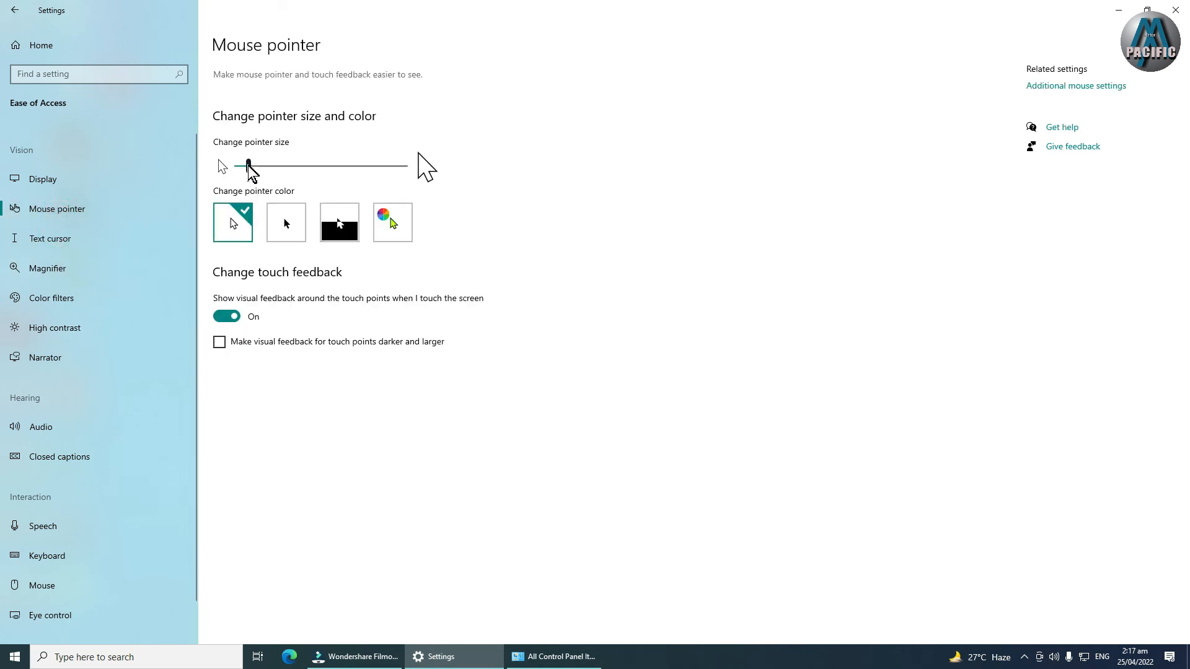
Step: Try the black, inverted and custom mouse pointer colors, including several suggested colors such as purple and yellow, and return the pointer to white
left_click(286, 228)
left_click(326, 225)
left_click(400, 235)
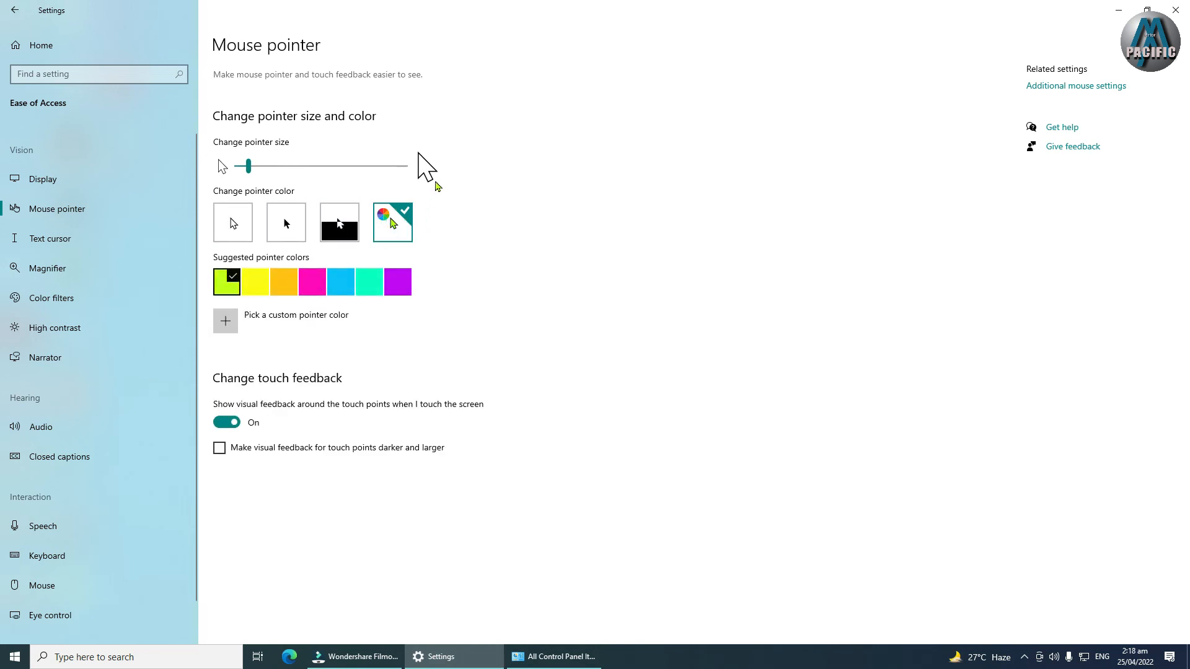
left_click(512, 188)
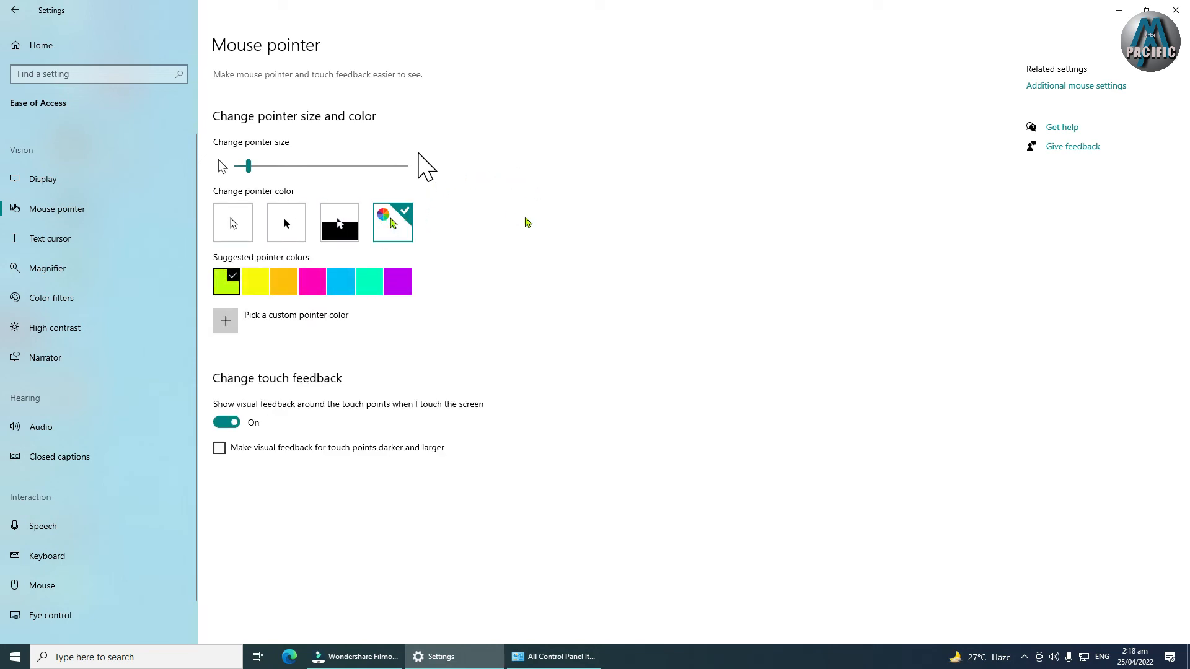
left_click(320, 282)
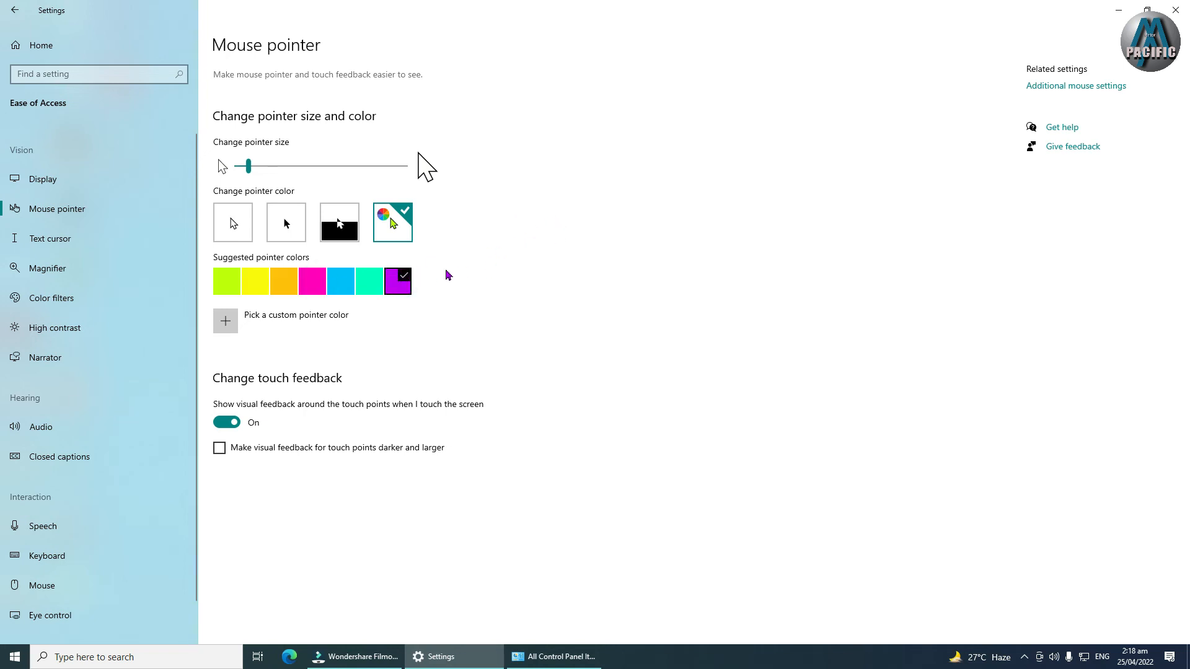
left_click(344, 284)
left_click(255, 282)
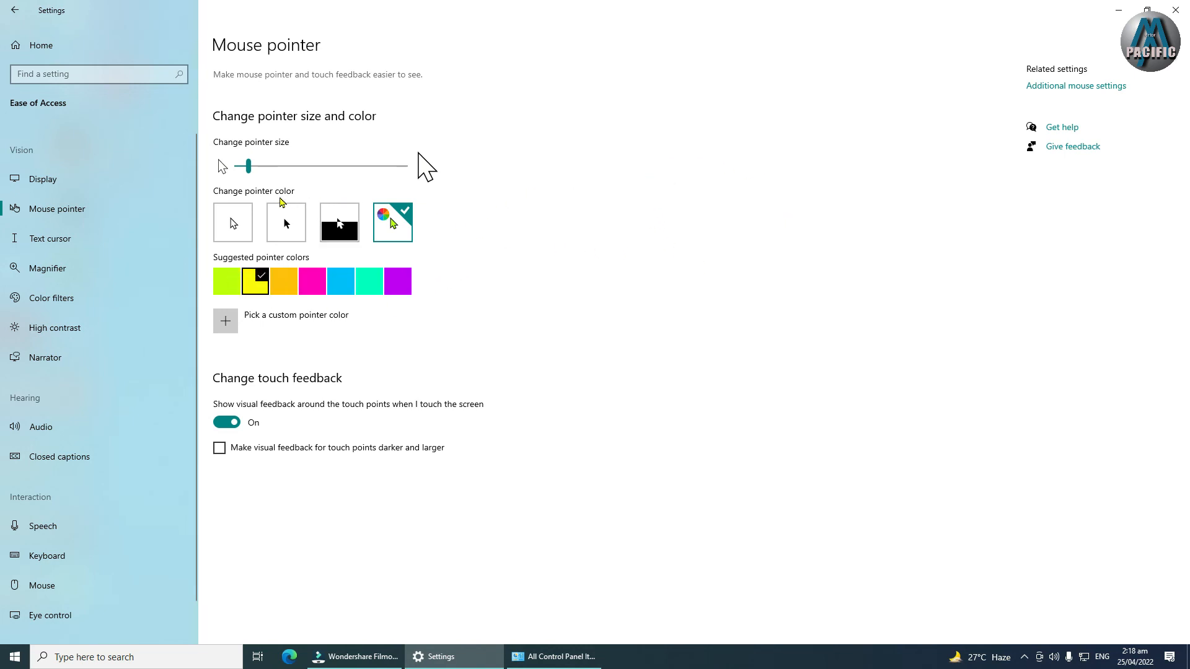
left_click(241, 221)
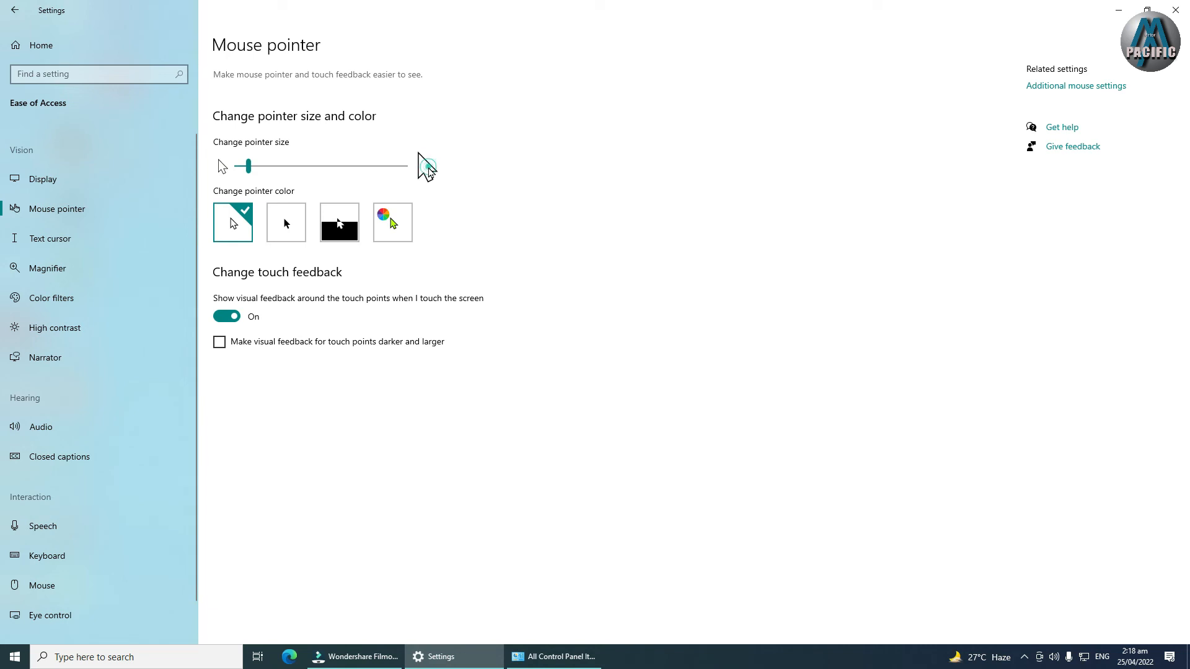
Step: Enlarge the mouse pointer to a little over a quarter of the pointer size range
mouse_move(276, 174)
left_mouse_down()
mouse_move(332, 175)
mouse_move(285, 175)
left_mouse_up()
mouse_move(284, 166)
left_mouse_down()
mouse_move(273, 167)
mouse_move(285, 168)
left_mouse_up()
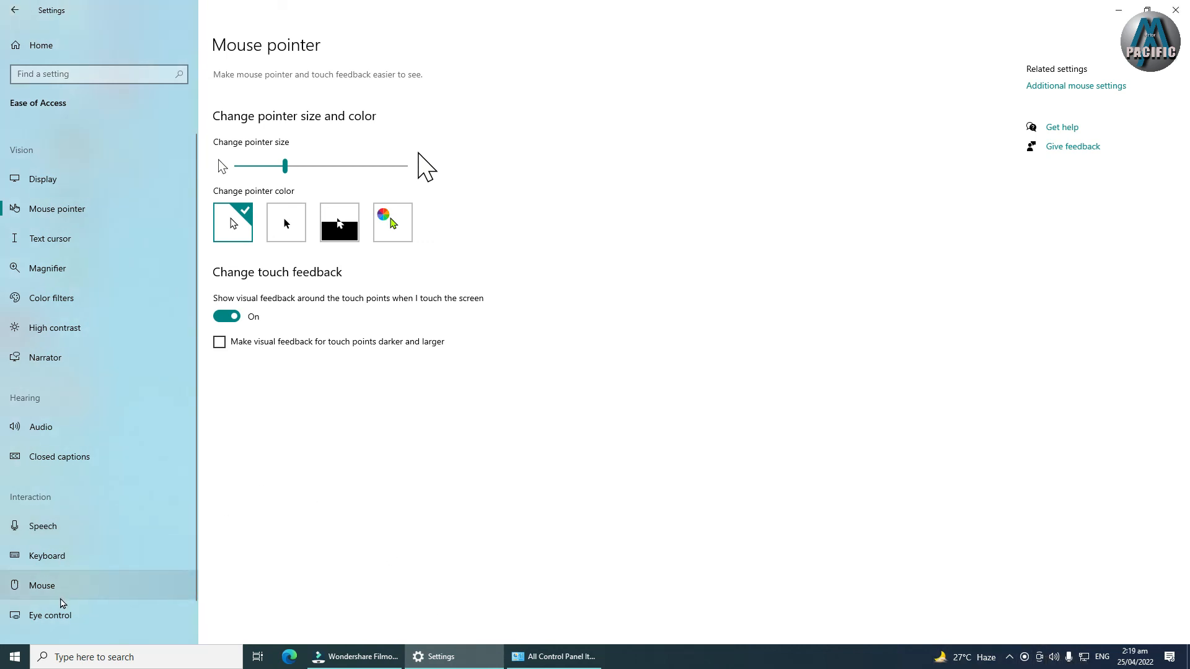
Step: Compare the Ease of Access page list with the items in Control Panel, and return to Settings home
scroll(70, 598, "down", 1)
left_click(547, 665)
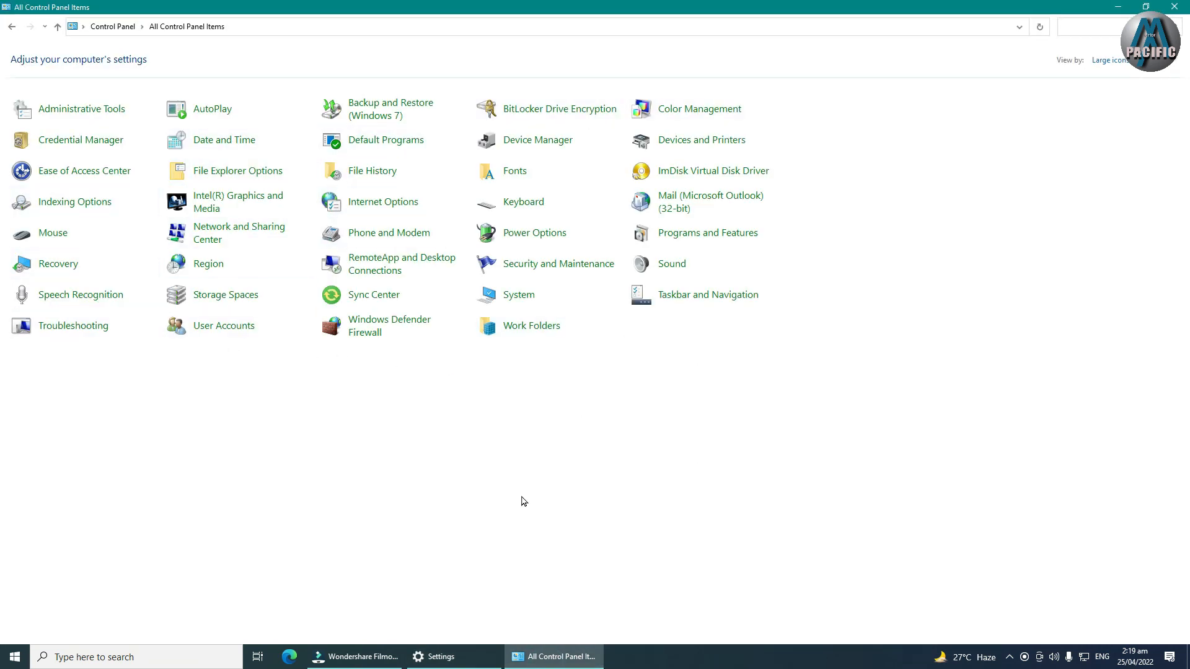
left_click(458, 657)
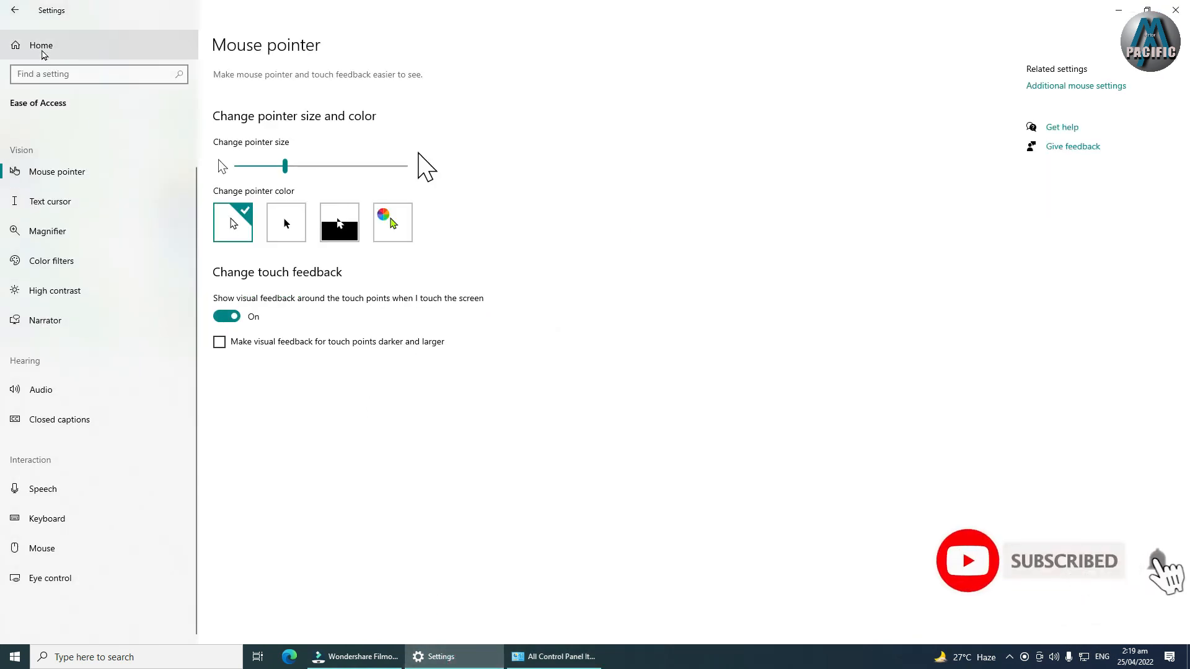
left_click(62, 44)
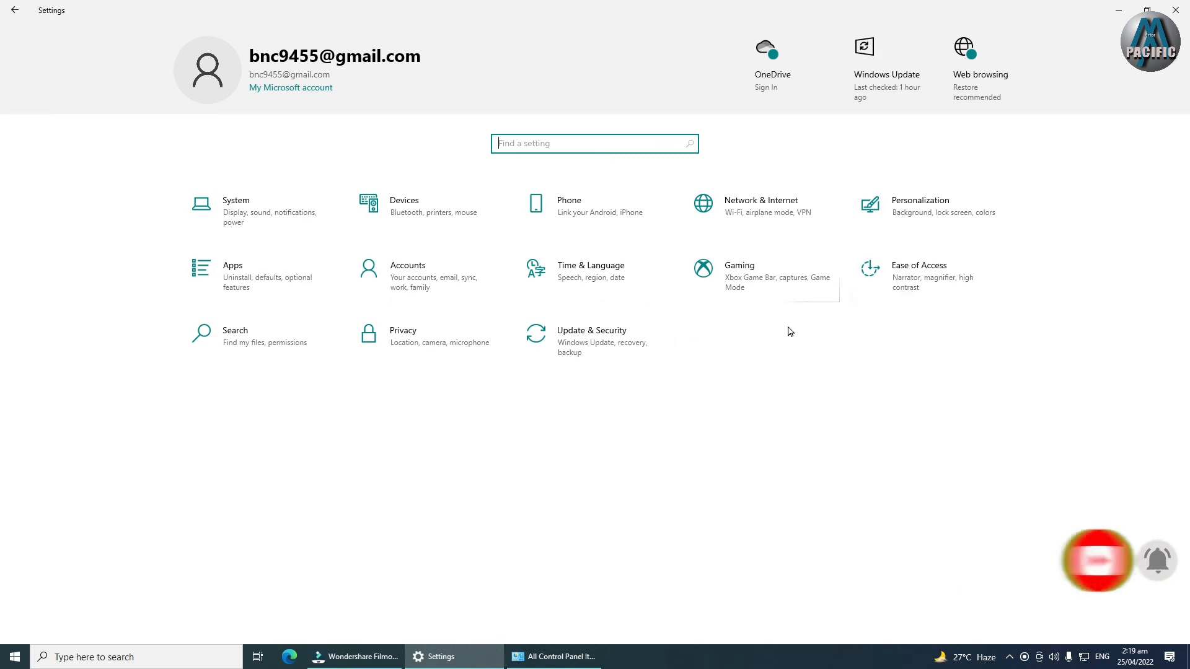
Step: Open Search in Settings, try looking up settings with p and b, review the Permissions & History page, and return to Settings home
left_click(246, 343)
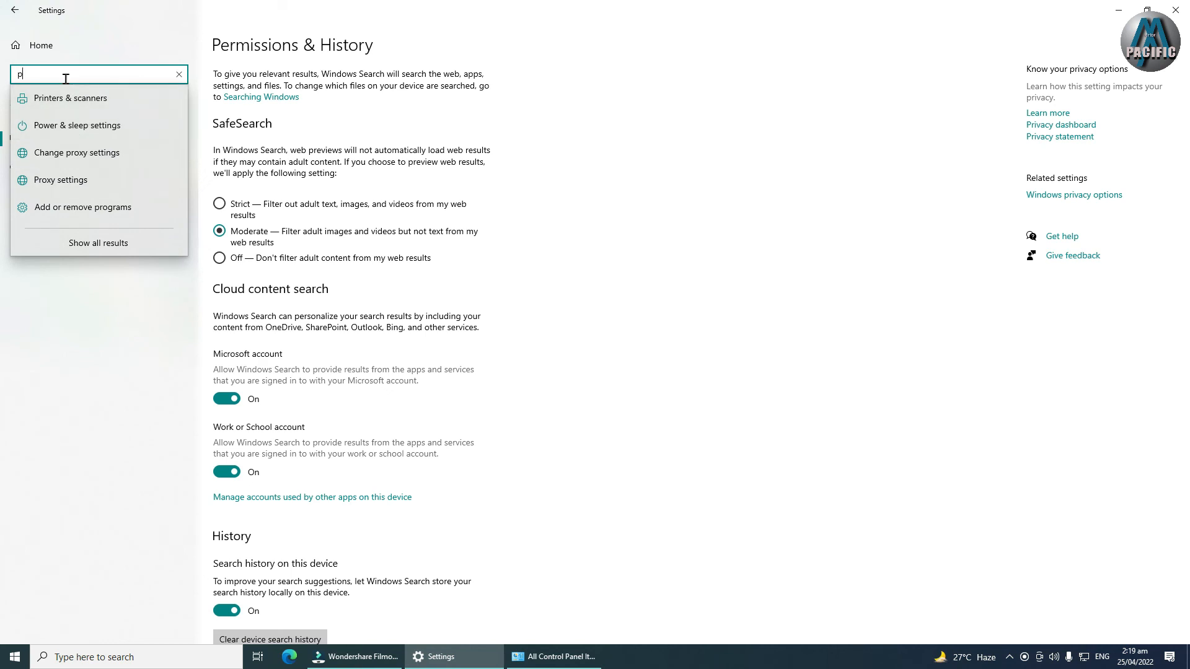
key("BackSpace")
type("b")
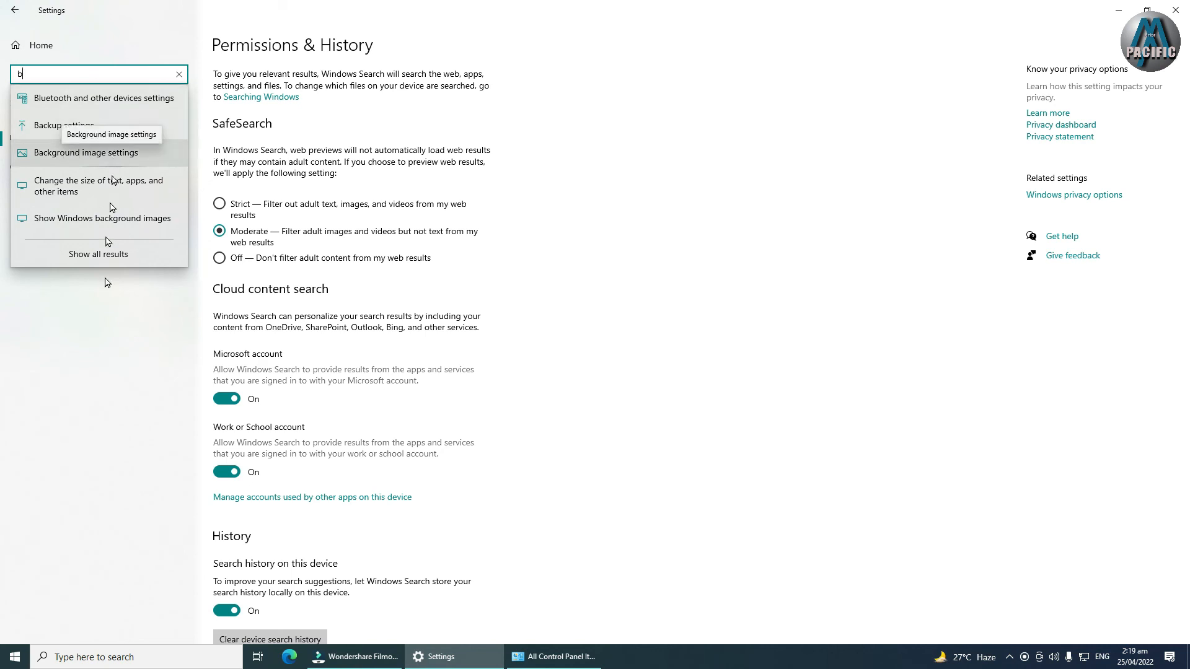
left_click(107, 300)
left_click(50, 79)
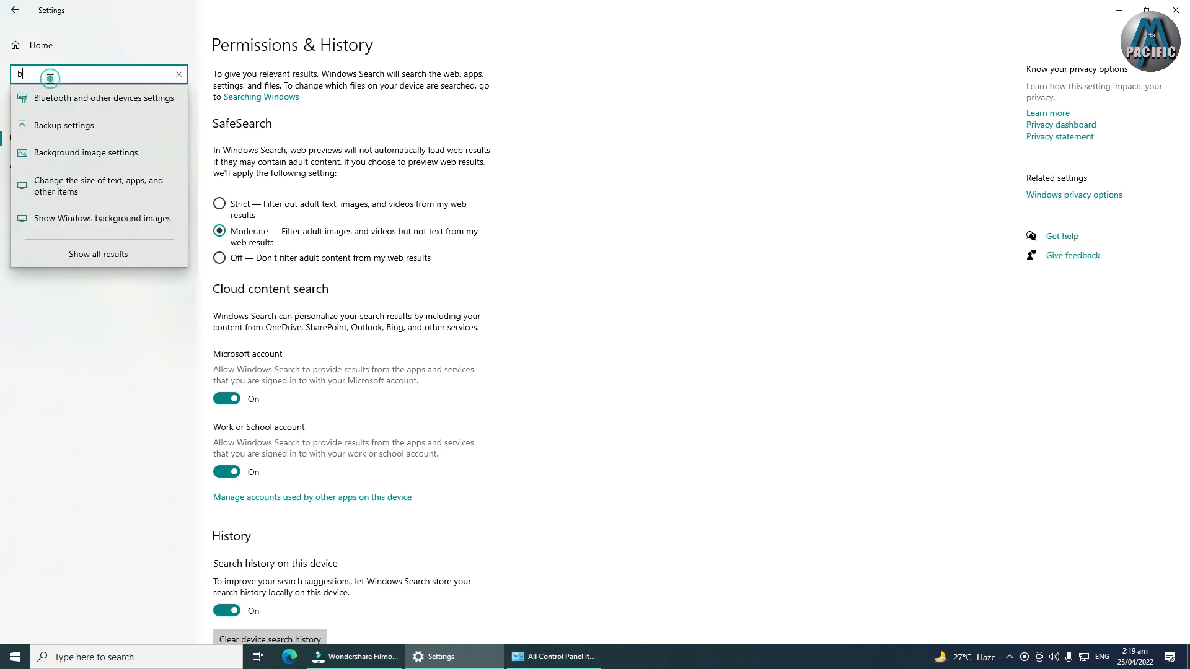
key("BackSpace")
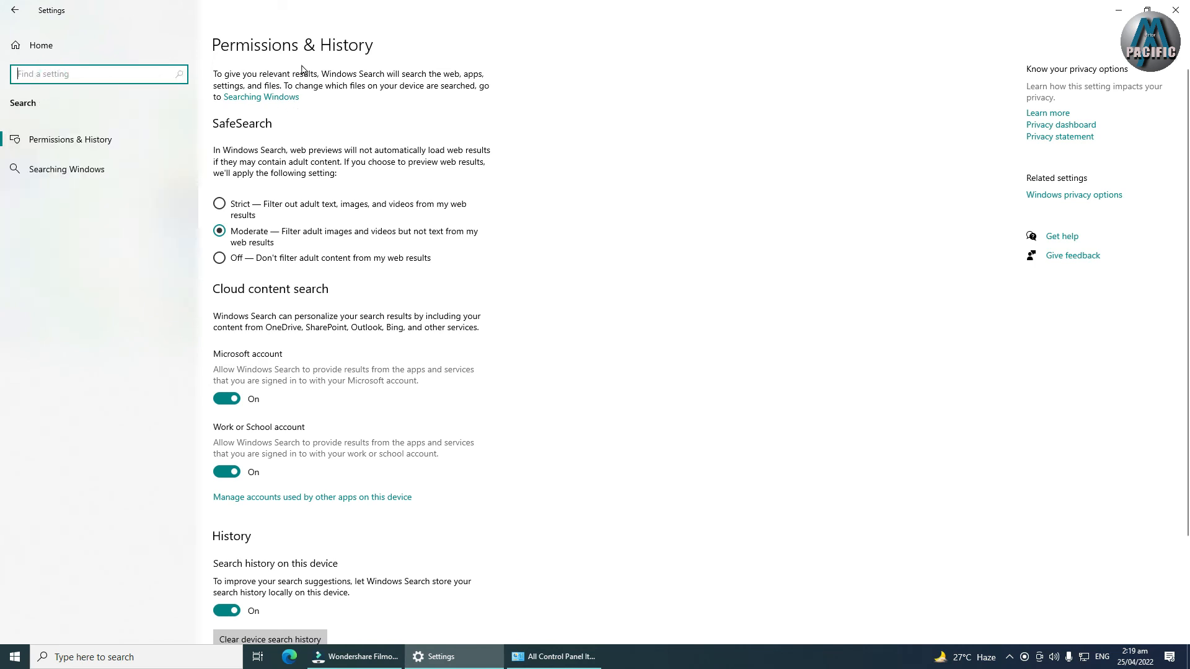
scroll(296, 139, "down", 2)
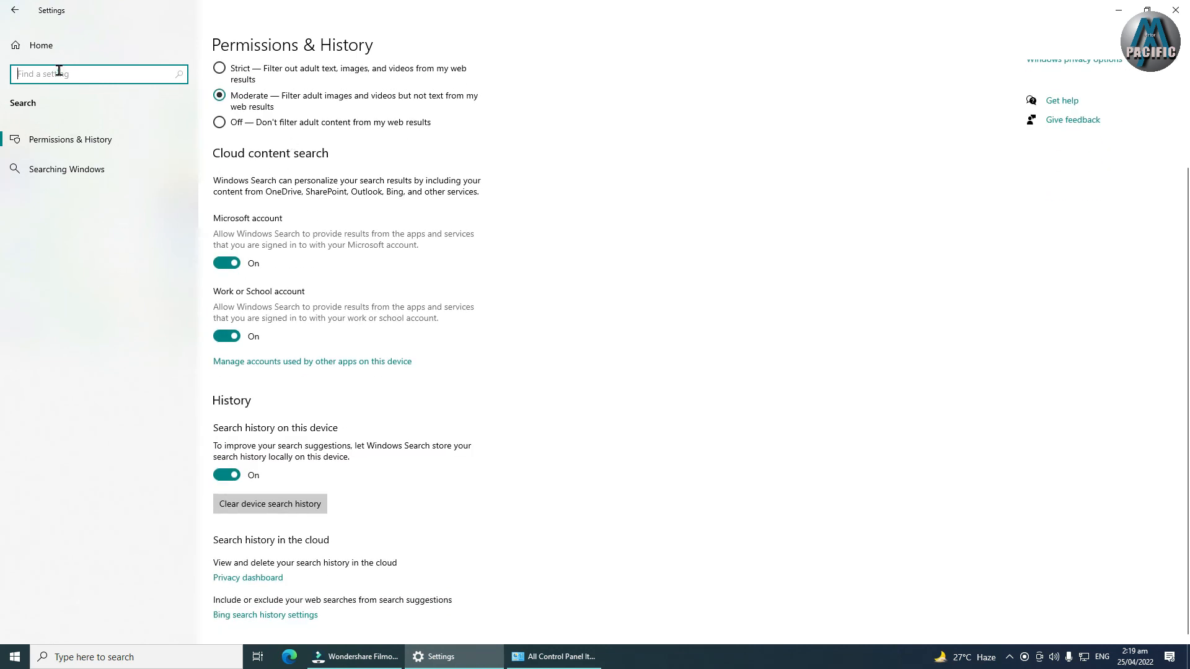
left_click(15, 10)
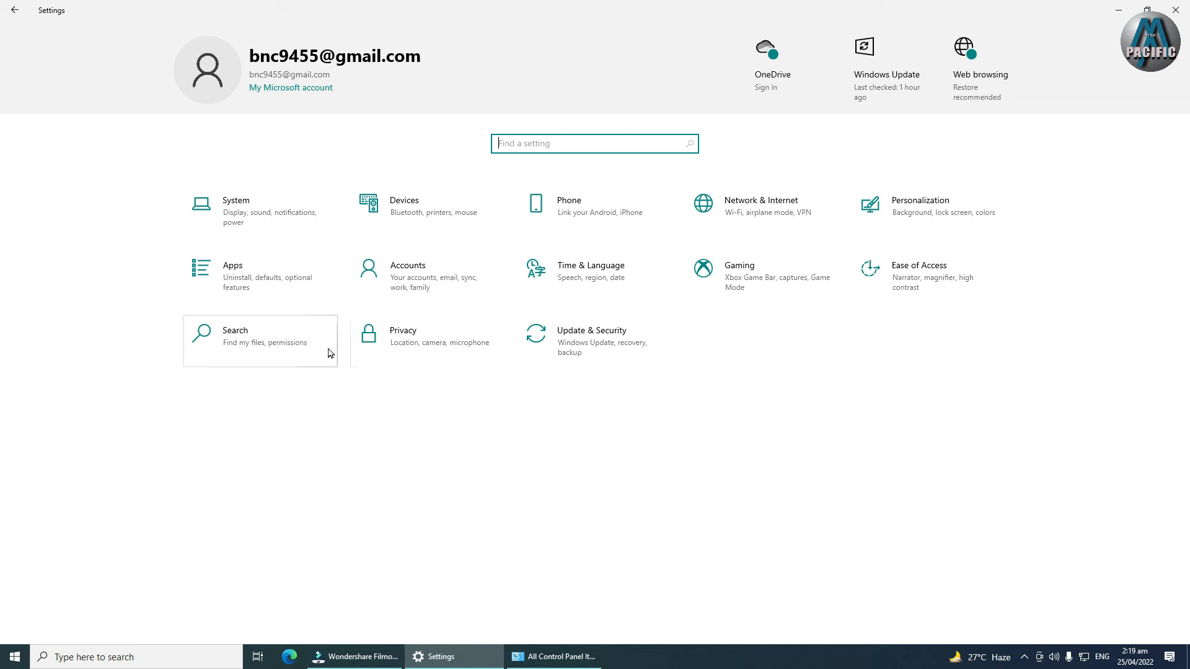
Step: Open Privacy in Settings and review the General, Speech and Activity history pages under Windows permissions
left_click(406, 347)
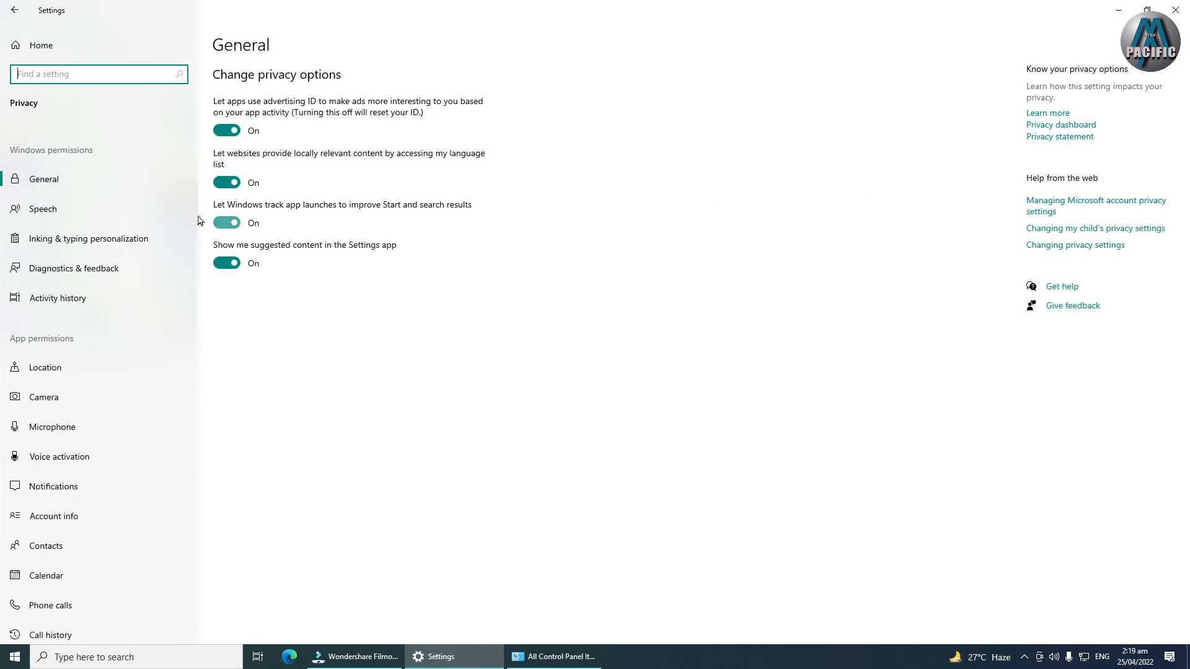
left_click(43, 179)
left_click(55, 209)
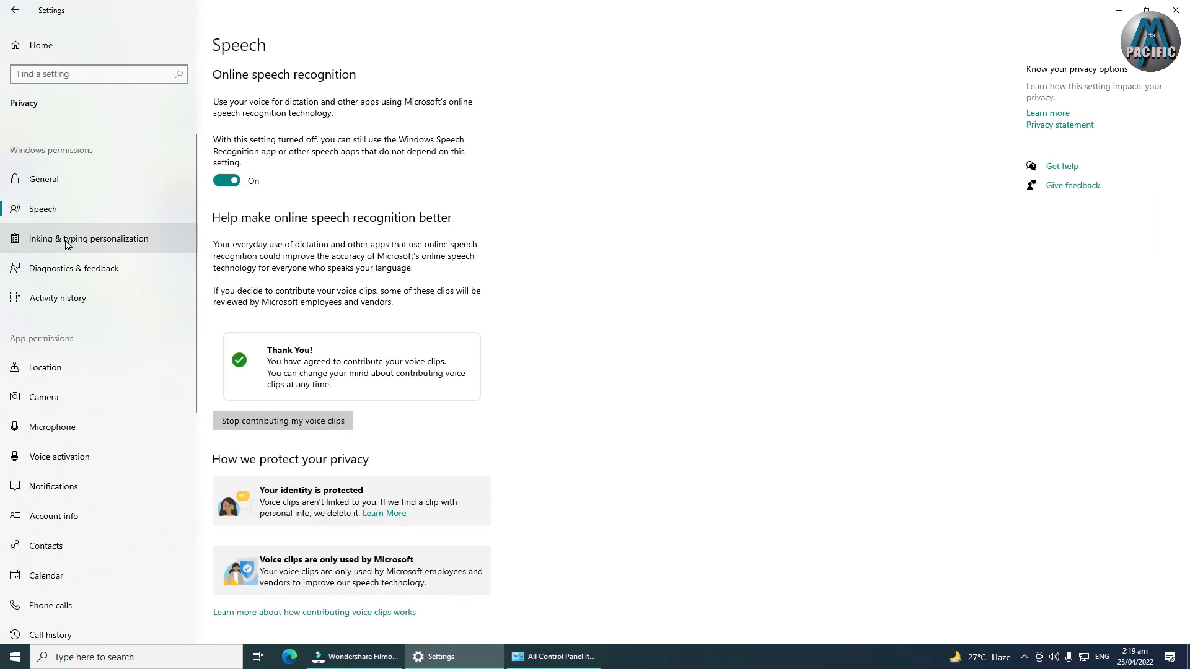
scroll(306, 374, "down", 1)
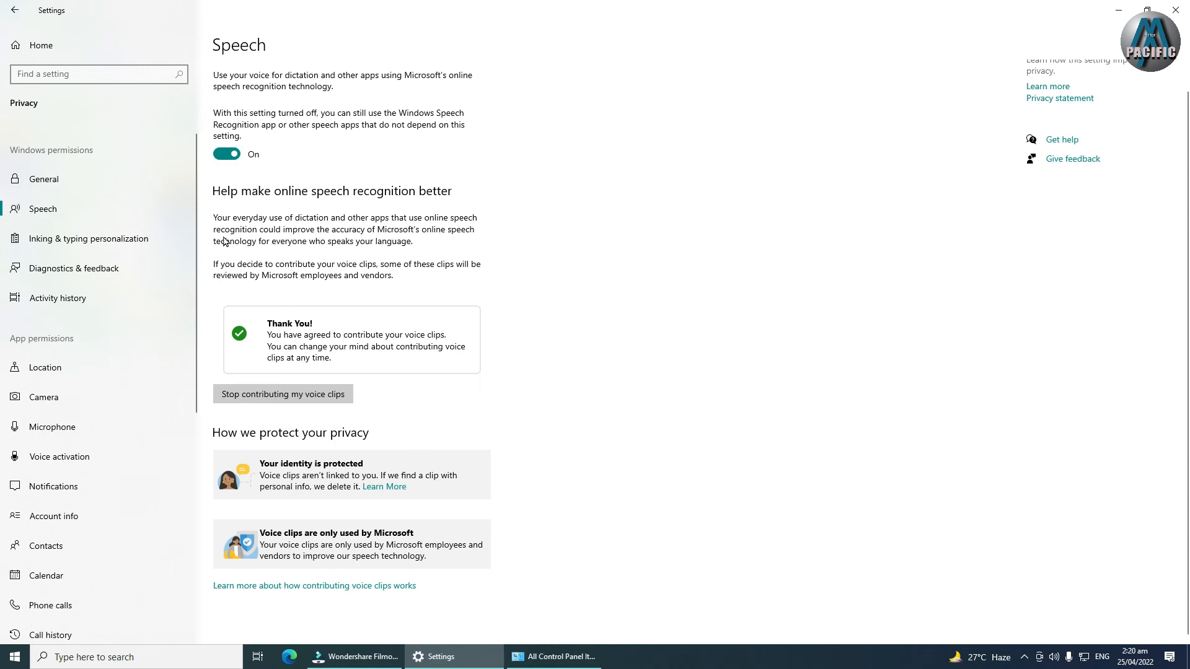
left_click(67, 308)
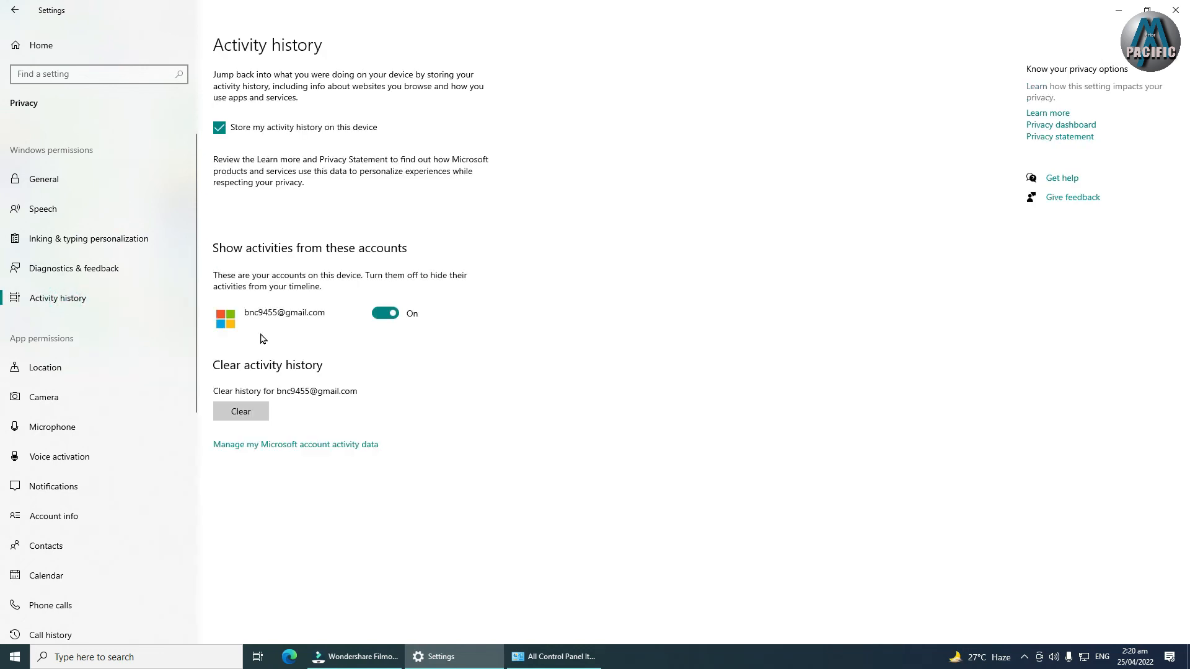
left_click(385, 313)
Step: Review the app permissions for Camera, Microphone, Voice activation, Notifications, Calendar and Phone calls, and return to Settings home
left_click(48, 398)
left_click(60, 434)
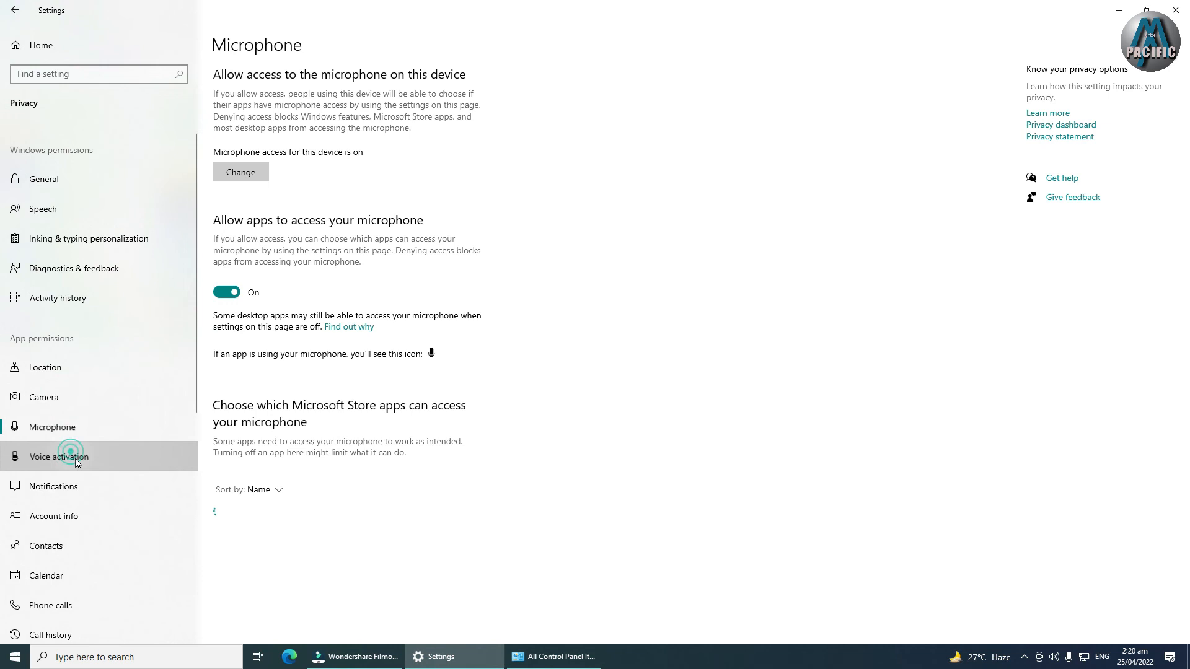
left_click(70, 458)
left_click(72, 488)
scroll(68, 626, "down", 3)
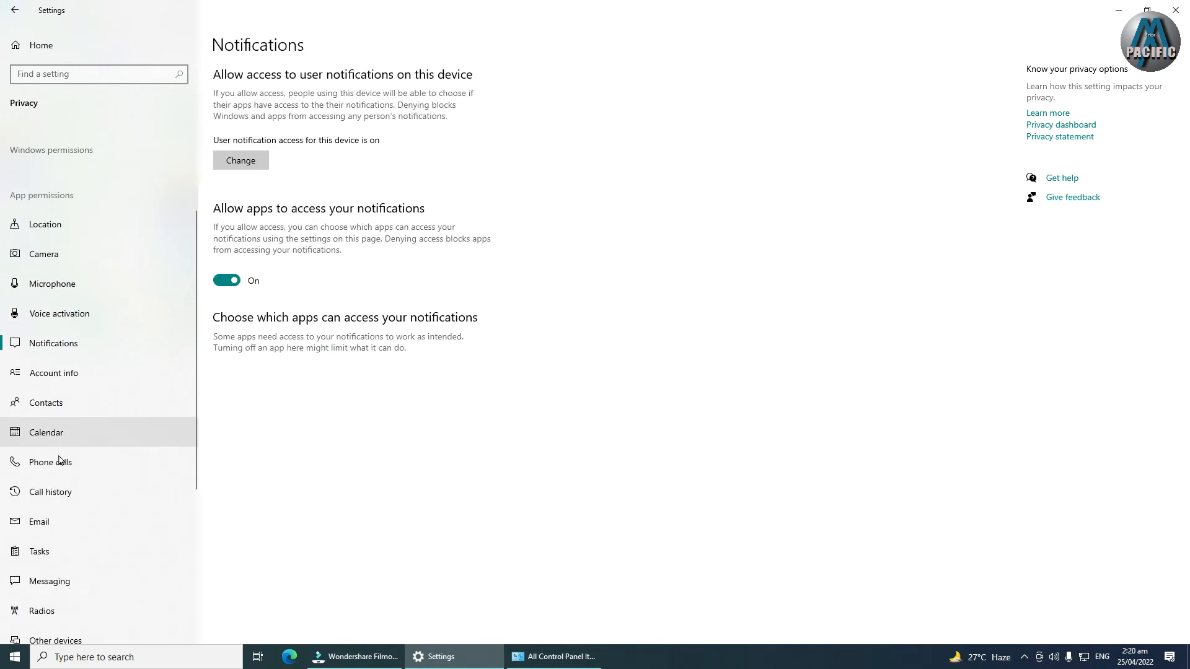
left_click(51, 436)
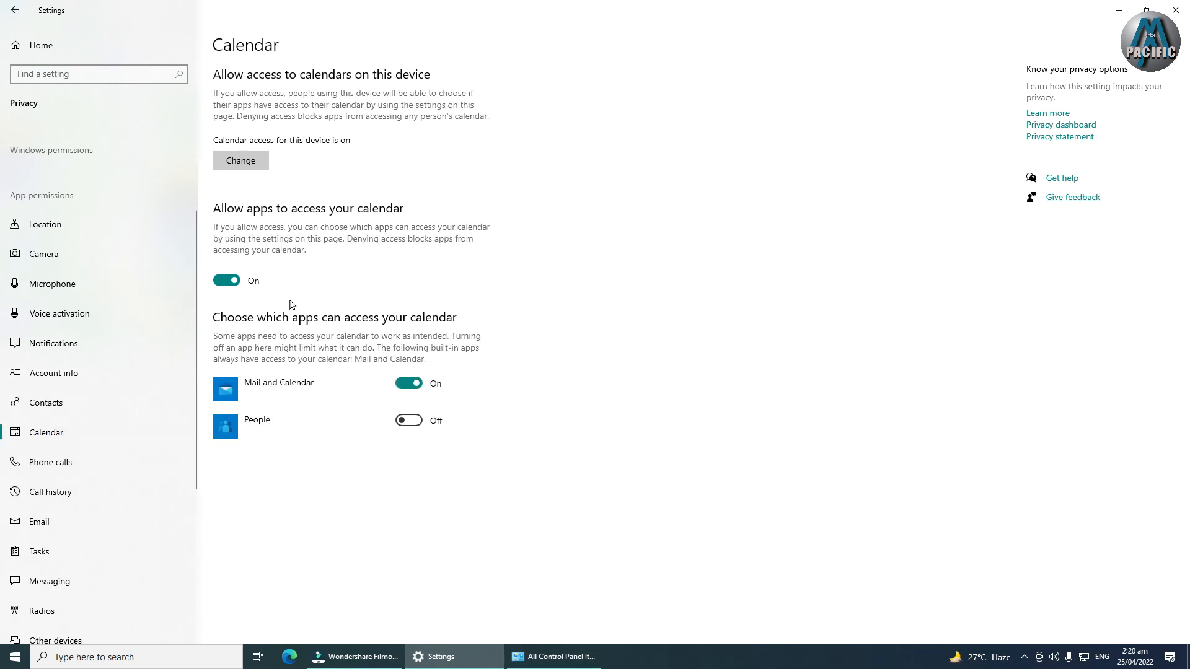
left_click(51, 491)
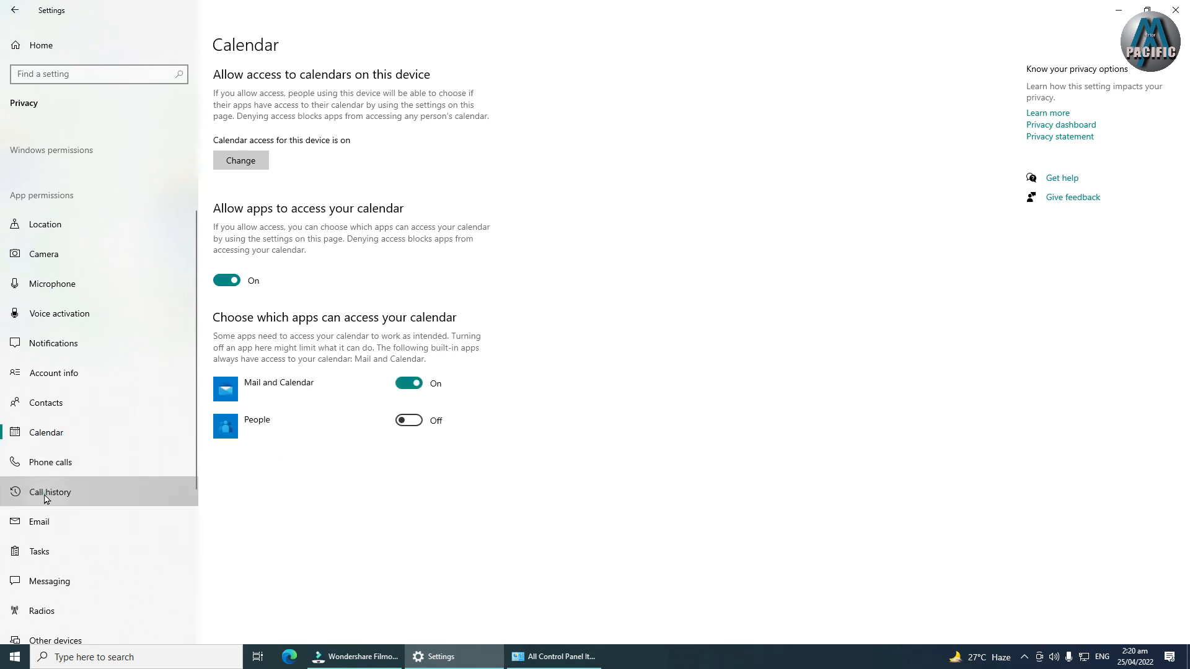
left_click(47, 466)
scroll(54, 545, "down", 5)
scroll(57, 522, "up", 5)
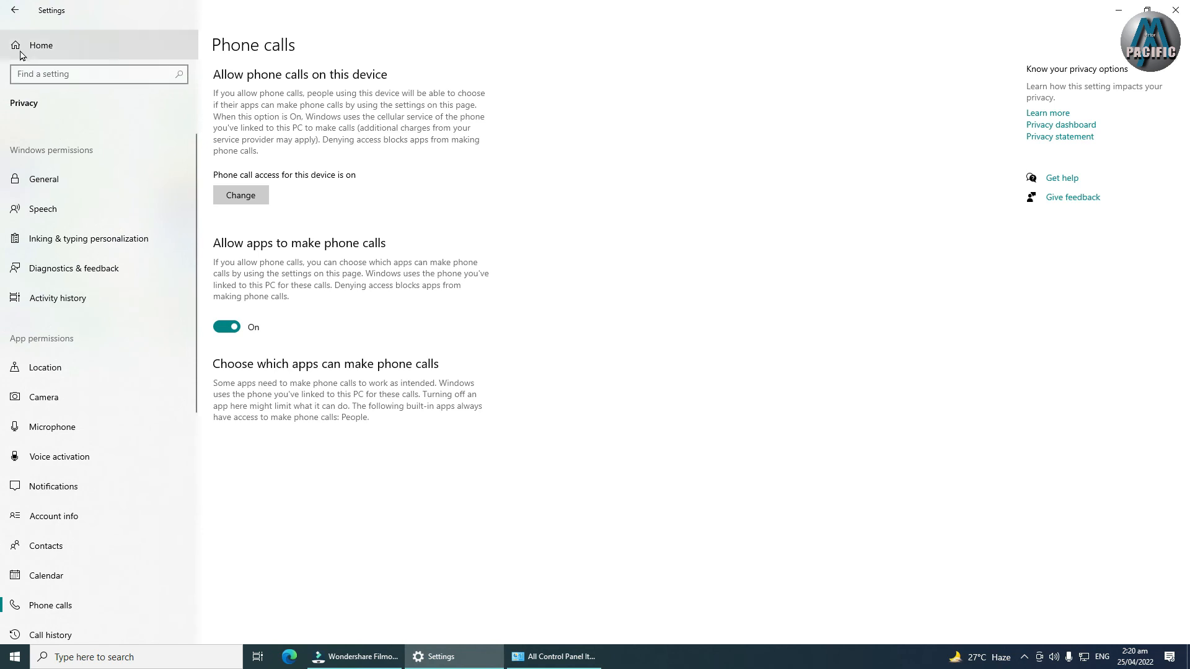
left_click(38, 46)
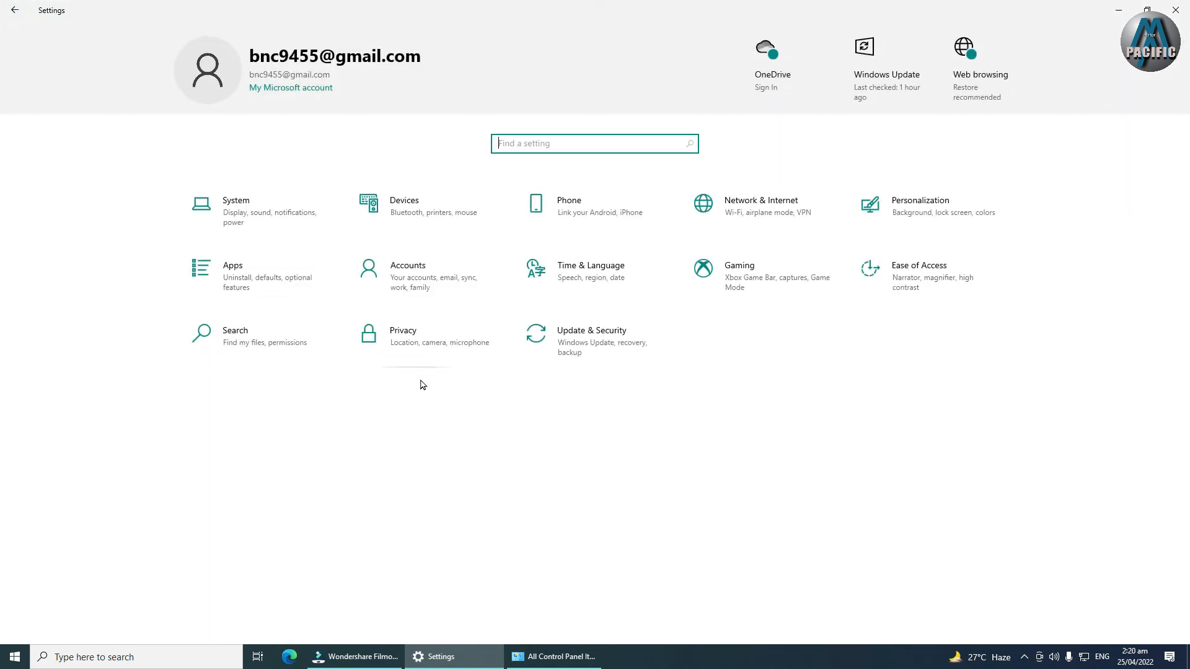
Step: Open Update & Security in Settings and compare its pages with the items in Control Panel
left_click(582, 345)
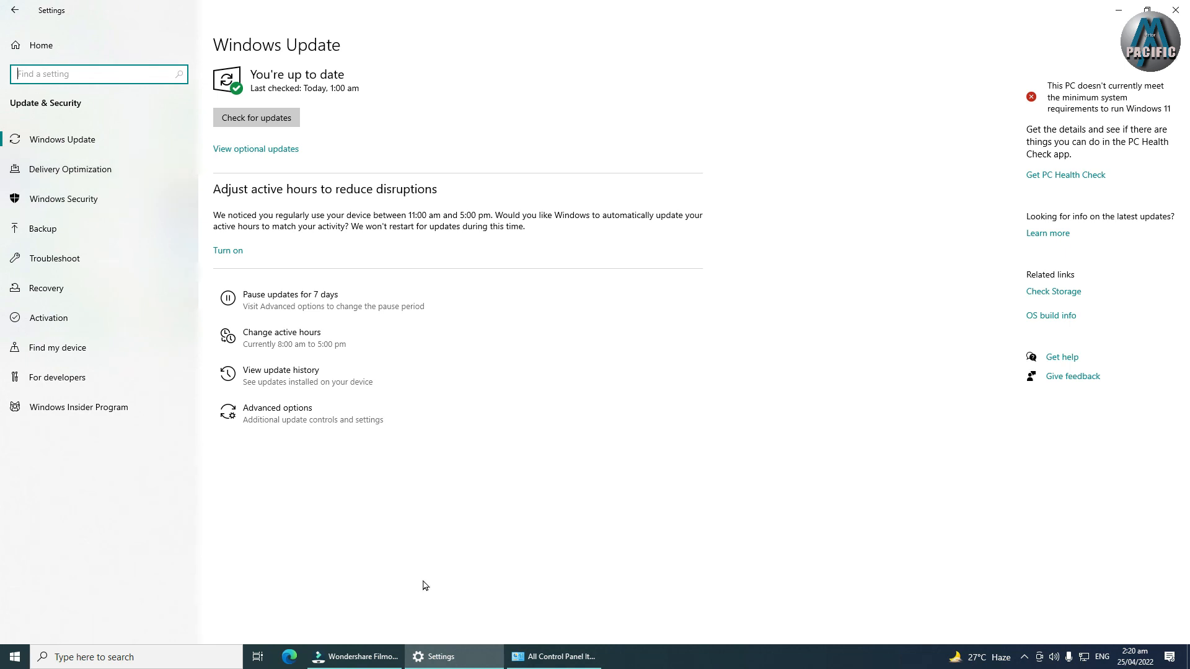
left_click(539, 657)
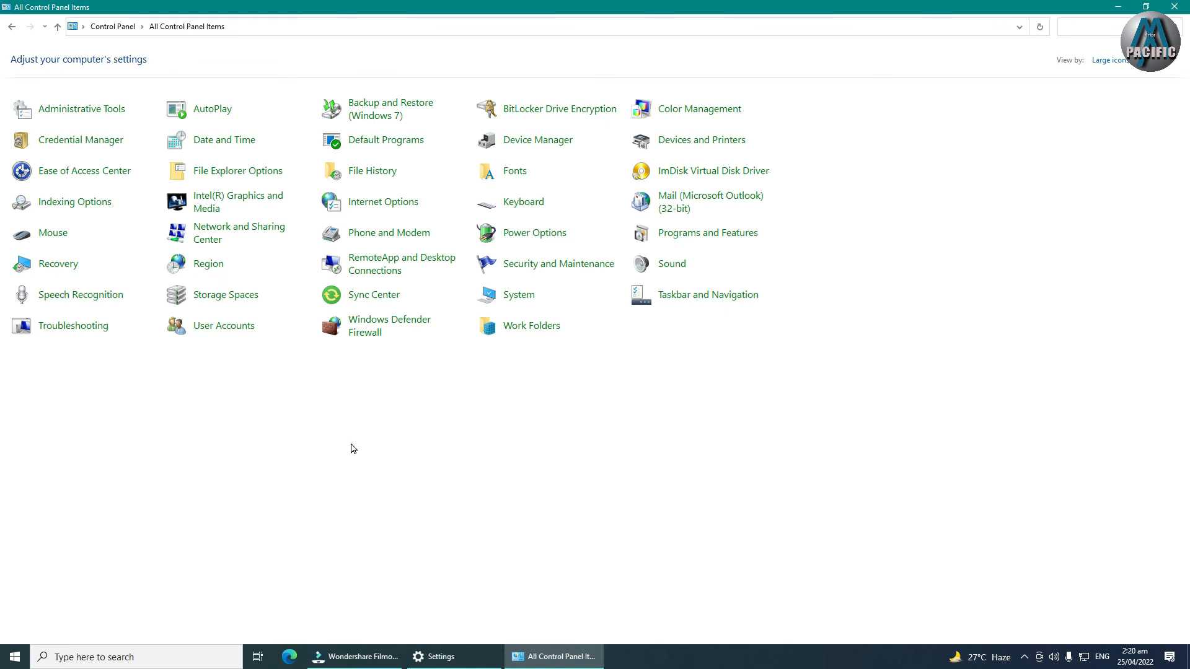
left_click(490, 658)
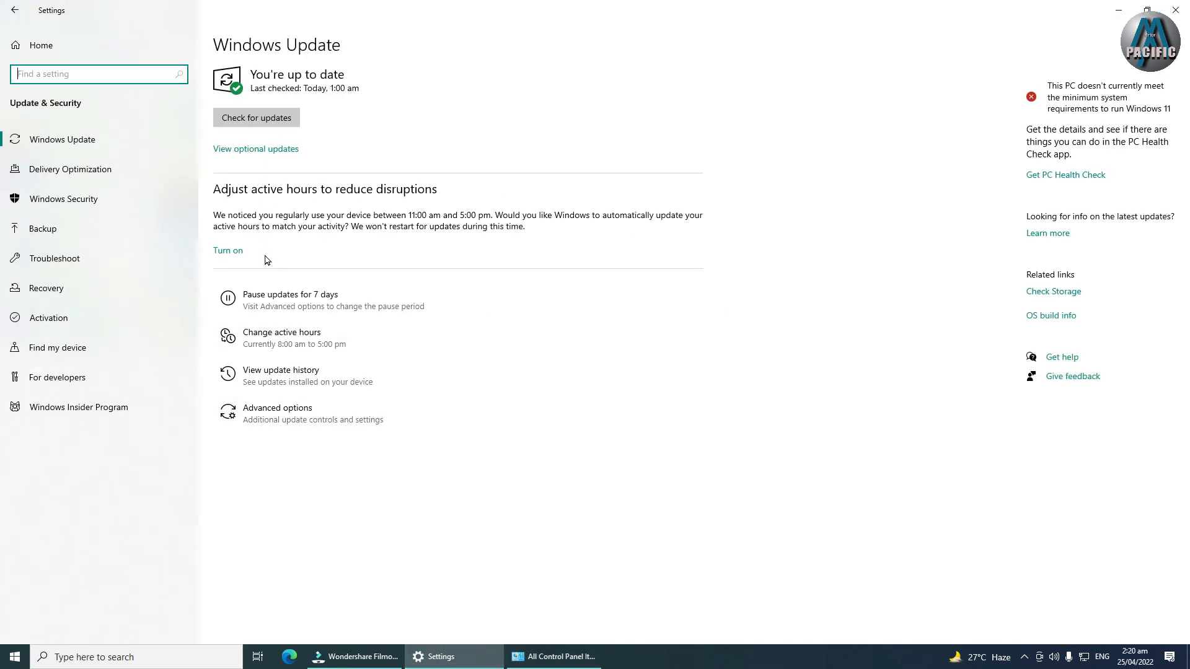
Step: Review the Troubleshoot, Backup, Recovery, Find my device, For developers, Windows Insider Program and Windows Update pages, and return to Settings home
left_click(50, 260)
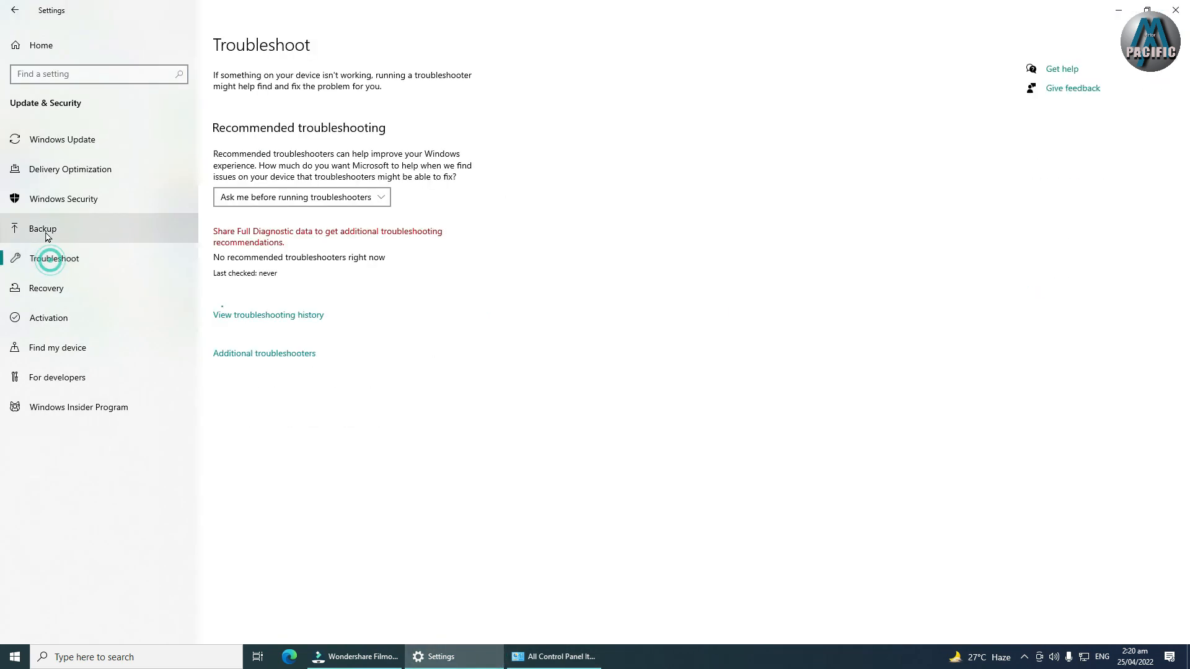
left_click(47, 234)
left_click(51, 290)
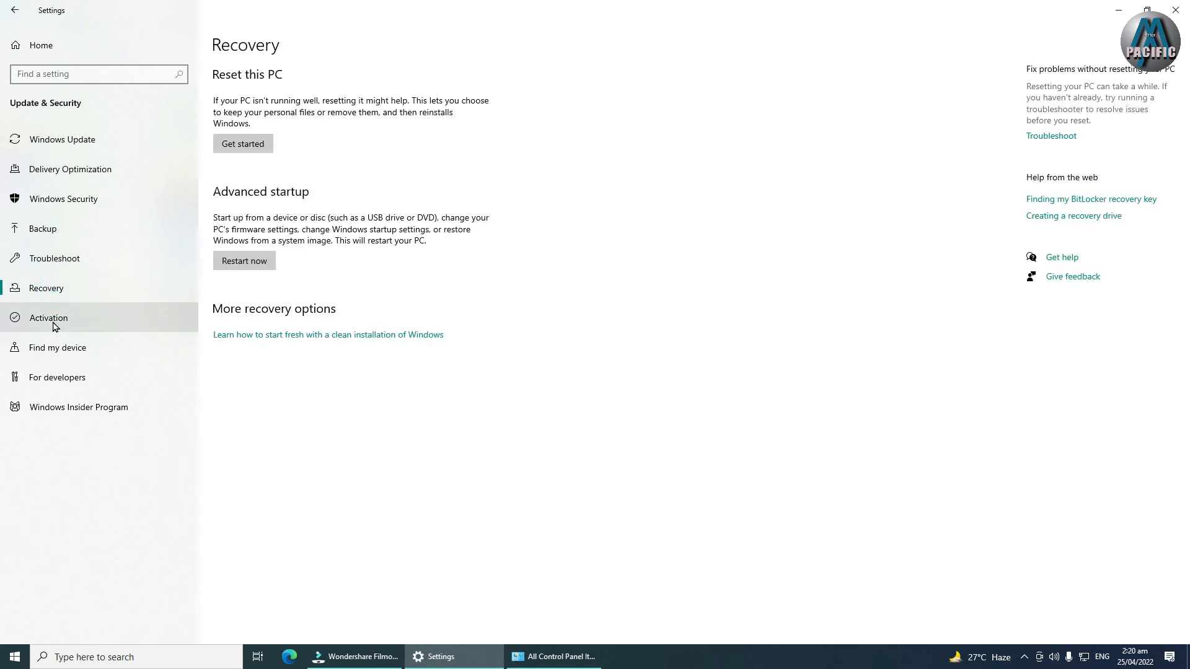
left_click(54, 349)
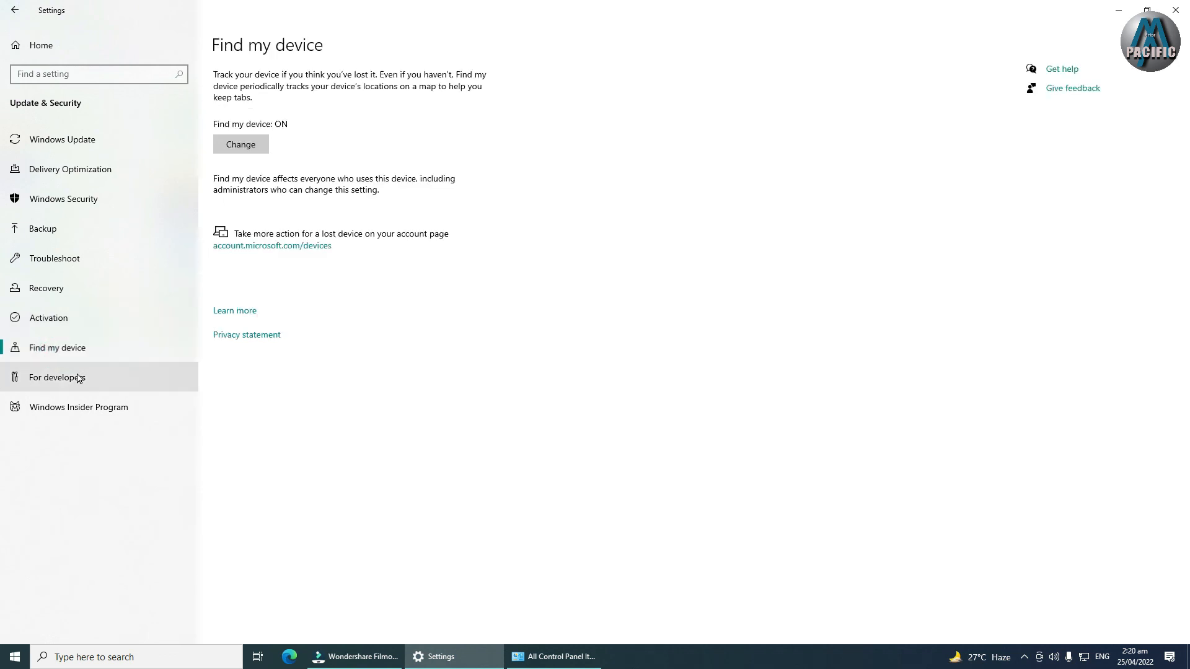
left_click(63, 385)
left_click(68, 414)
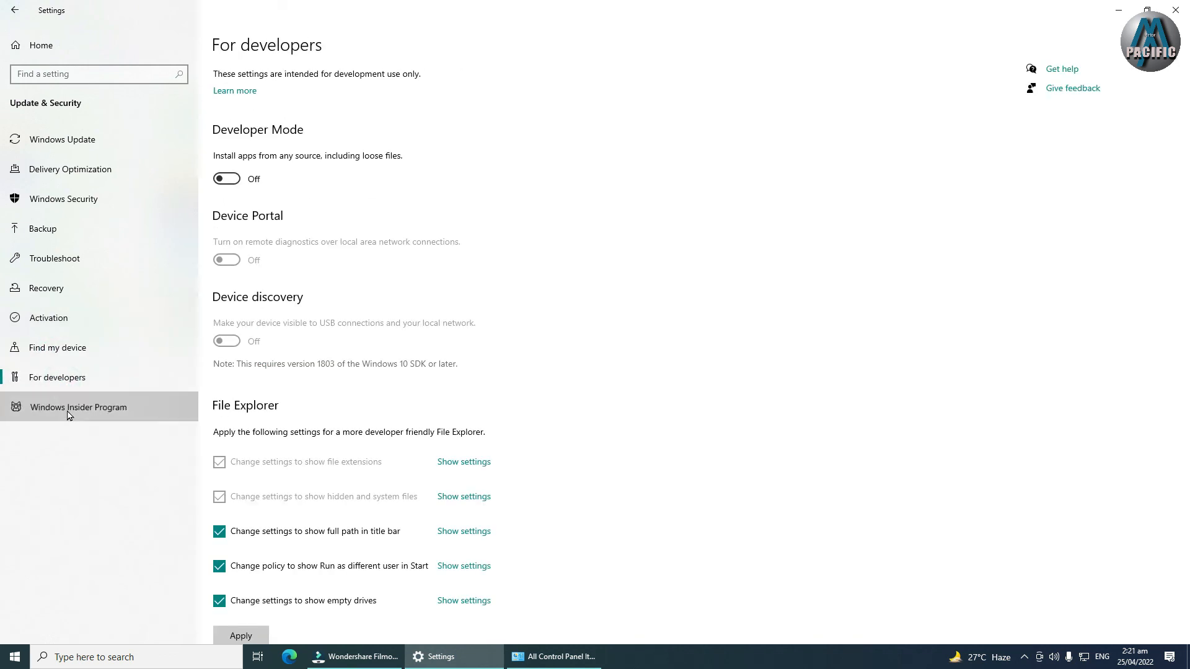
left_click(51, 141)
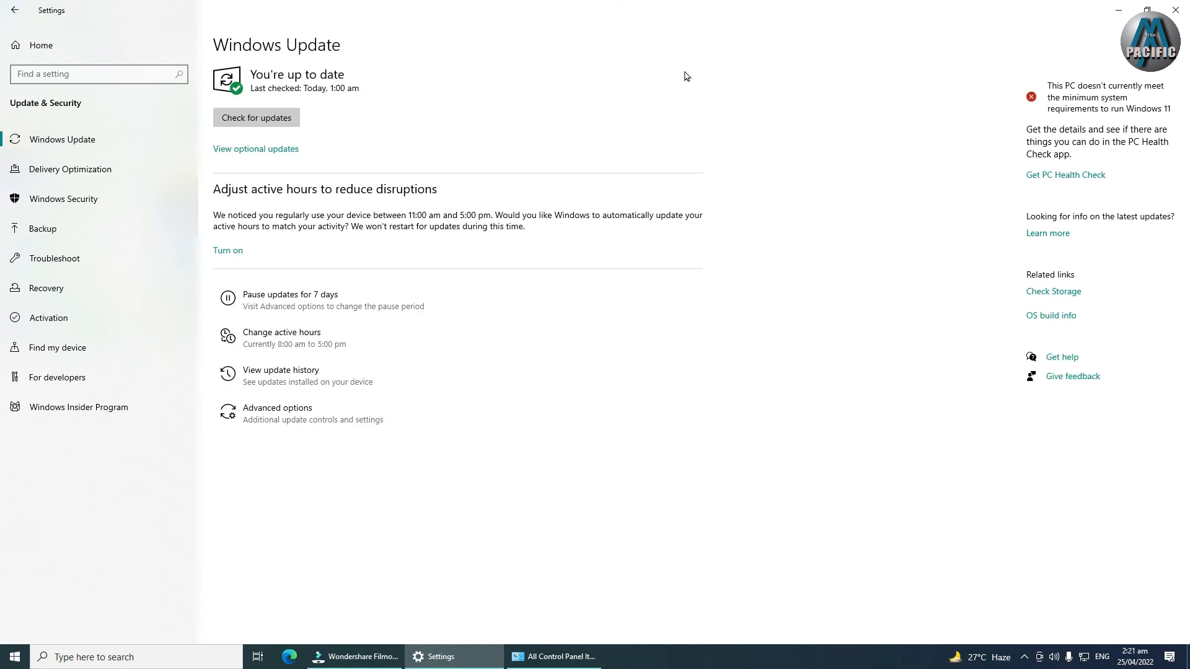
left_click(45, 45)
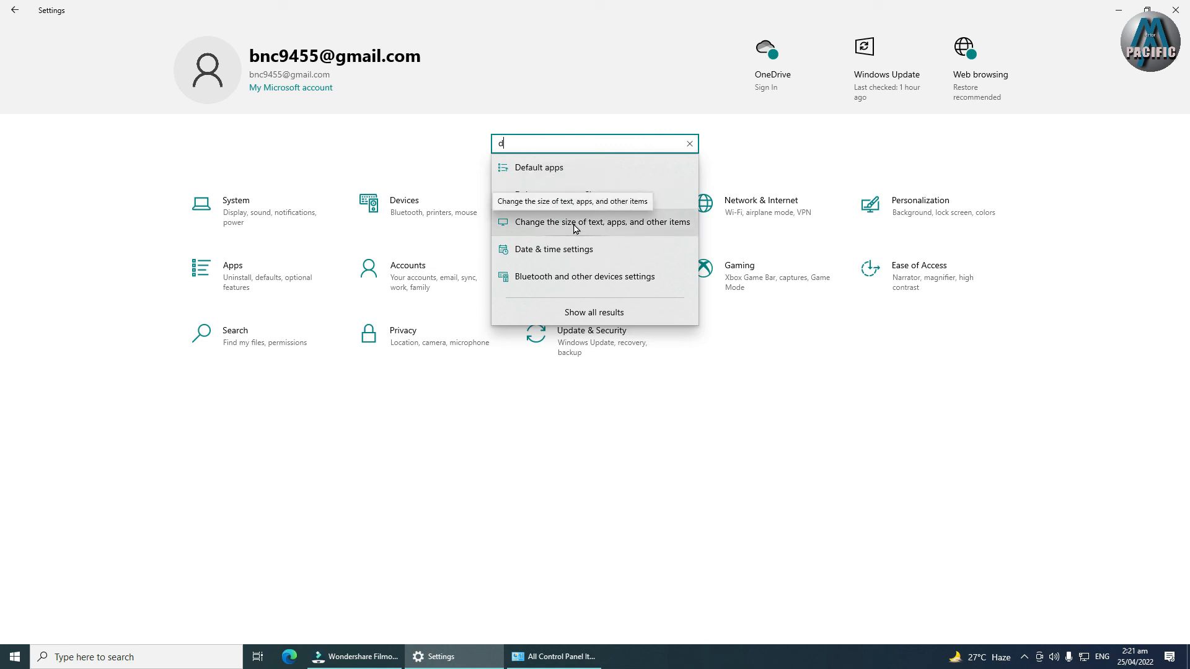
Step: Search Settings for a, look through the full list of results, and return to Settings home
type("a")
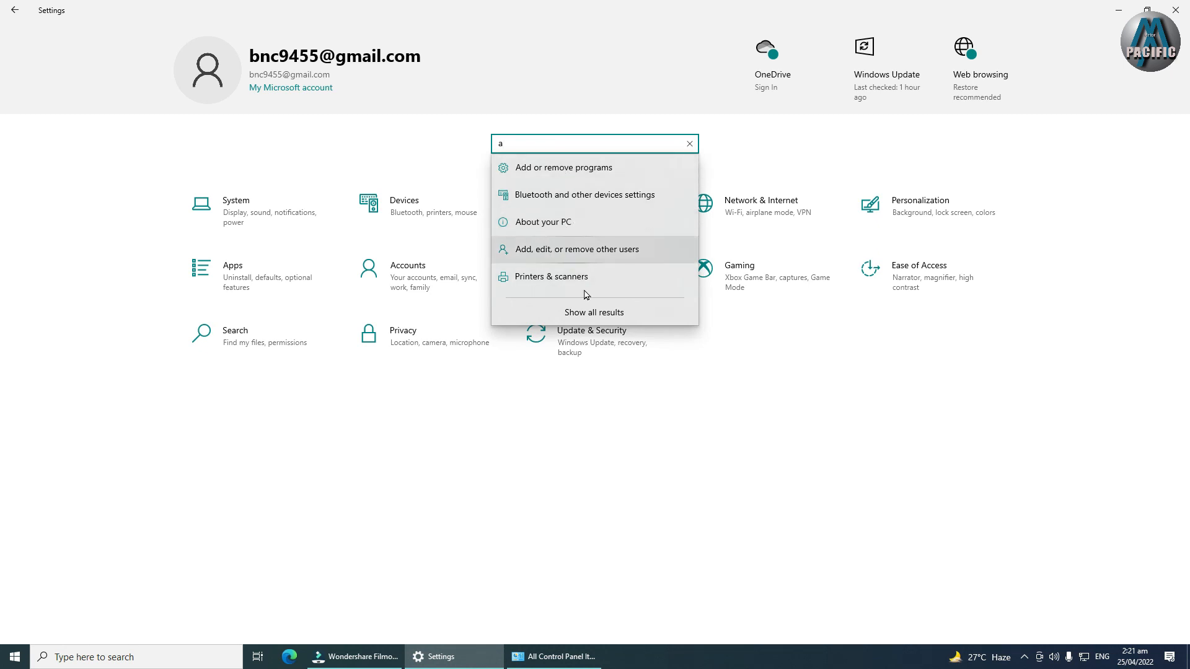
left_click(595, 313)
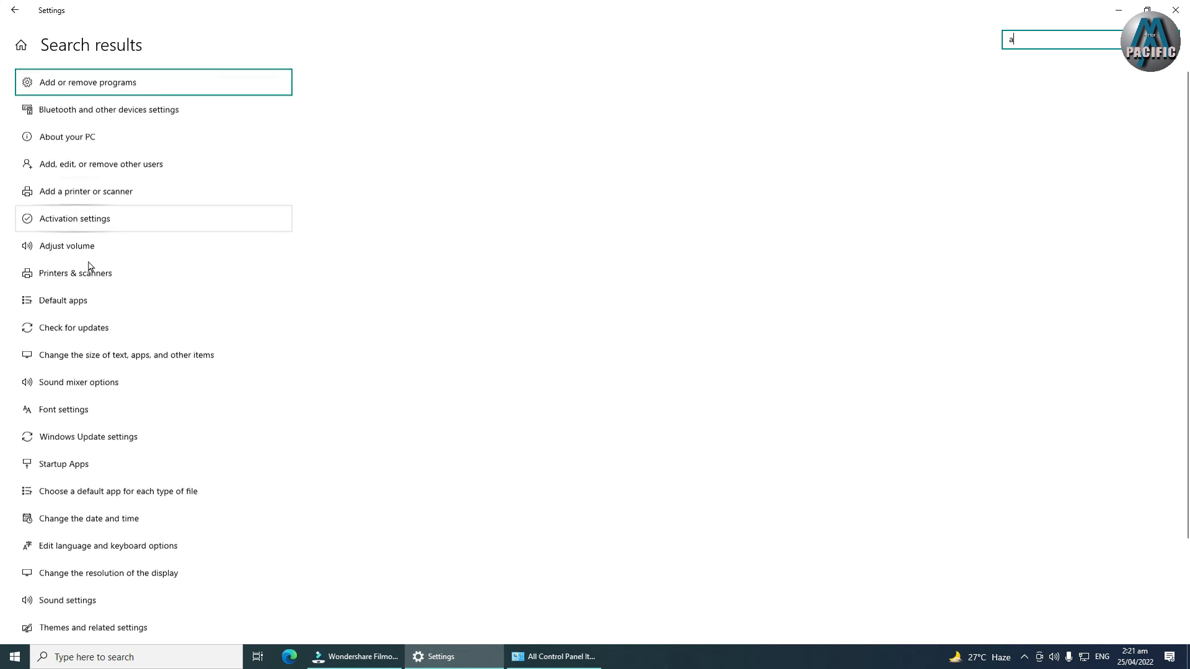
scroll(90, 267, "down", 2)
scroll(92, 317, "up", 2)
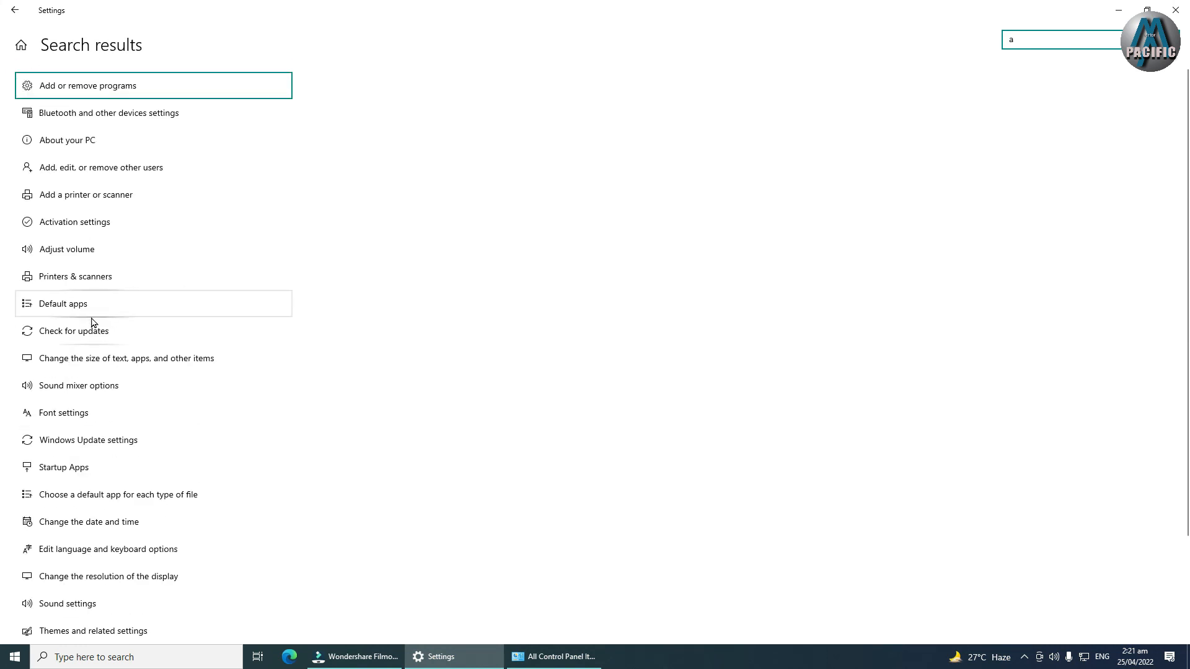
left_click(21, 43)
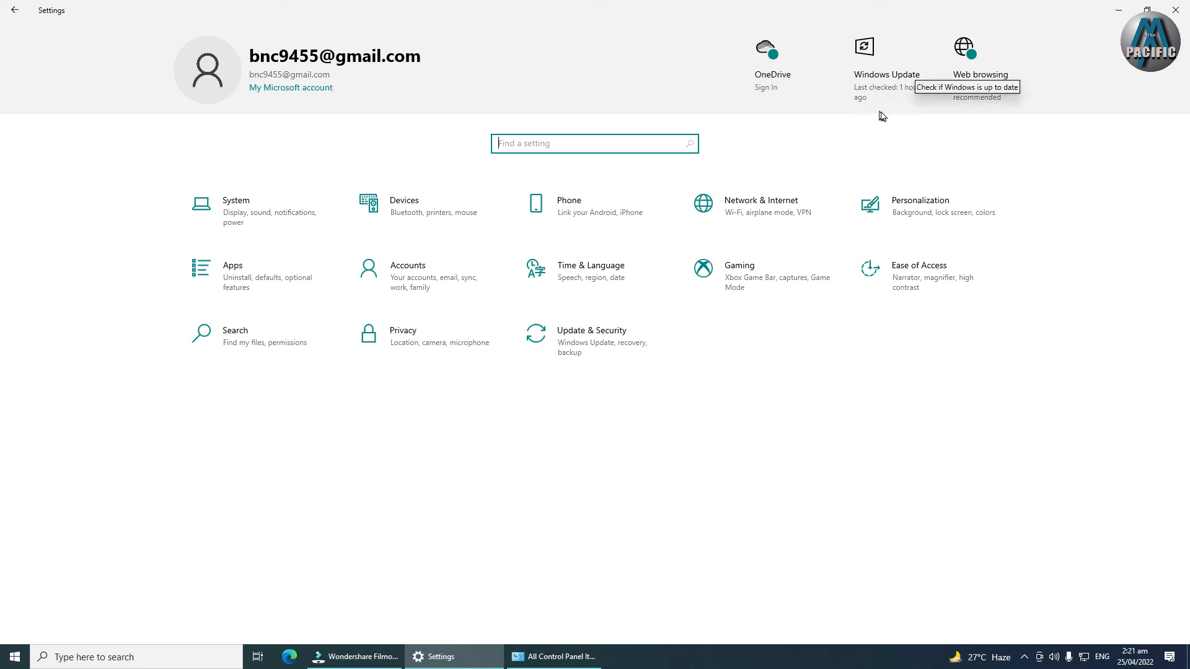
Step: Check the Web browsing item in Settings, view a new tab in Microsoft Edge, and close the browser
left_click(966, 78)
left_click(538, 391)
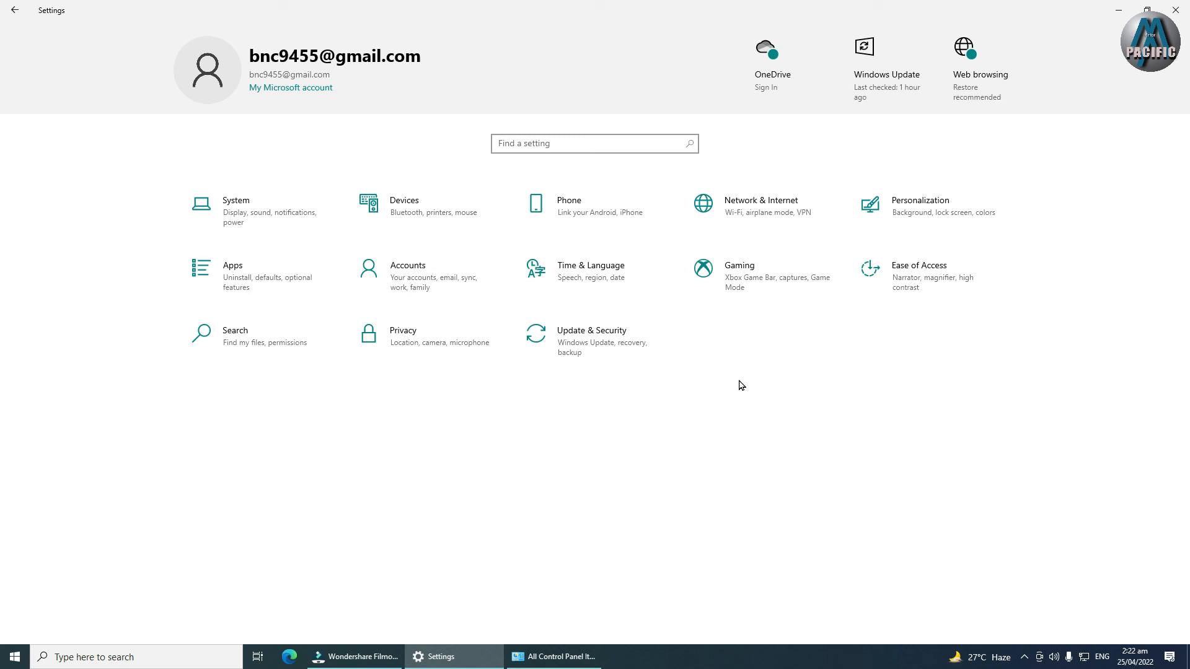
left_click(290, 656)
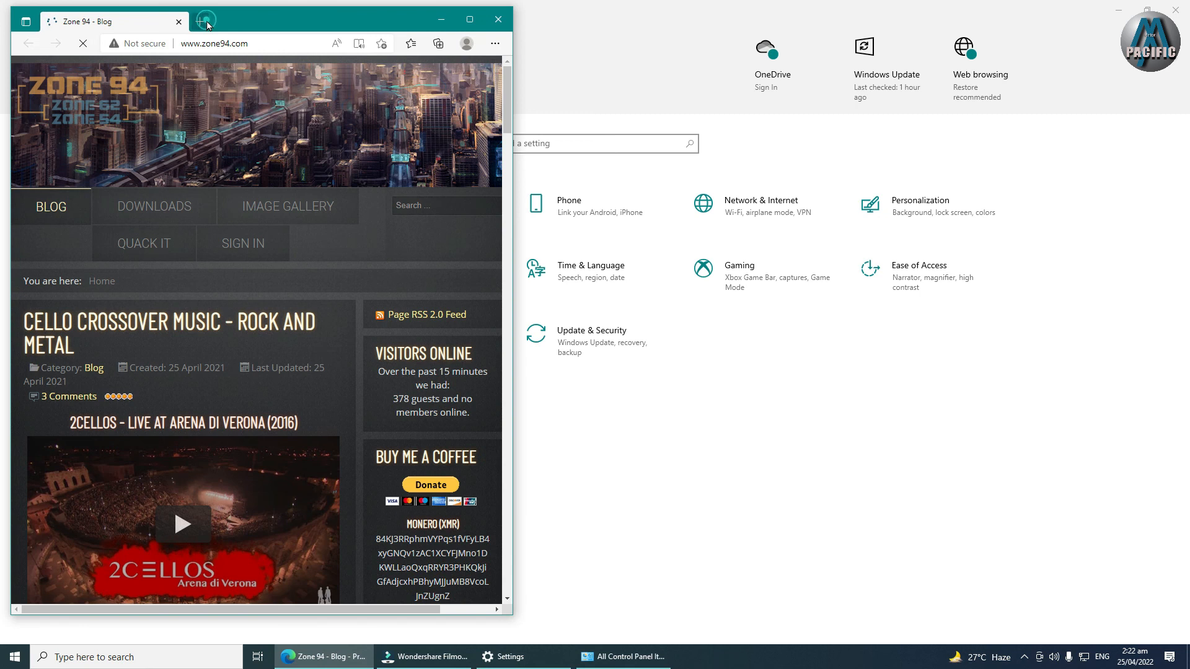
left_click(205, 22)
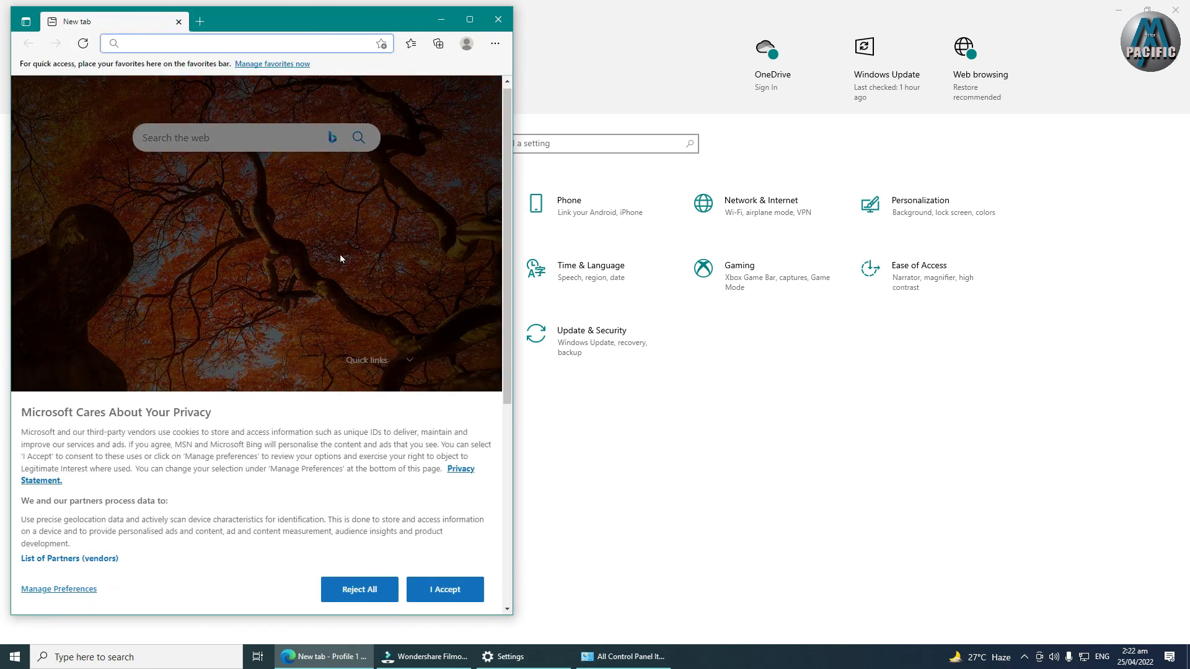
left_click(495, 28)
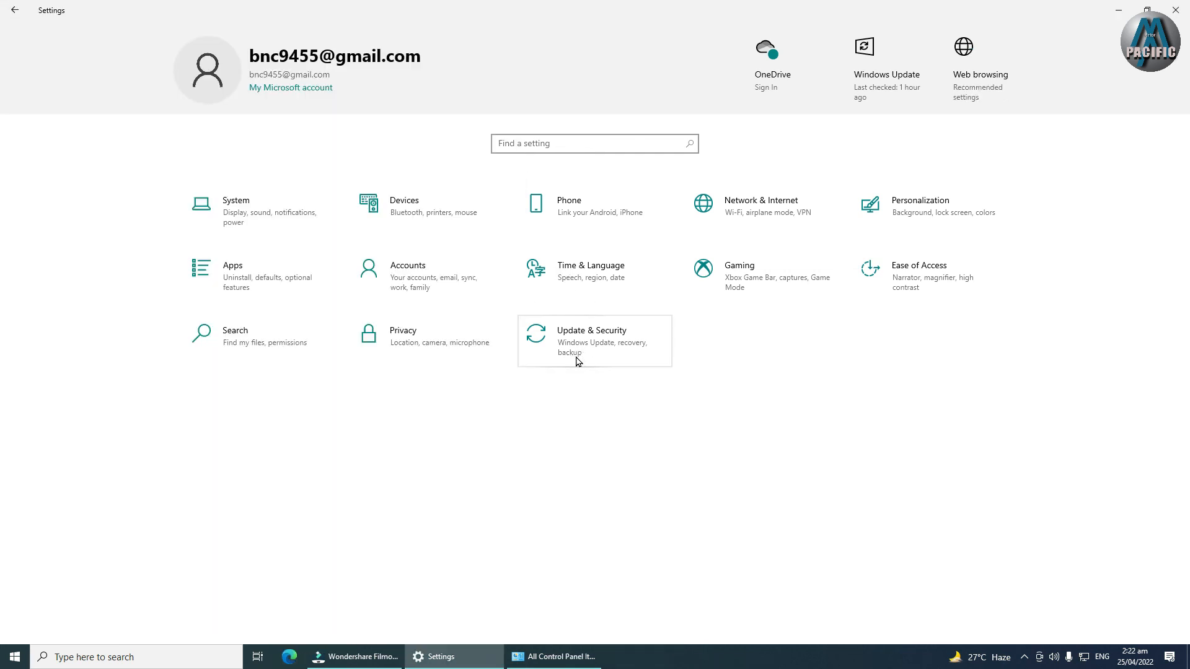
Step: Close Settings, restore the Control Panel window to a smaller size, and enlarge it on the right half of the desktop to show all items
left_click(1175, 10)
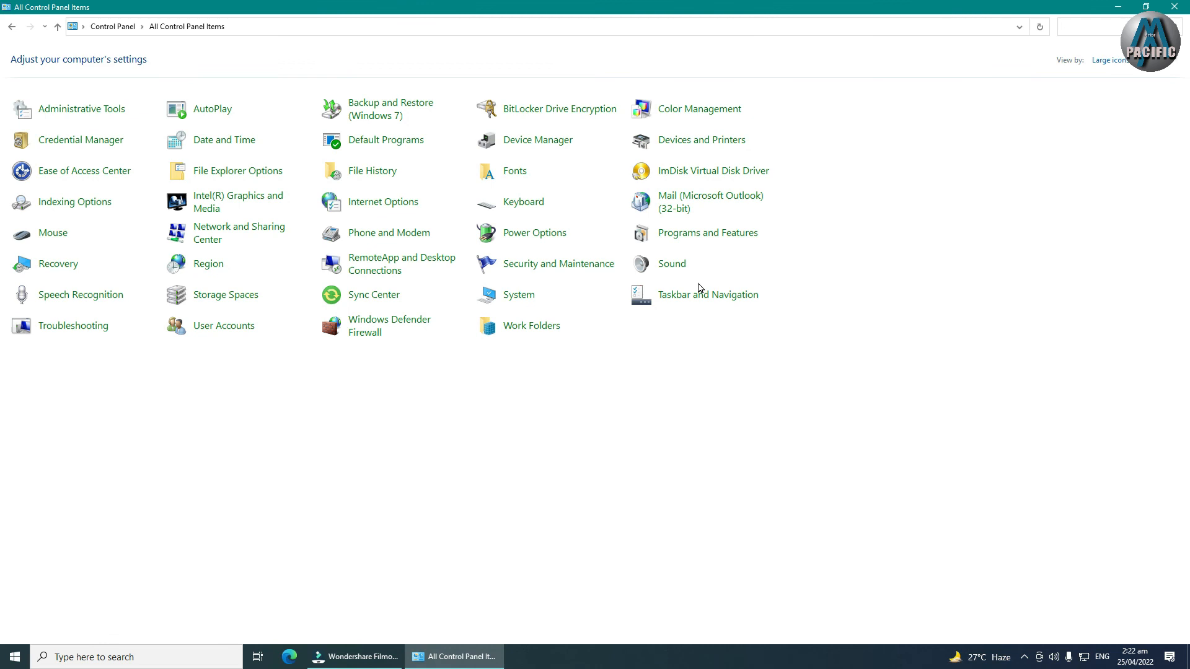
double_click(851, 6)
left_click_drag(639, 56, 843, 50)
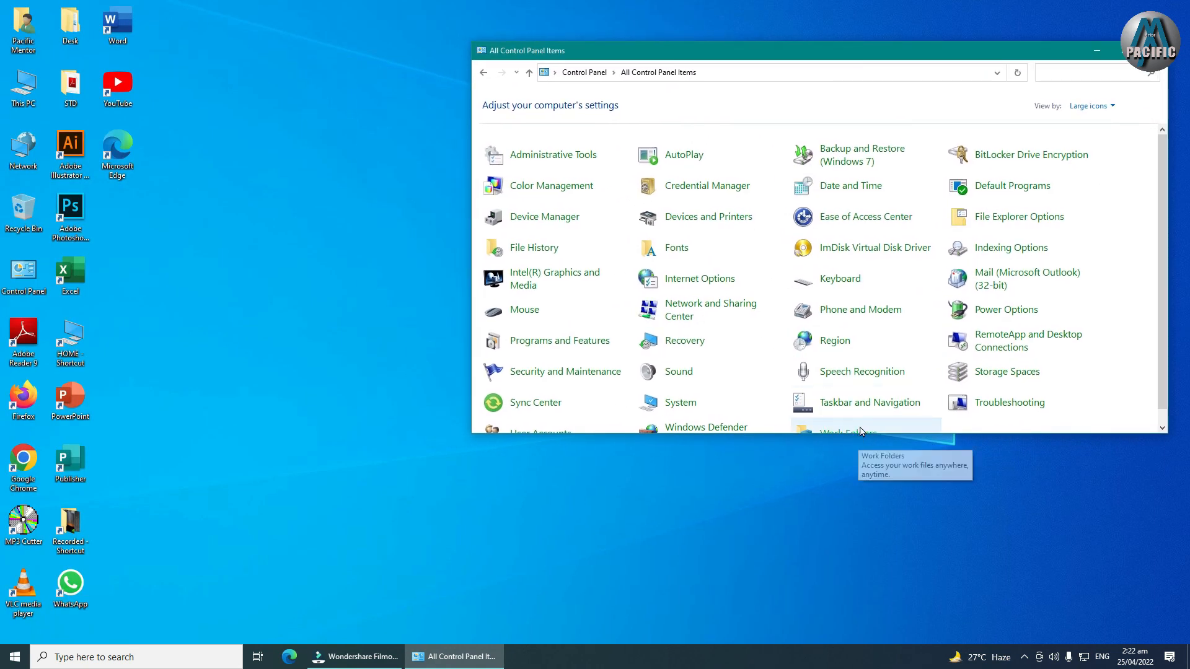
left_click_drag(1170, 434, 1116, 610)
left_click_drag(900, 55, 953, 36)
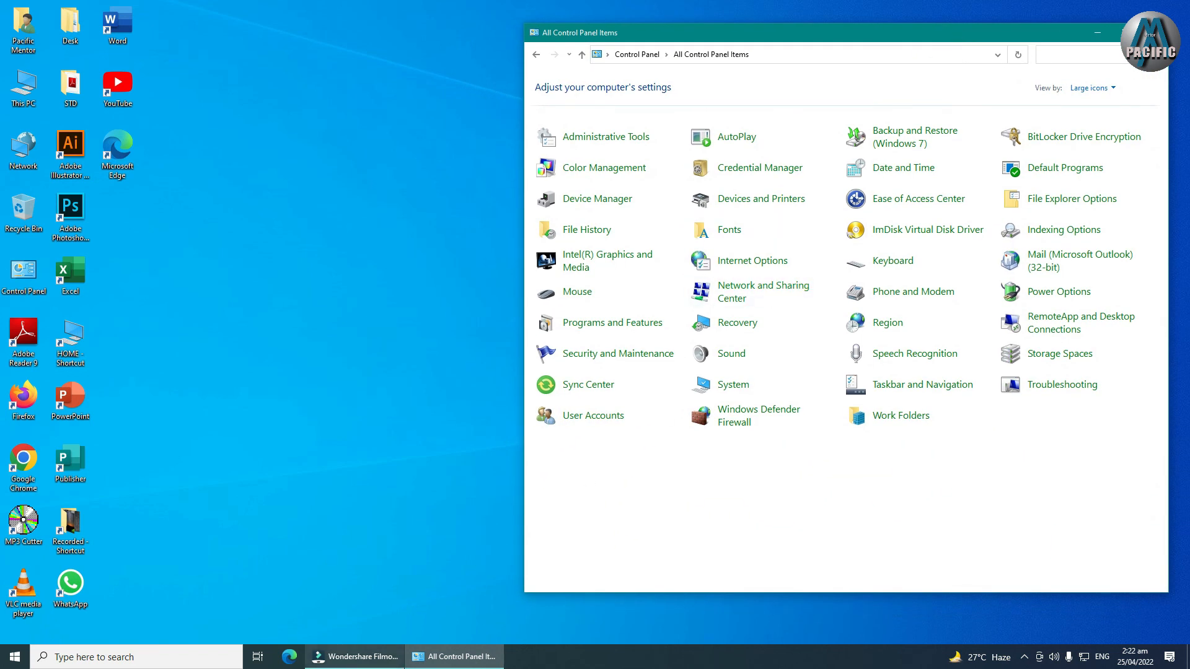
Step: Reopen Settings as a restored window and arrange it beside the Control Panel window on the left half of the desktop
left_click(15, 657)
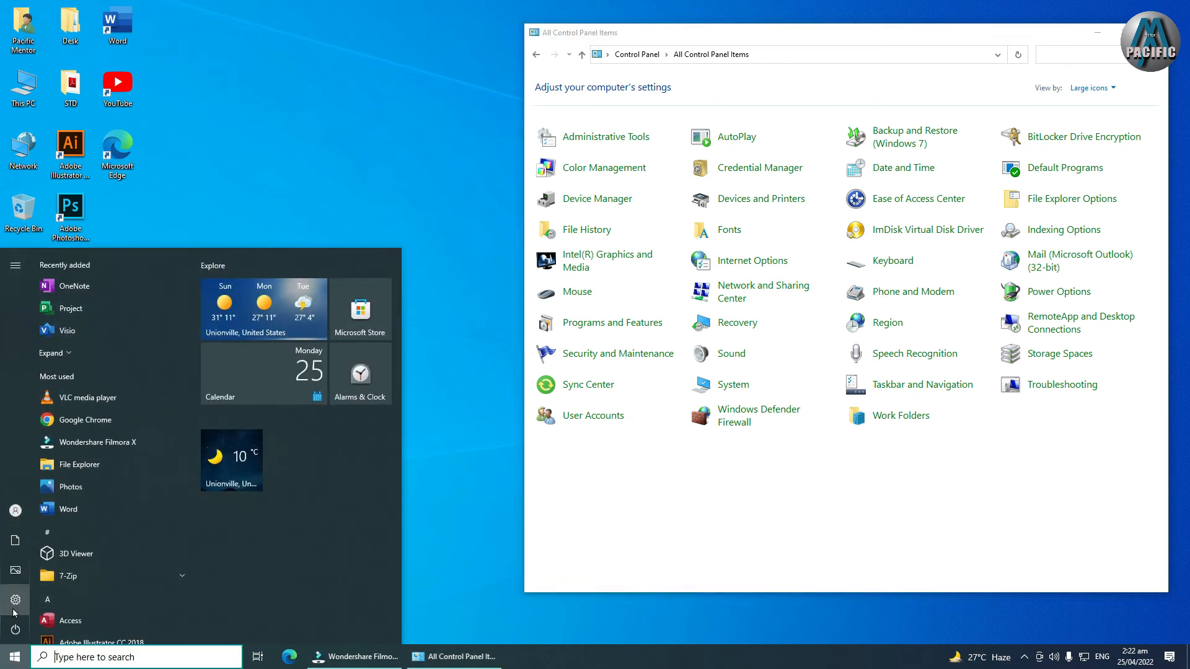
left_click(17, 600)
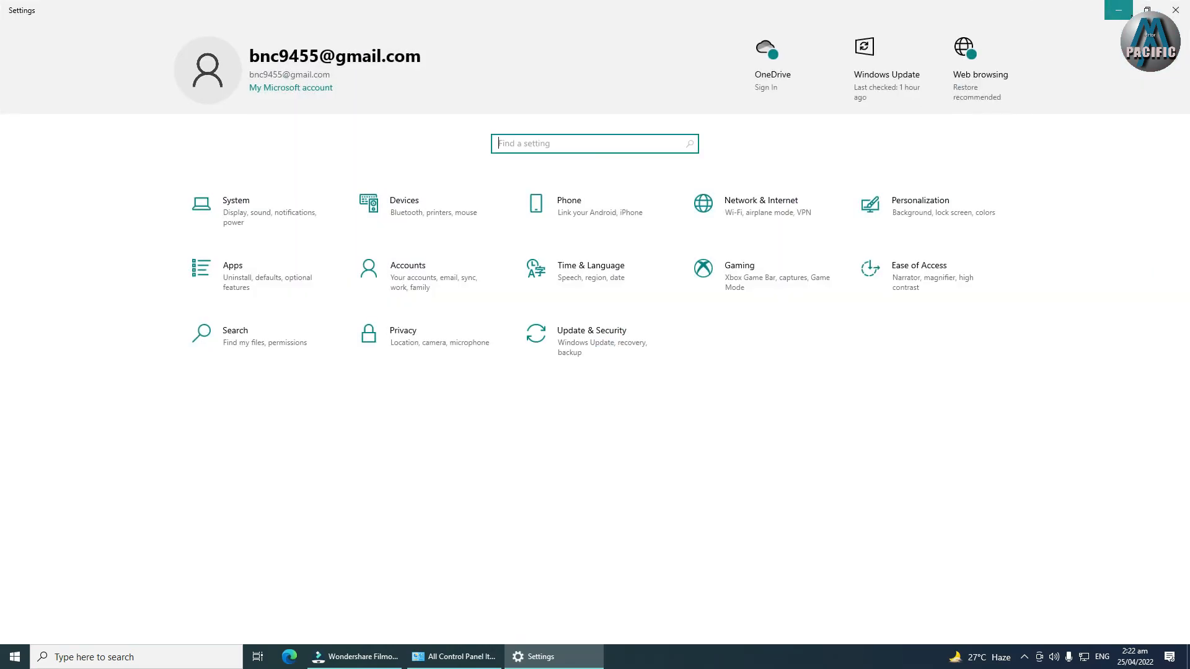
left_click(1148, 10)
left_click_drag(783, 186, 527, 260)
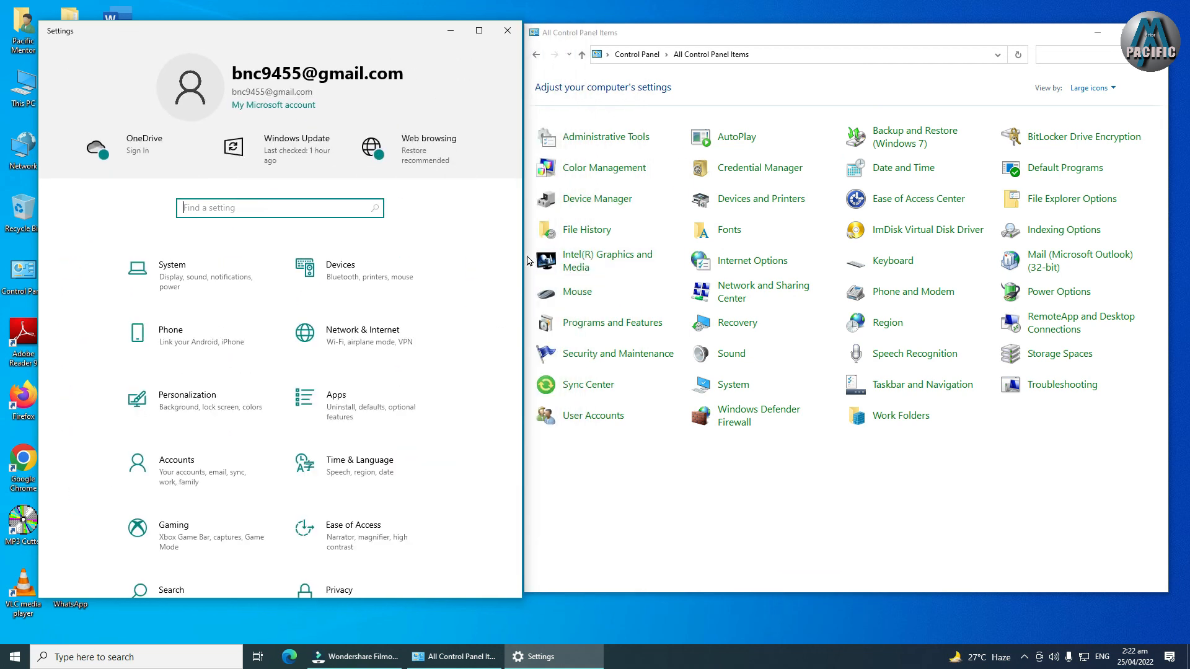
left_click(598, 559)
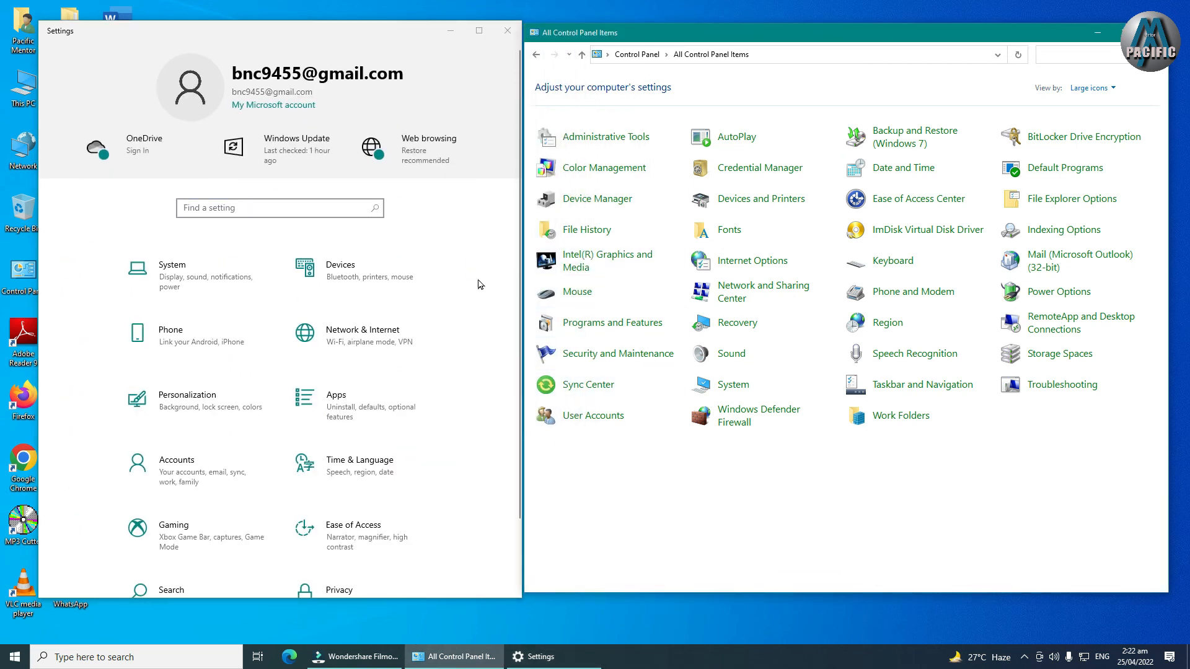
left_click_drag(400, 35, 394, 38)
left_click_drag(575, 34, 576, 37)
Step: Compare the Settings categories and the System page with the Control Panel items, and close both windows
scroll(403, 199, "down", 3)
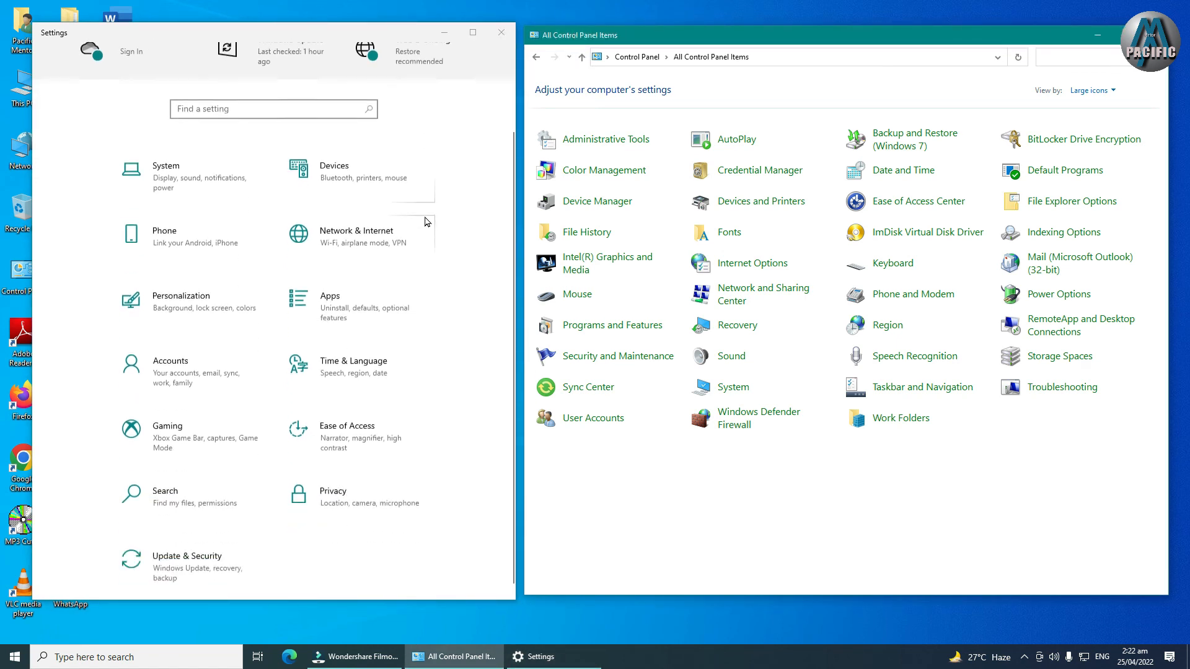
scroll(273, 268, "up", 3)
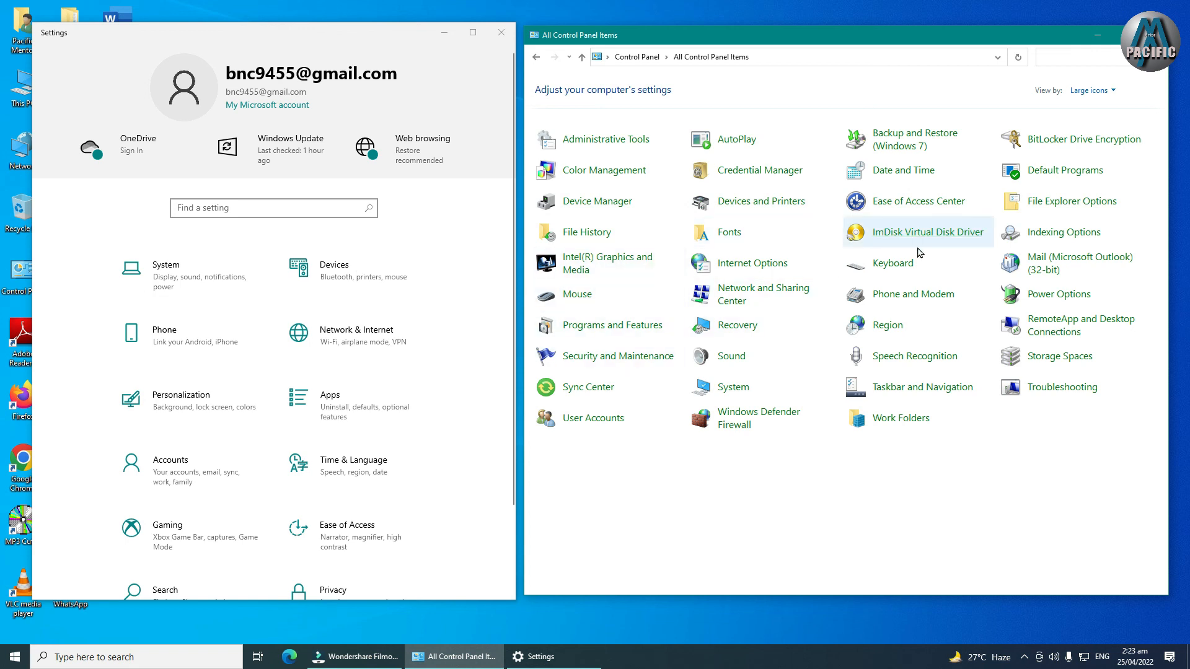
left_click(149, 290)
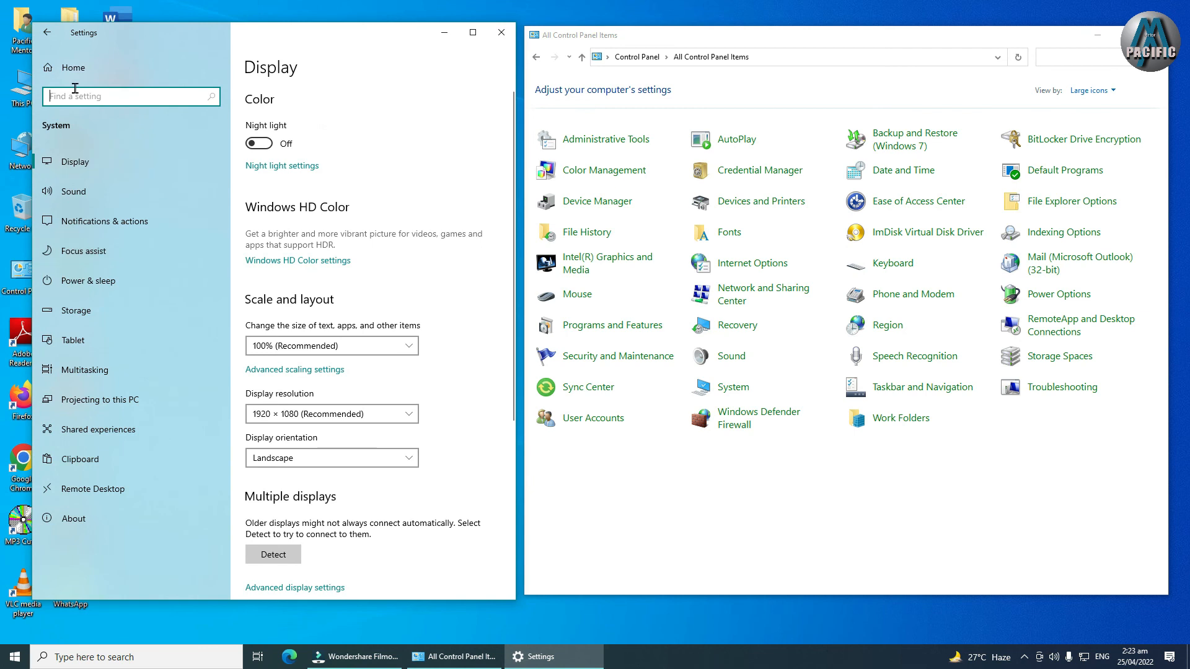
left_click(47, 33)
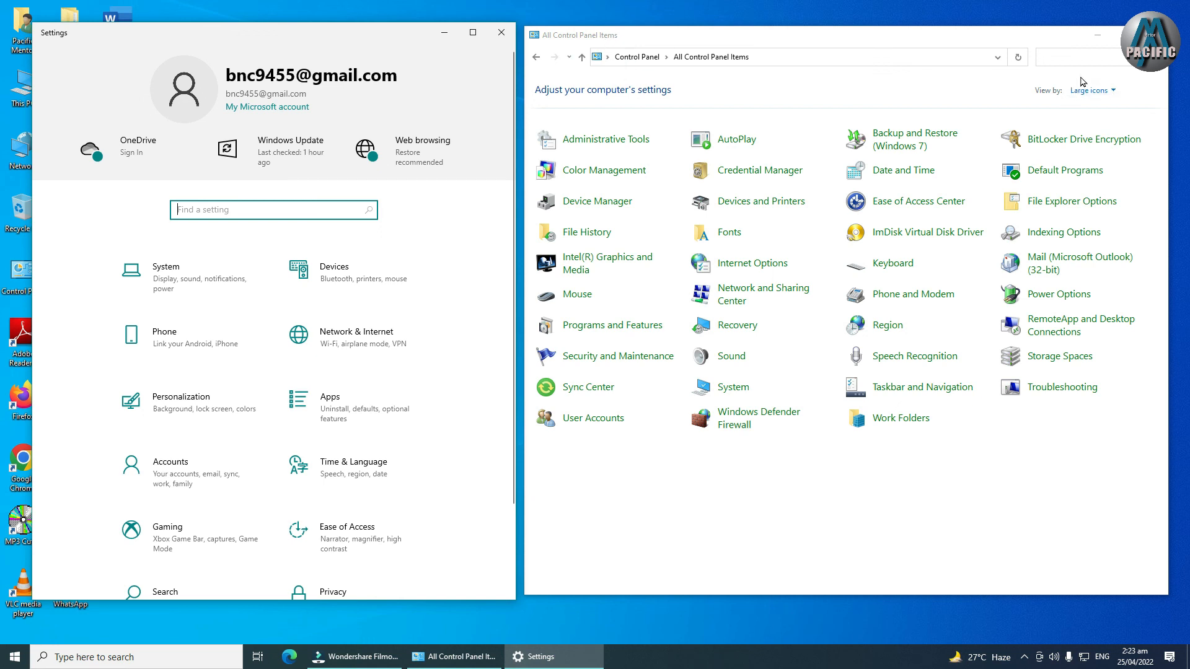
left_click(1154, 35)
left_click(501, 32)
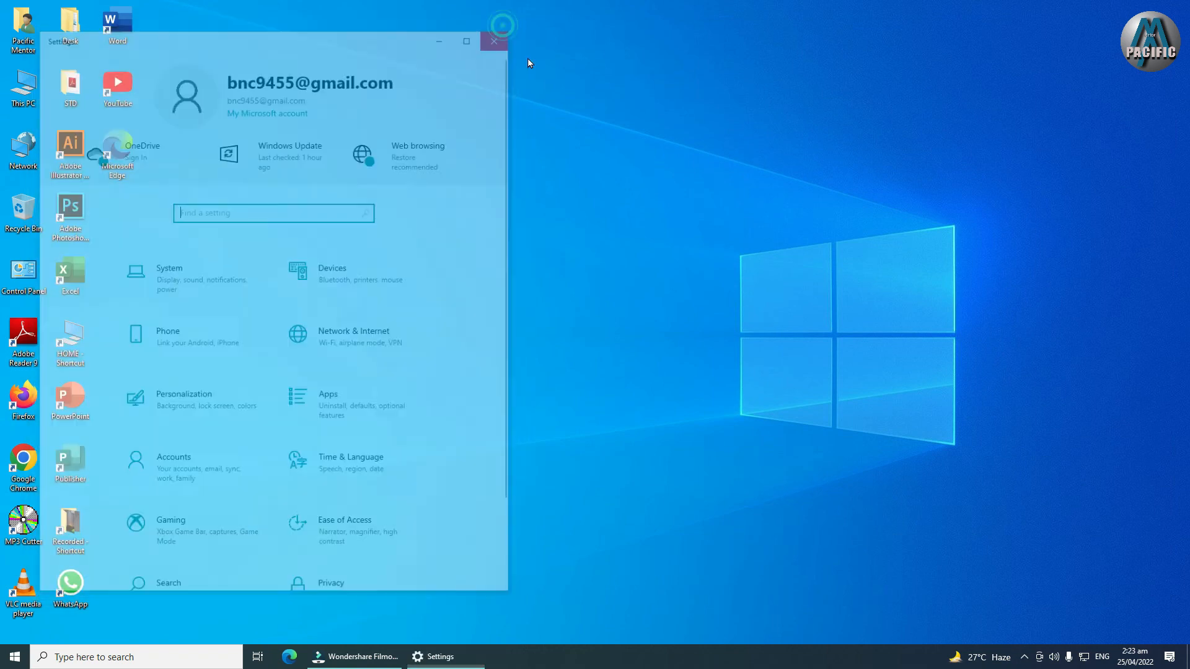